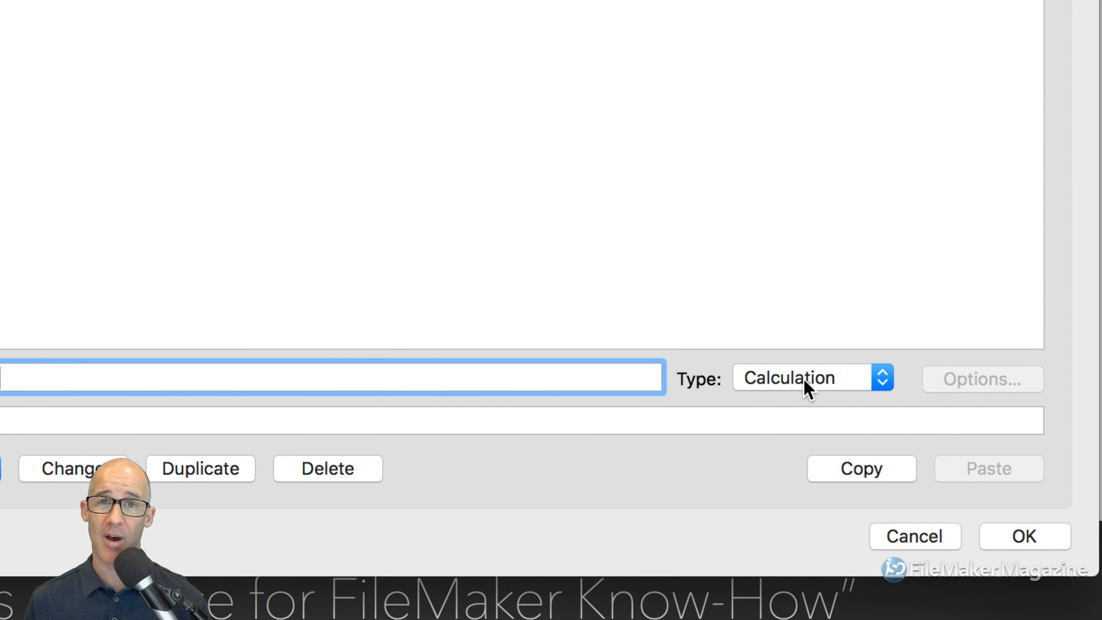
- Change the new key_ANYKEY field's type from Calculation to Text
left_click(803, 377)
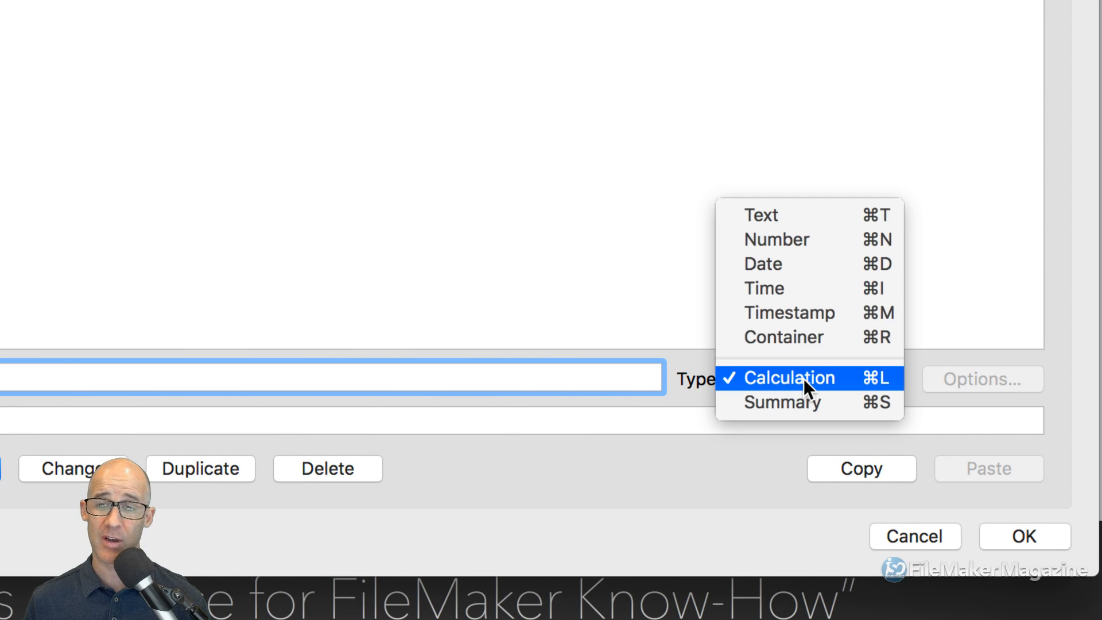
left_click(801, 214)
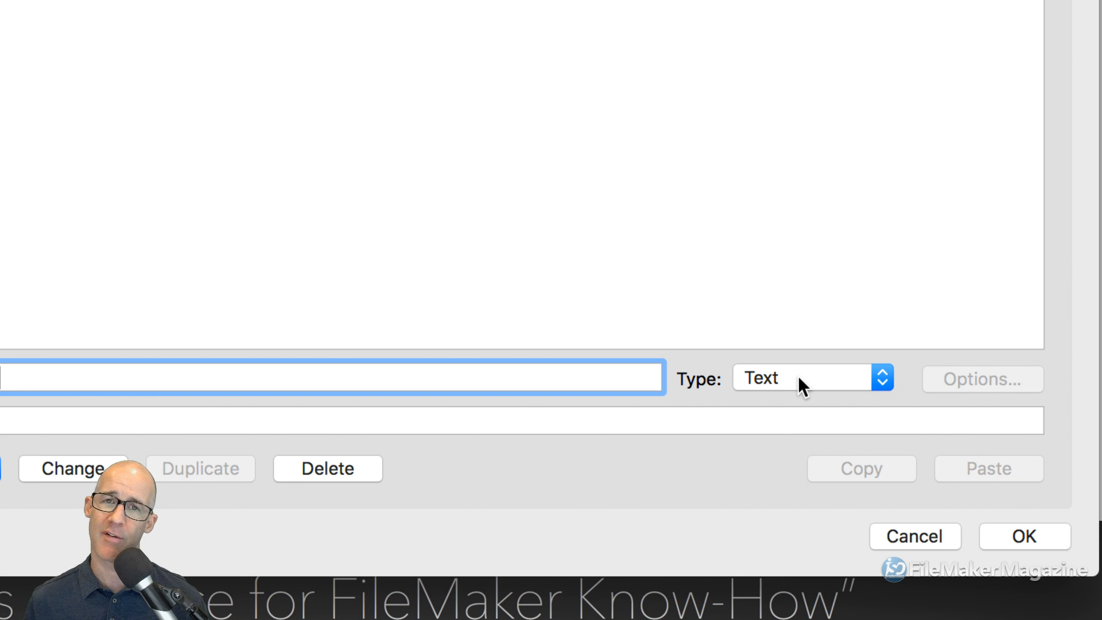
left_click(798, 375)
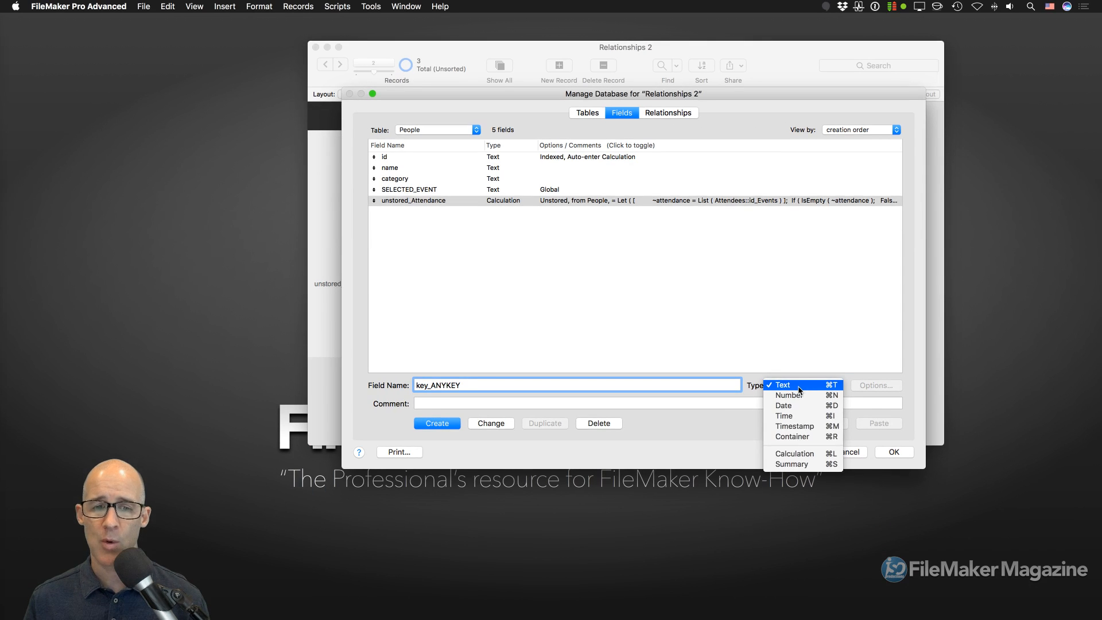
left_click(794, 378)
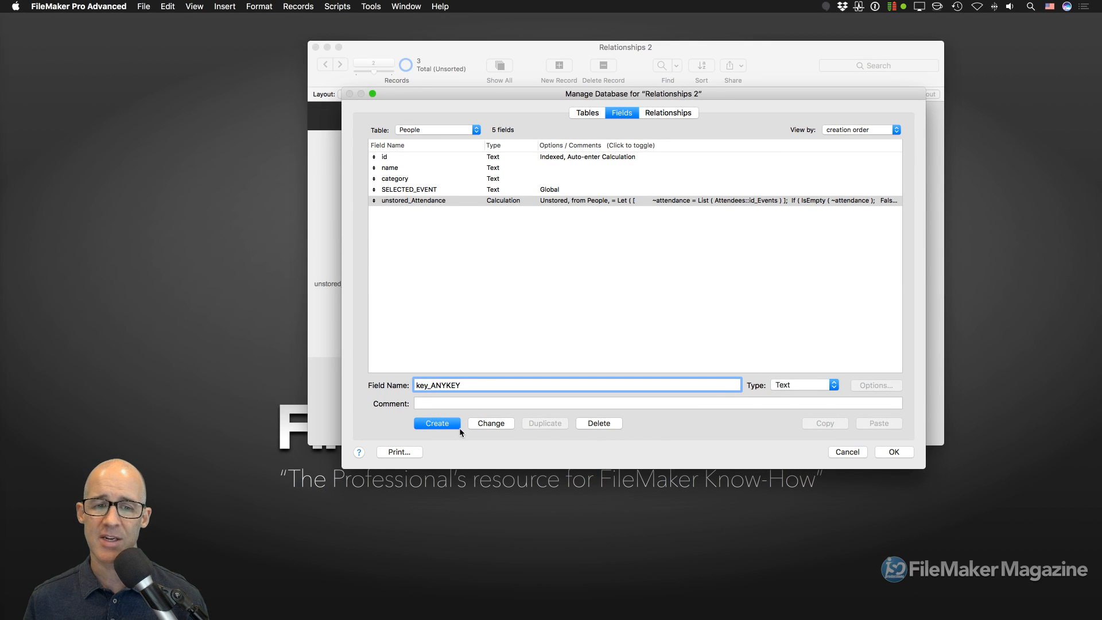
- Create the key_ANYKEY Text field in the People table
left_click(445, 423)
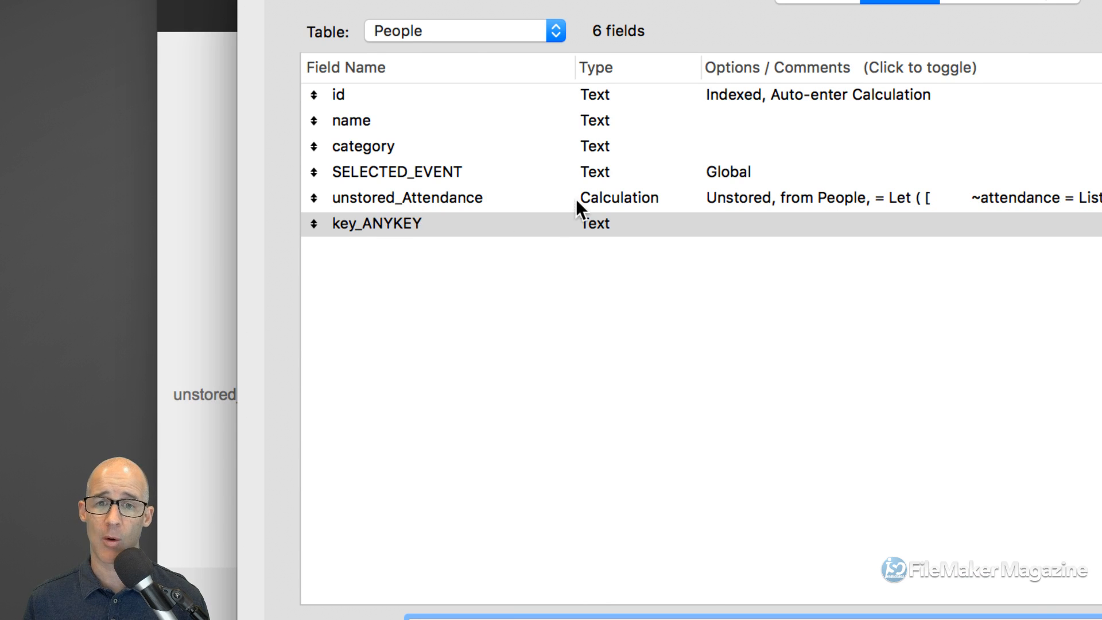
left_click(645, 202)
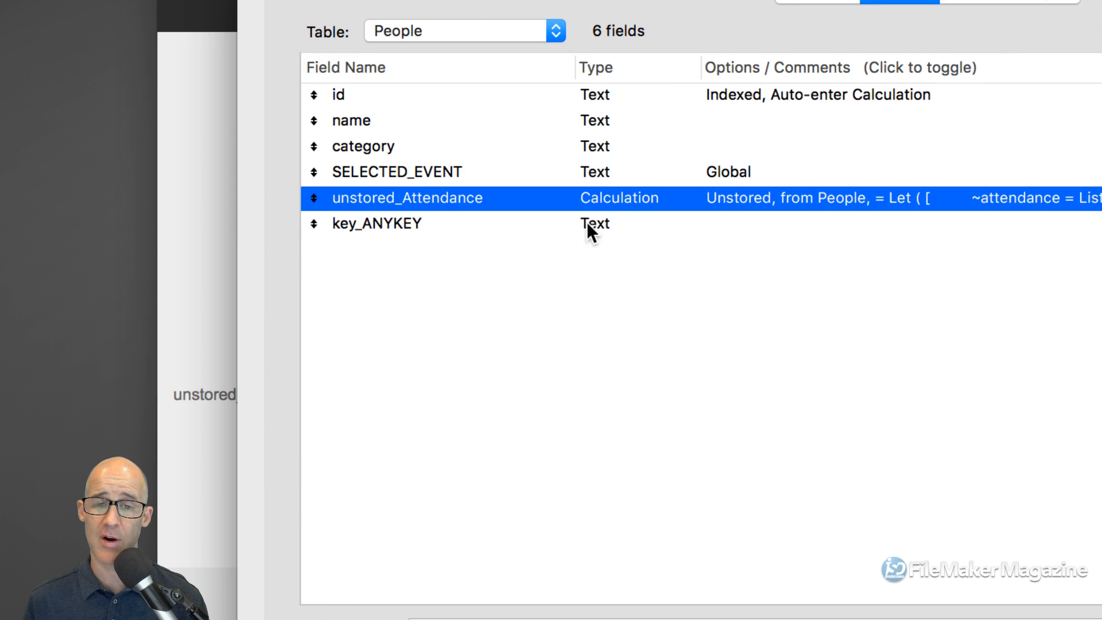
left_click(586, 221)
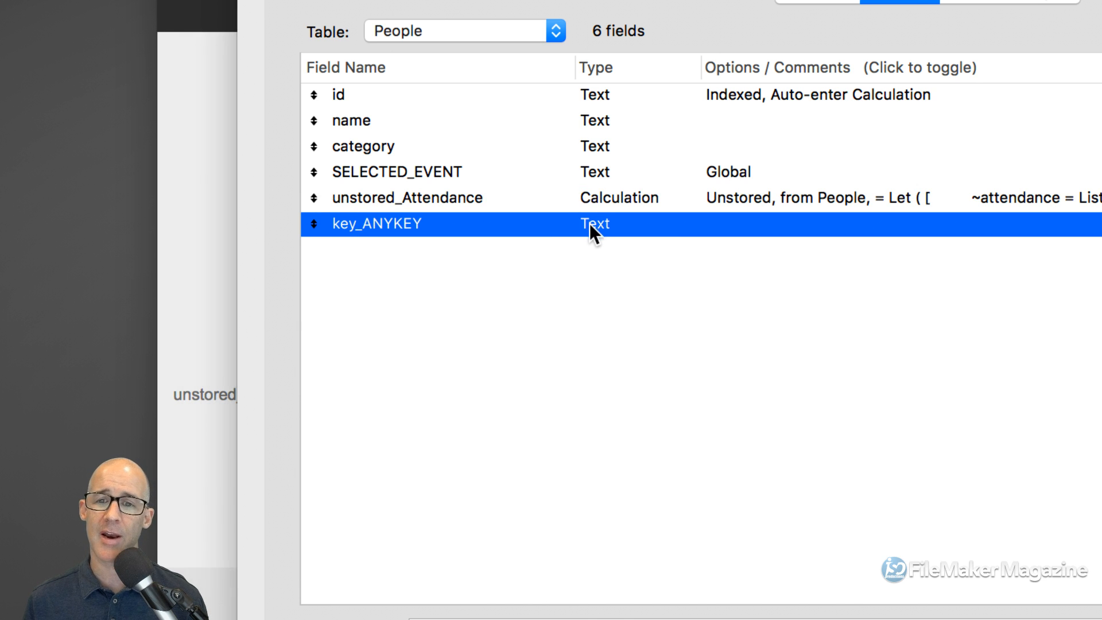
- Turn on global storage for key_ANYKEY, then show the relationships graph
double_click(590, 223)
left_click(804, 9)
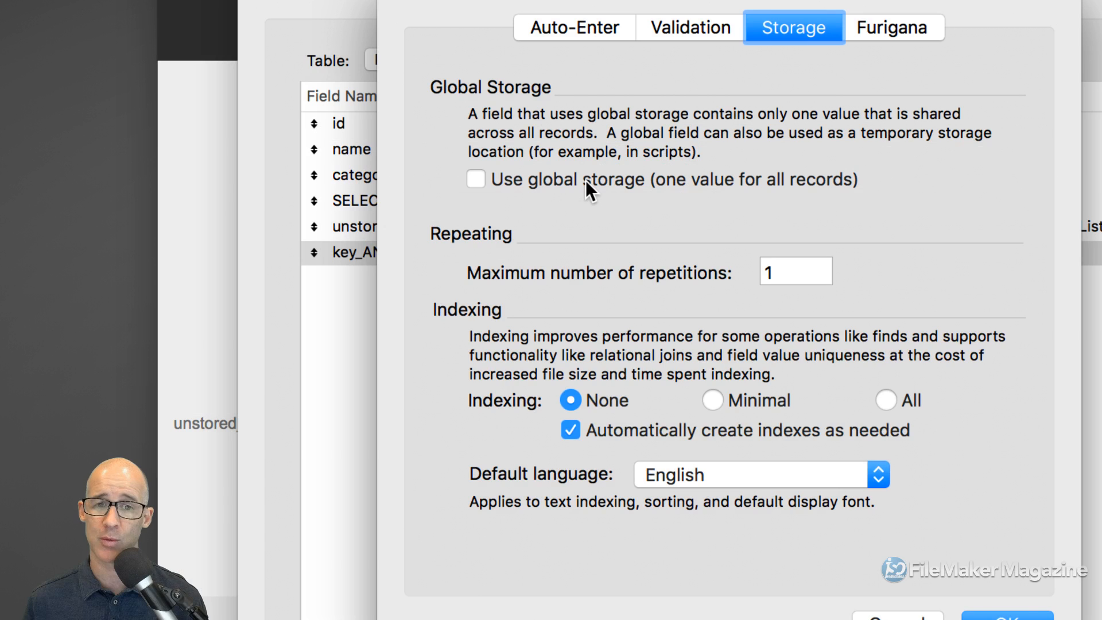
left_click(586, 183)
left_click(996, 613)
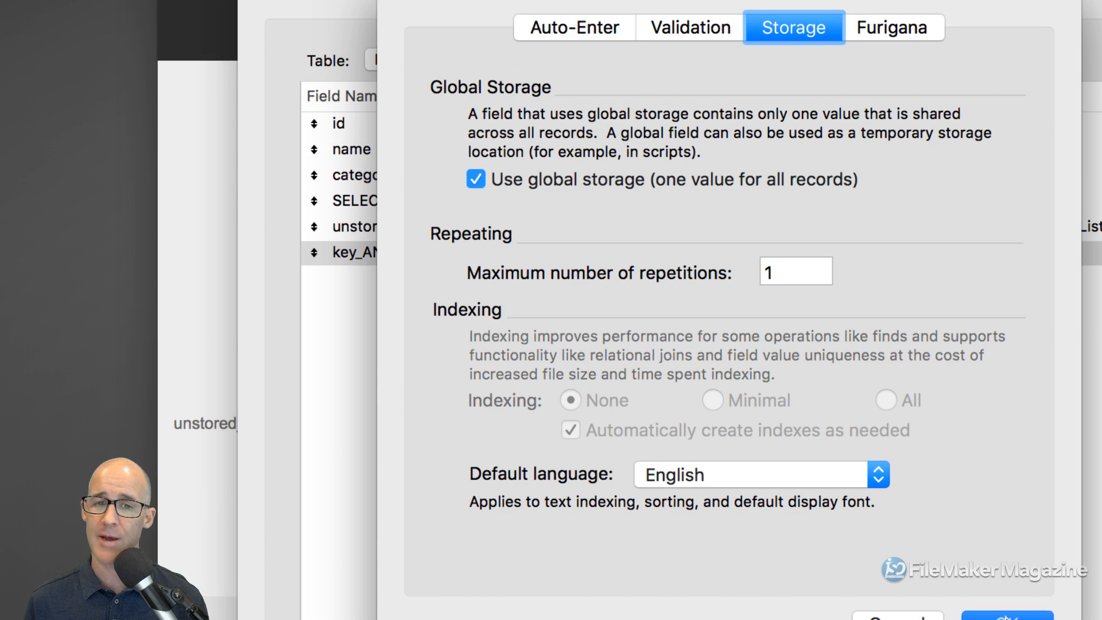
left_click(1008, 19)
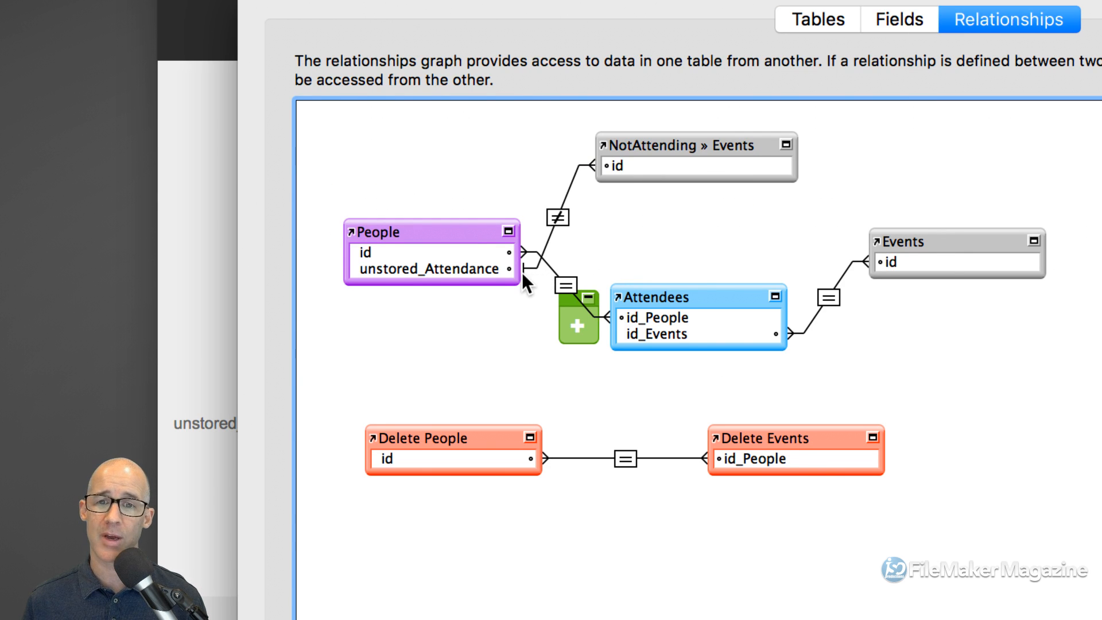
- Delete the extra NotAttending » Events copy and move Delete People and Delete Events lower
left_click_drag(678, 148, 670, 379)
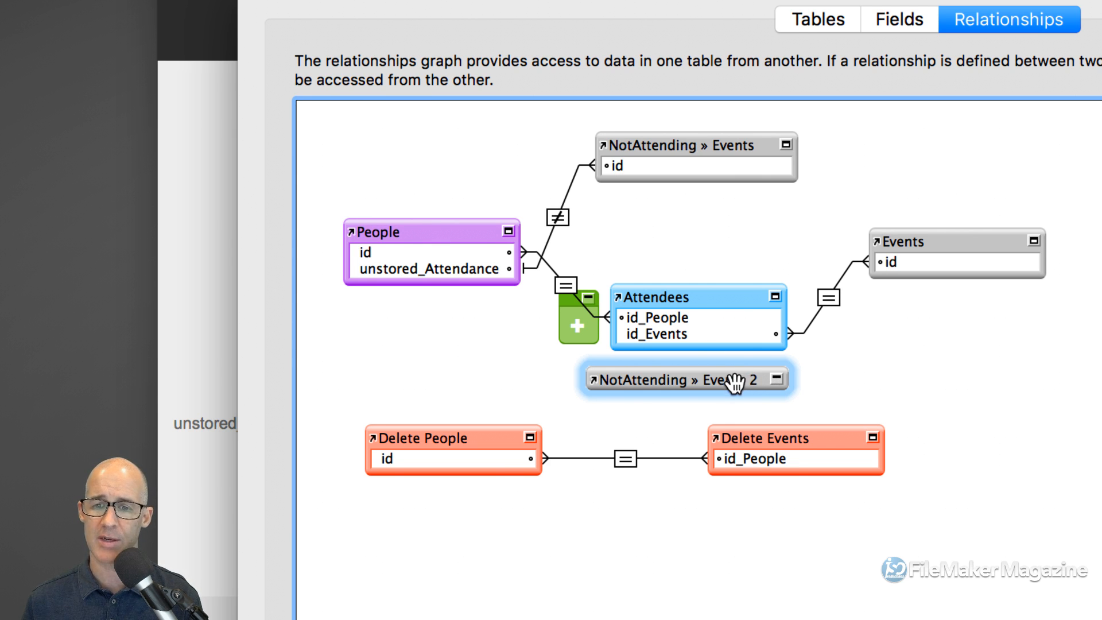
key("Delete")
left_click(927, 292)
left_click_drag(898, 414, 355, 517)
left_click_drag(487, 435, 485, 535)
- Duplicate the Attendees and Events occurrences as Attendees 2 and Events 2
left_click_drag(934, 406, 701, 200)
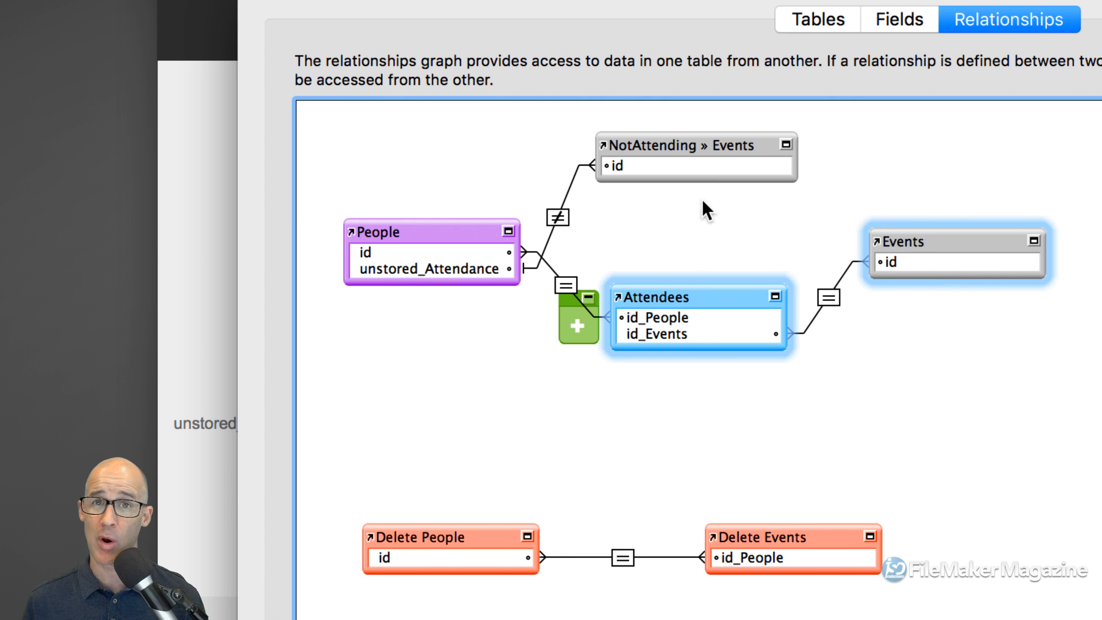
left_click_drag(938, 247, 875, 386)
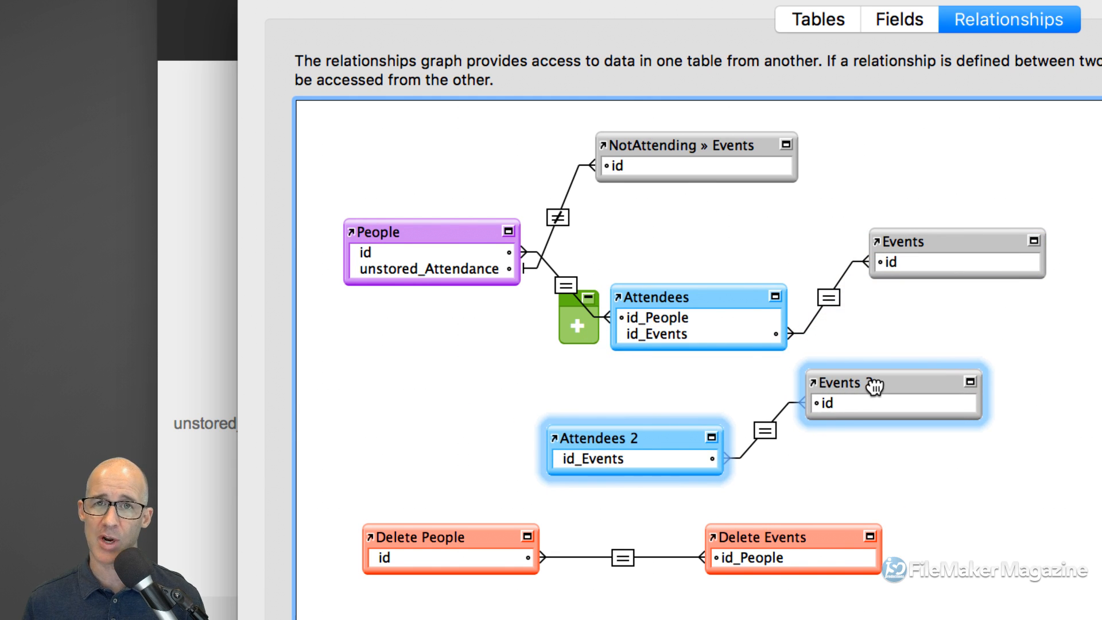
left_click(746, 297)
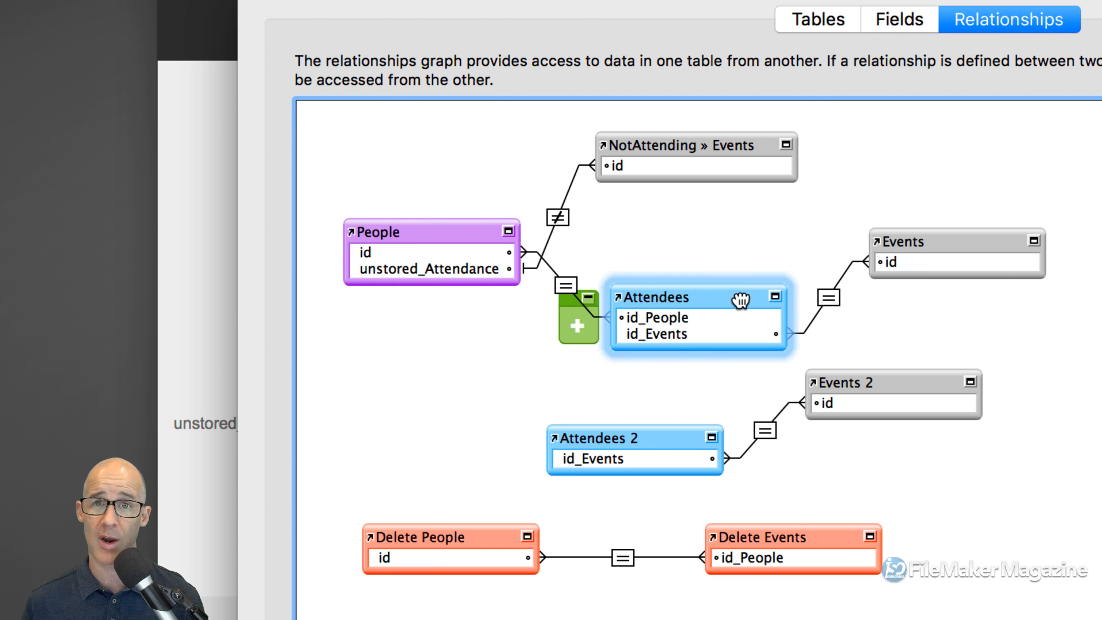
left_click(945, 241)
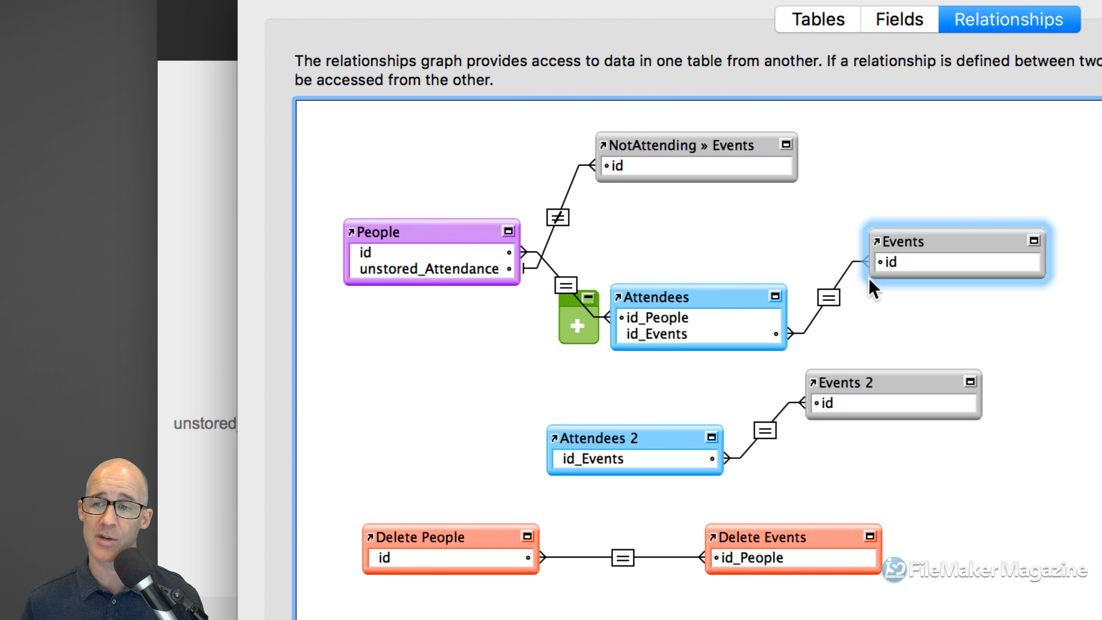
- Link People's id to Attendees 2's id_Events
left_click(462, 237)
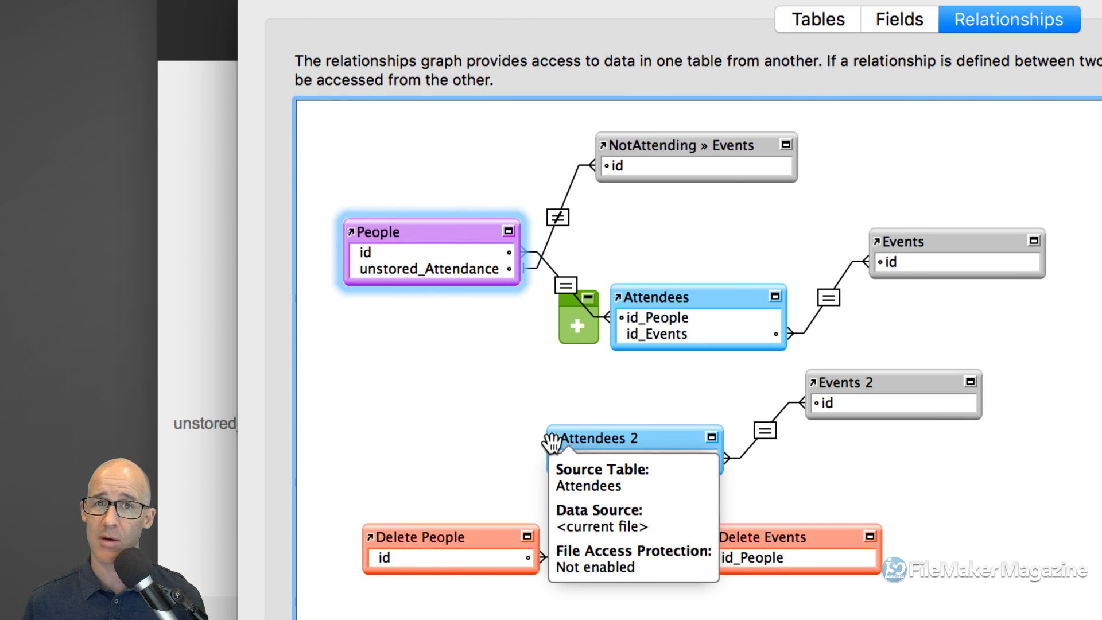
left_click(507, 231)
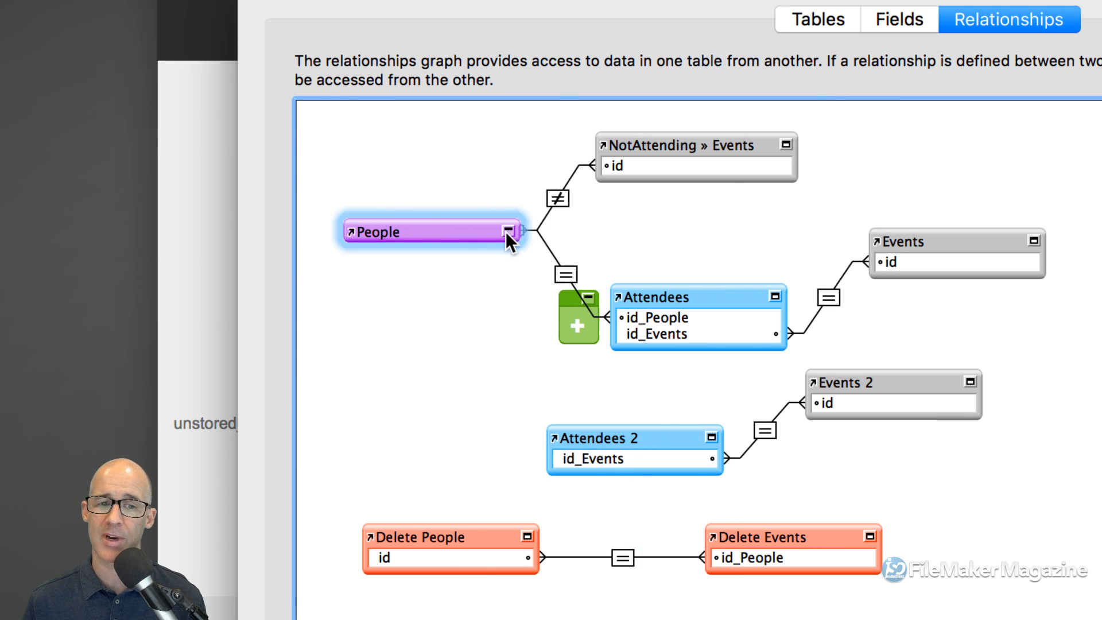
left_click(508, 232)
left_click(430, 373)
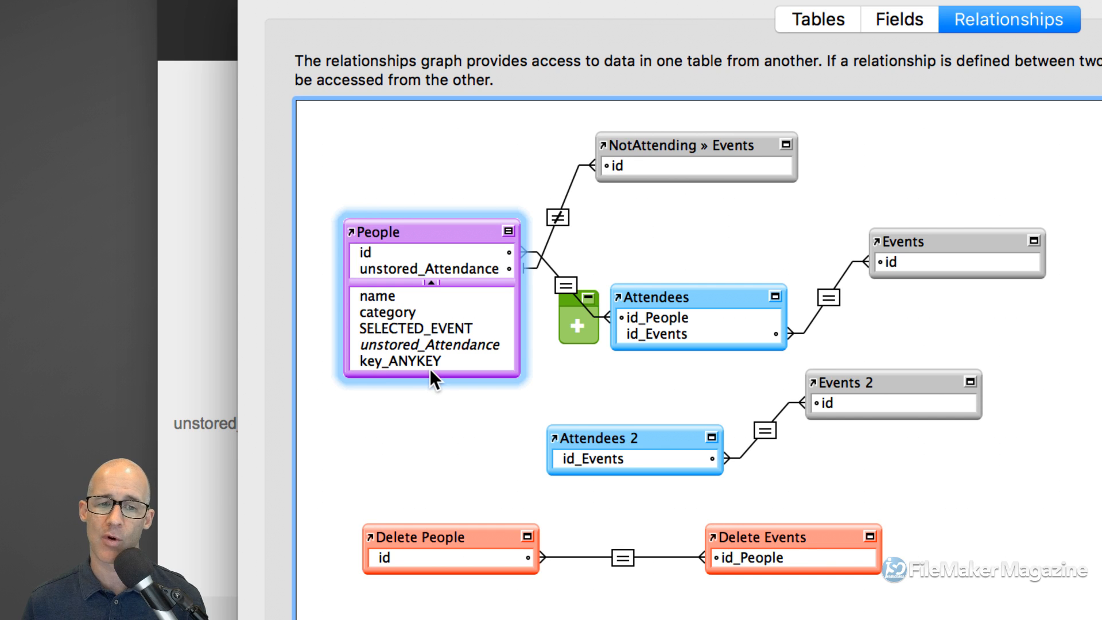
left_click(509, 231)
left_click_drag(367, 254, 574, 460)
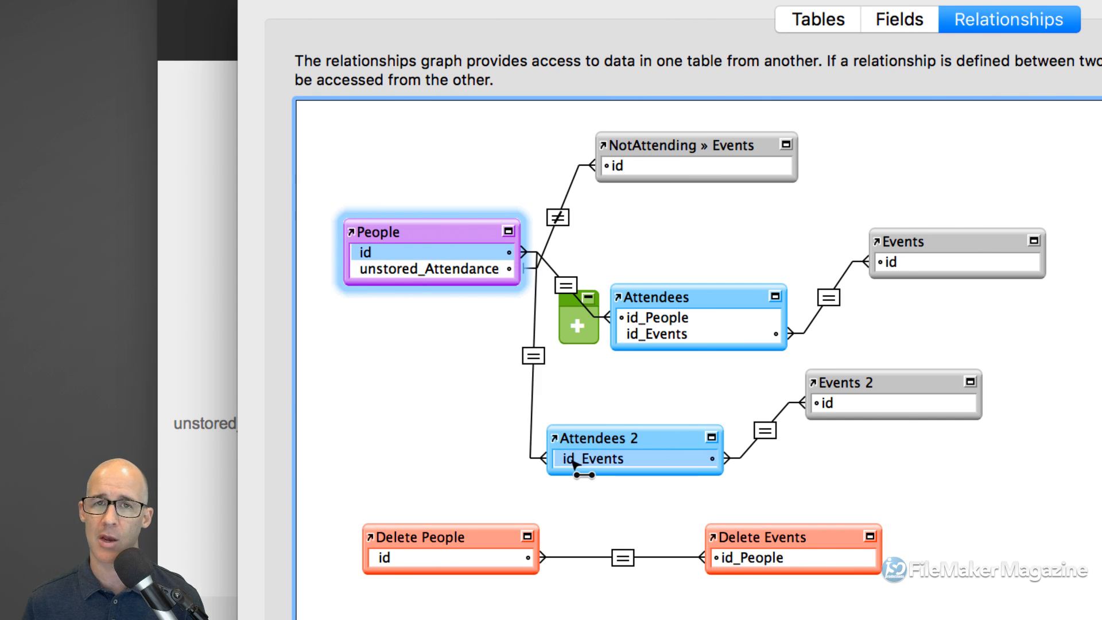
- Change the People–Attendees 2 match from id to key_ANYKEY = id_Events
double_click(533, 356)
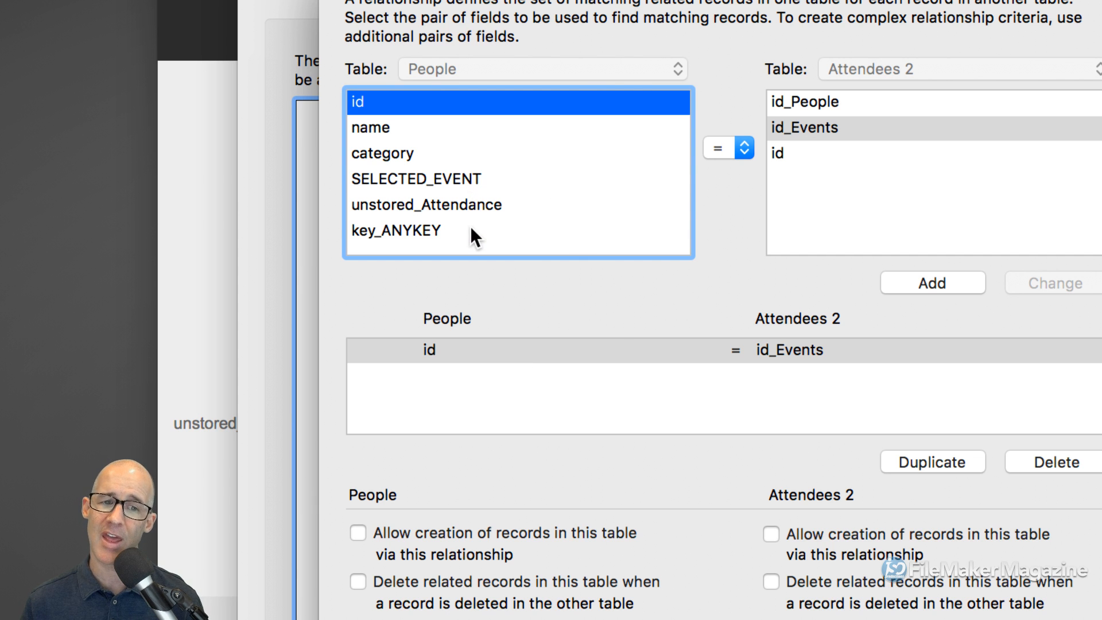
left_click(418, 229)
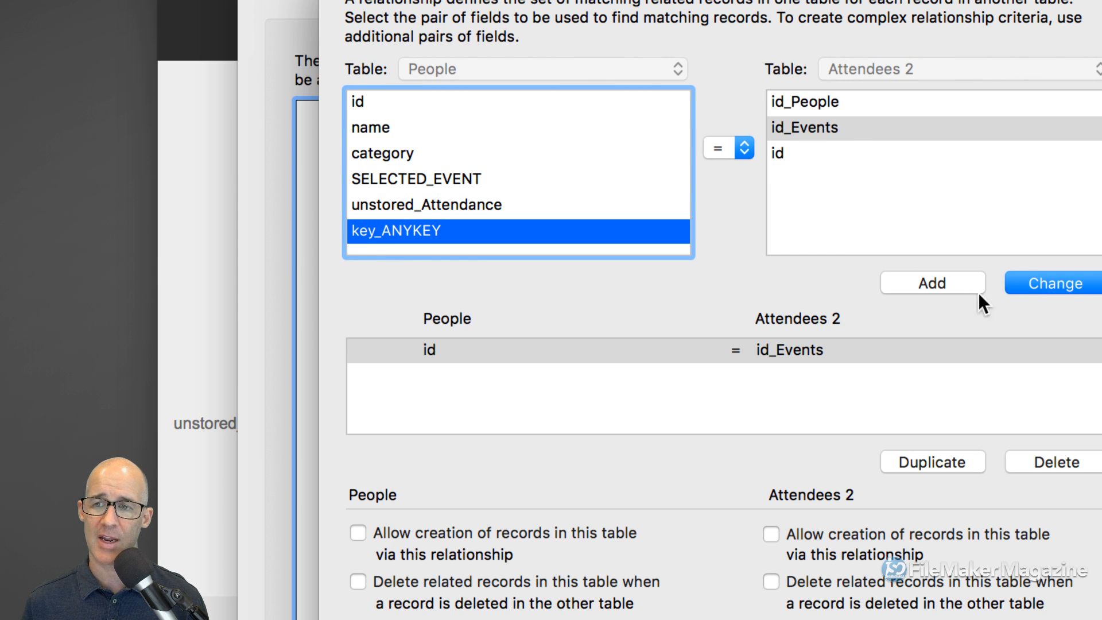
left_click(1037, 281)
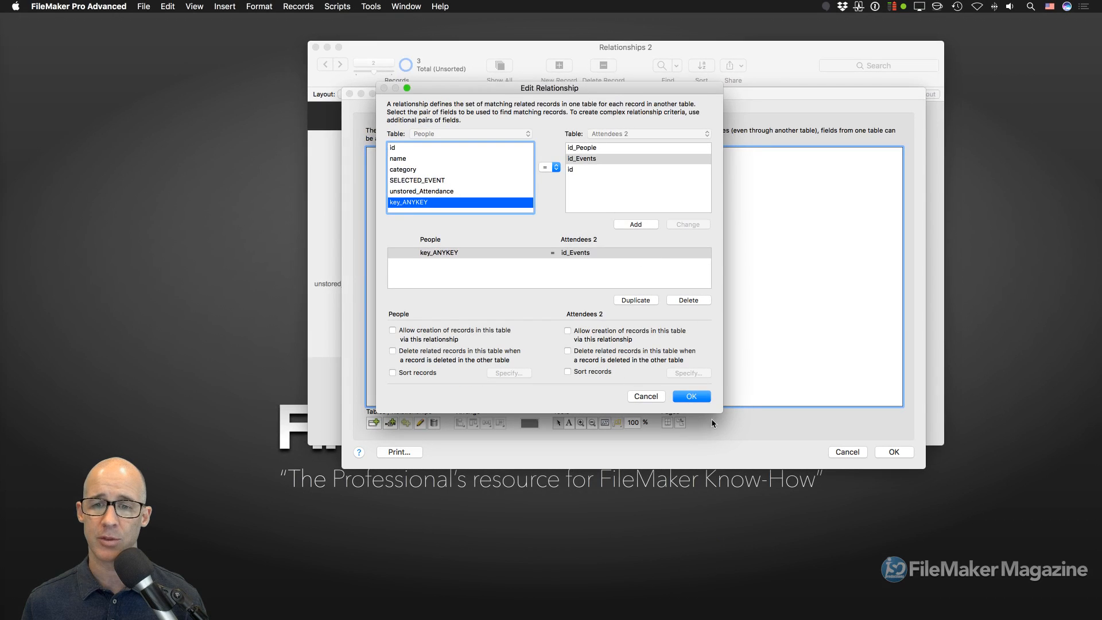
left_click(691, 396)
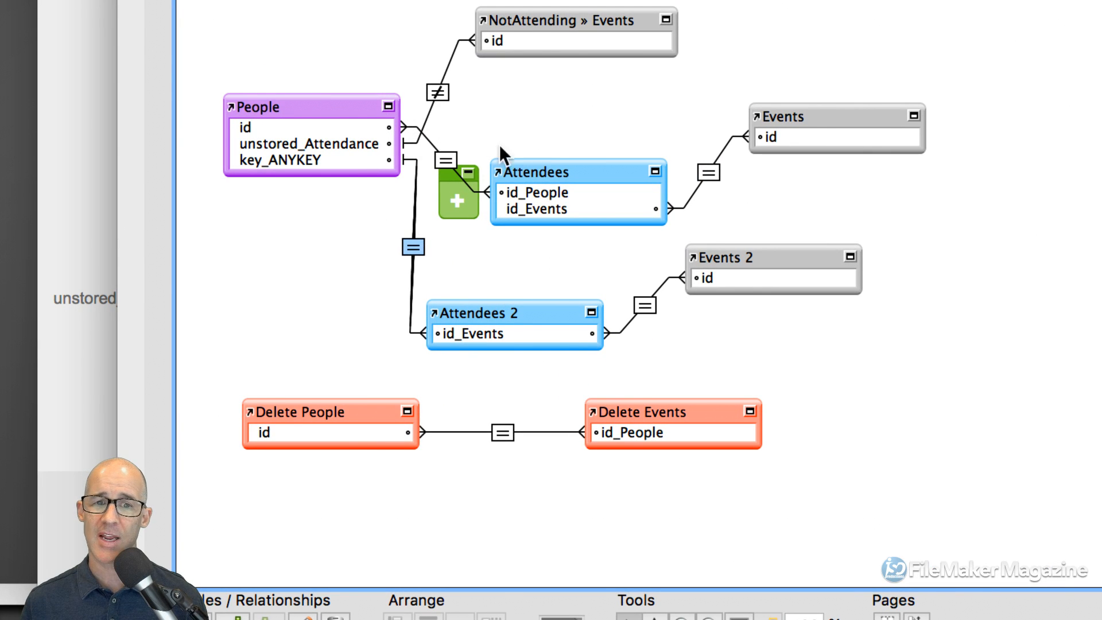
- Inspect the People and Attendees occurrences and the relationship between them
left_click(535, 173)
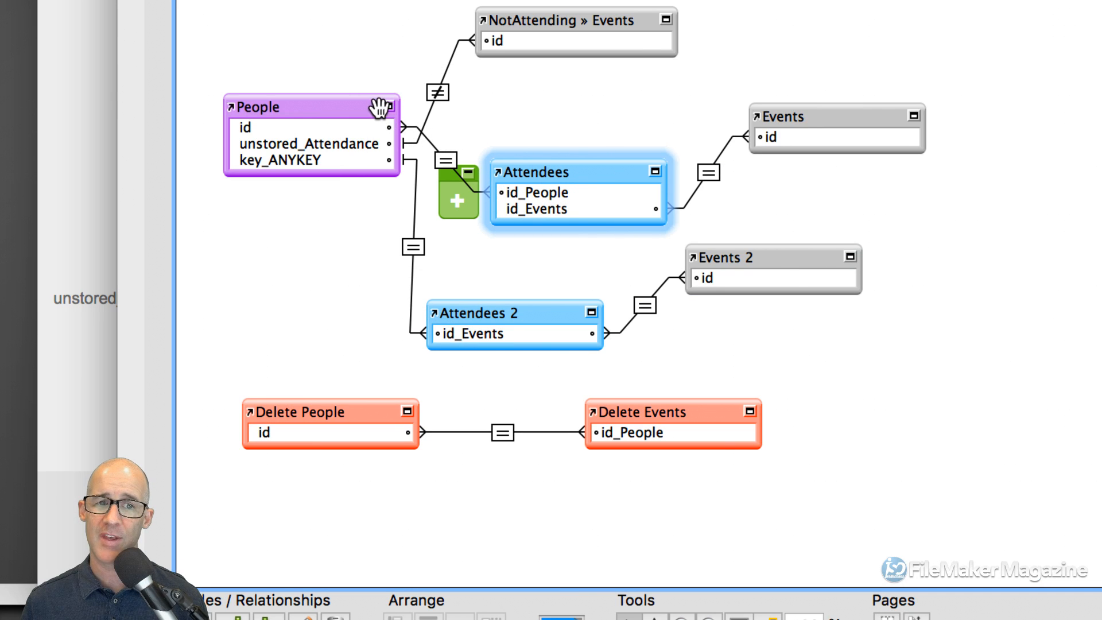
left_click(379, 108)
left_click(447, 161)
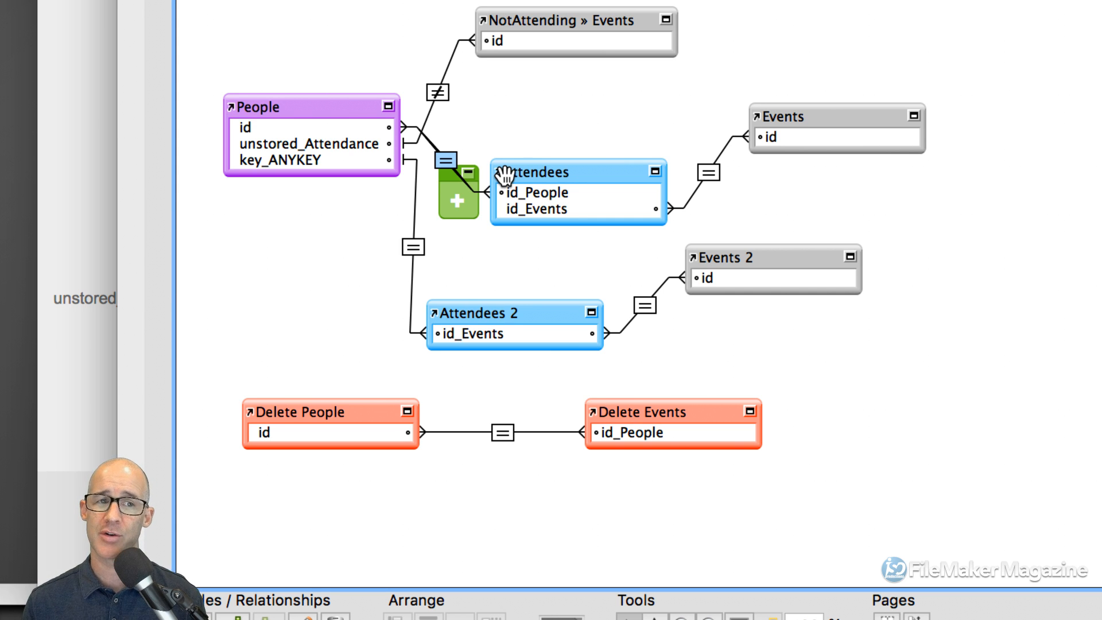
left_click(322, 106)
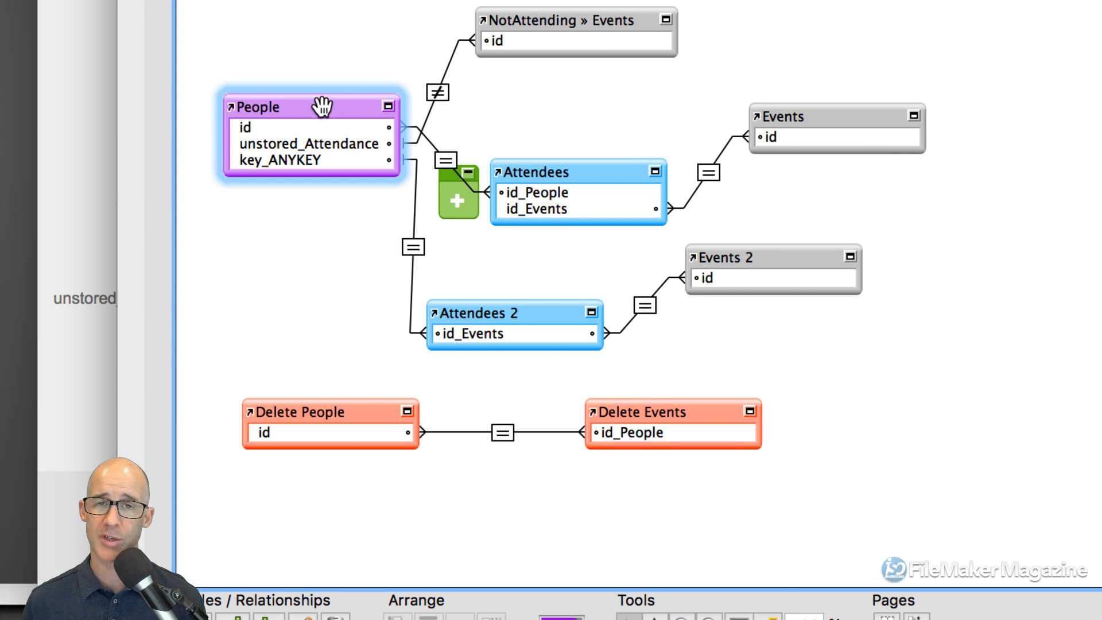
left_click(543, 172)
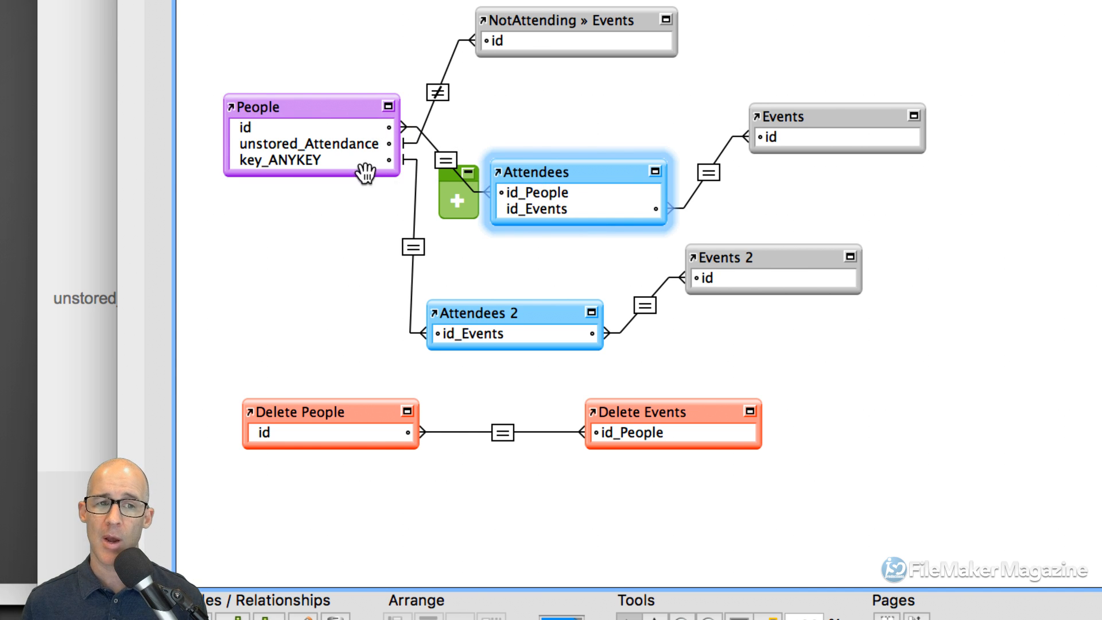
- Line up Attendees 2 and Events 2 beside the other occurrences in the graph
left_click(327, 164)
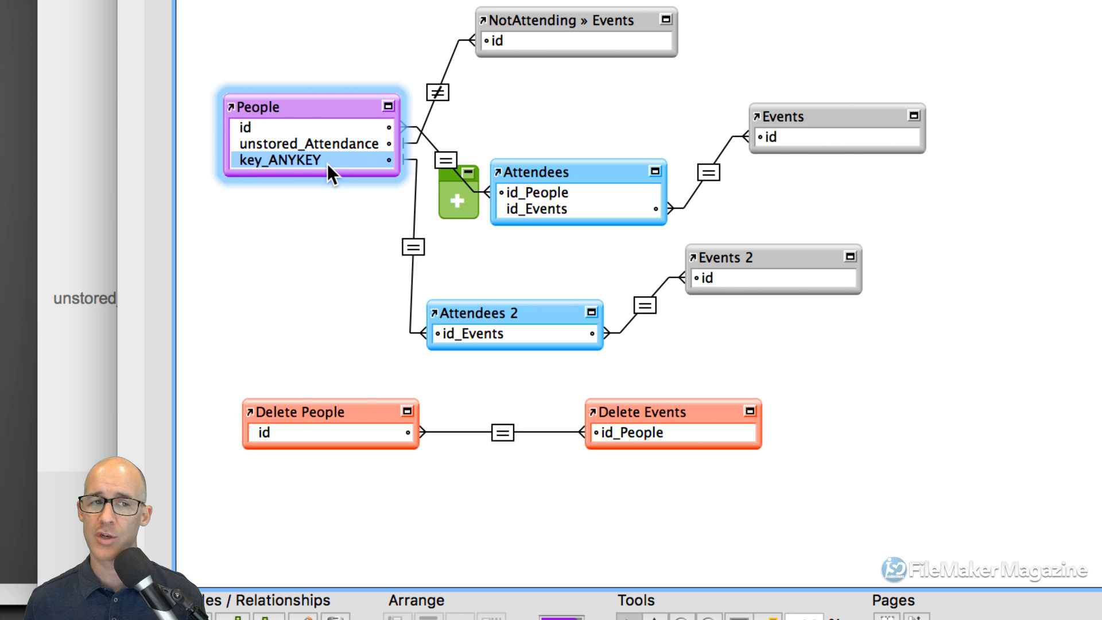
left_click(323, 108)
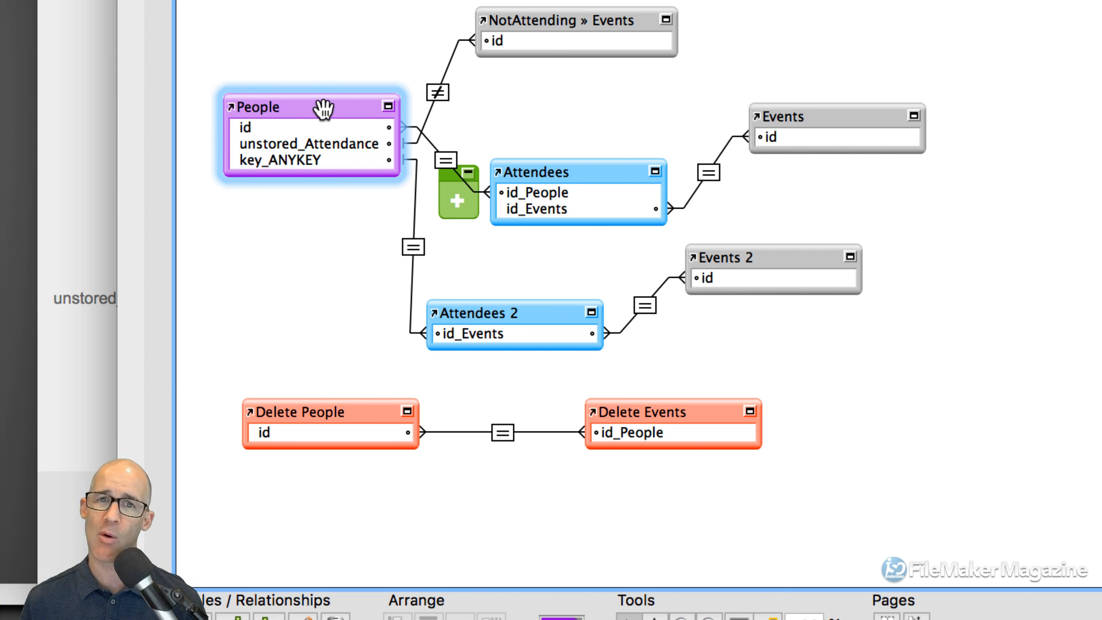
left_click(318, 159)
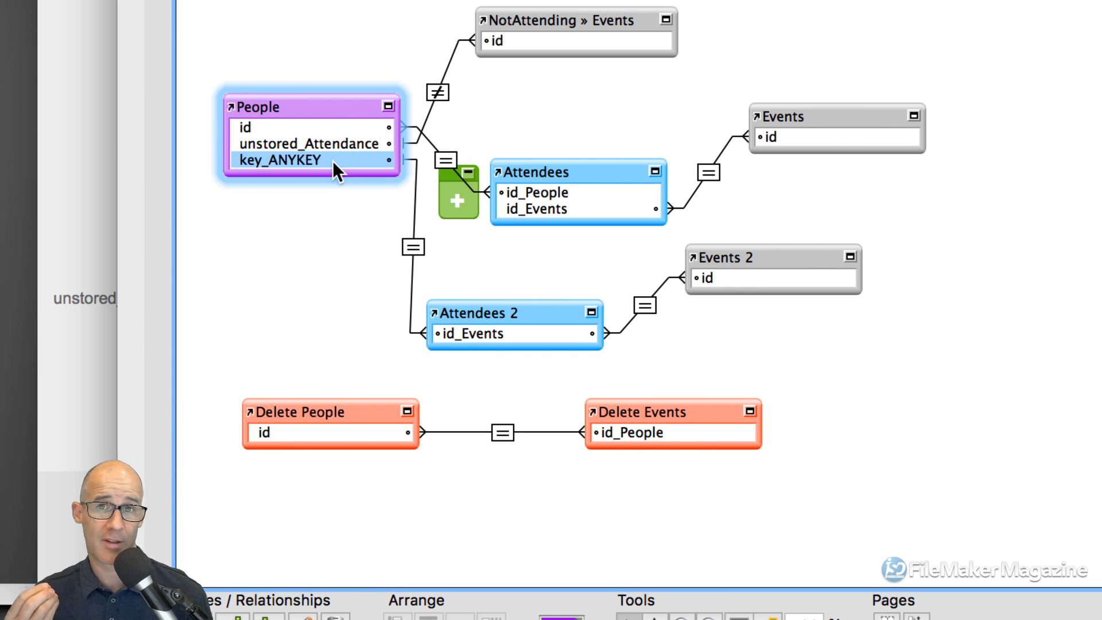
left_click_drag(487, 301, 553, 275)
left_click_drag(764, 258, 832, 255)
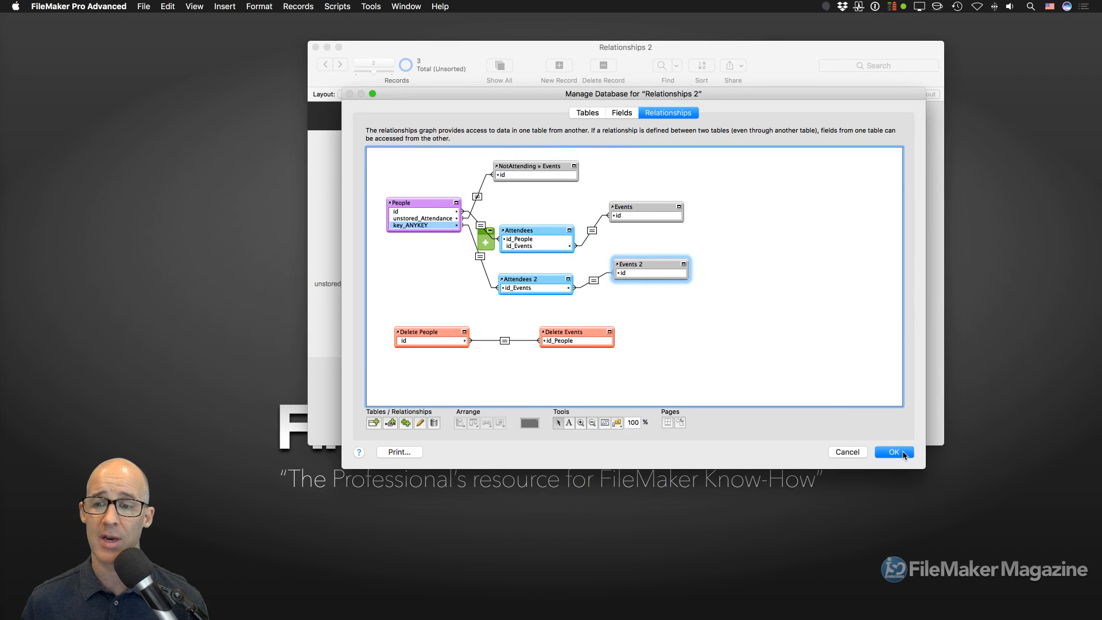
- Close Manage Database, enter Layout mode and widen the layout body to make room
left_click(899, 451)
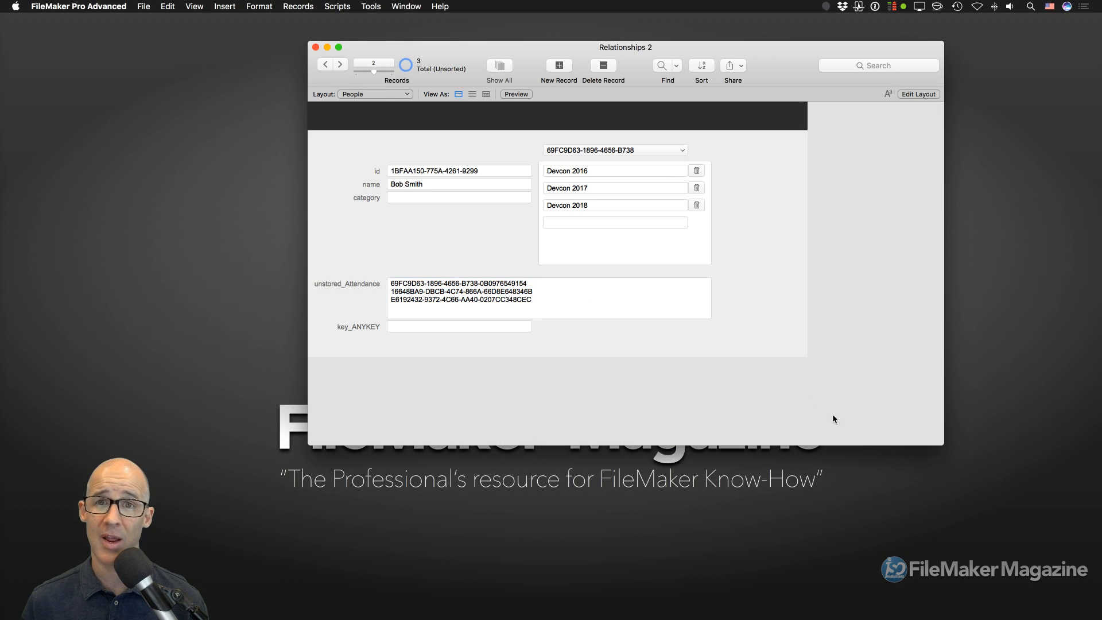
key("super+l")
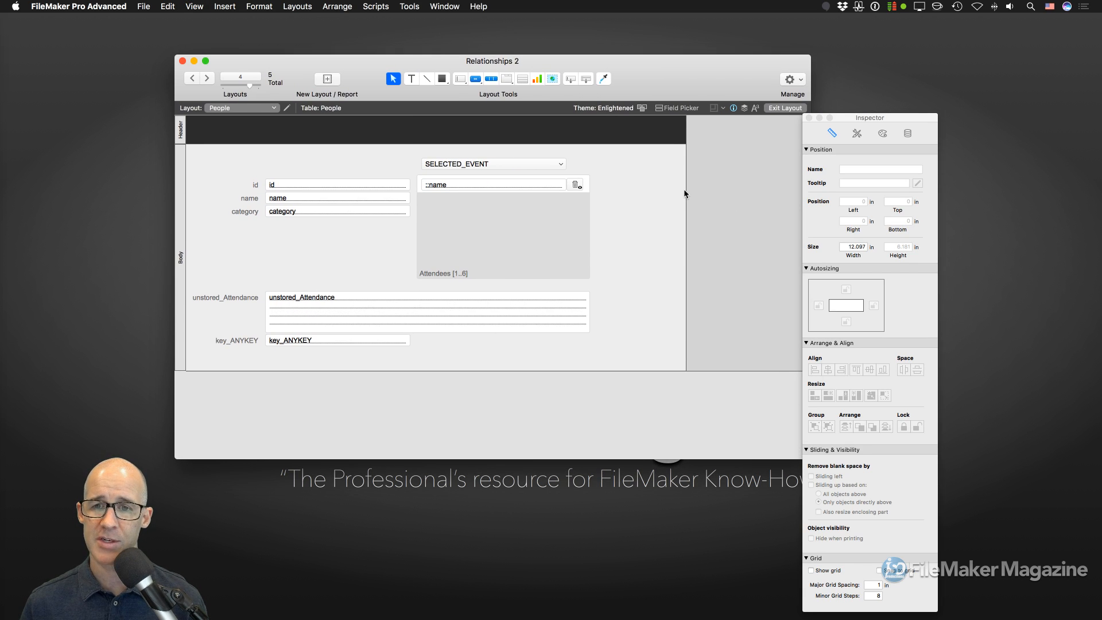
left_click_drag(684, 189, 822, 137)
left_click_drag(714, 65, 684, 60)
left_click_drag(890, 119, 1006, 100)
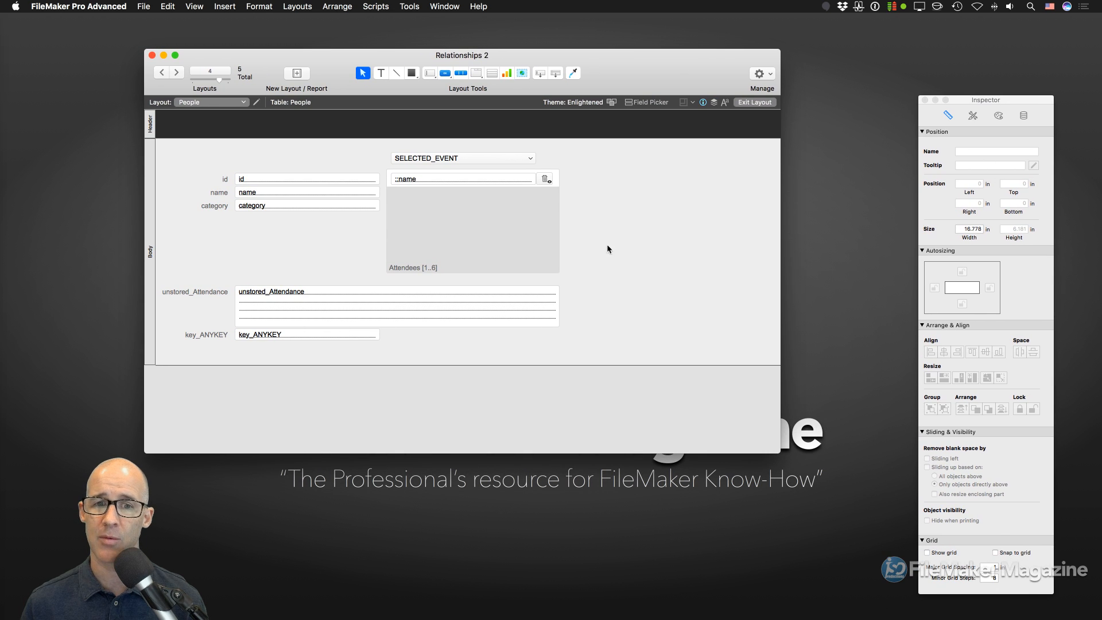
- Copy the Attendees portal to the right and review the graph from its Portal Setup
left_click_drag(456, 236, 647, 246)
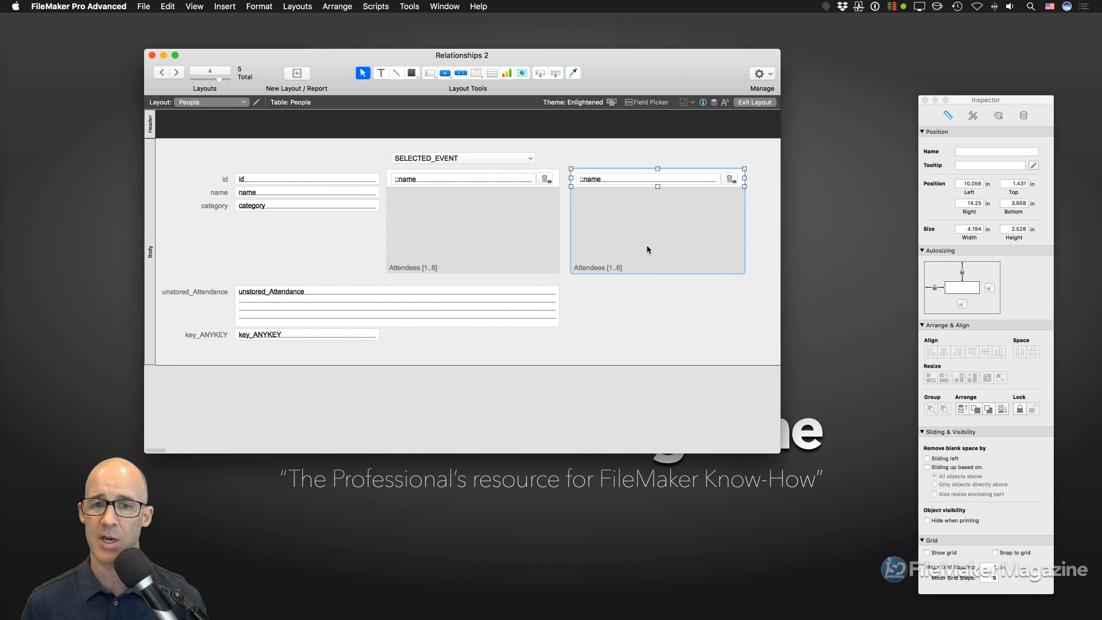
left_click(639, 291)
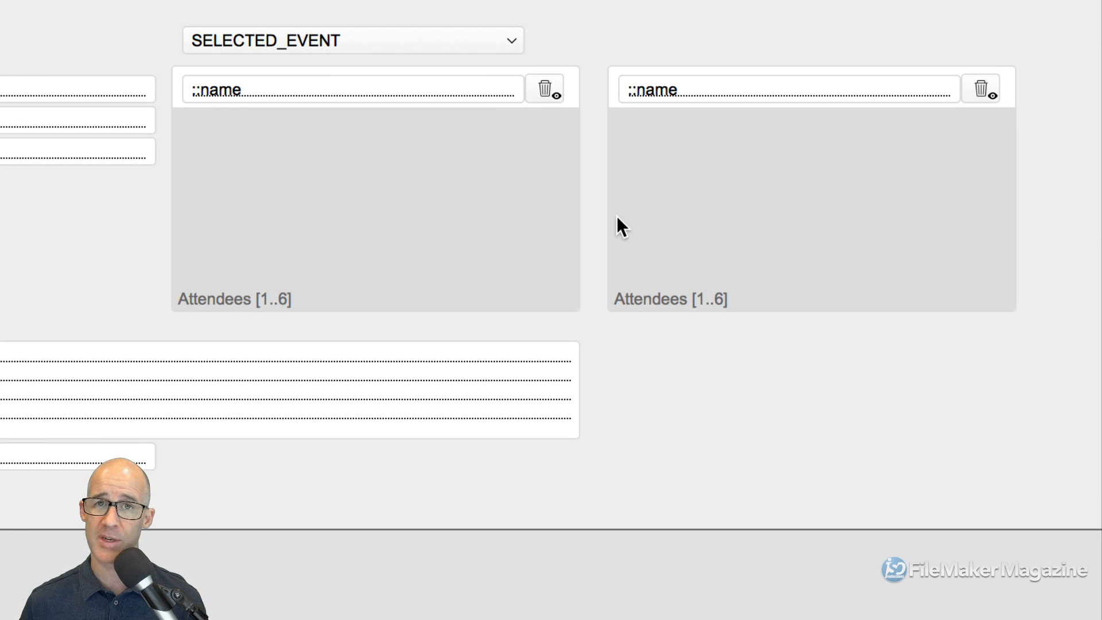
double_click(687, 268)
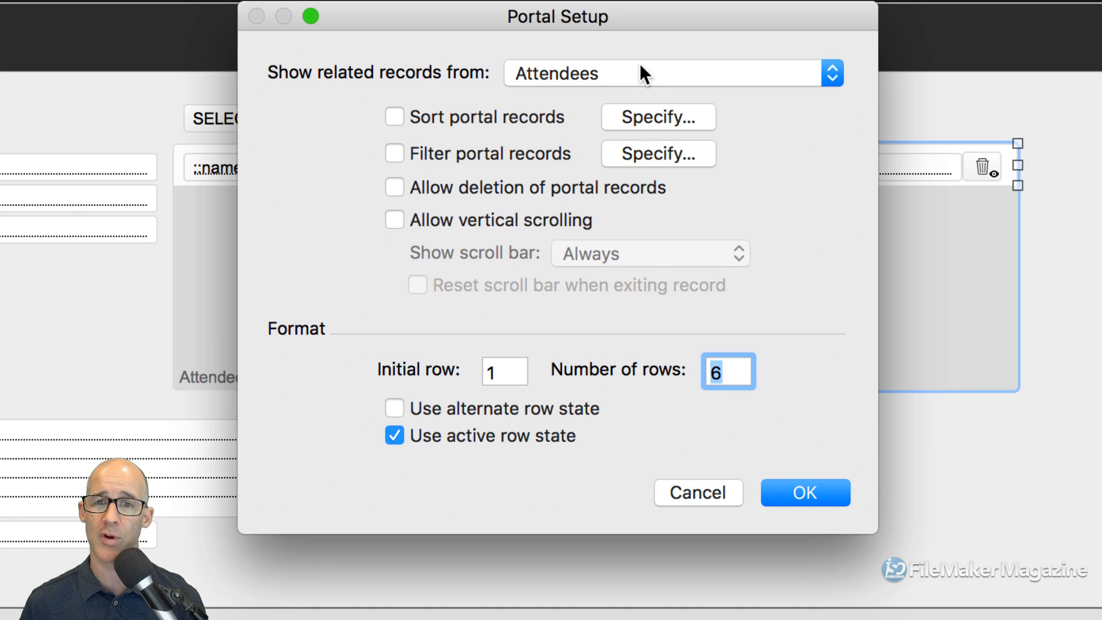
left_click(634, 1)
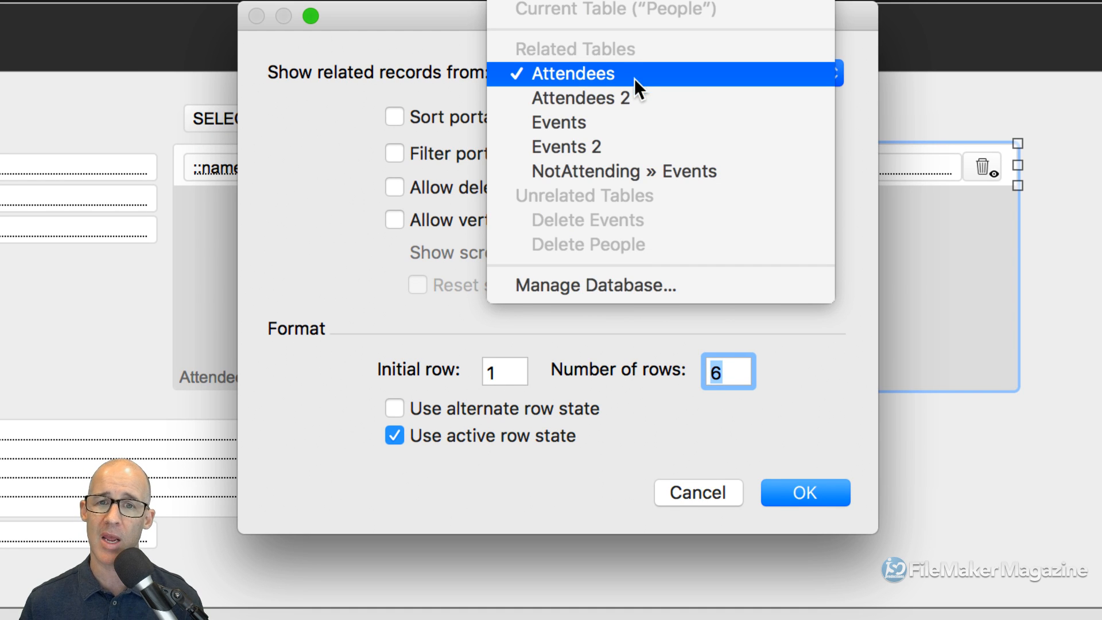
left_click(642, 287)
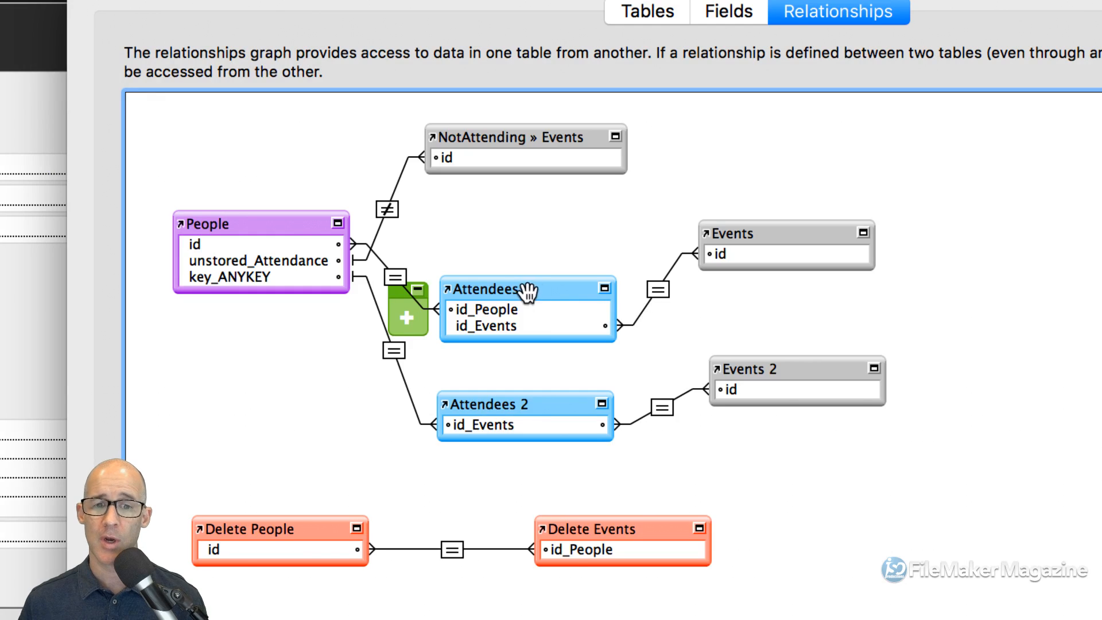
left_click(526, 289)
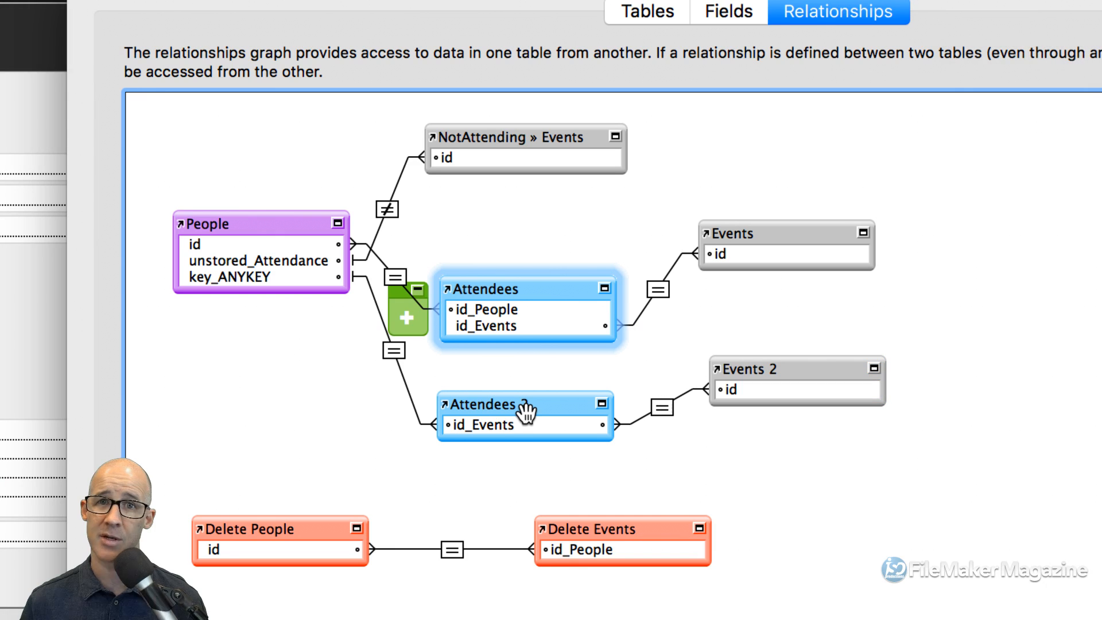
left_click(393, 350)
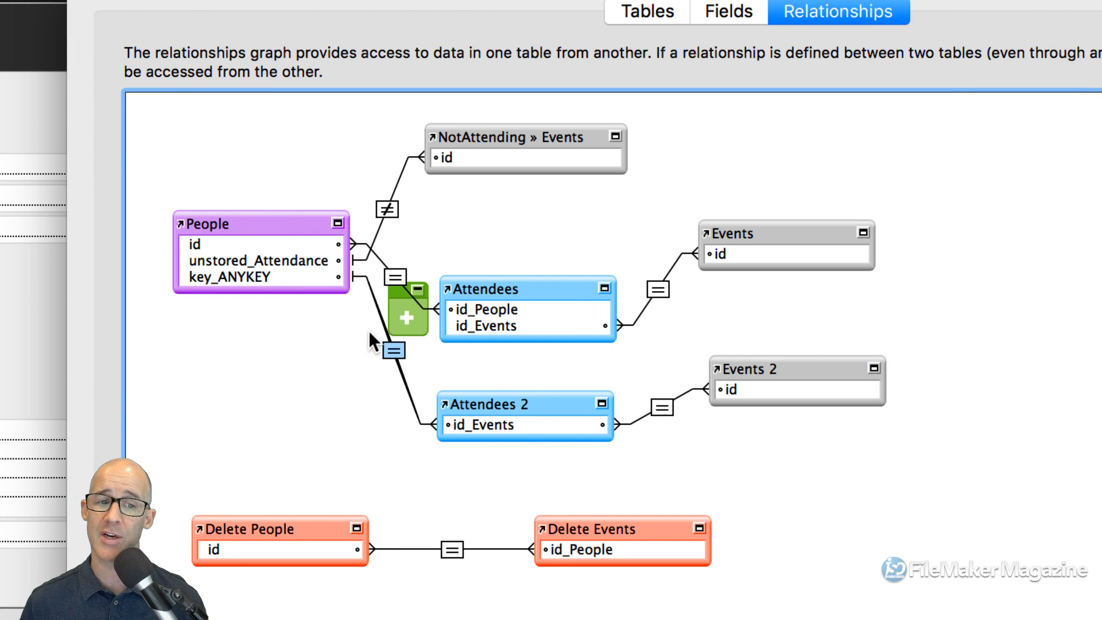
left_click(299, 281)
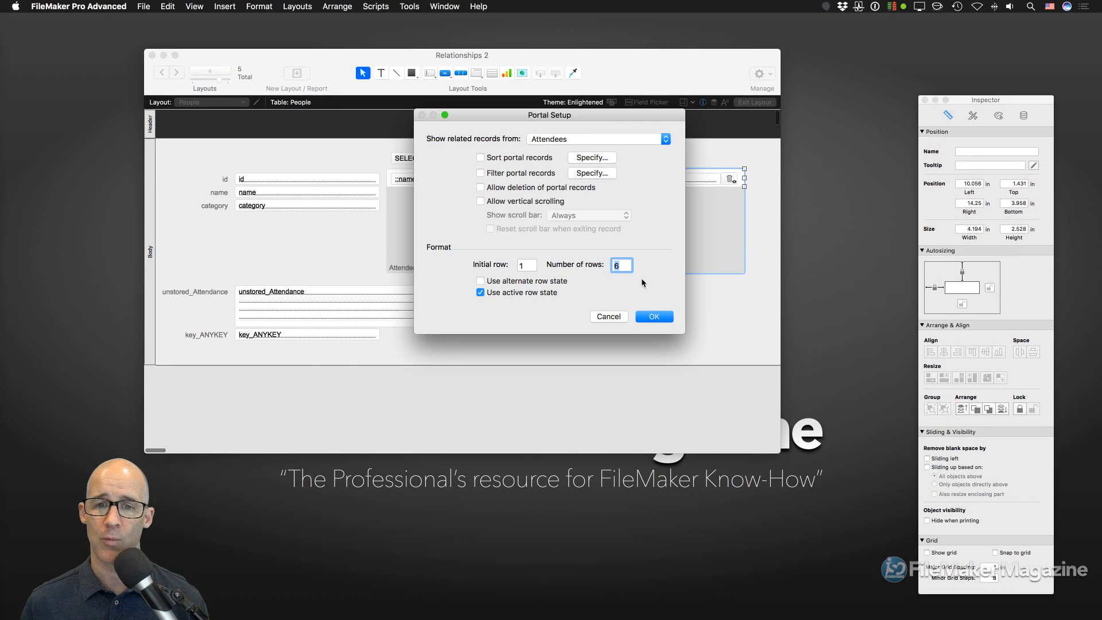
- Set the new portal to show related records from Attendees 2
left_click(599, 138)
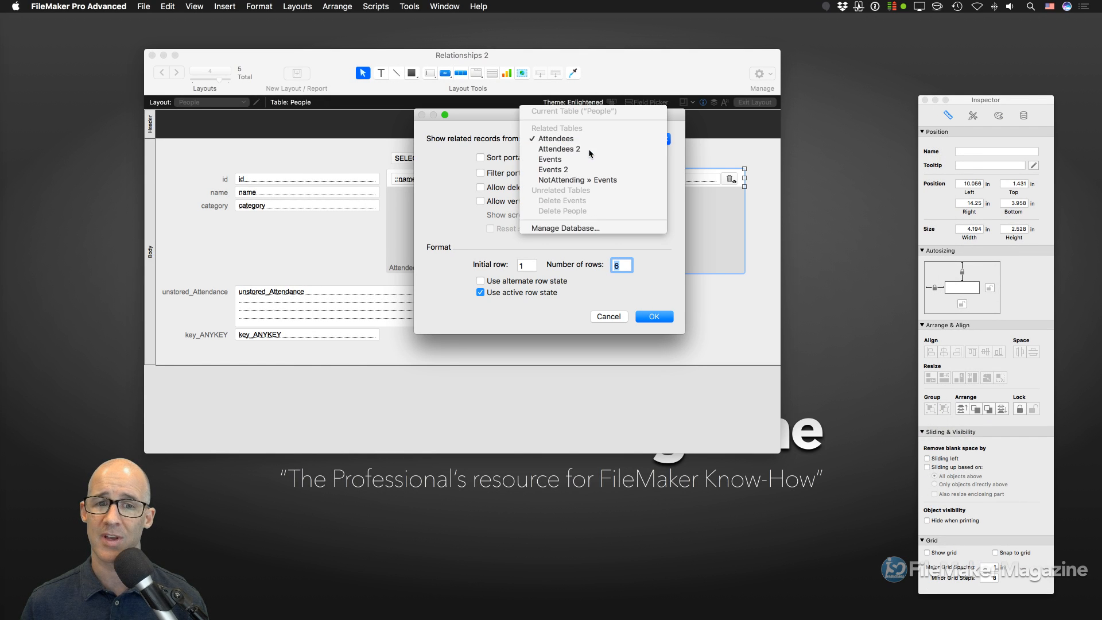
left_click(590, 151)
left_click(655, 322)
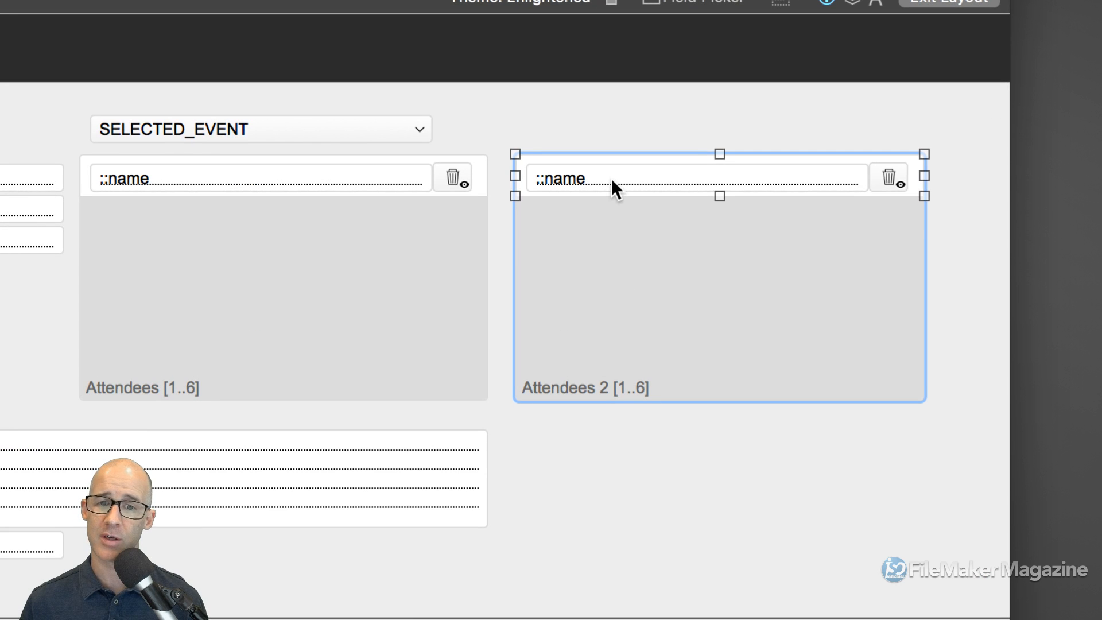
left_click(611, 178)
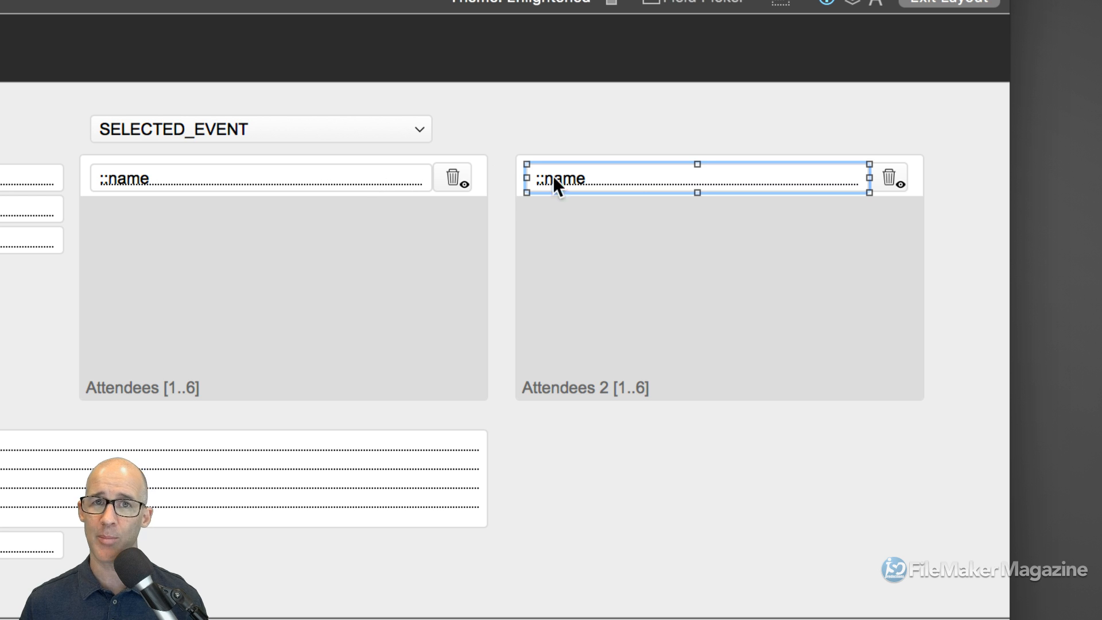
- From the portal field's Specify Field dialog, inspect People, Attendees 2, Events and Events 2 in the graph
double_click(597, 179)
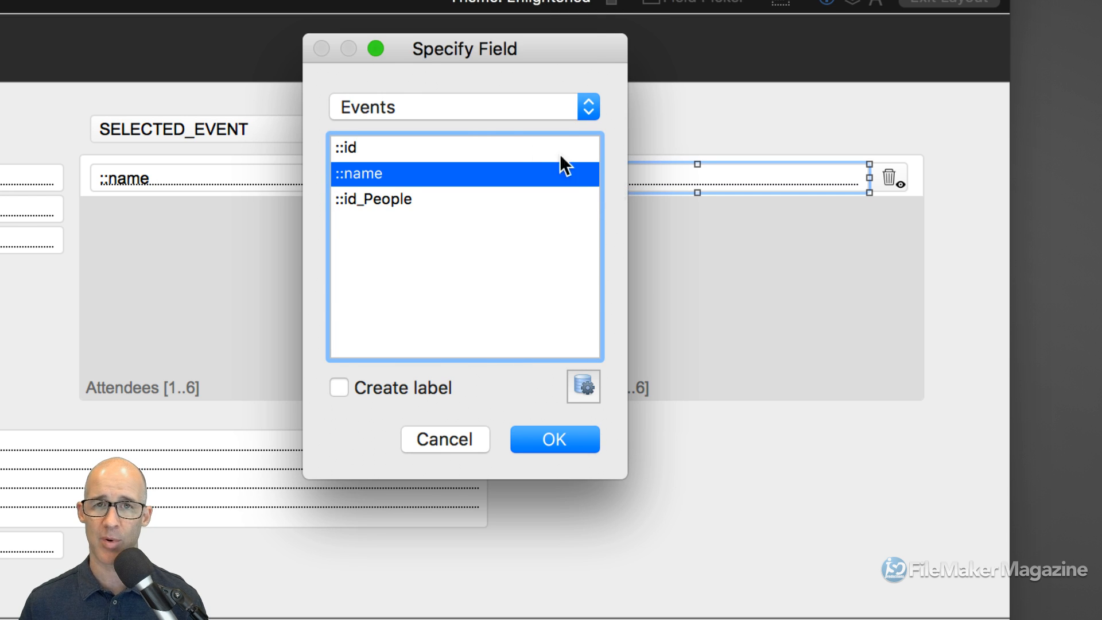
left_click(472, 106)
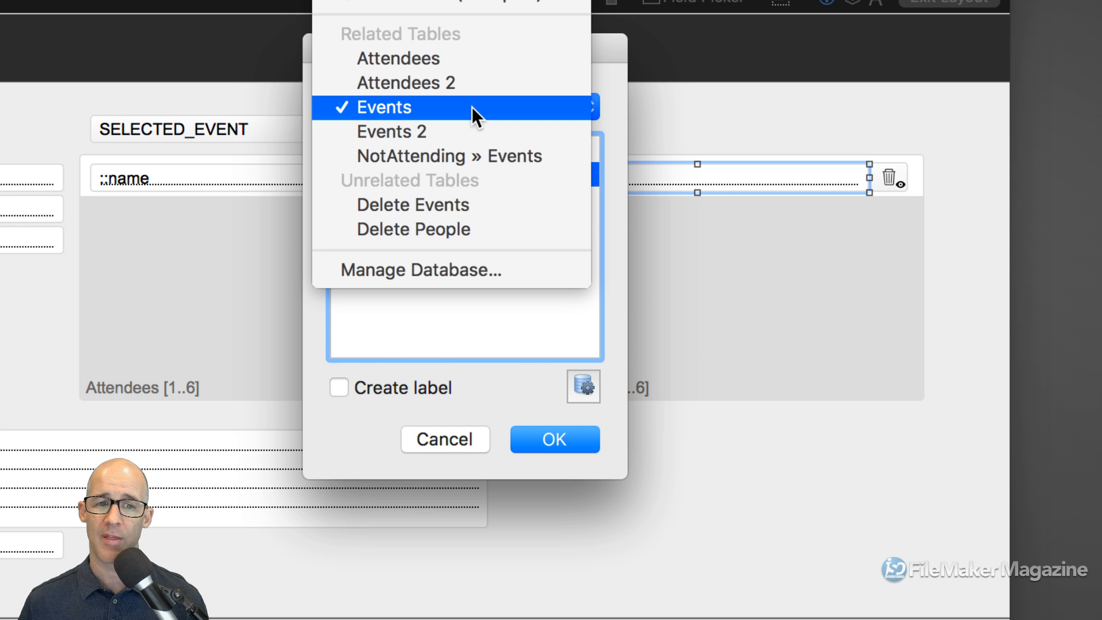
left_click(449, 267)
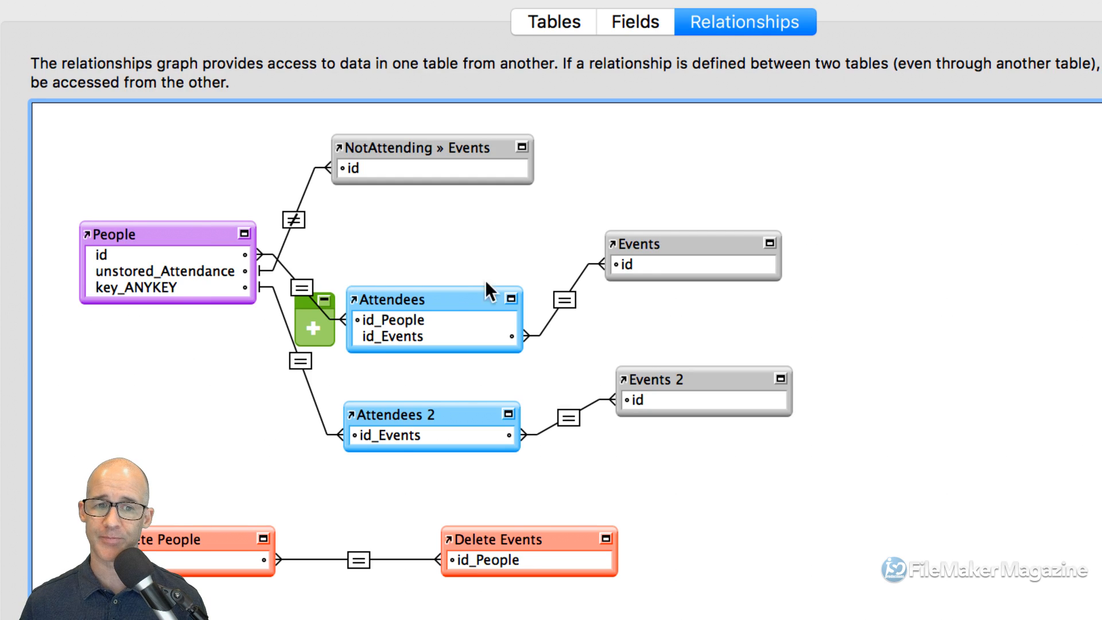
left_click(217, 239)
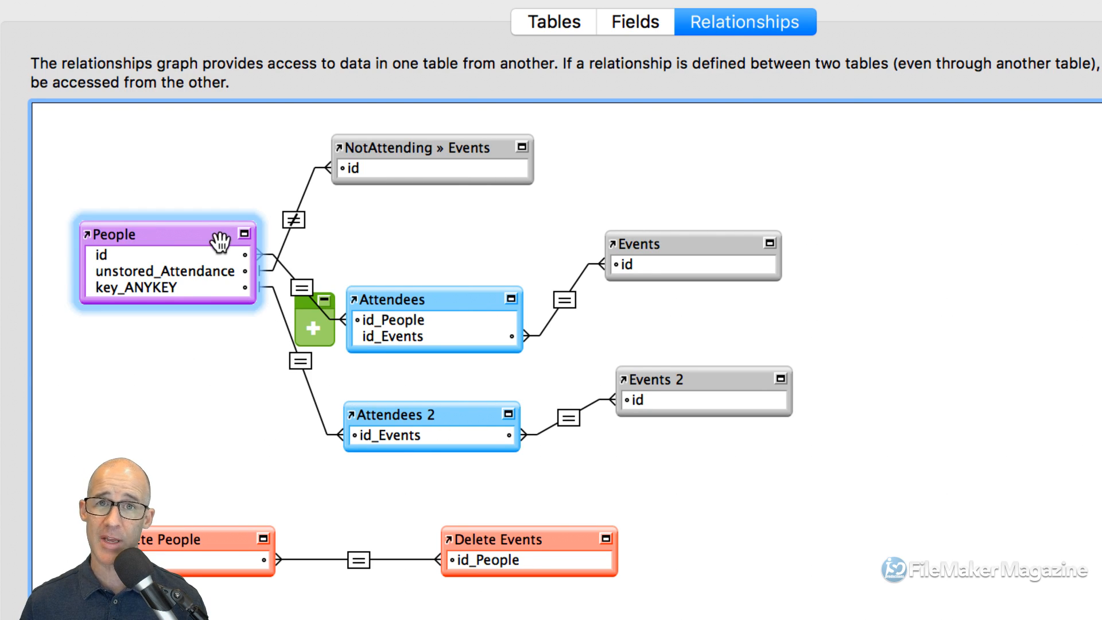
left_click(300, 361)
left_click(401, 413)
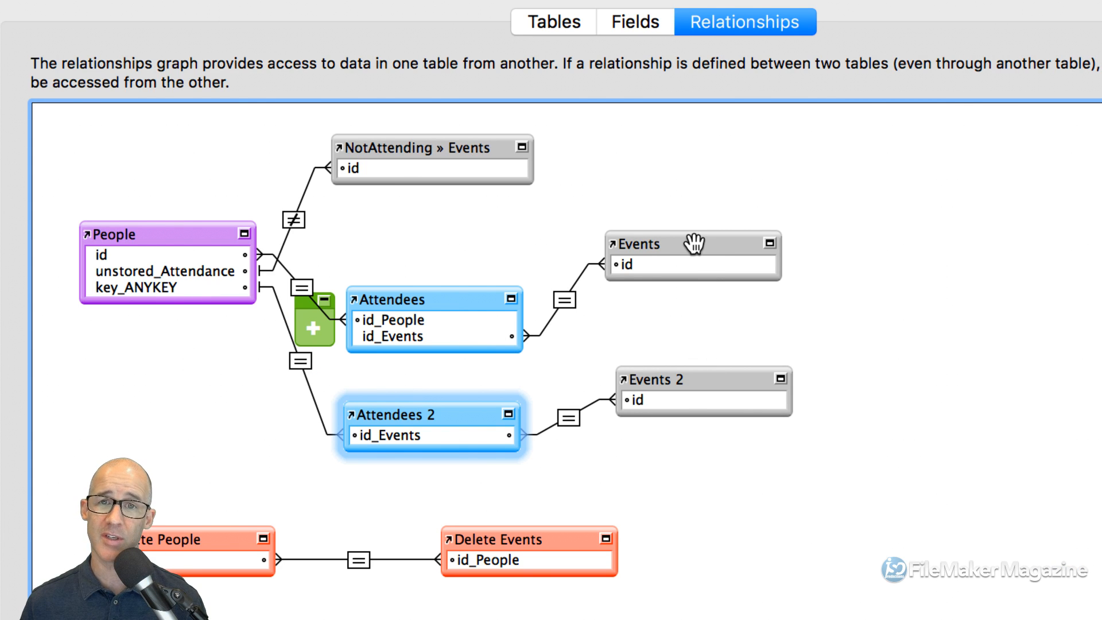
left_click(689, 242)
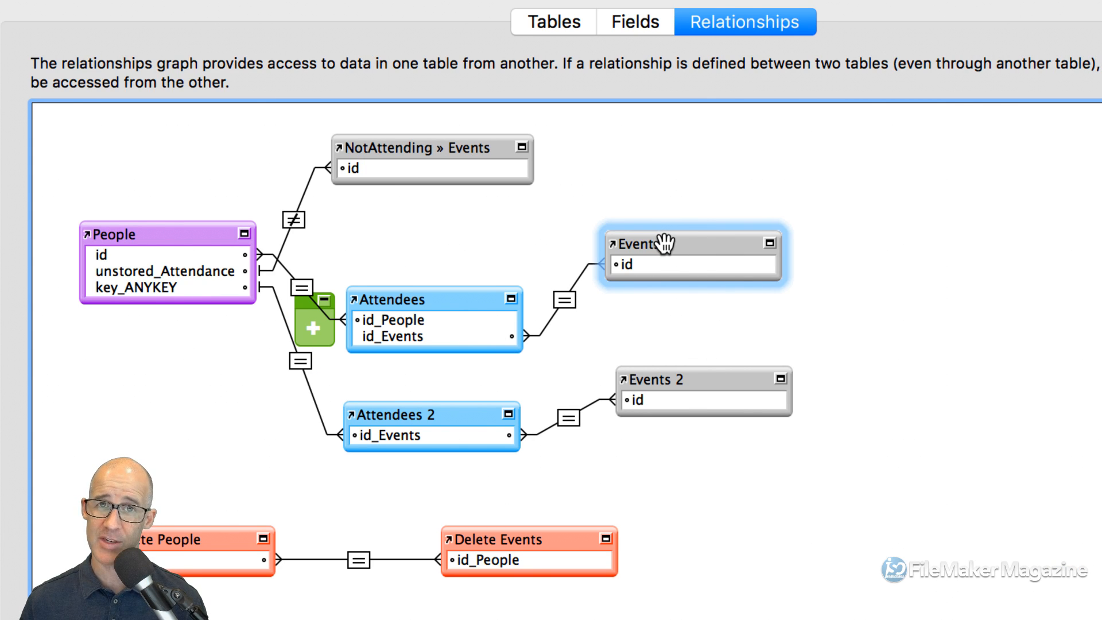
left_click(418, 413)
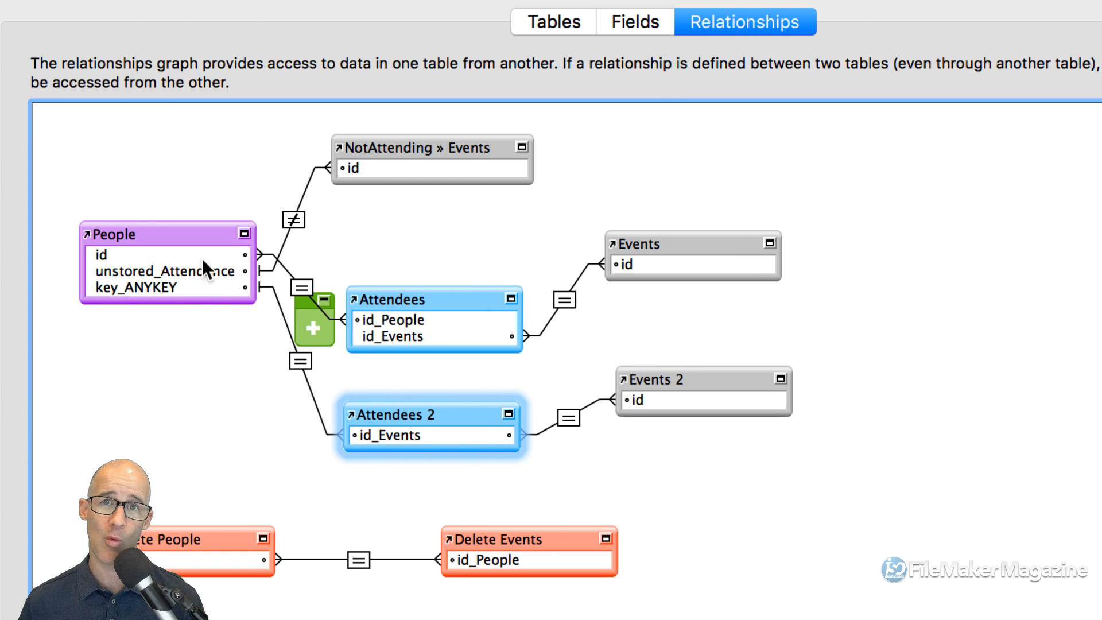
left_click(632, 322)
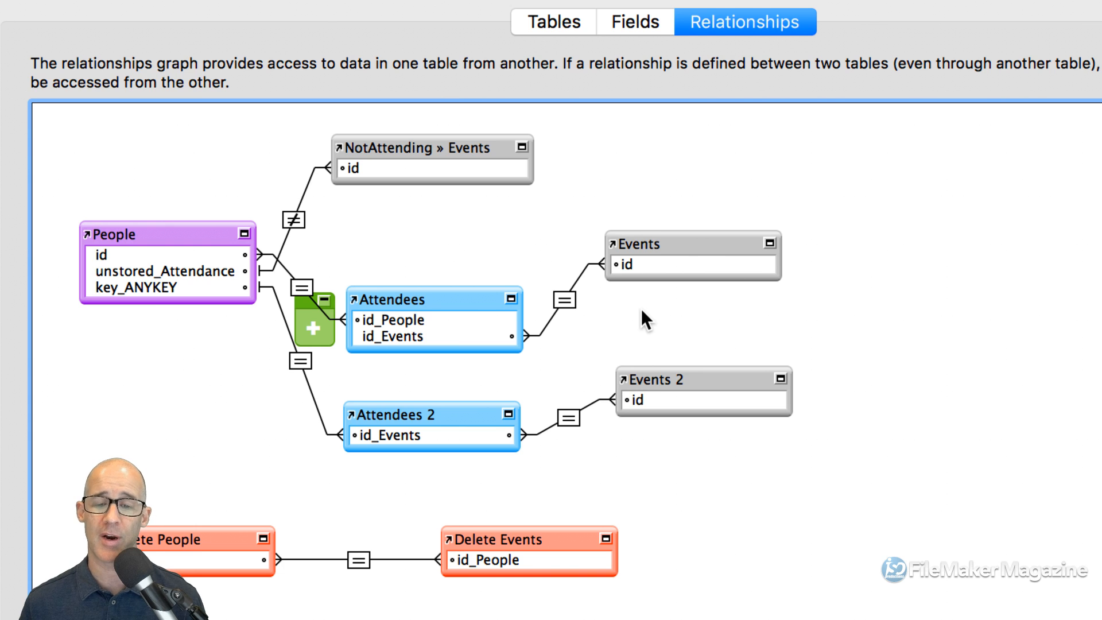
left_click(645, 374)
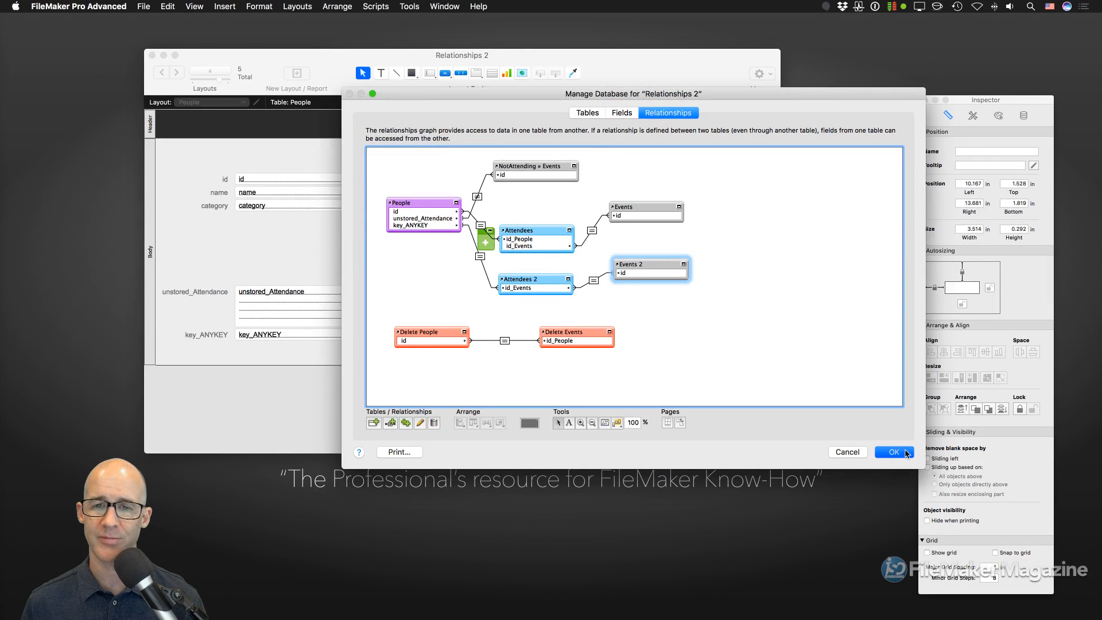
- Point the portal's name field at the Events 2 table and confirm
left_click(904, 451)
left_click(524, 150)
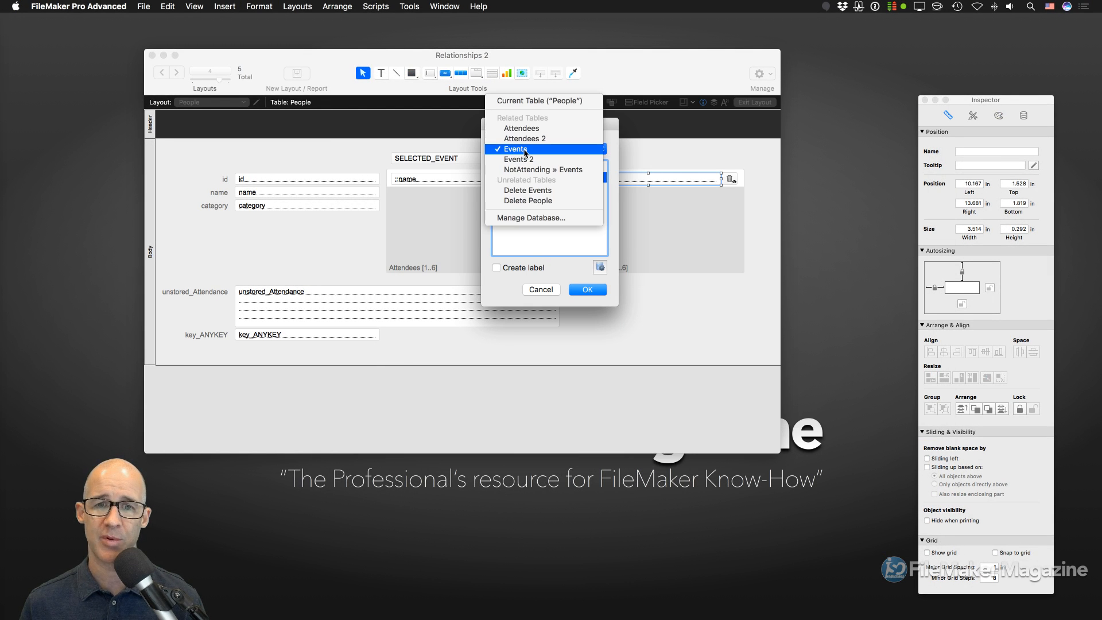
left_click(529, 159)
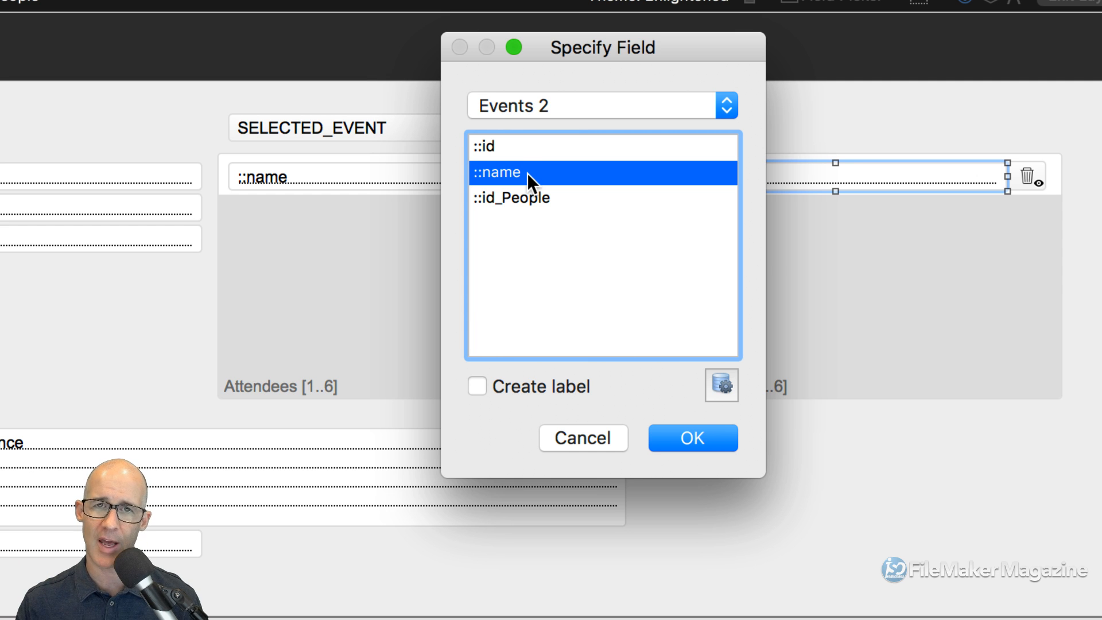
left_click(579, 105)
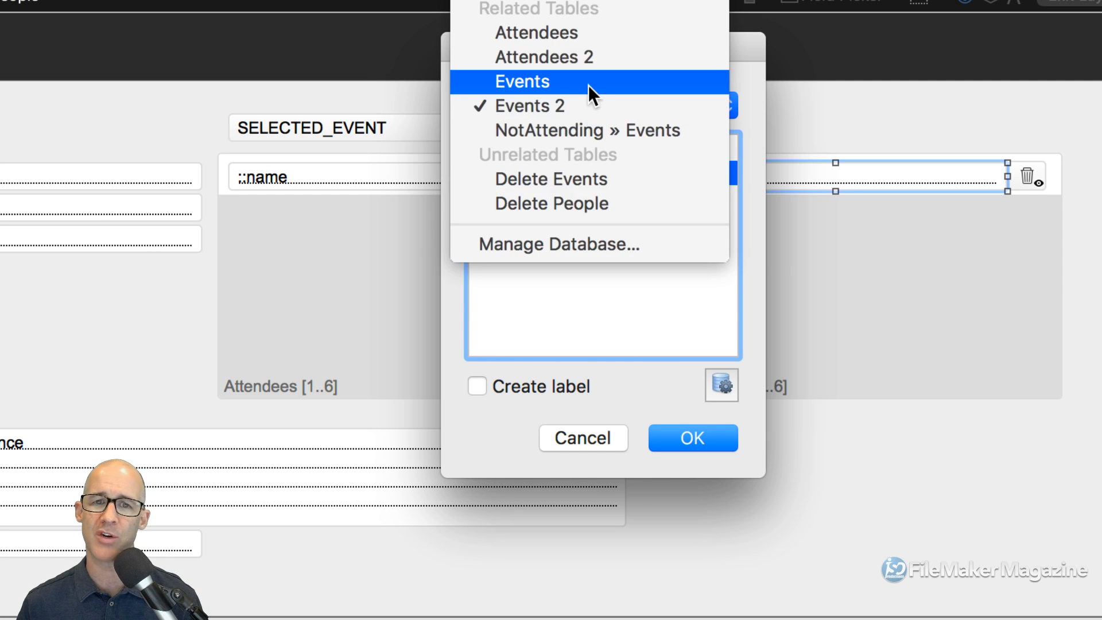
left_click(587, 85)
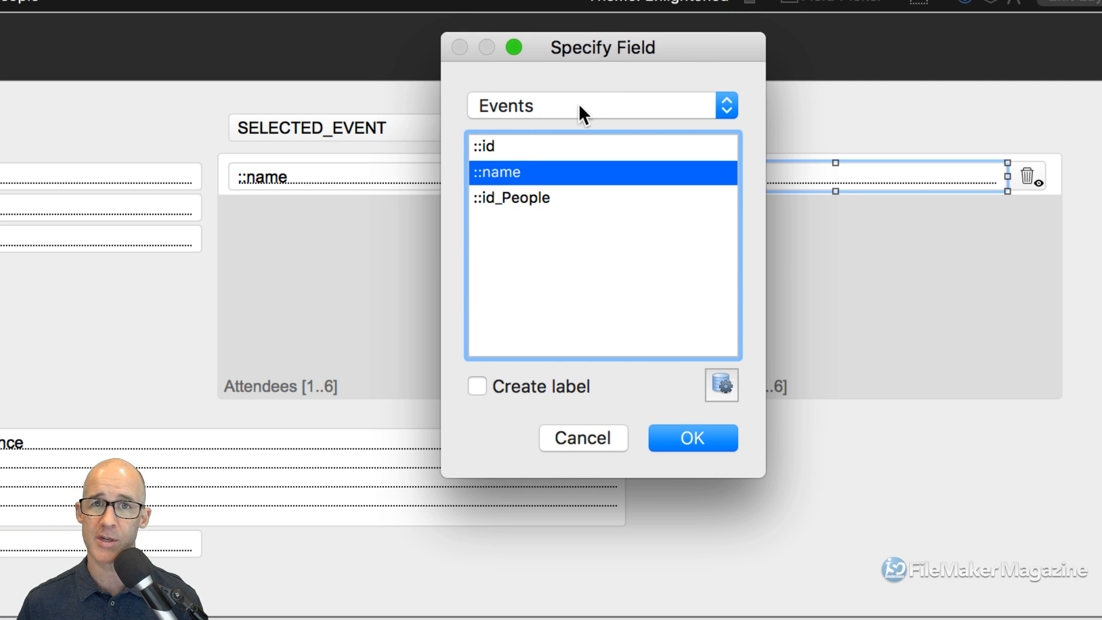
left_click(578, 106)
left_click(581, 127)
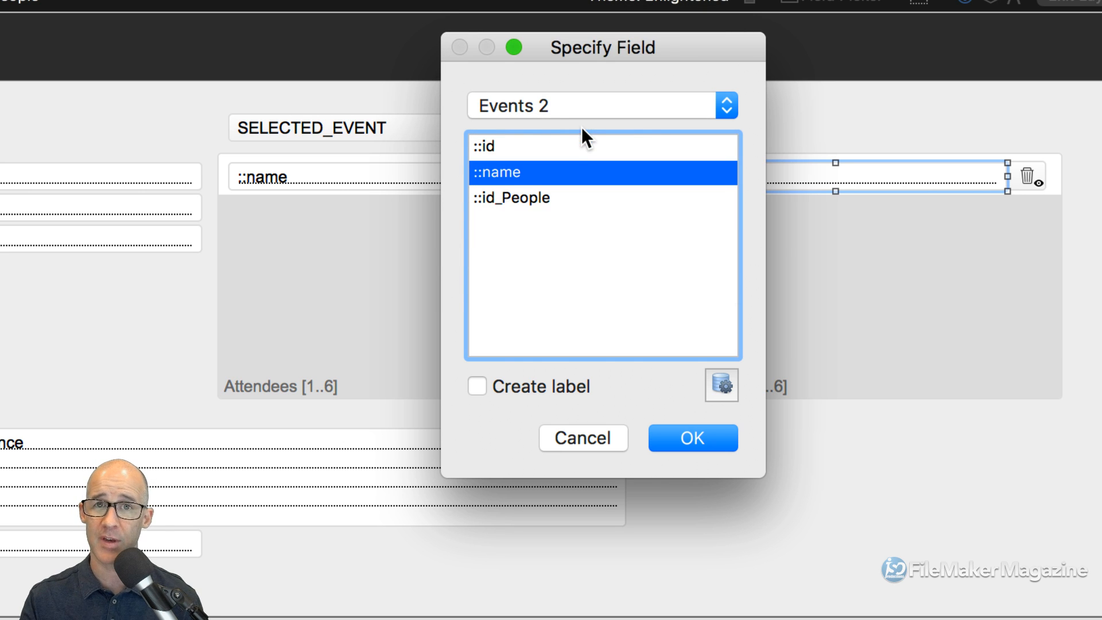
left_click(684, 436)
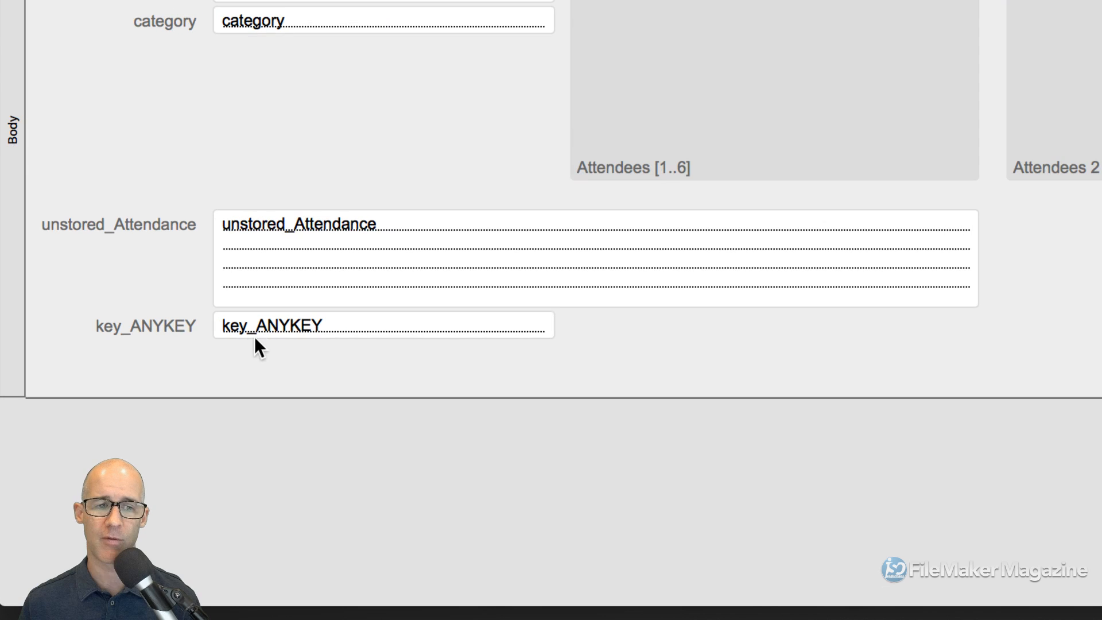
- Make key_ANYKEY taller, move it and its label under the Attendees 2 portal, then save in Browse mode
left_click(253, 334)
left_click_drag(383, 339, 384, 394)
left_click(163, 326)
left_click(284, 344, "shift")
left_click_drag(284, 345, 1066, 248)
scroll(1040, 330, "right", 10)
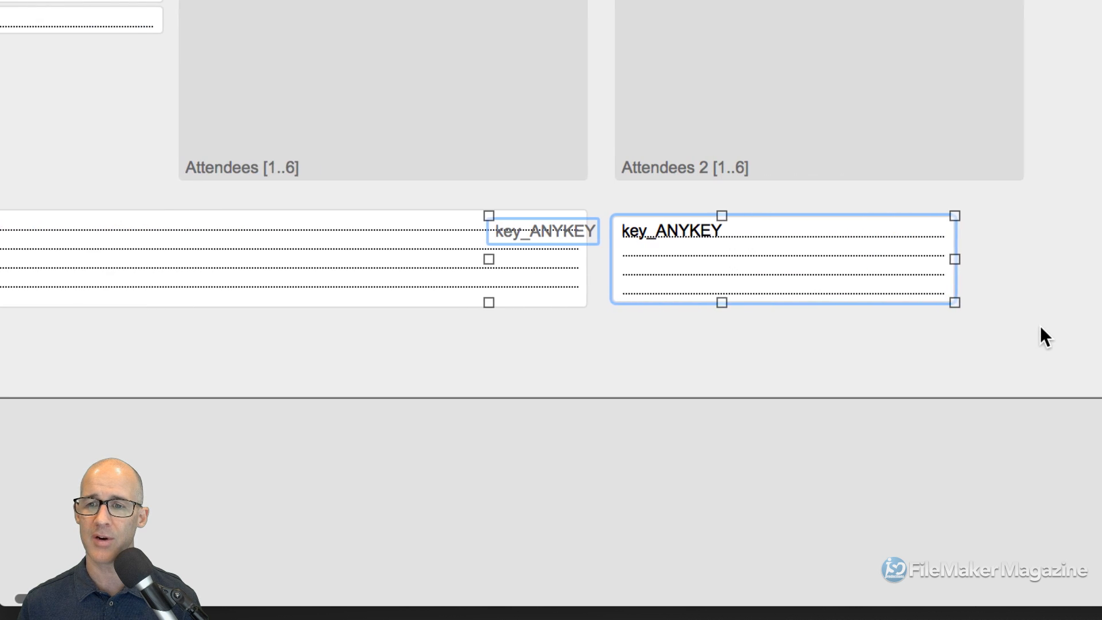
left_click_drag(536, 231, 667, 188)
key("super+b")
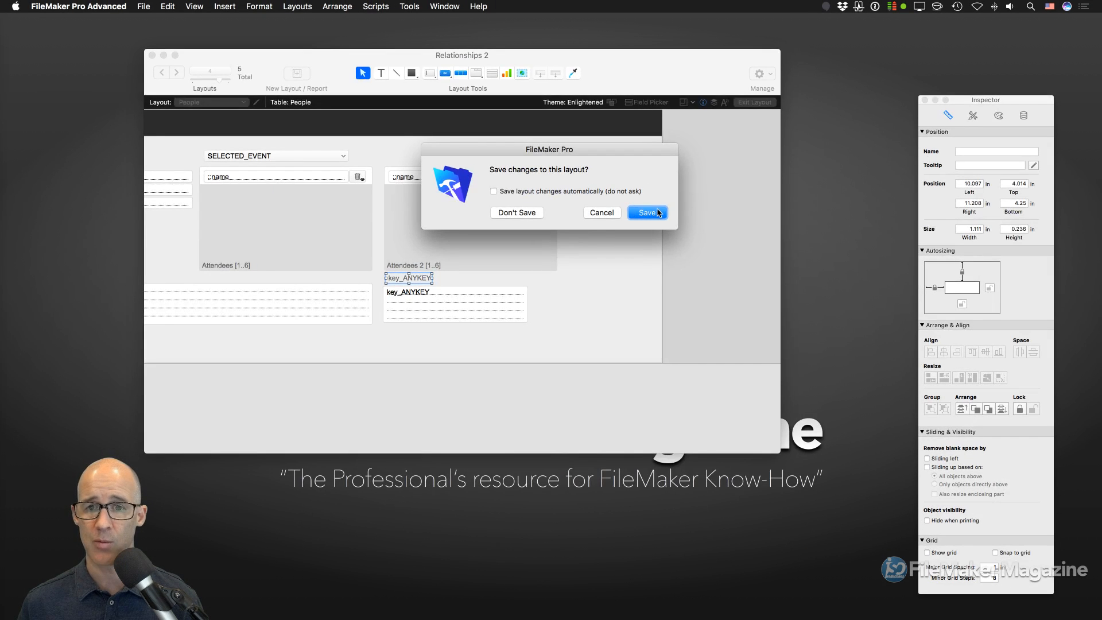
left_click(659, 213)
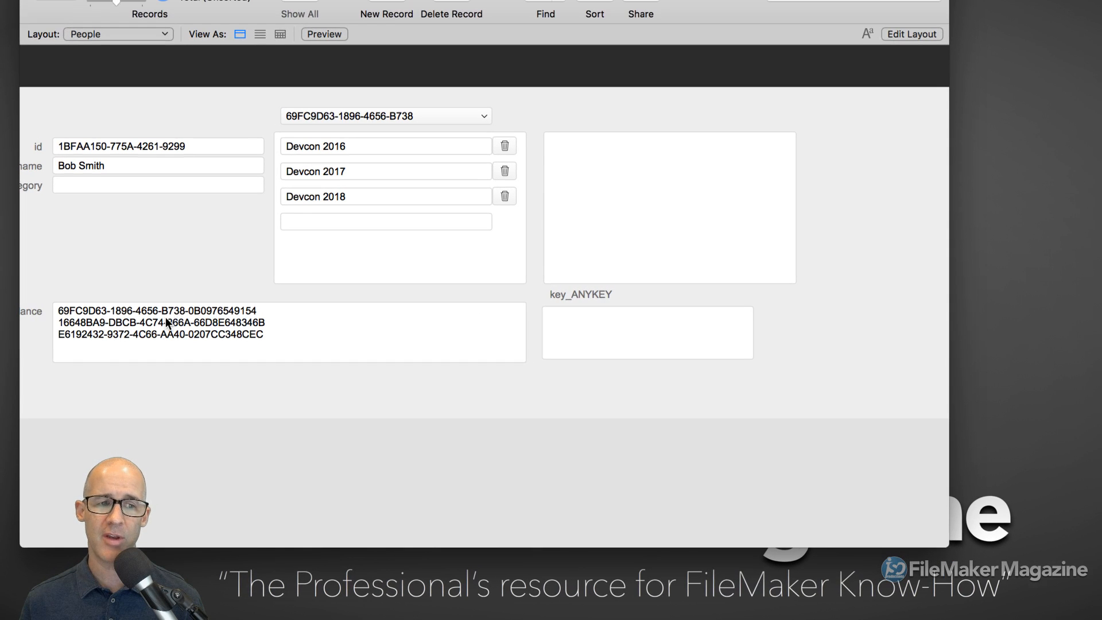
- Test the unstored_Attendance and key_ANYKEY fields, then open Manage Layouts with Cmd+Shift+L
left_click(147, 330)
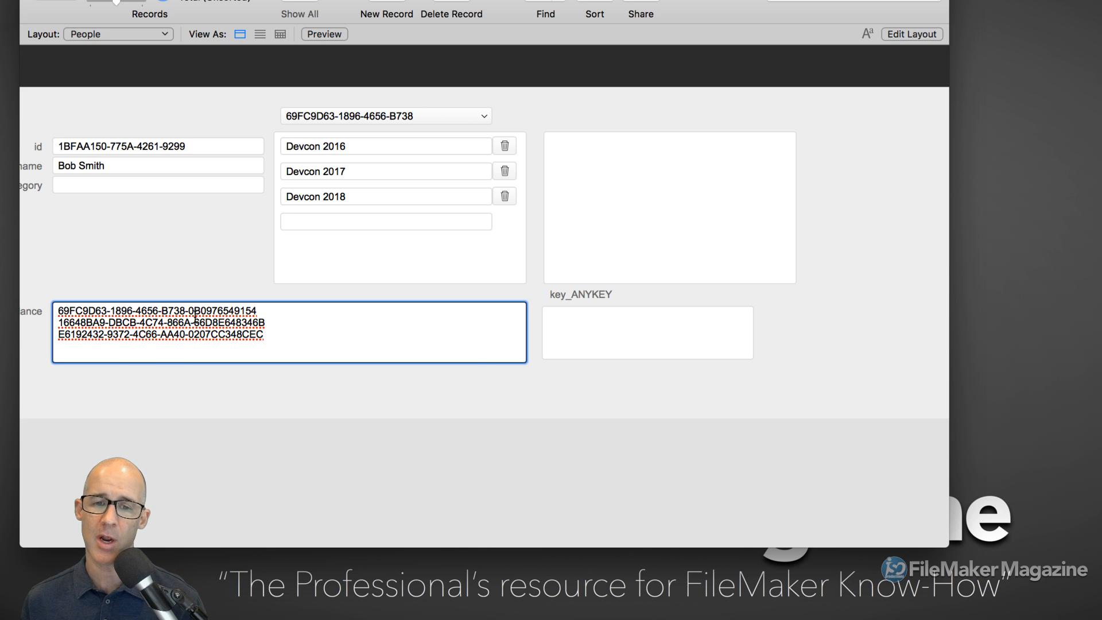
left_click(652, 343)
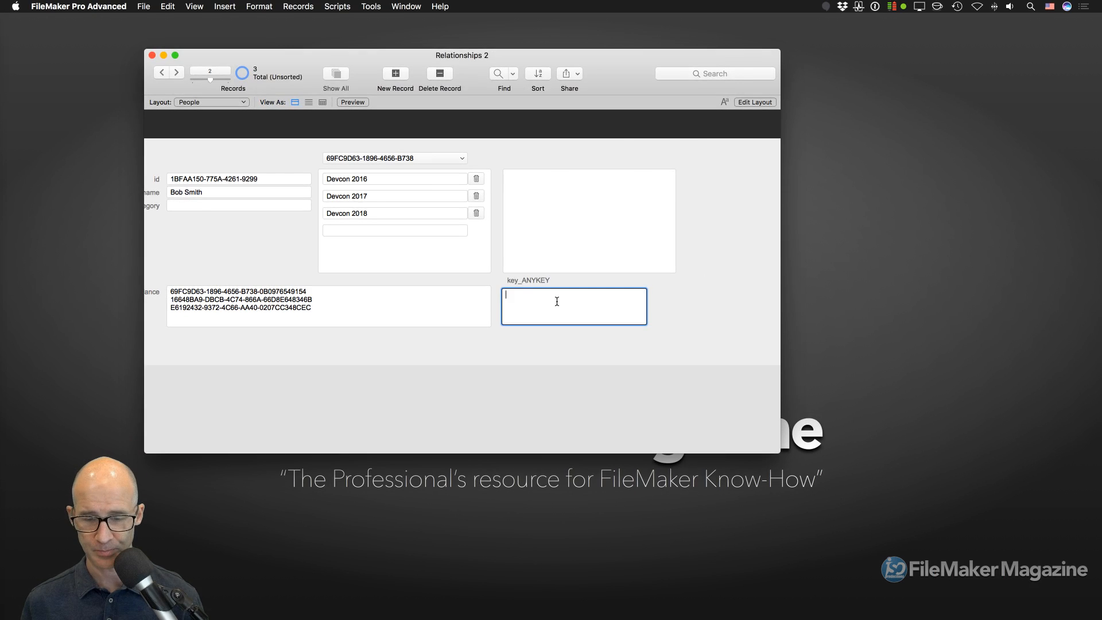
key("super+shift+l")
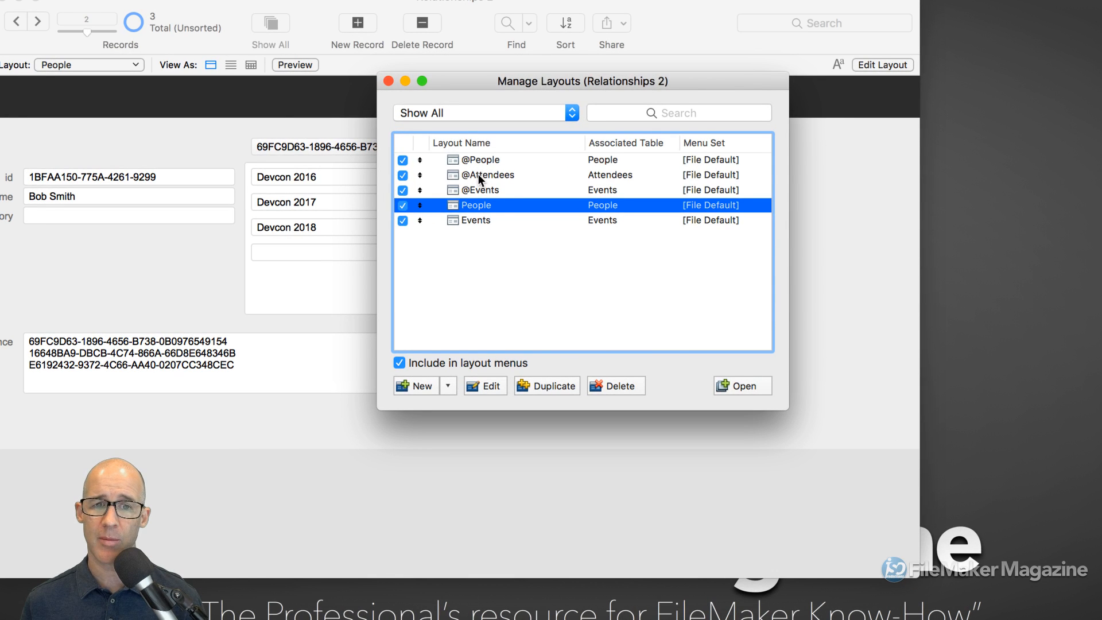
left_click(479, 178)
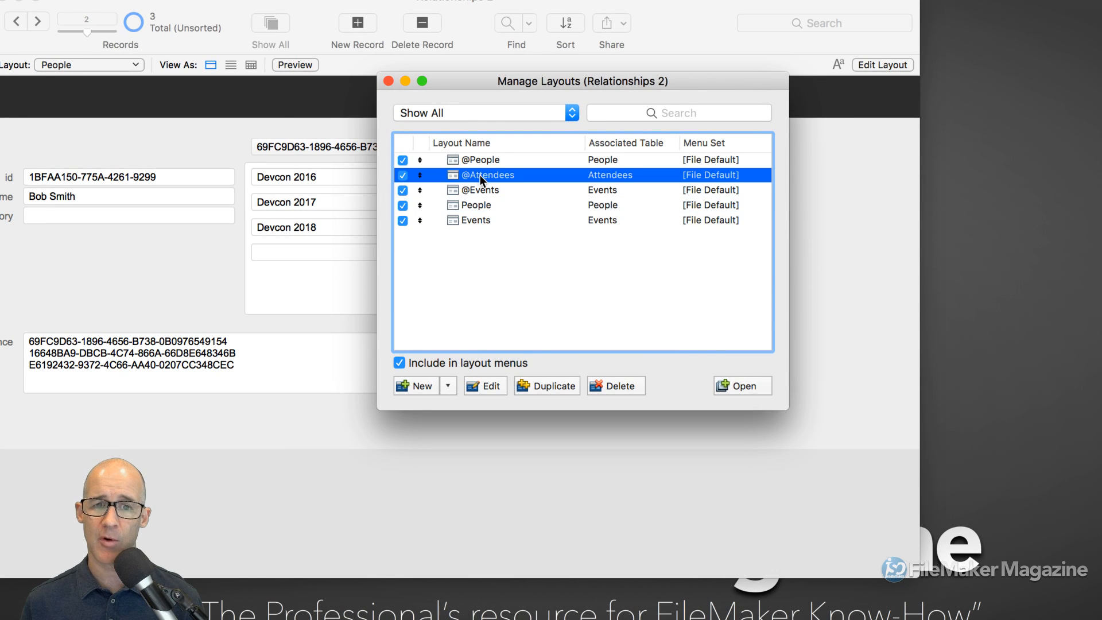
left_click(749, 385)
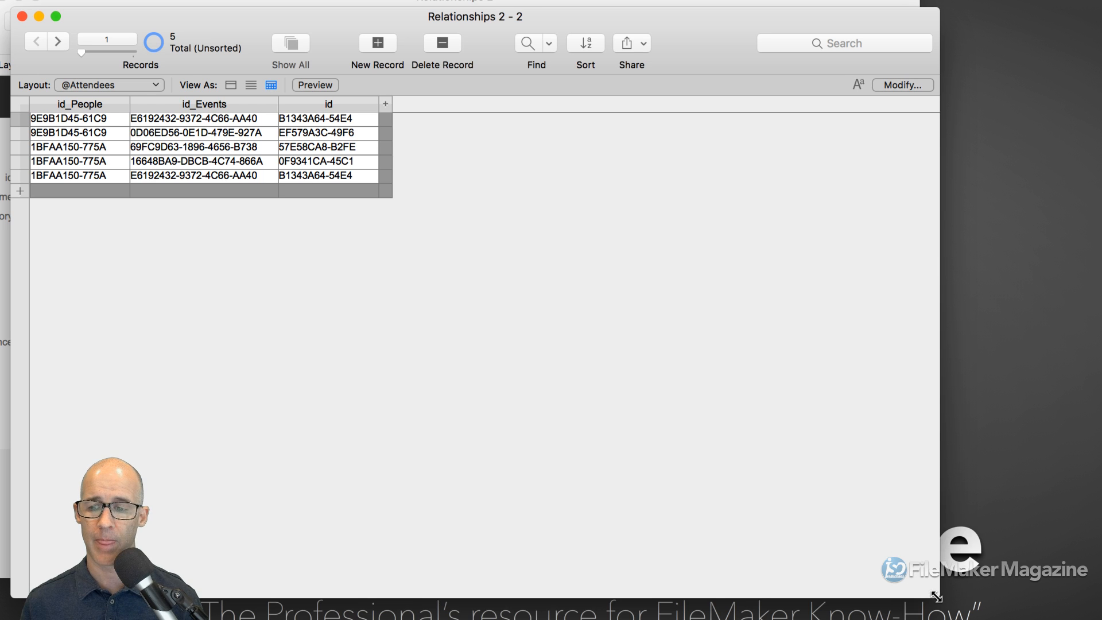
left_click_drag(940, 597, 835, 279)
left_click_drag(521, 24, 753, 267)
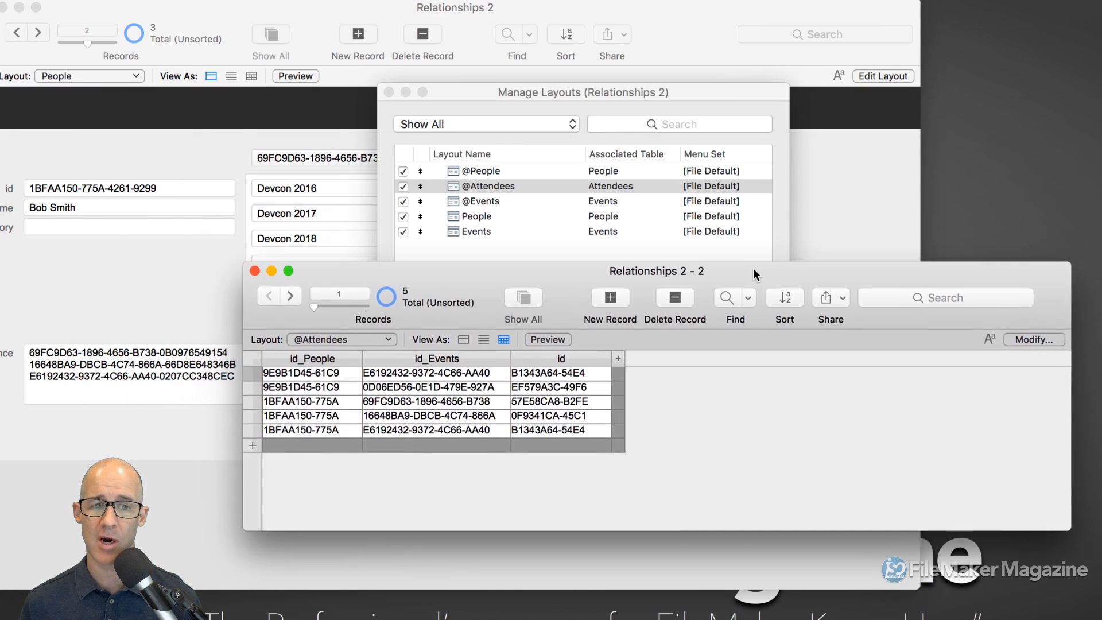
- Widen the id_Events and id columns and check the full id_People values
left_click_drag(511, 361, 612, 360)
left_click_drag(712, 357, 846, 358)
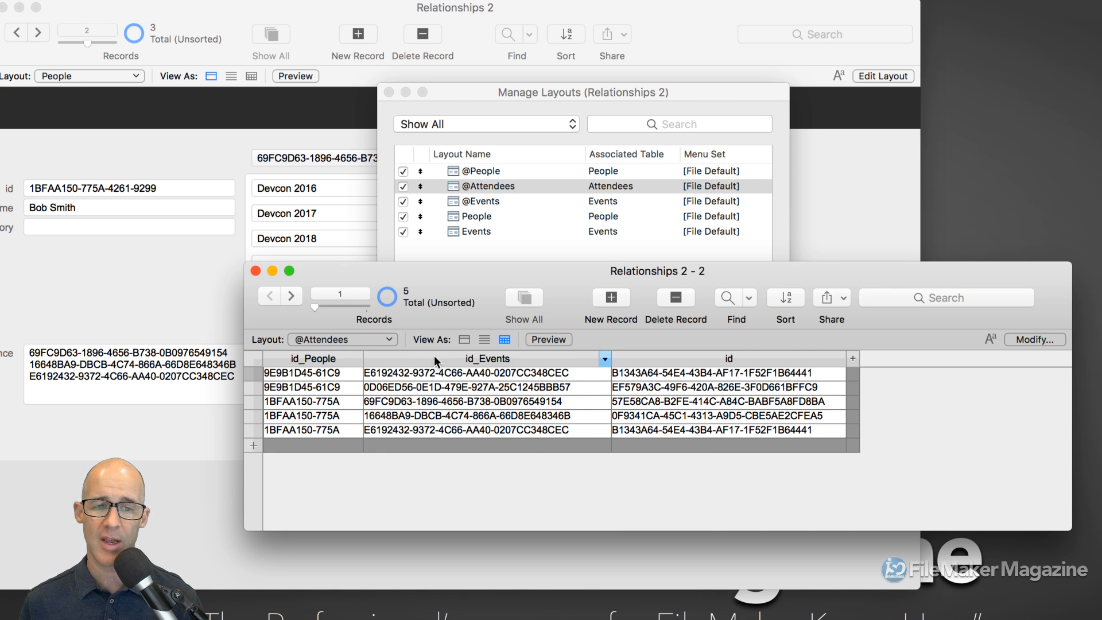
left_click(339, 374)
left_click(325, 414)
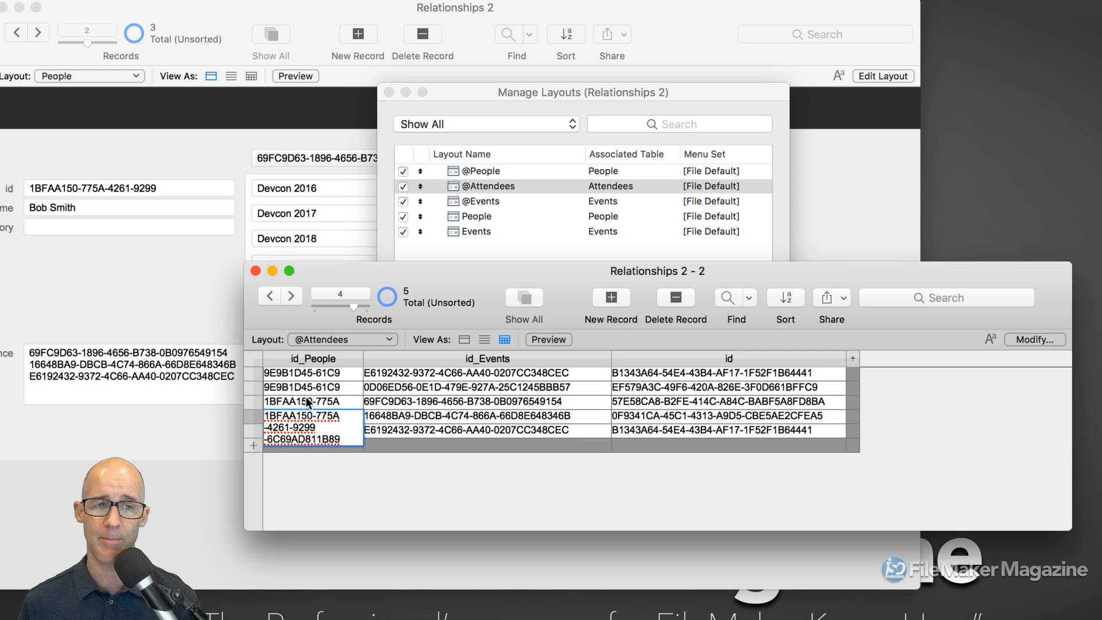
left_click(407, 466)
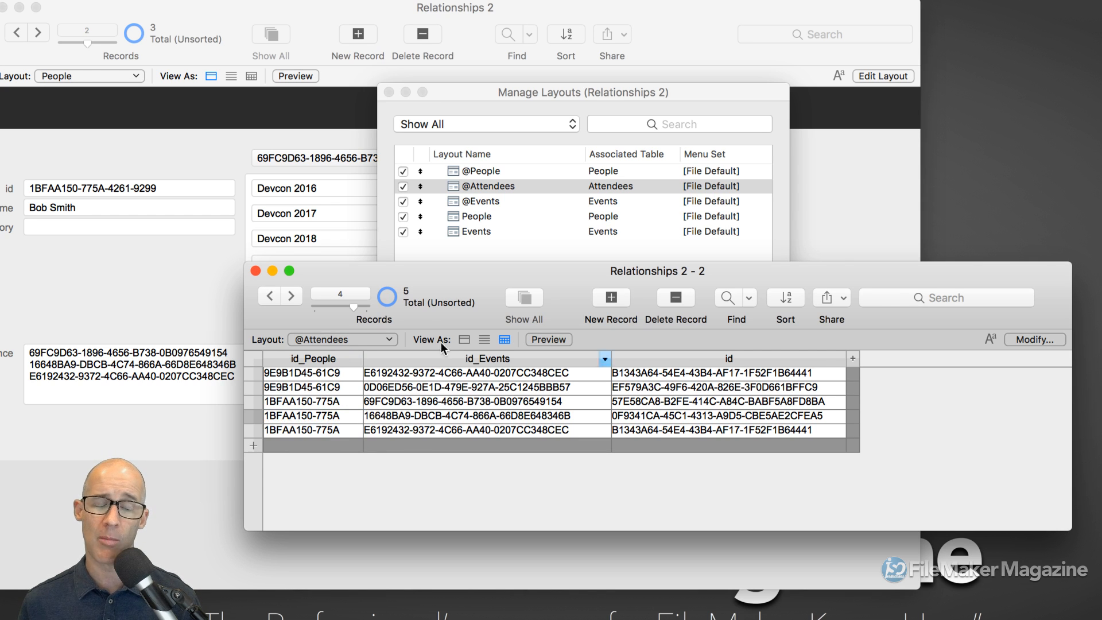
- Widen the id_People column to show full IDs, checking rows 1 and 3
left_click_drag(425, 273, 489, 307)
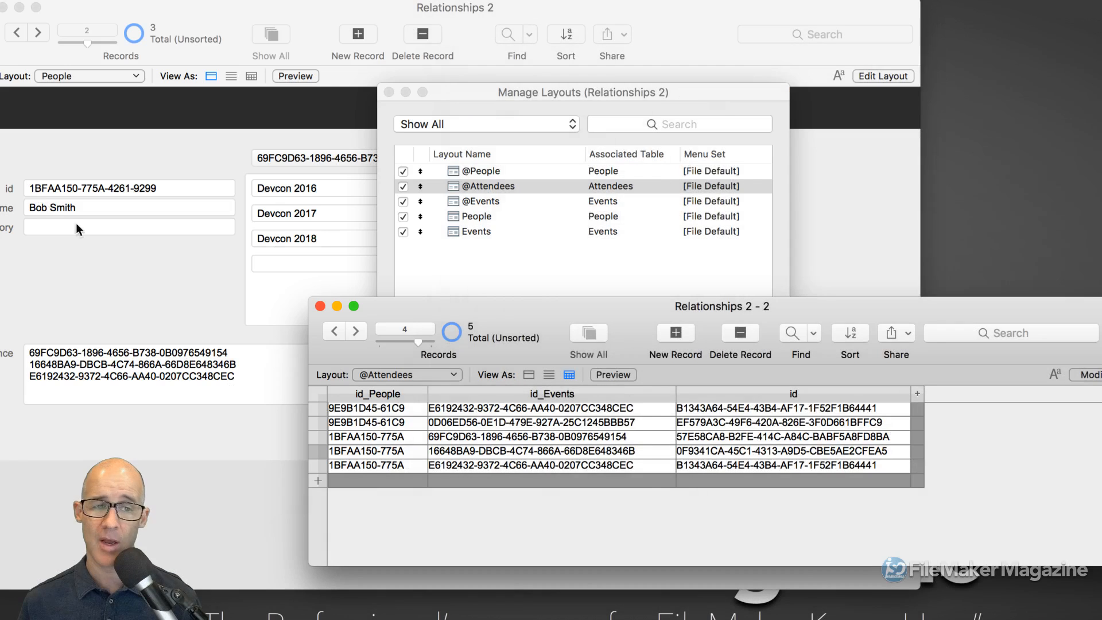
left_click(397, 437)
left_click(378, 467)
left_click_drag(427, 394, 570, 400)
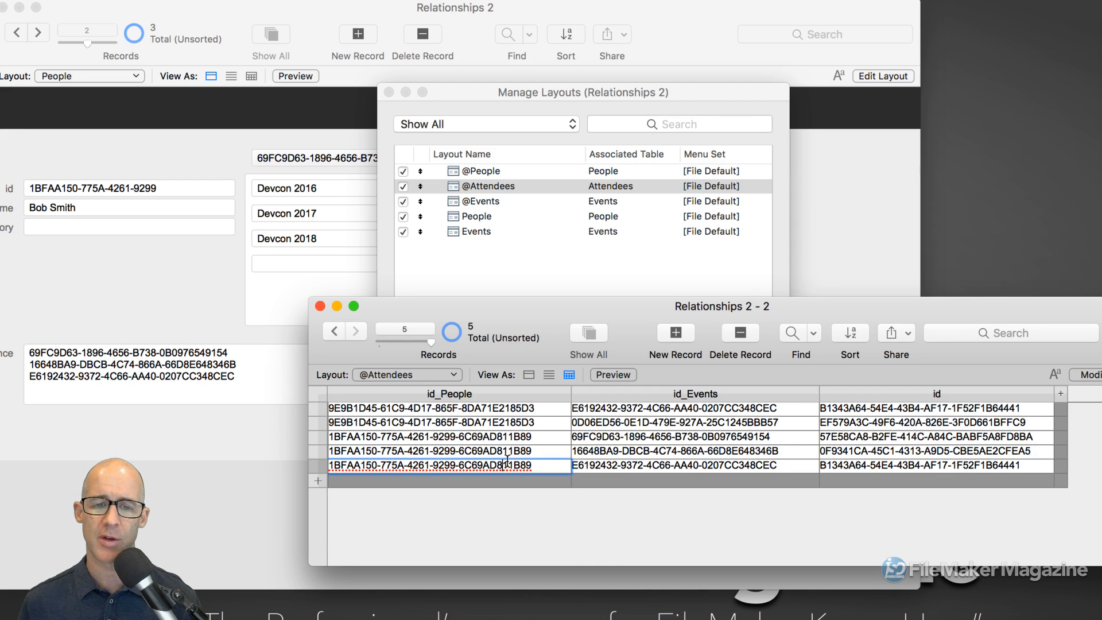
left_click(514, 436)
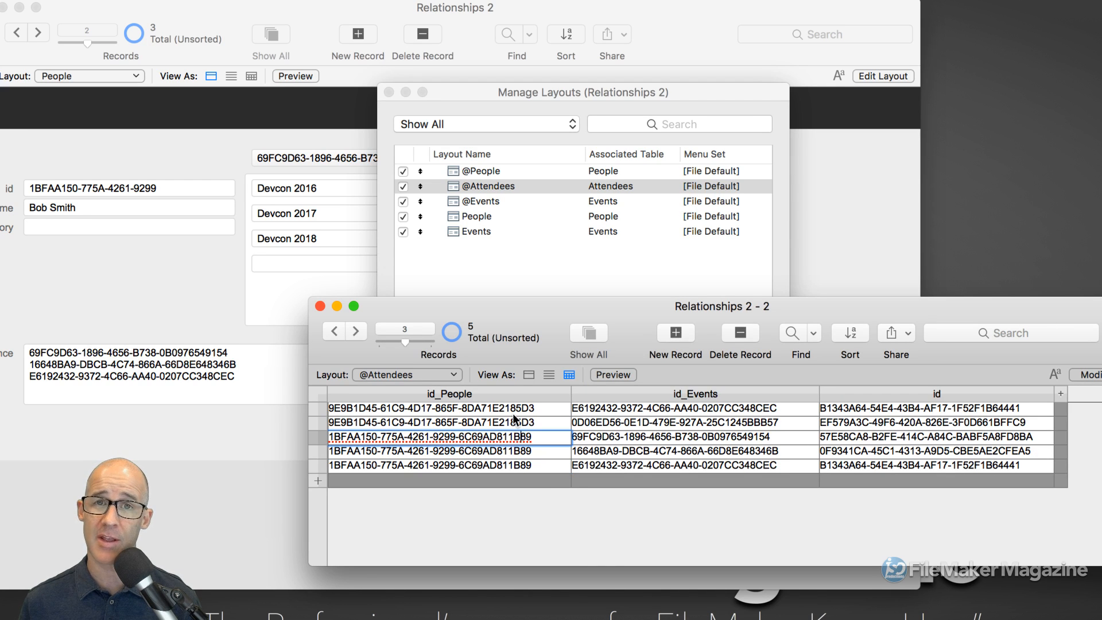
left_click(512, 413)
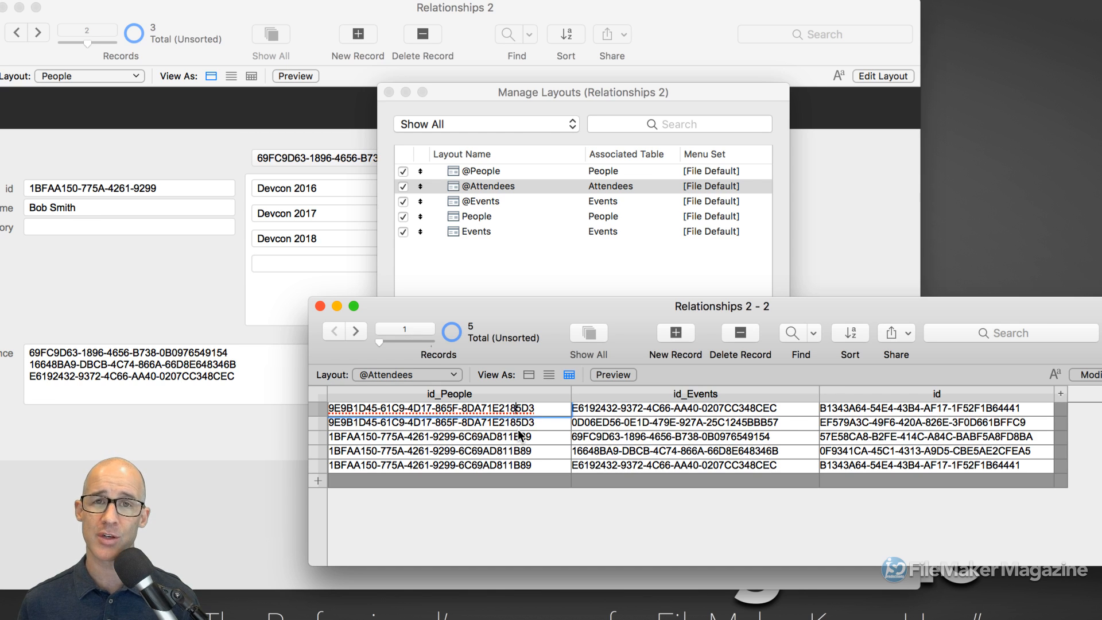
left_click(634, 407)
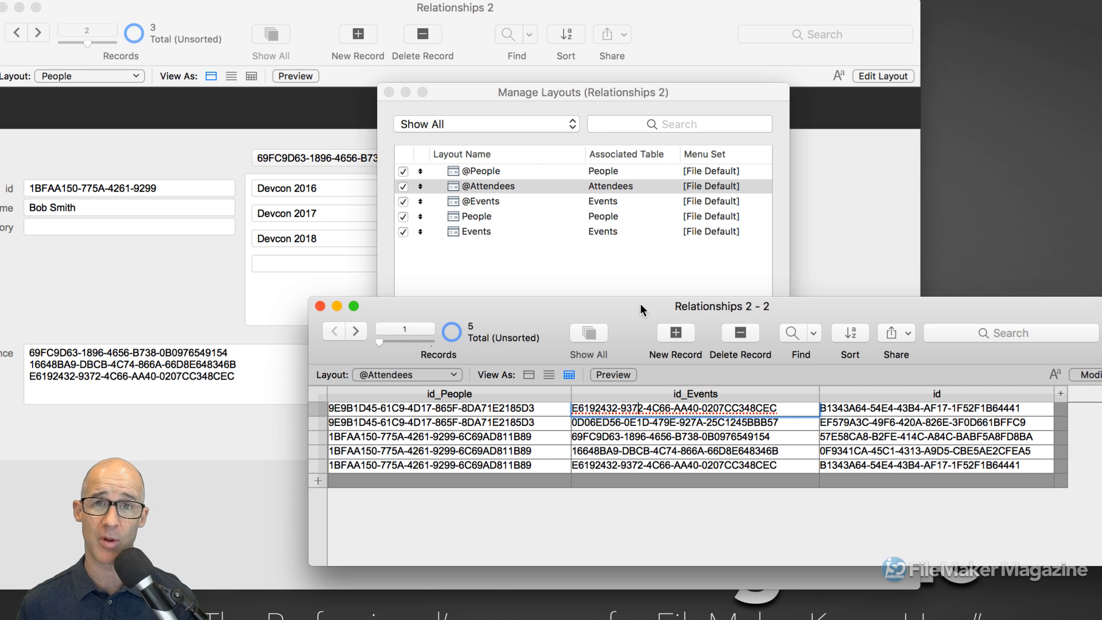
left_click(615, 250)
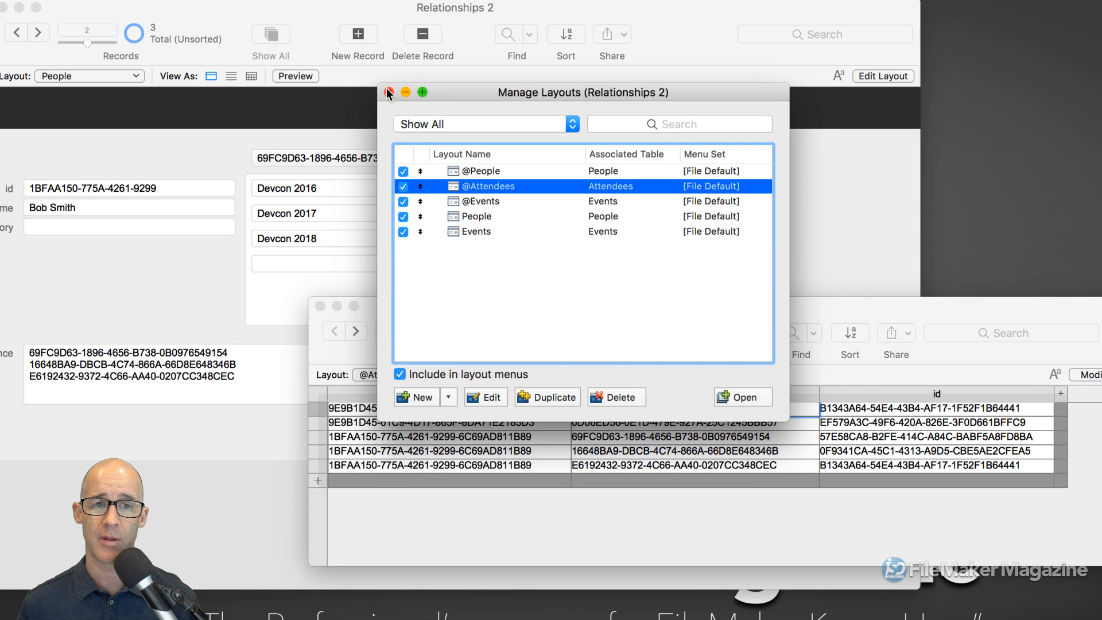
left_click(389, 92)
left_click_drag(587, 310, 737, 397)
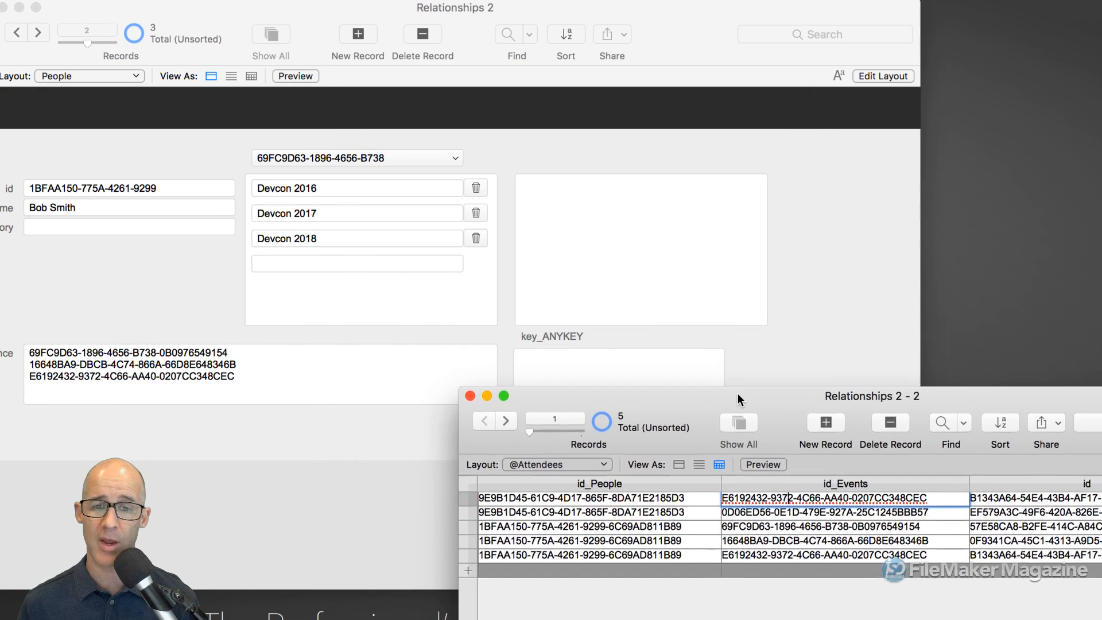
left_click(855, 339)
left_click_drag(917, 587, 912, 428)
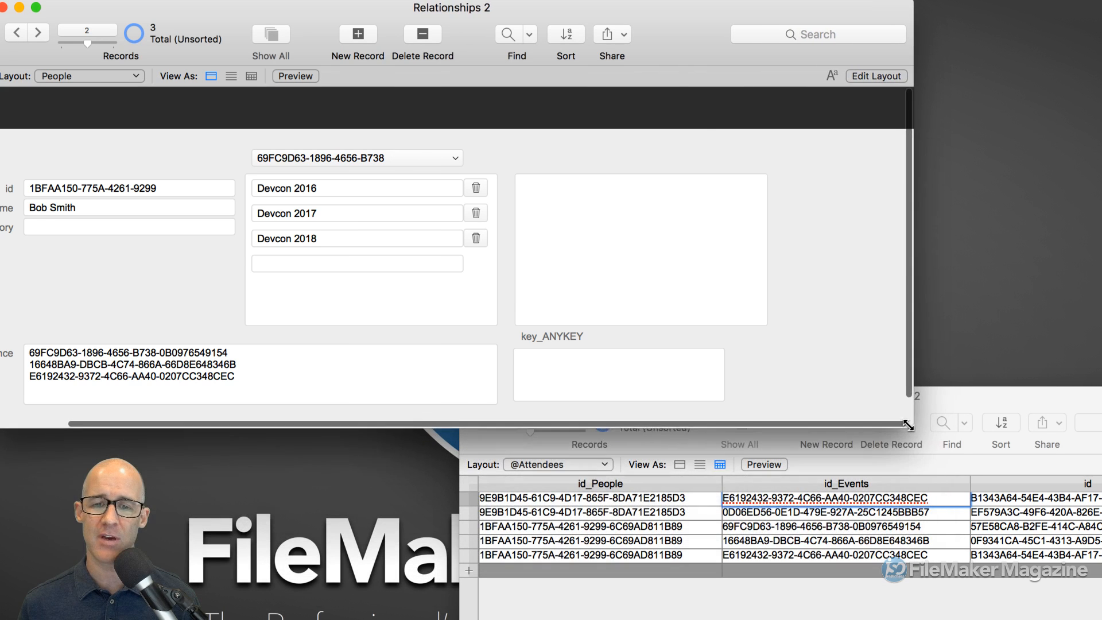
left_click_drag(670, 43, 700, 22)
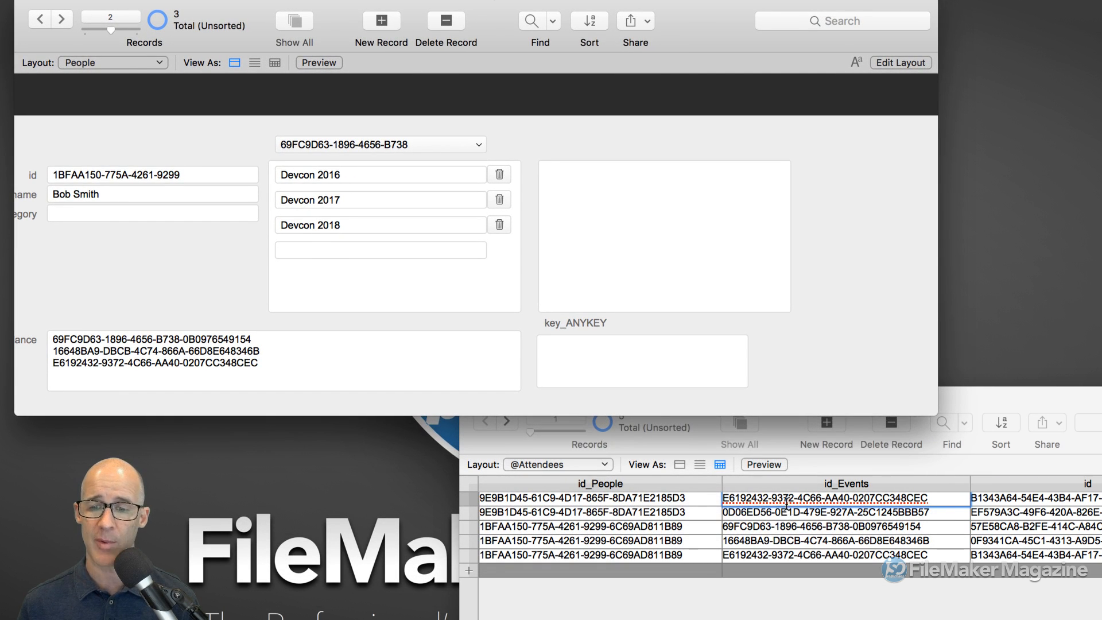
left_click(643, 497)
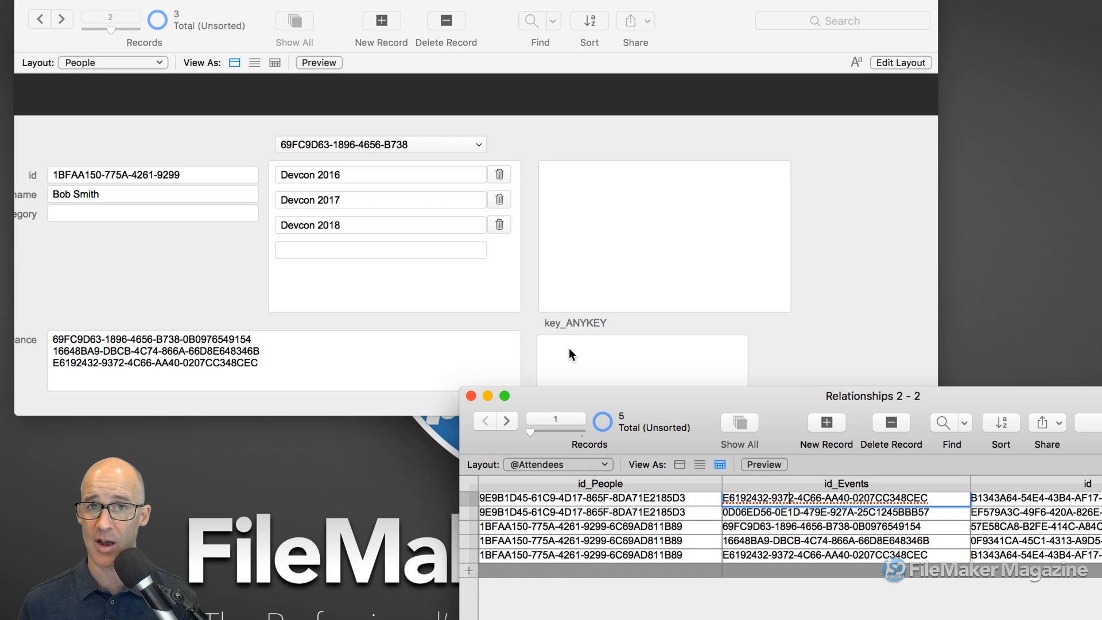
left_click(581, 500)
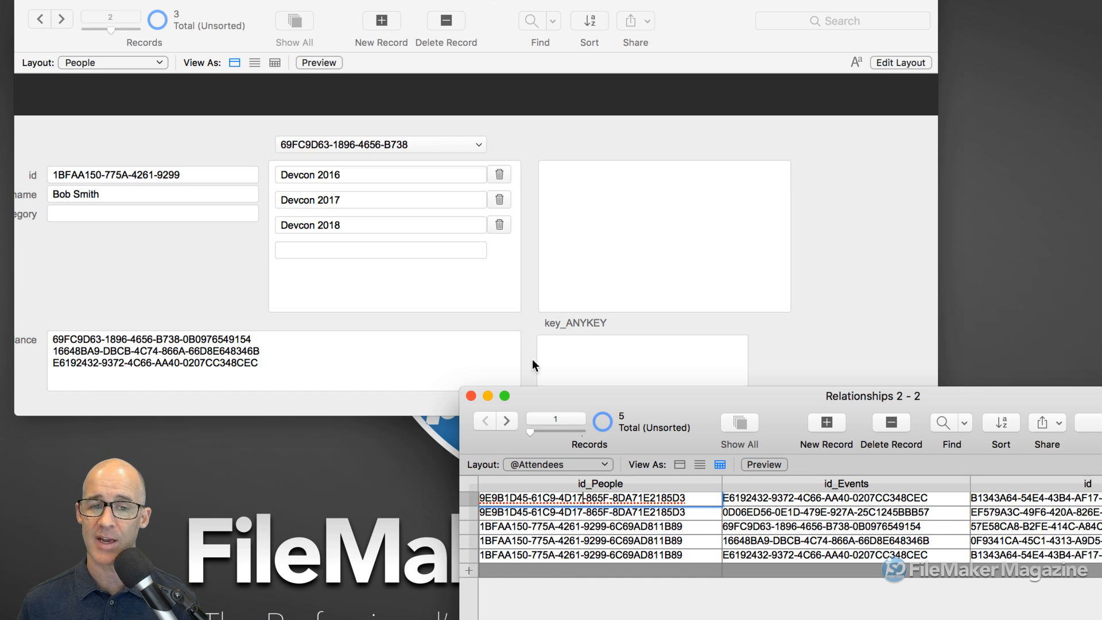
- Copy the first id_Events value into key_ANYKEY and commit so the portal updates
triple_click(778, 497)
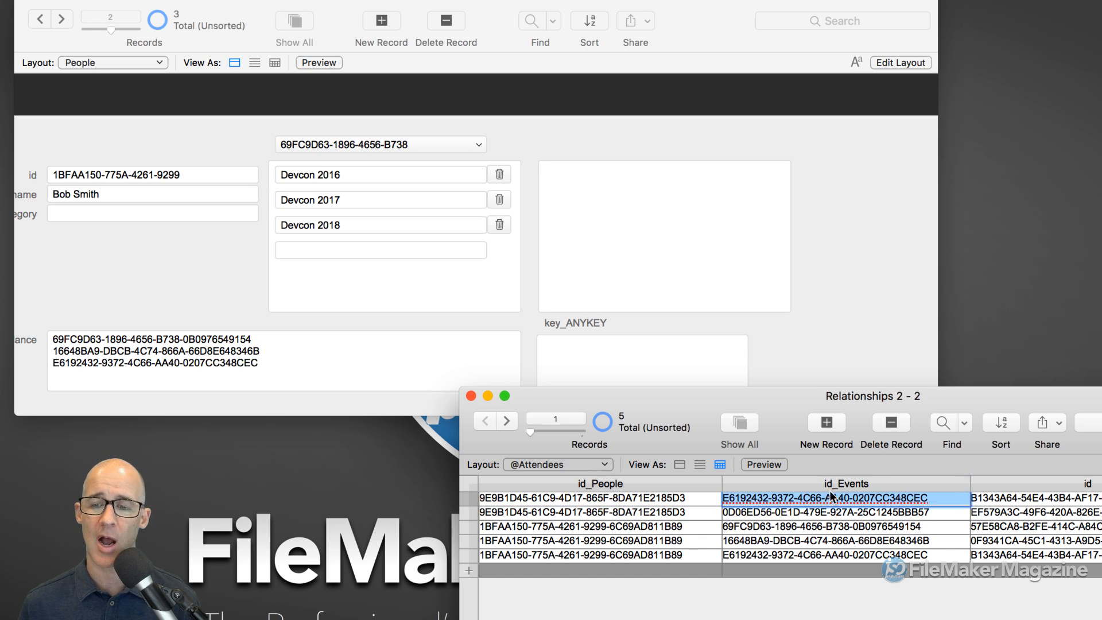
key("super+c")
left_click(583, 351)
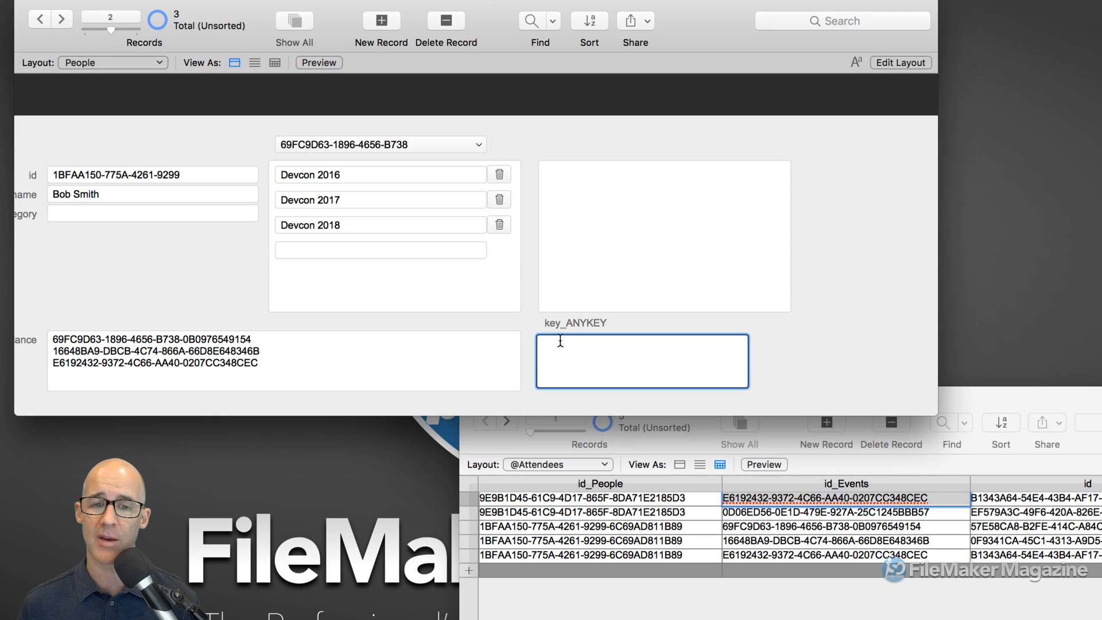
key("super+v")
left_click(716, 308)
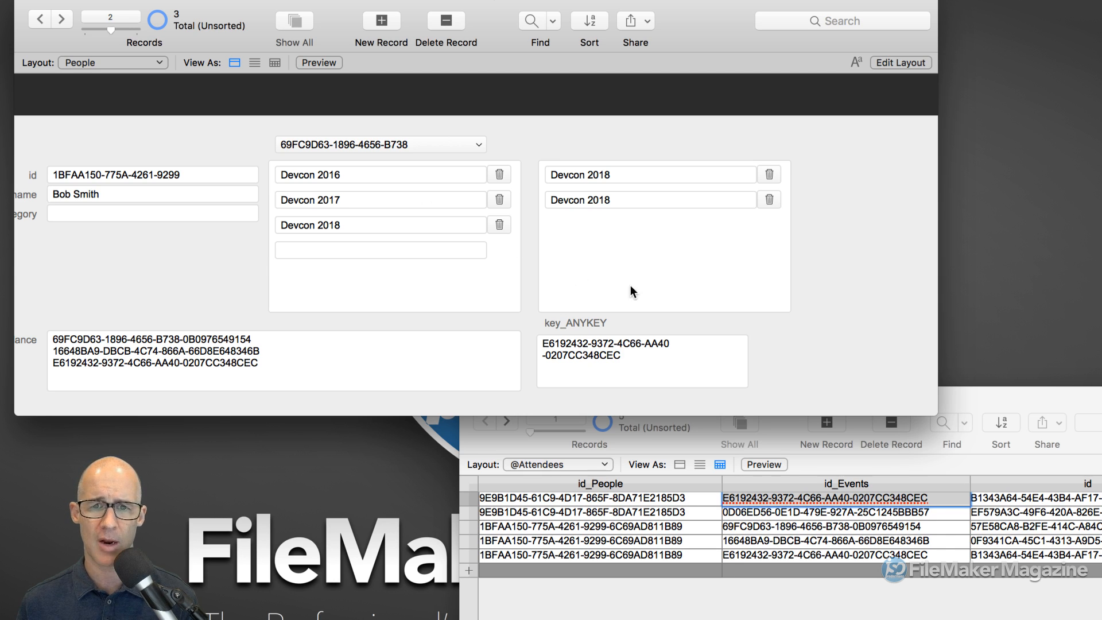
- Paste row 4's event ID on a new line in key_ANYKEY and commit
left_click(773, 540)
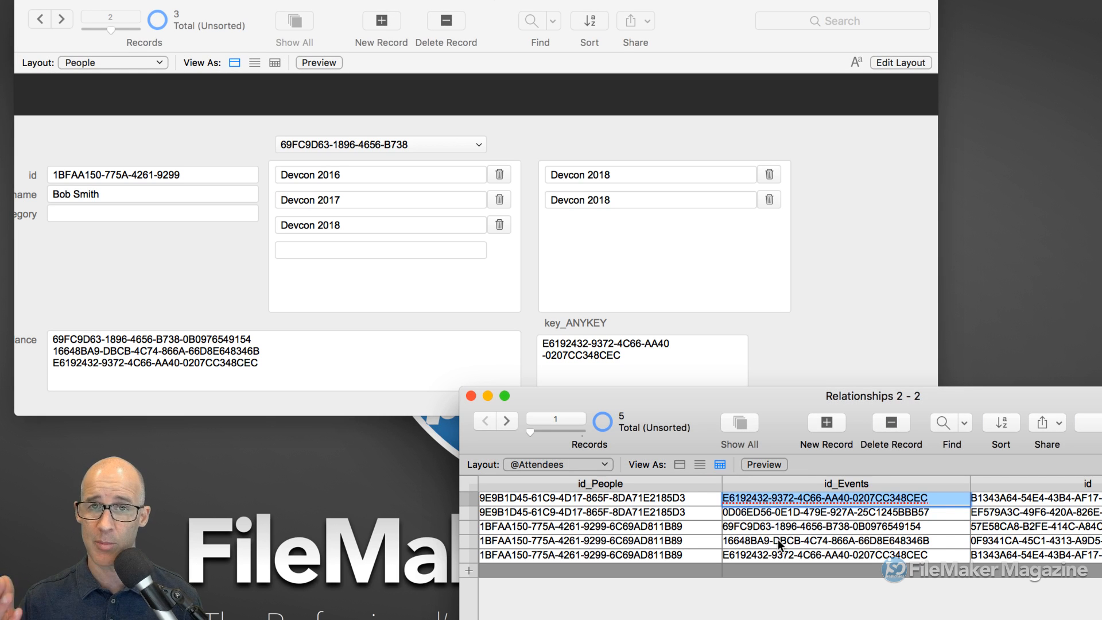
left_click(776, 539)
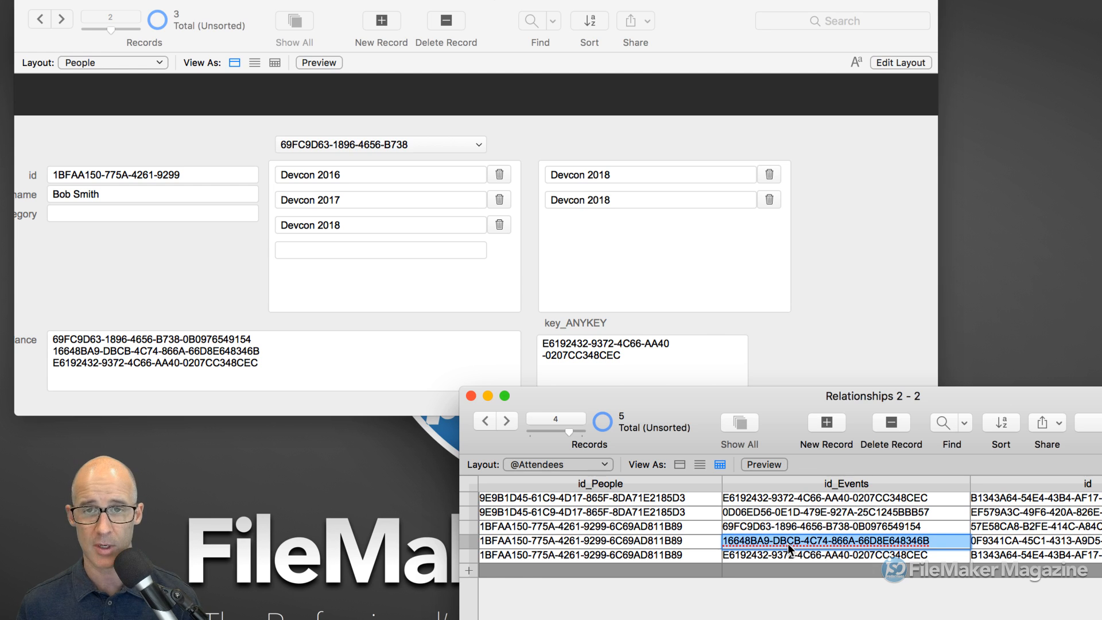
left_click(640, 357)
left_click(642, 357)
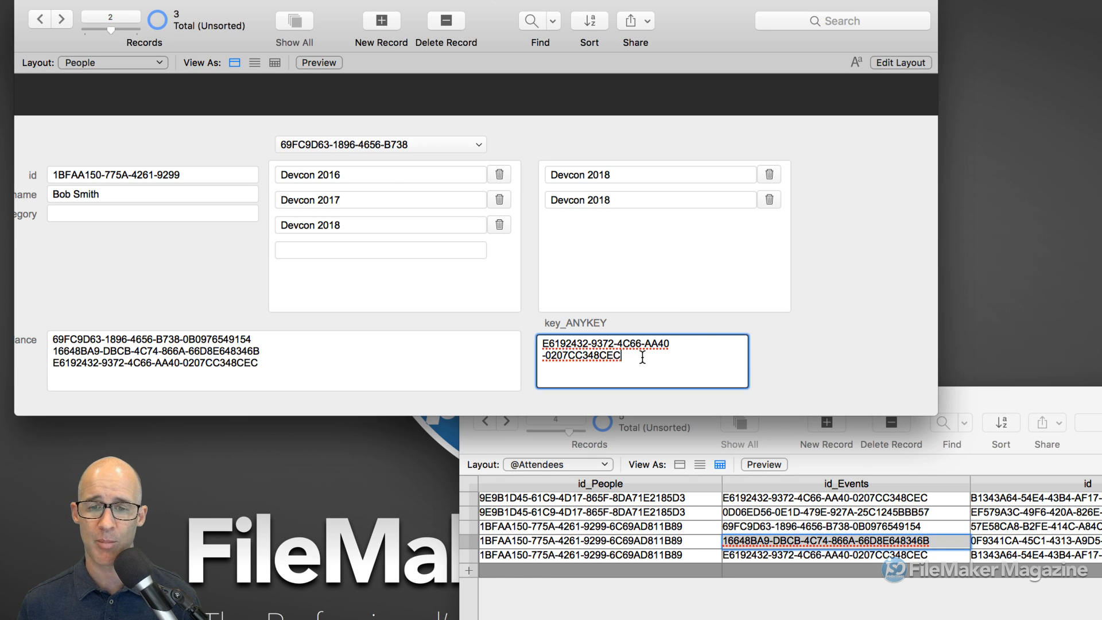
key("Return")
key("super+v")
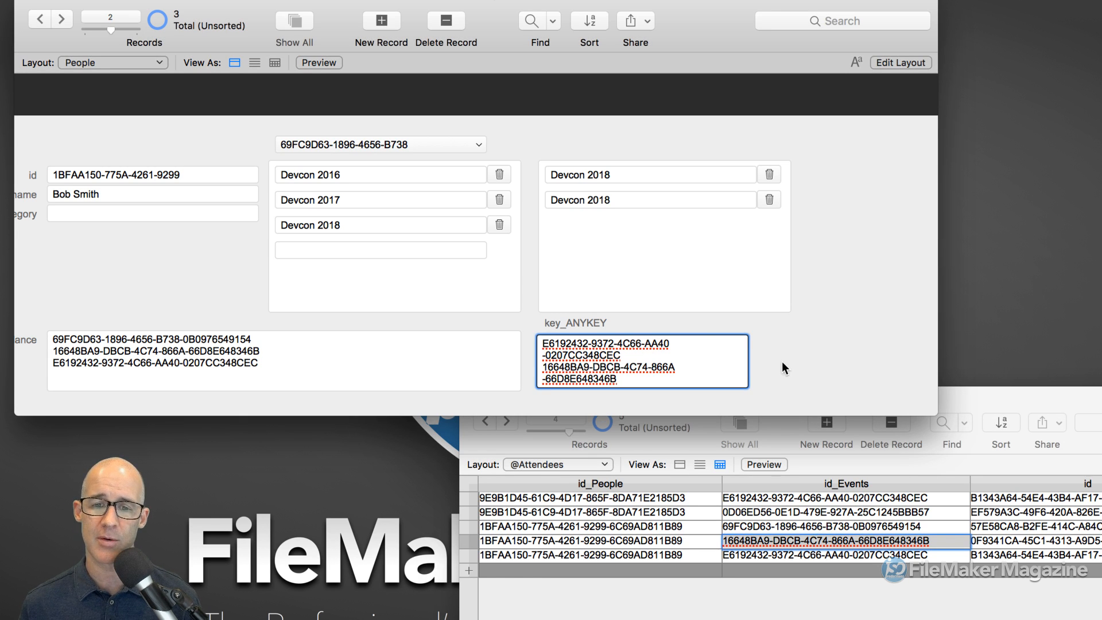
left_click(793, 368)
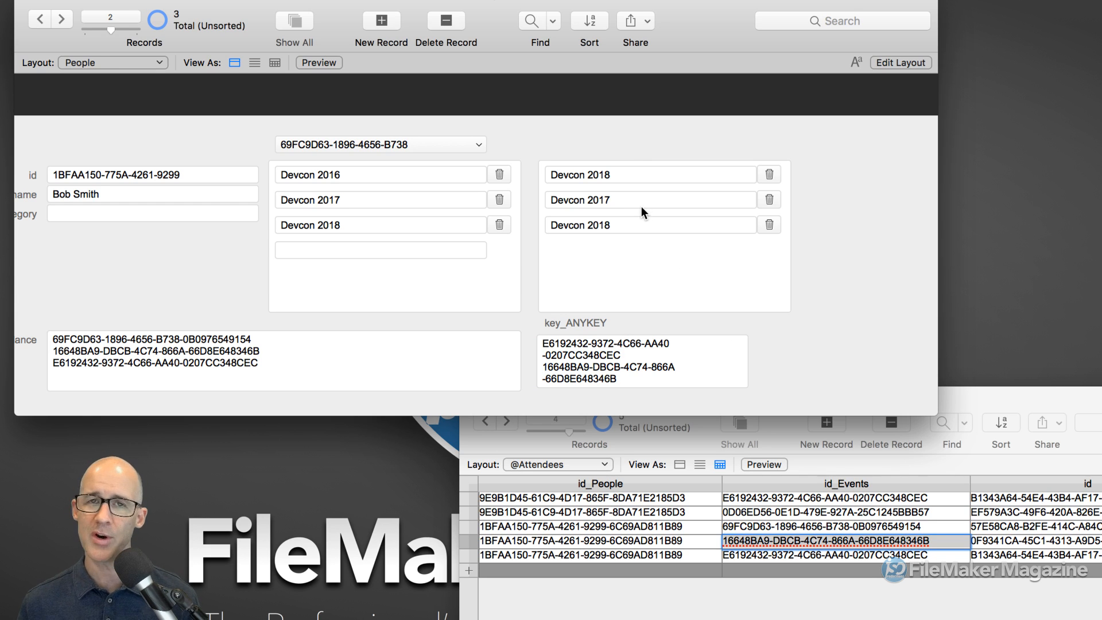
- Select the first ID in key_ANYKEY and open Manage Database with Shift-Cmd-D
left_click(631, 356)
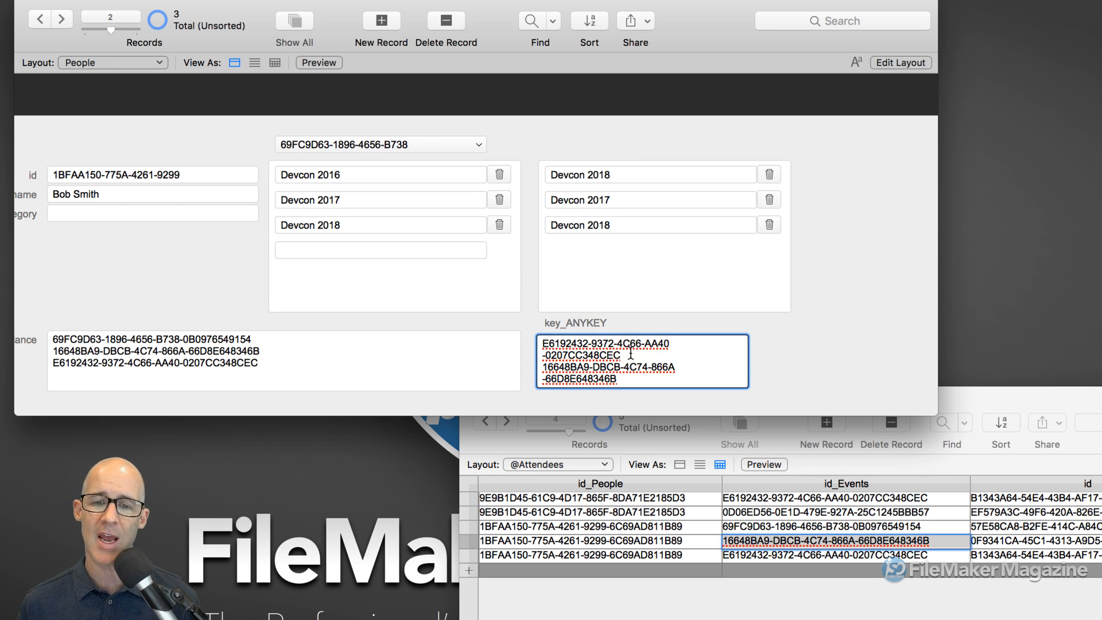
left_click_drag(622, 356, 508, 320)
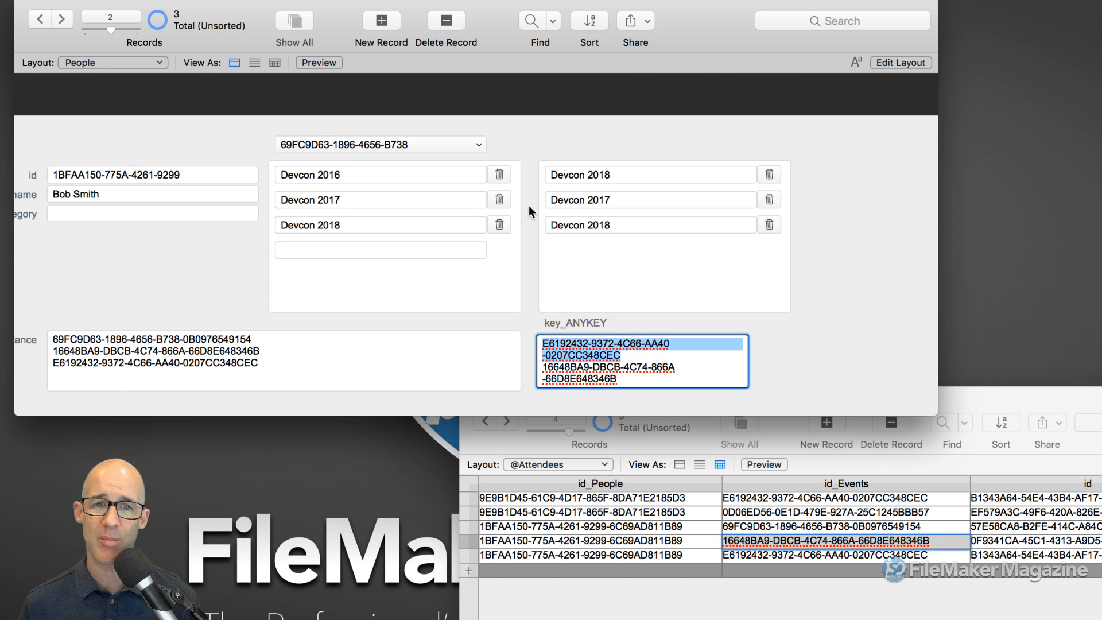
key("super+shift+d")
- Turn off global storage for key_ANYKEY and type the new name key_anykey
left_click(689, 93)
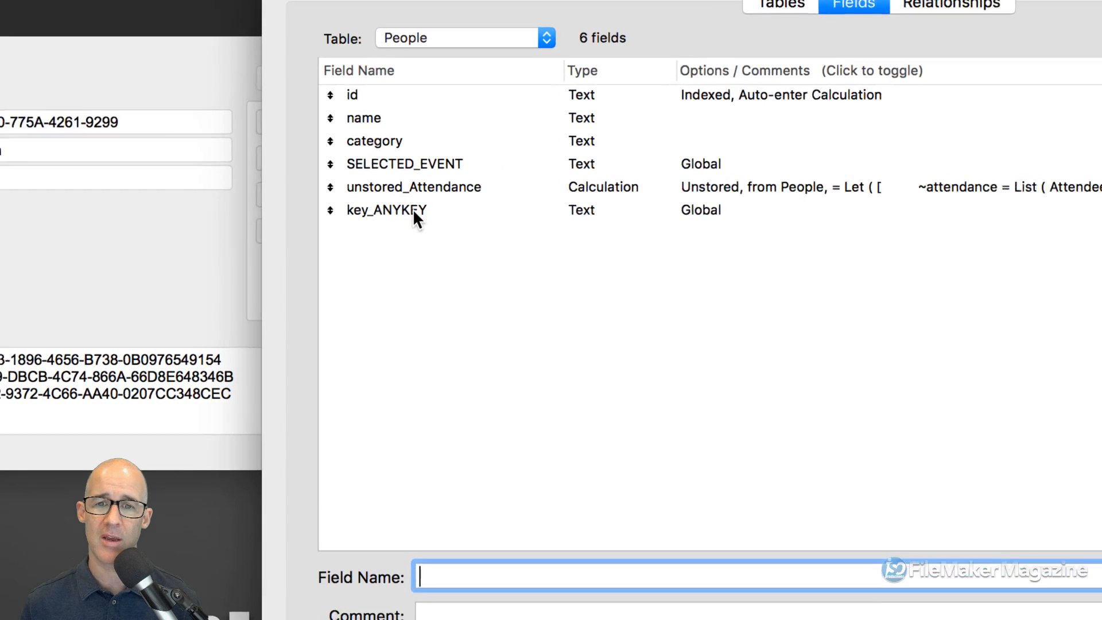
left_click(376, 209)
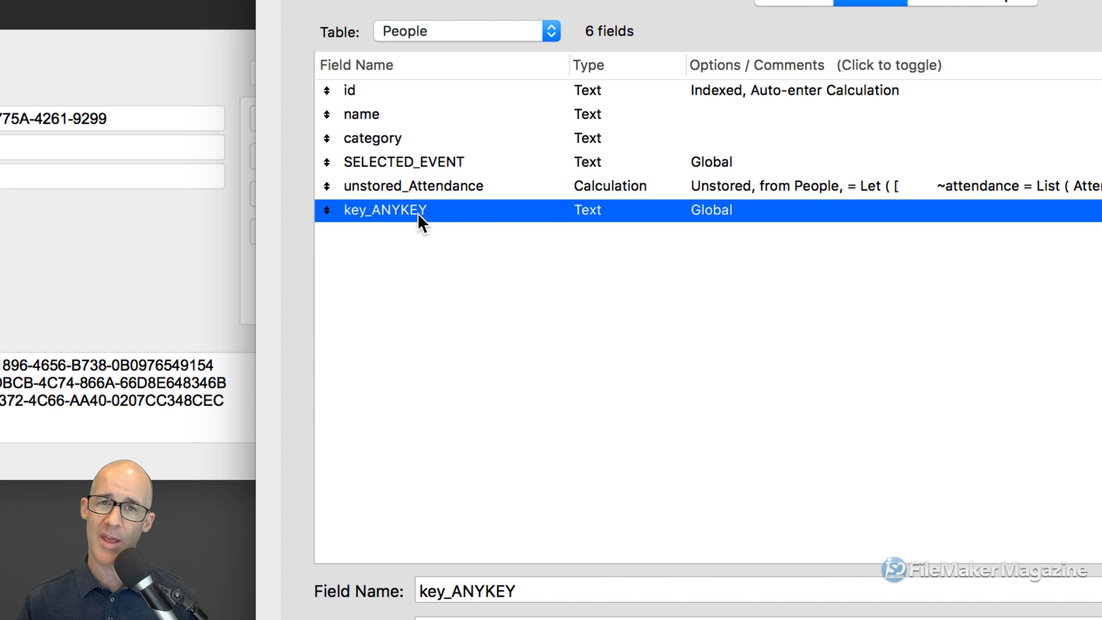
double_click(570, 209)
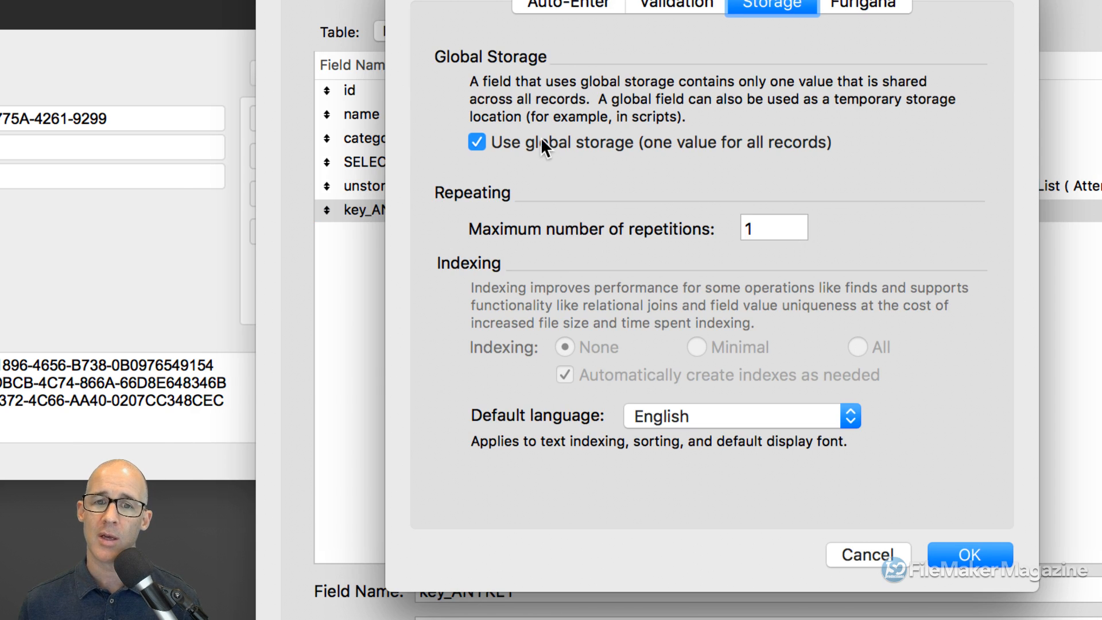
left_click(542, 138)
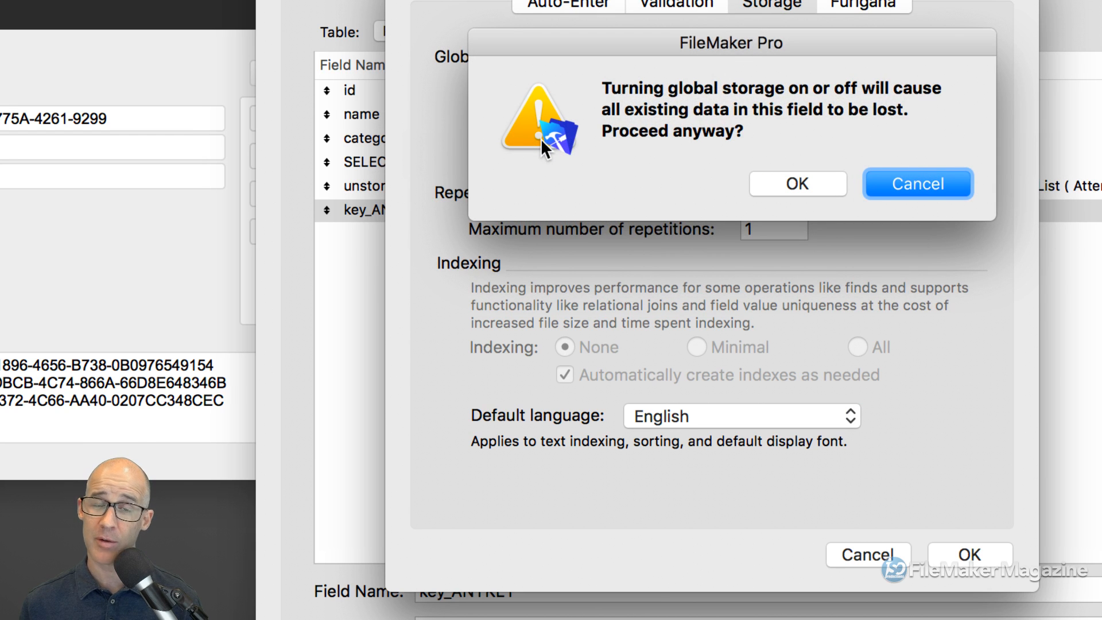
left_click(834, 186)
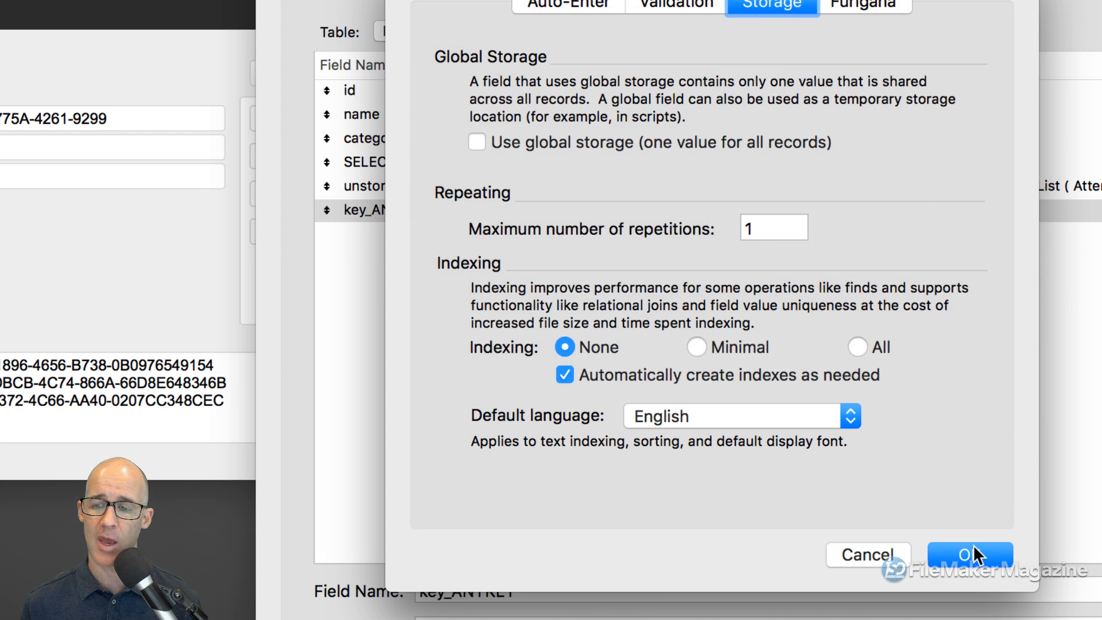
left_click(972, 551)
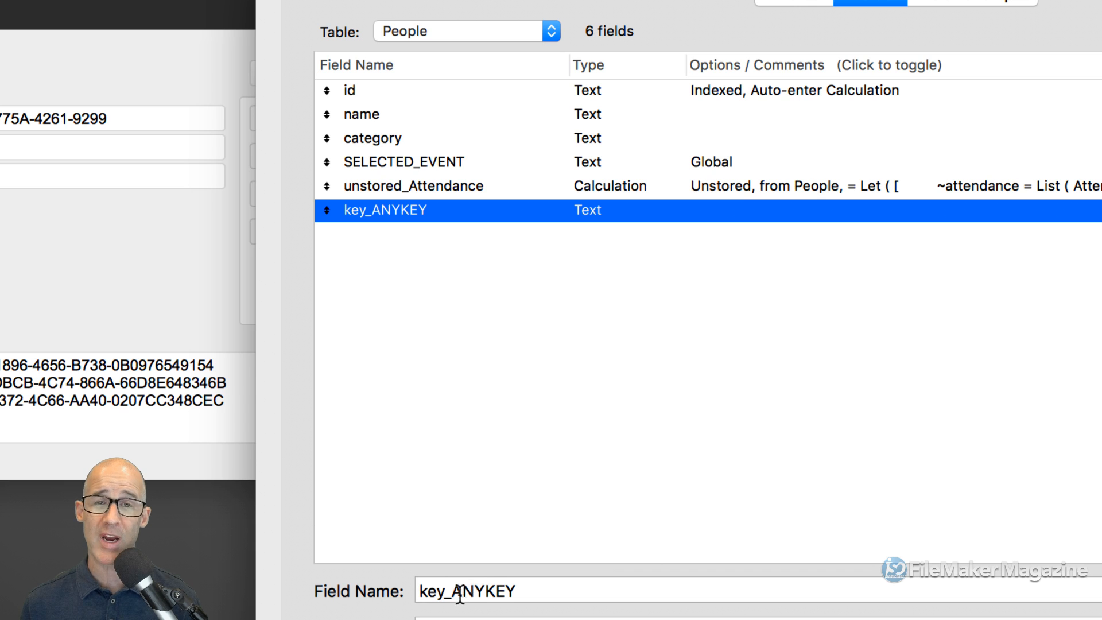
left_click_drag(451, 593, 517, 595)
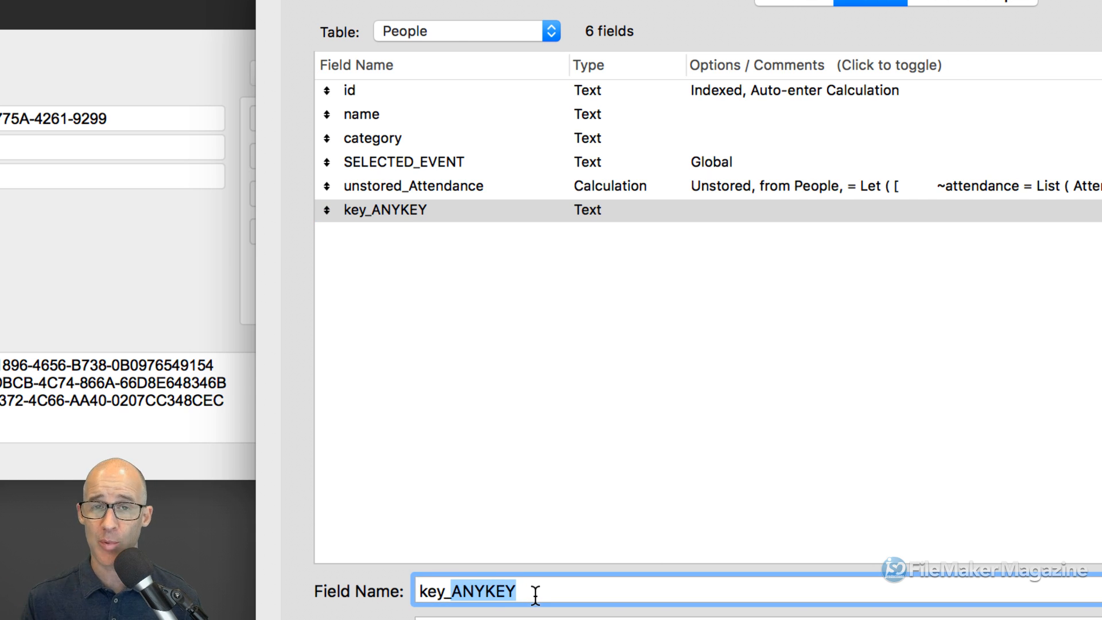
type("anykey")
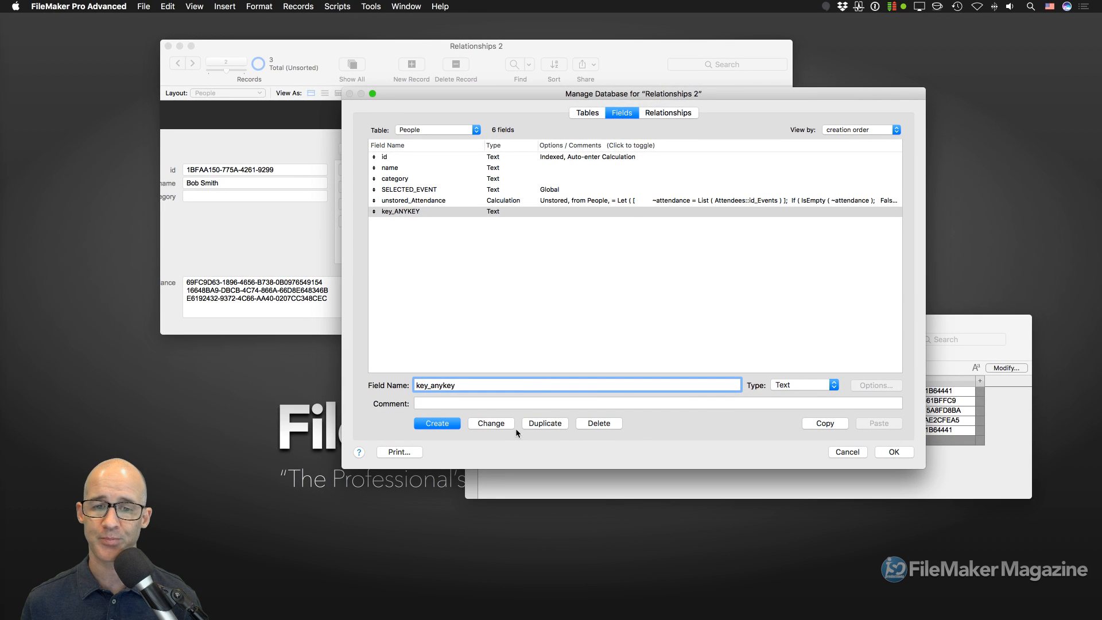
- Apply the name key_anykey to the field and close Manage Database with OK
left_click(497, 424)
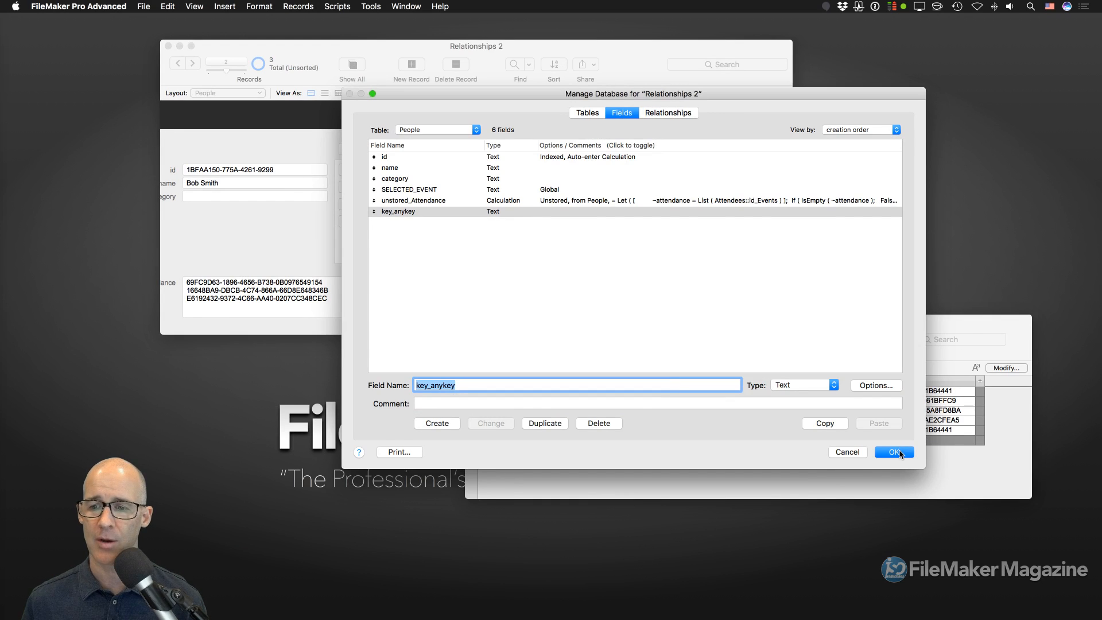
left_click(899, 452)
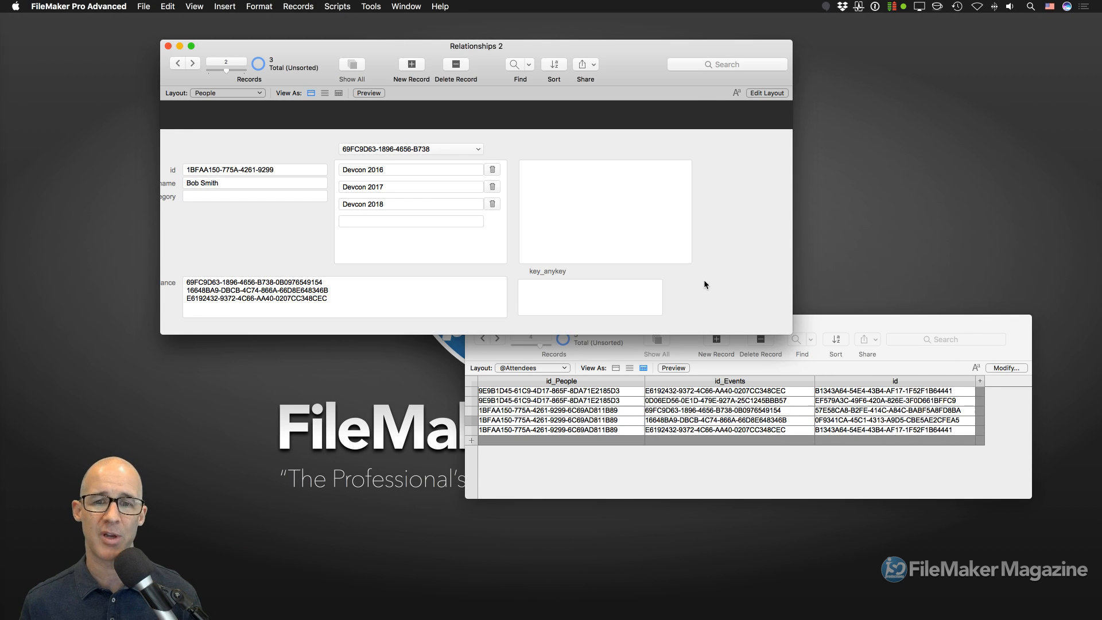
- Copy the second event ID from the instance list into key_anykey so the portal shows Devcon 2017
left_click(550, 296)
left_click(274, 291)
left_click_drag(332, 290, 175, 290)
key("super+c")
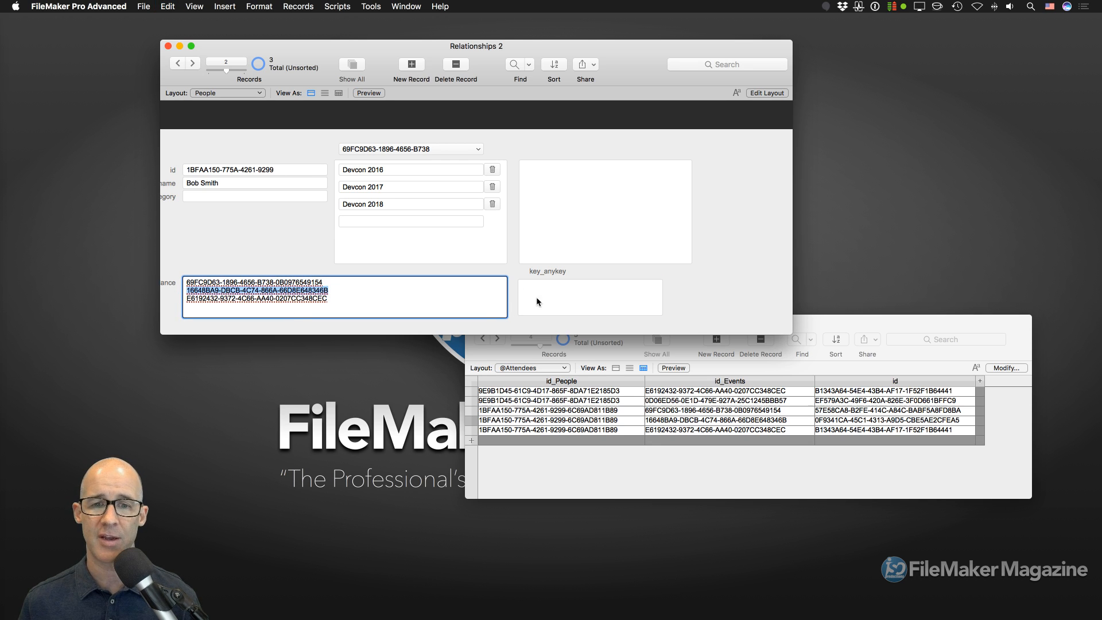
left_click(567, 296)
key("super+v")
left_click(688, 298)
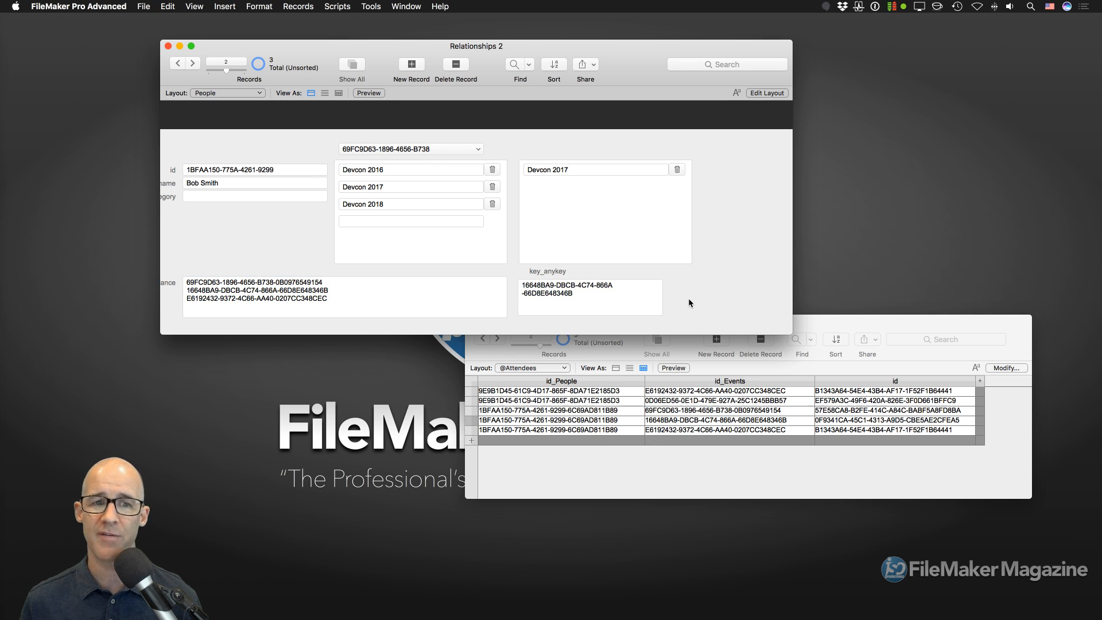
- On the previous person record, paste its second event ID into key_anykey, showing Devcon 2019
key("ctrl+Up")
left_click(330, 289)
left_click_drag(330, 290, 174, 292)
key("super+c")
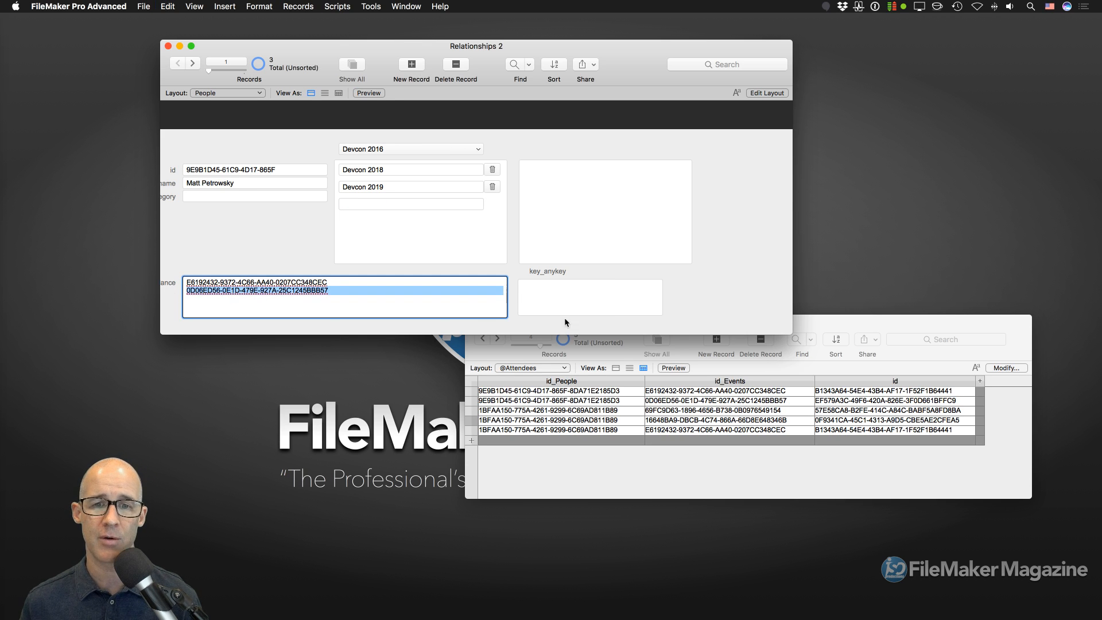
left_click(592, 306)
key("super+v")
left_click(688, 295)
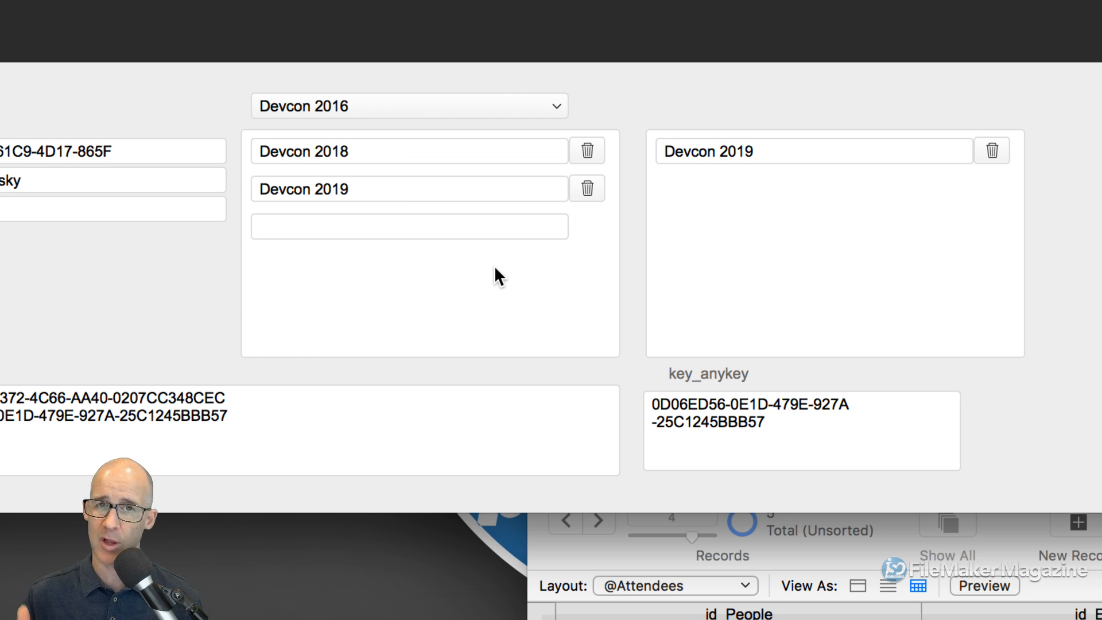
left_click(743, 422)
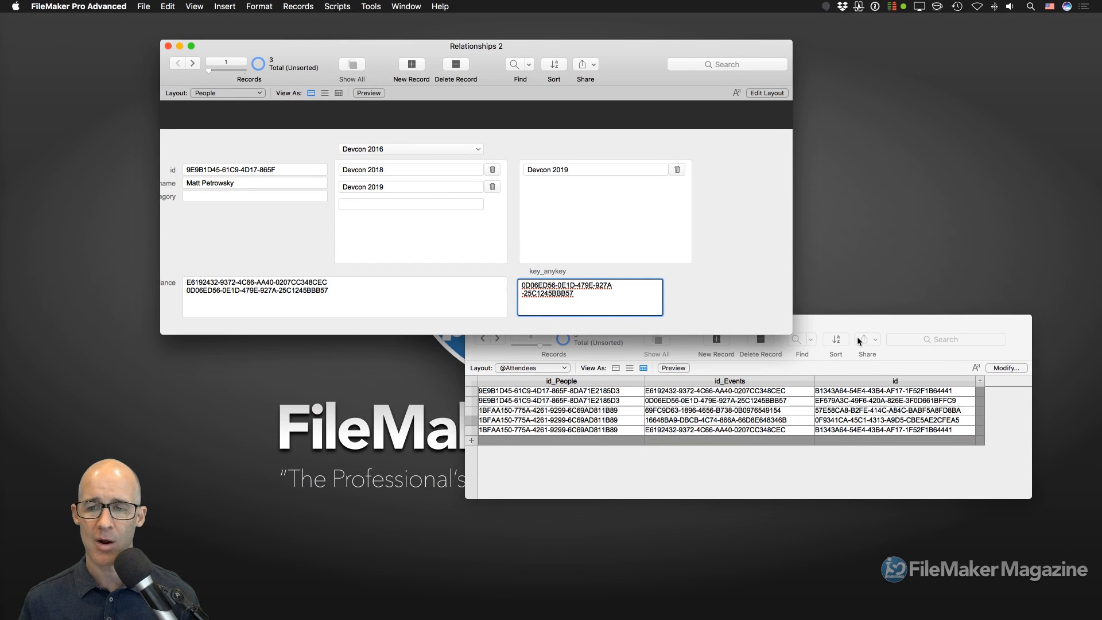
left_click(840, 324)
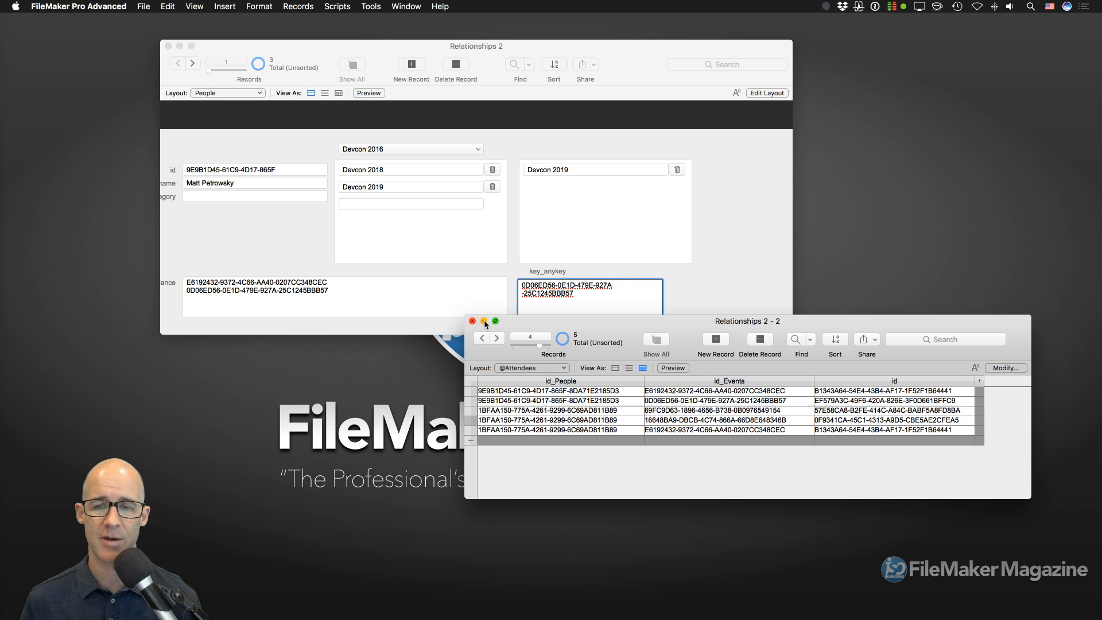
- Close Relationships 2 - 2 and minimize the Relationships 2 window
left_click(484, 321)
left_click_drag(598, 50, 685, 70)
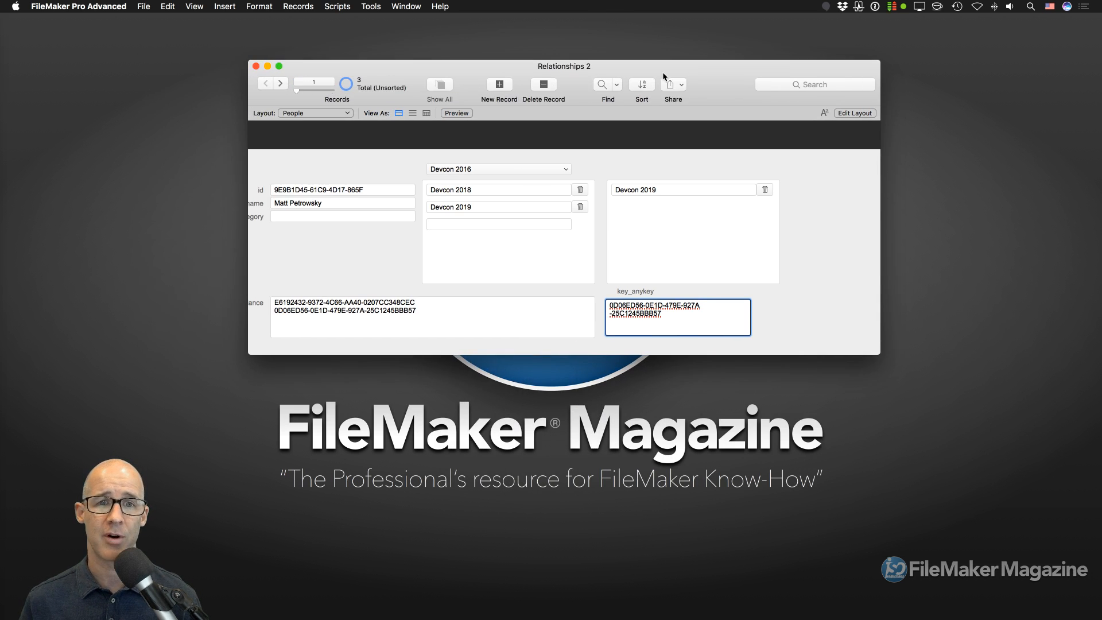
left_click(267, 66)
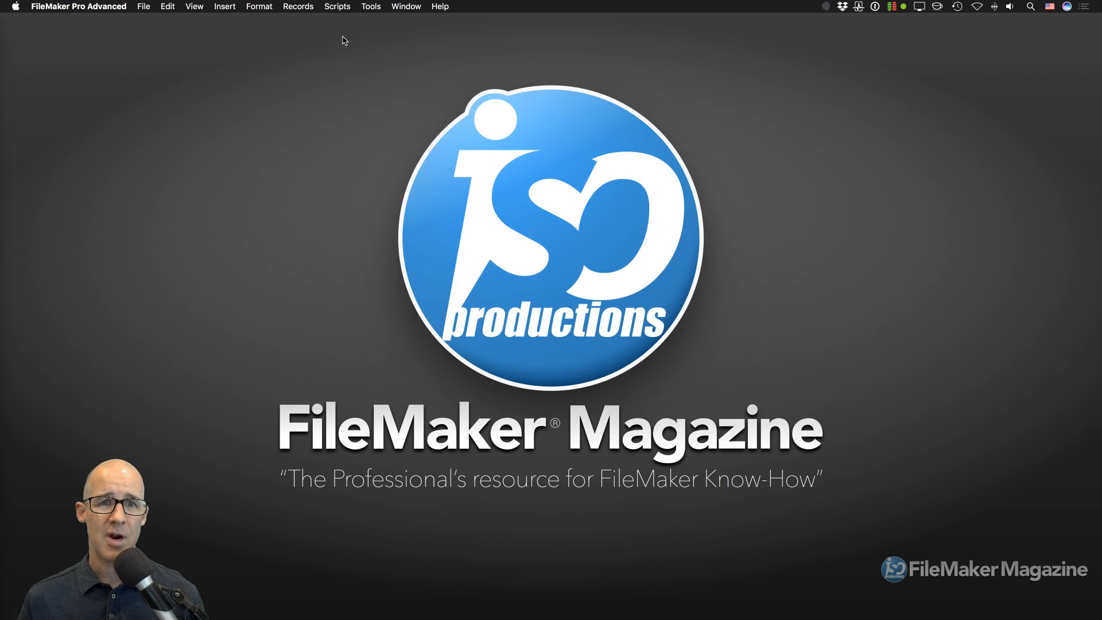
- Show the hidden Time Tracker and Time Billing windows, then browse the recent files list
left_click(411, 10)
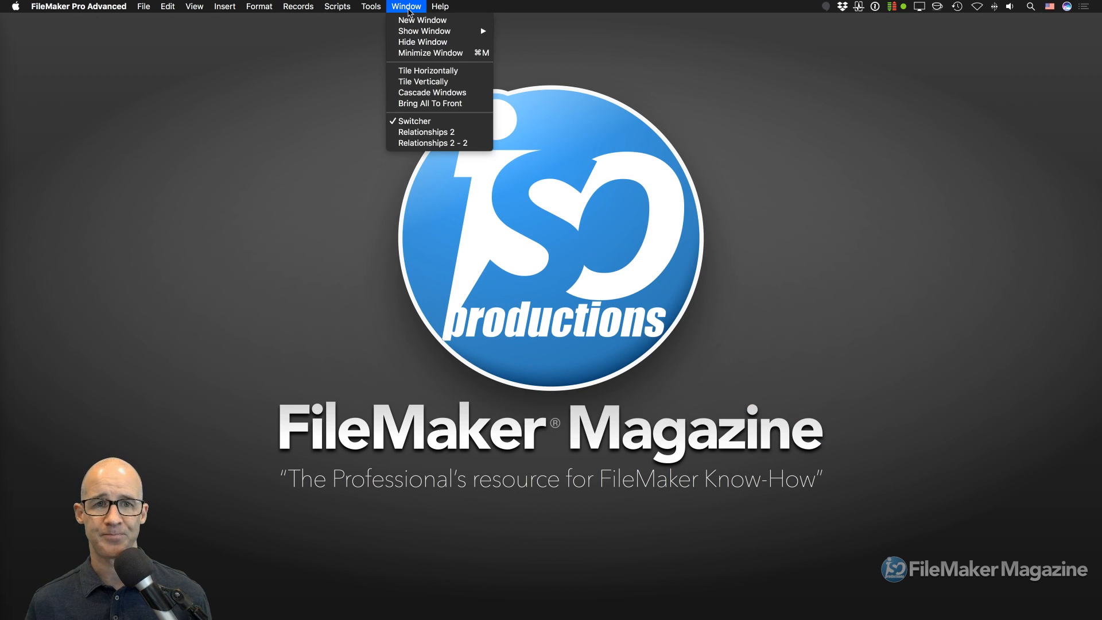
mouse_move(426, 32)
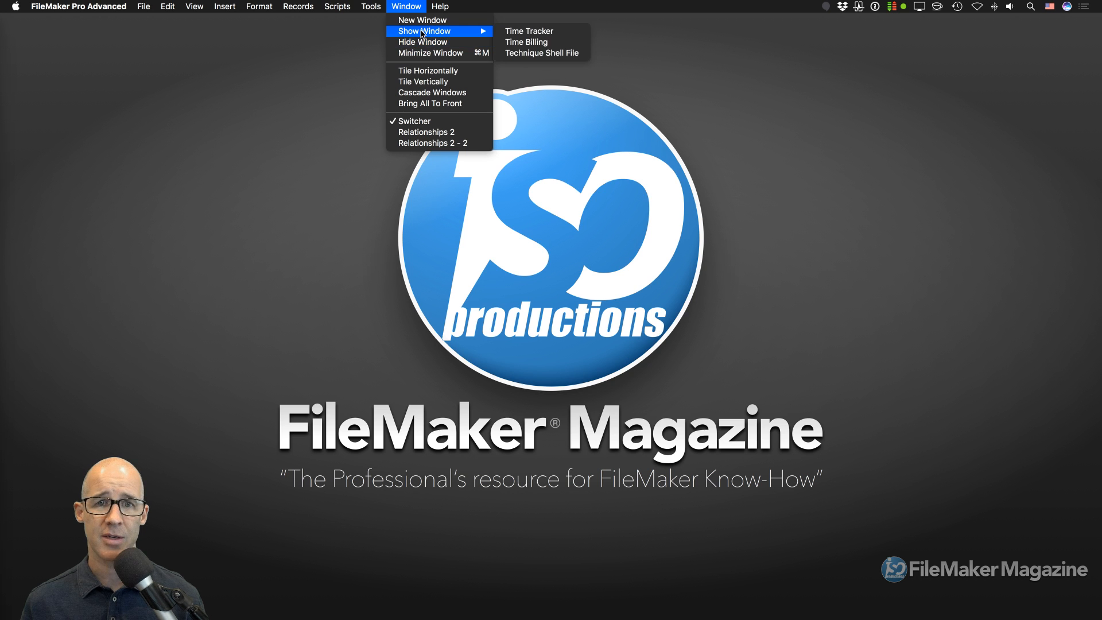
left_click(527, 32)
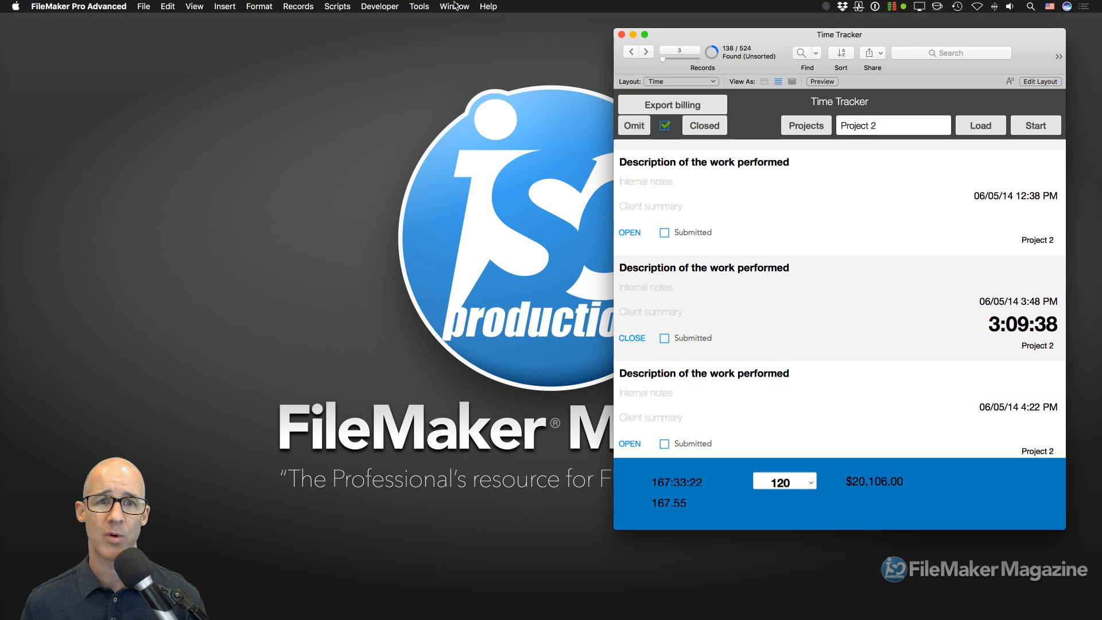
left_click(441, 5)
mouse_move(465, 33)
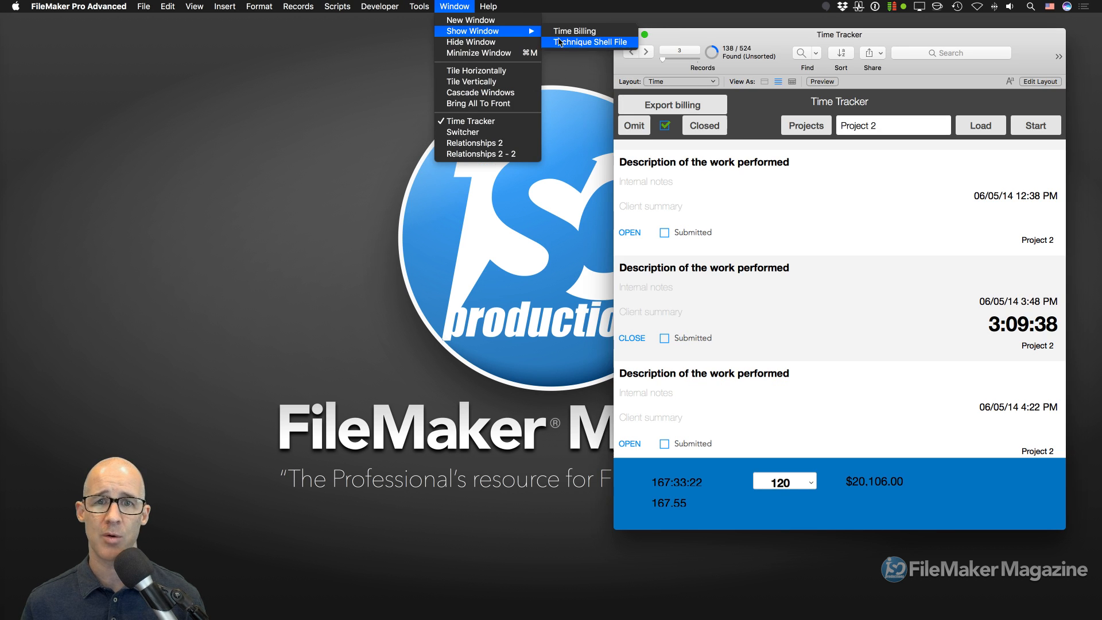
left_click(579, 33)
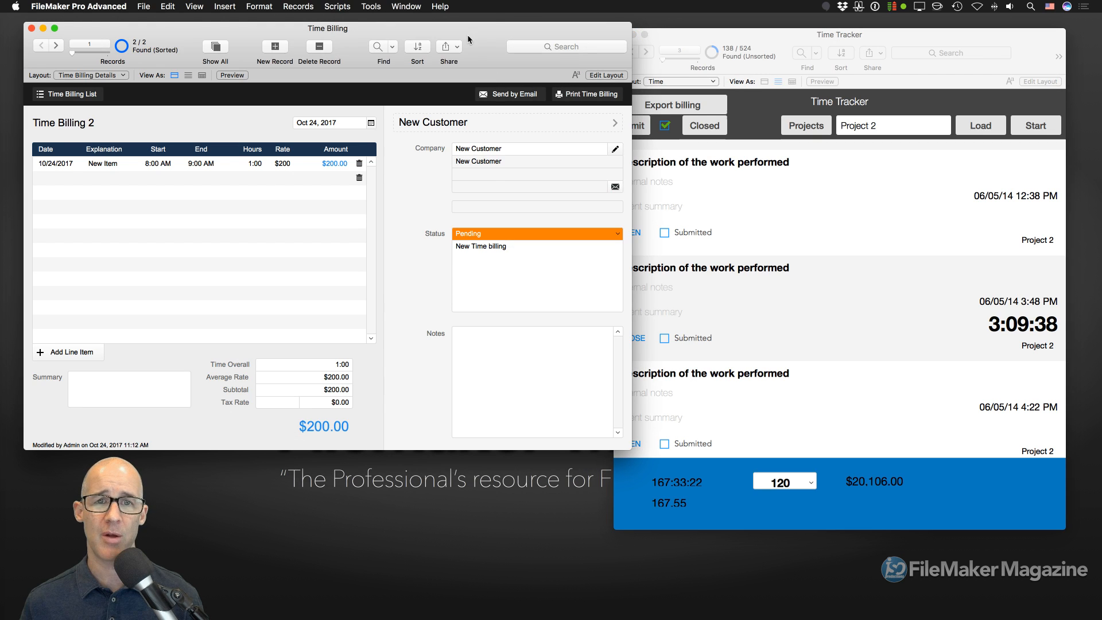
left_click(400, 5)
mouse_move(406, 33)
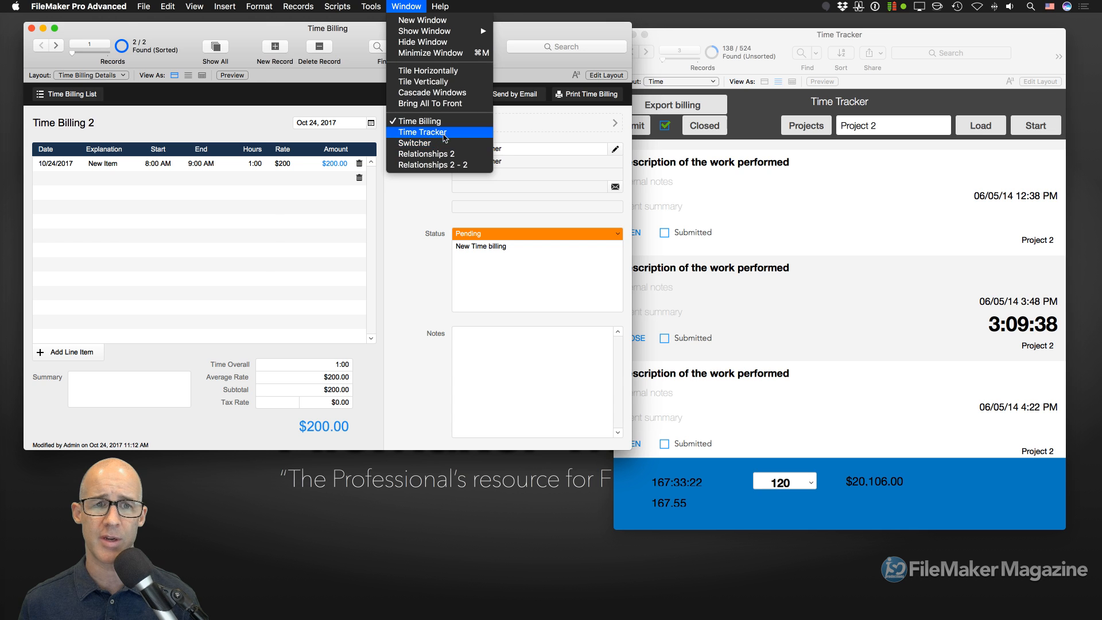
mouse_move(141, 5)
mouse_move(180, 73)
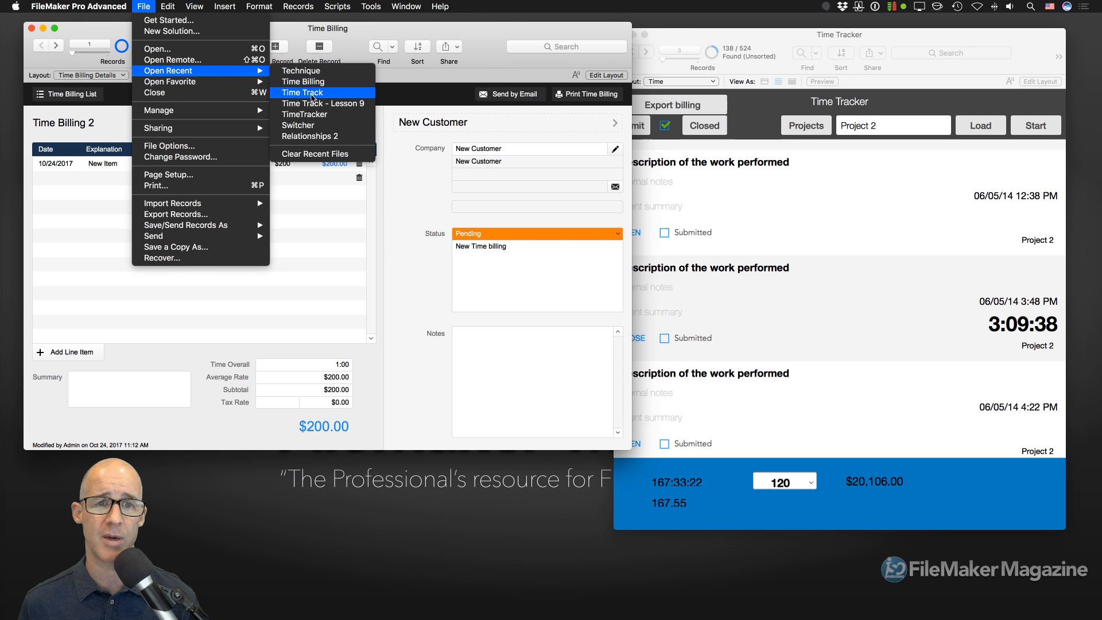
- Open the recent Time Track file, signing in with the admin account
left_click(310, 94)
key("shift+Tab")
type("admin")
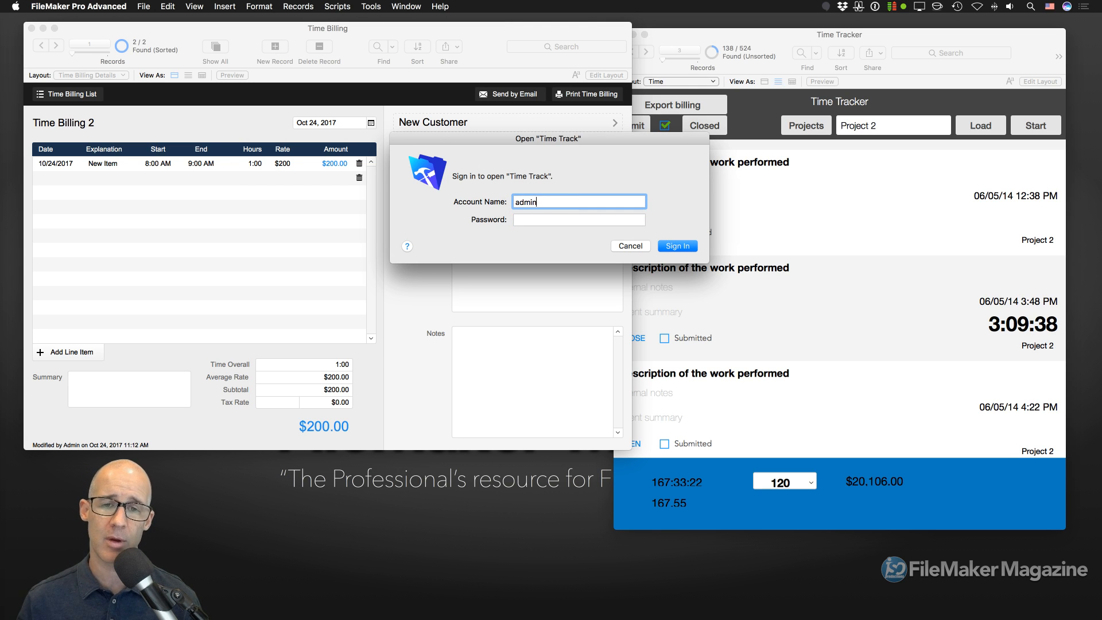
key("Return")
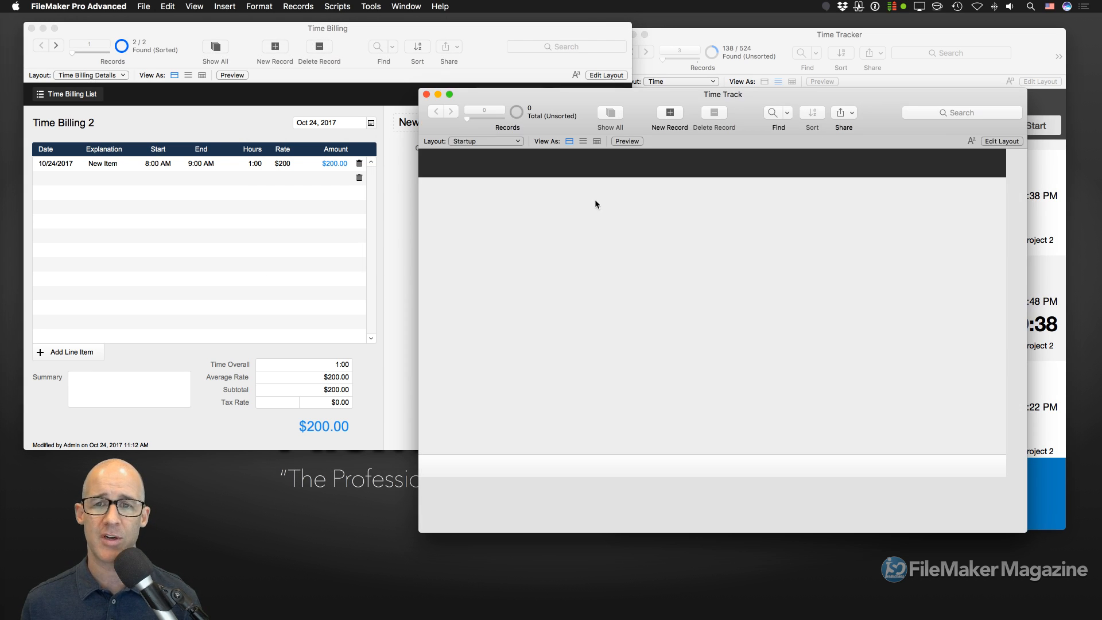
- Resize and move the Time Track window aside, bringing Time Billing to the front
left_click_drag(769, 99, 585, 85)
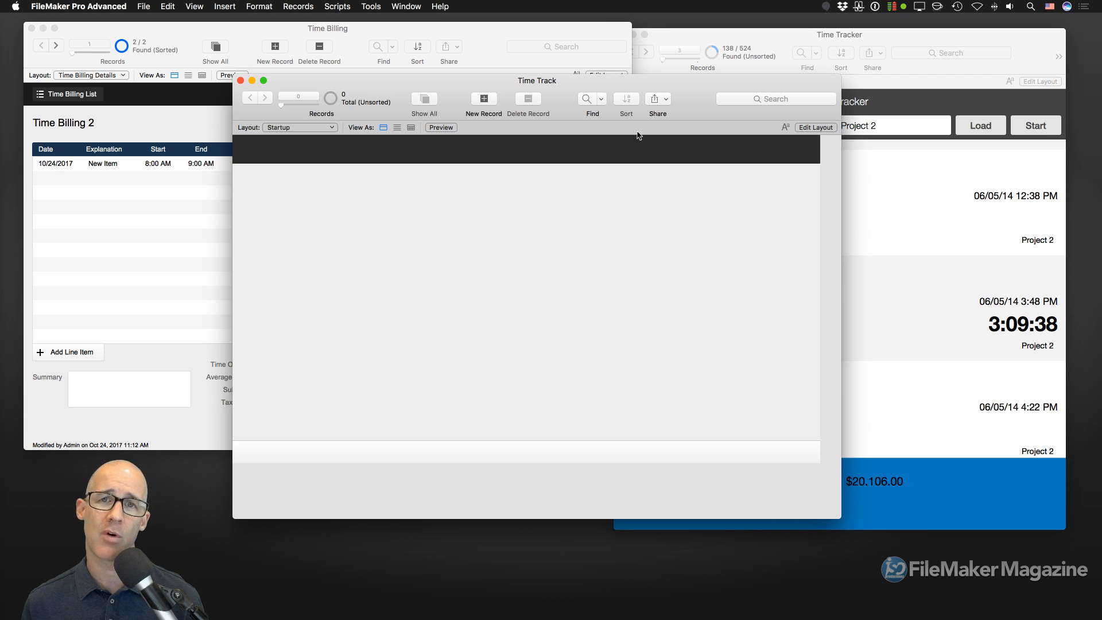
left_click_drag(839, 517, 726, 489)
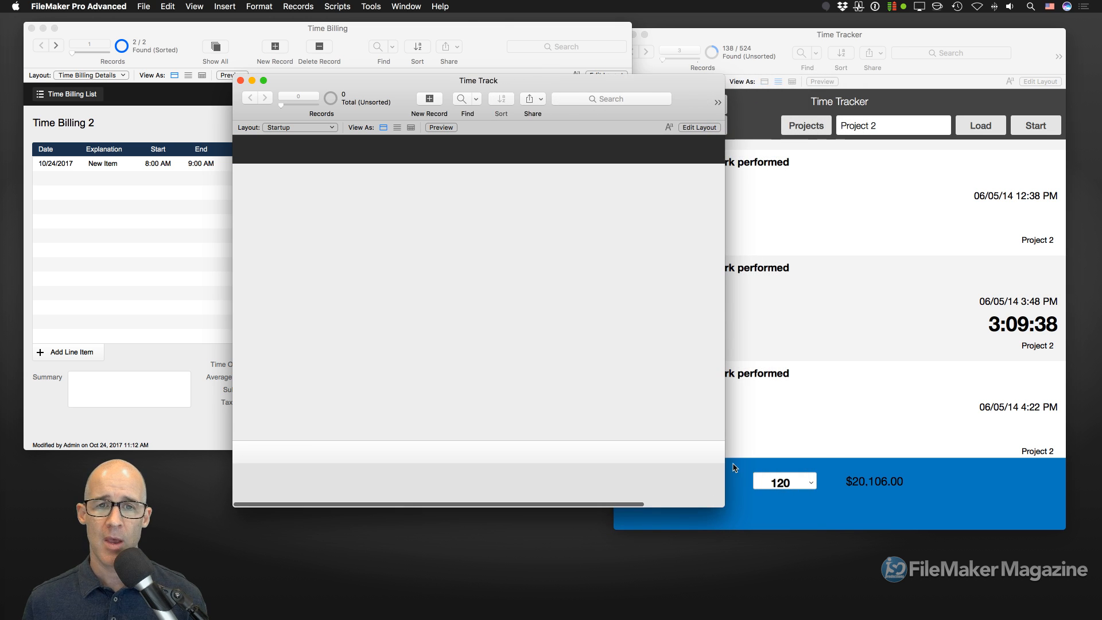
left_click_drag(538, 79, 426, 118)
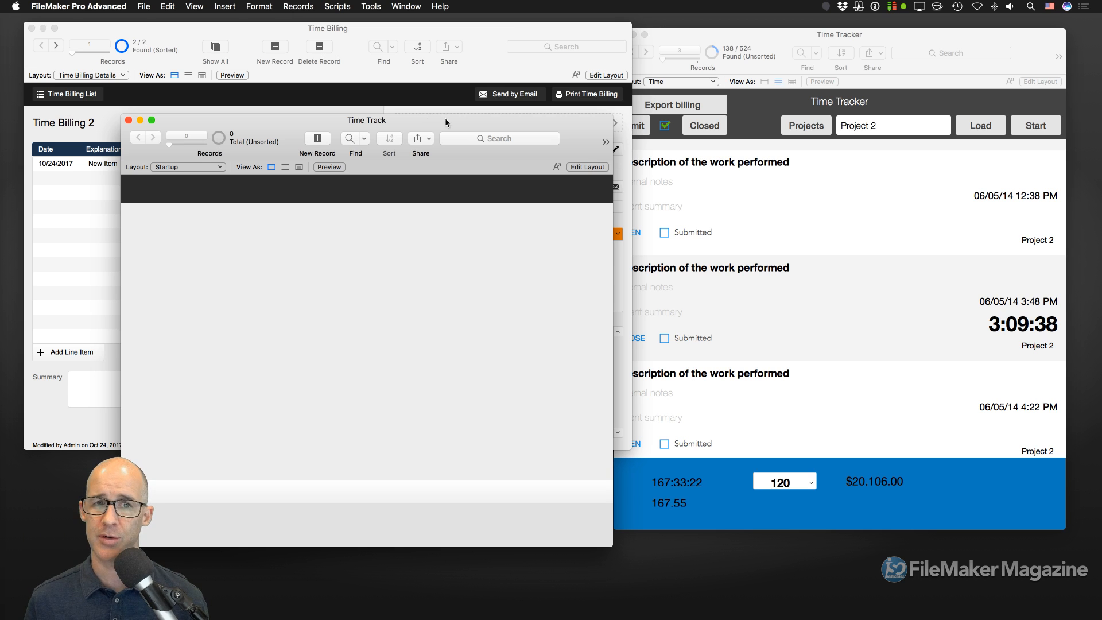
left_click(483, 43)
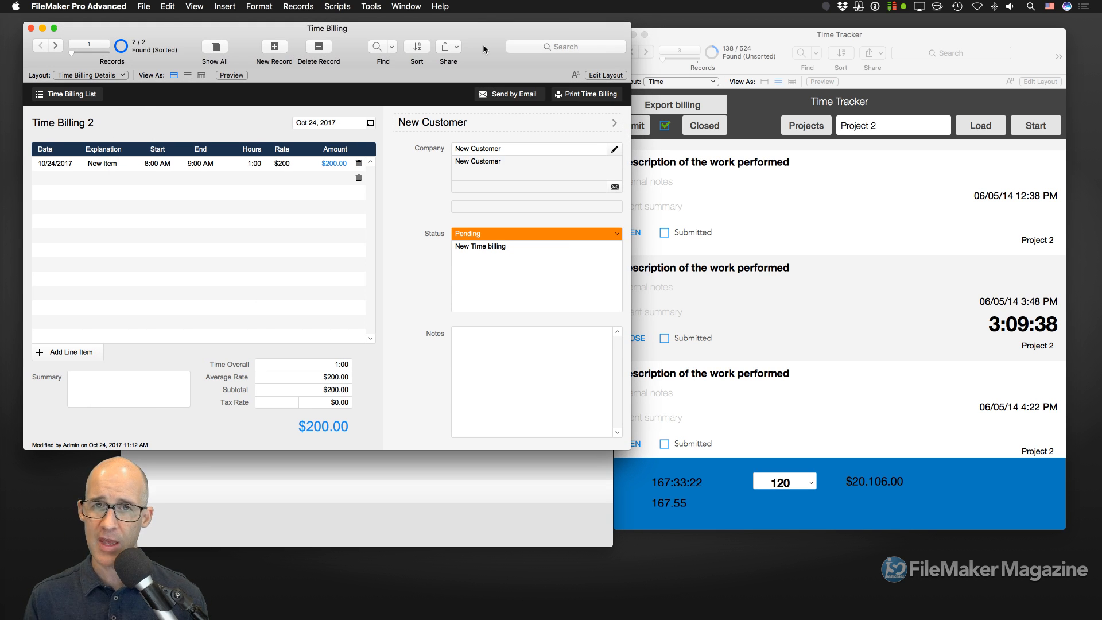
- Inspect the line item's Start, End and Hours fields, leaving 8:00 AM–9:00 AM and 1:00
left_click(165, 164)
left_click(166, 164)
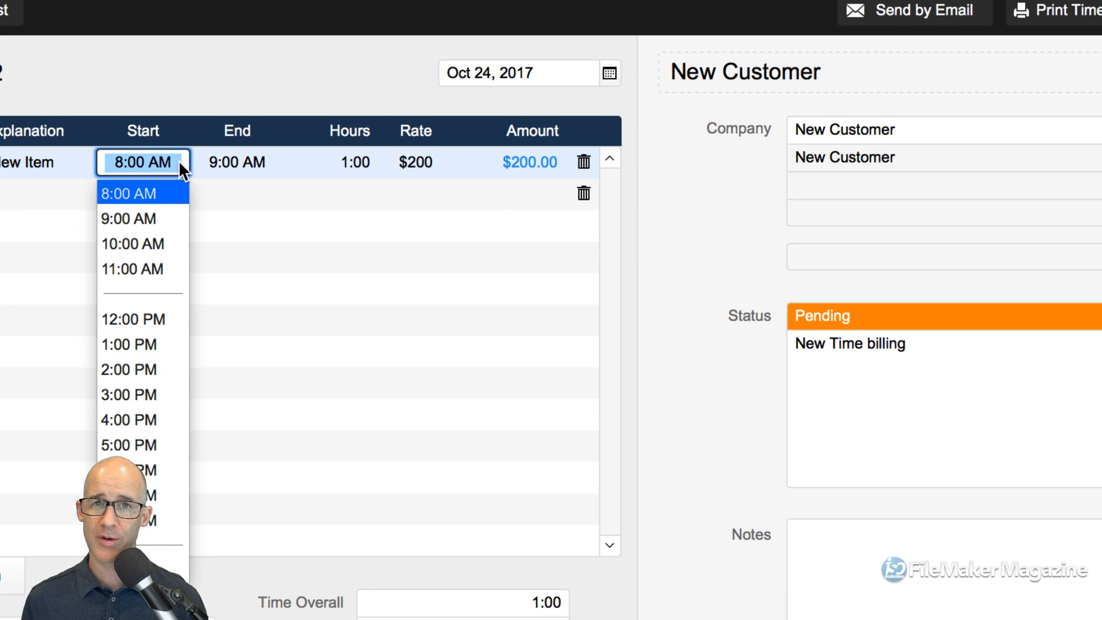
left_click(225, 160)
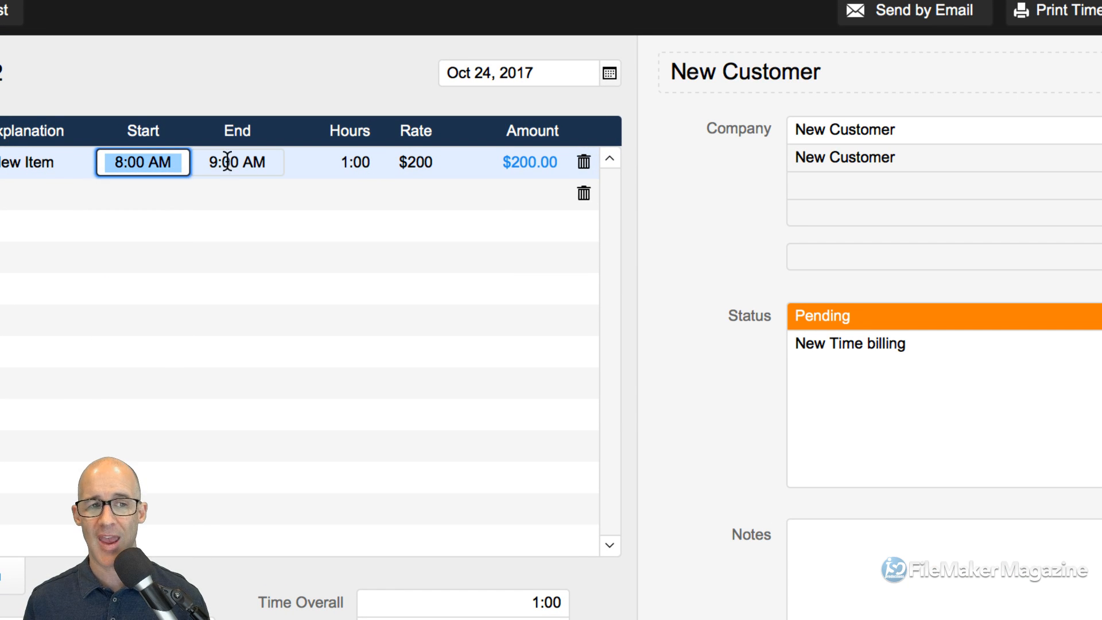
left_click(225, 160)
left_click(289, 162)
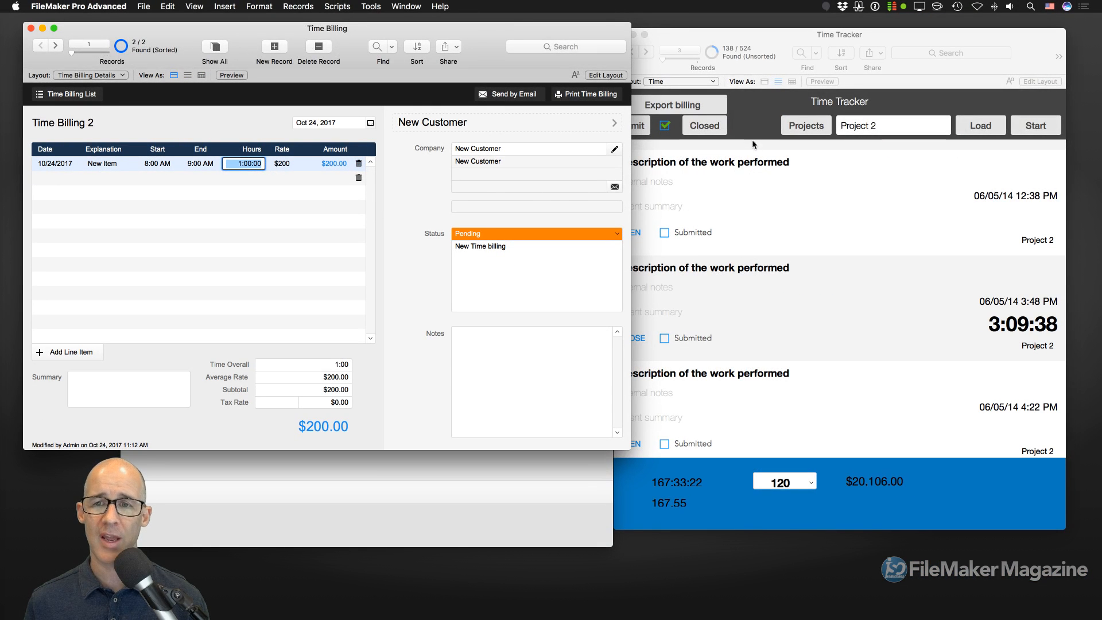
left_click(753, 146)
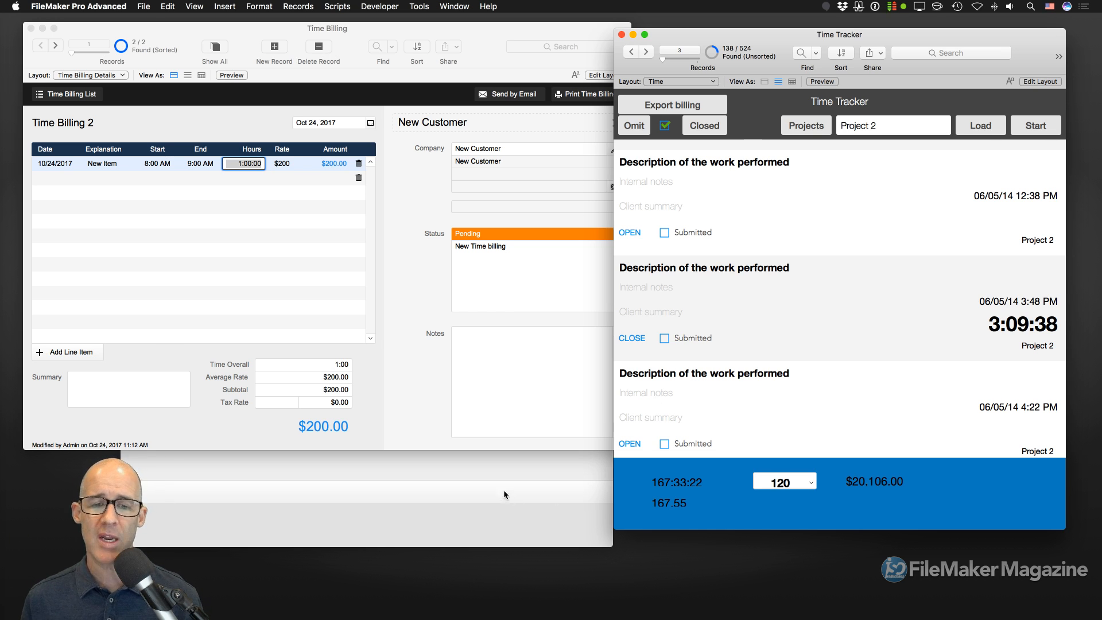
- Move the Time Track window up and make it taller
left_click(505, 471)
left_click_drag(426, 119, 457, 37)
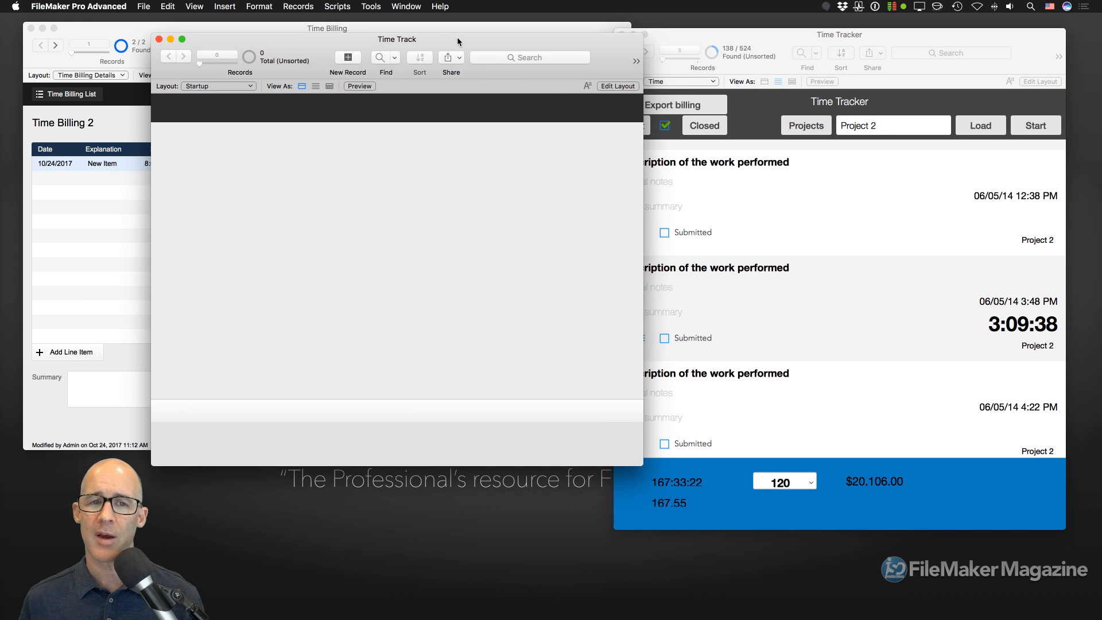
left_click_drag(642, 464, 631, 527)
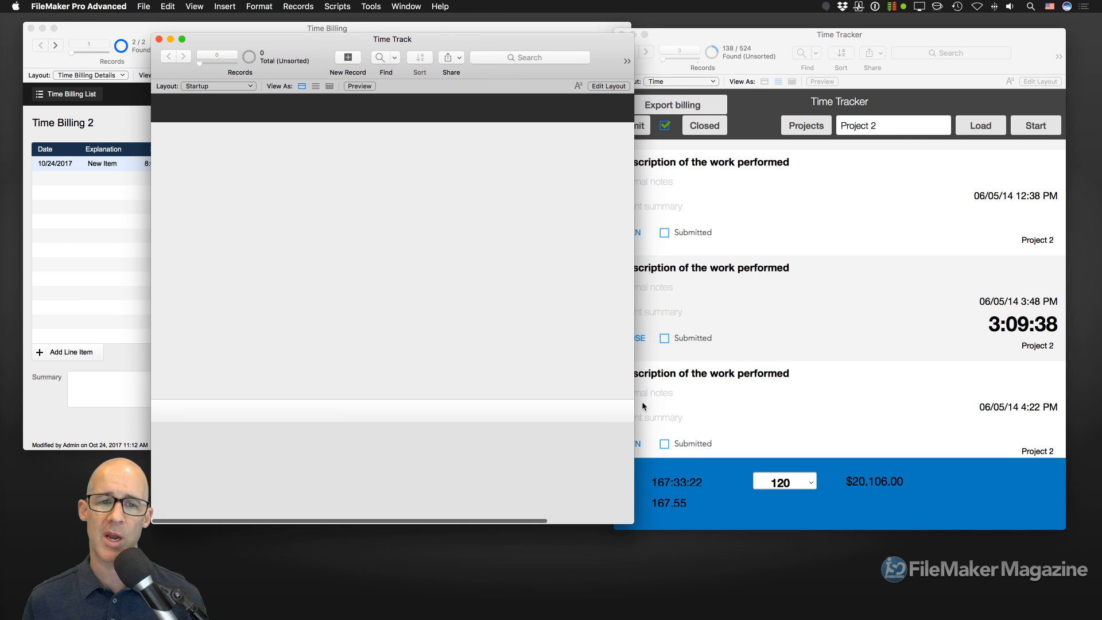
left_click_drag(469, 35, 480, 47)
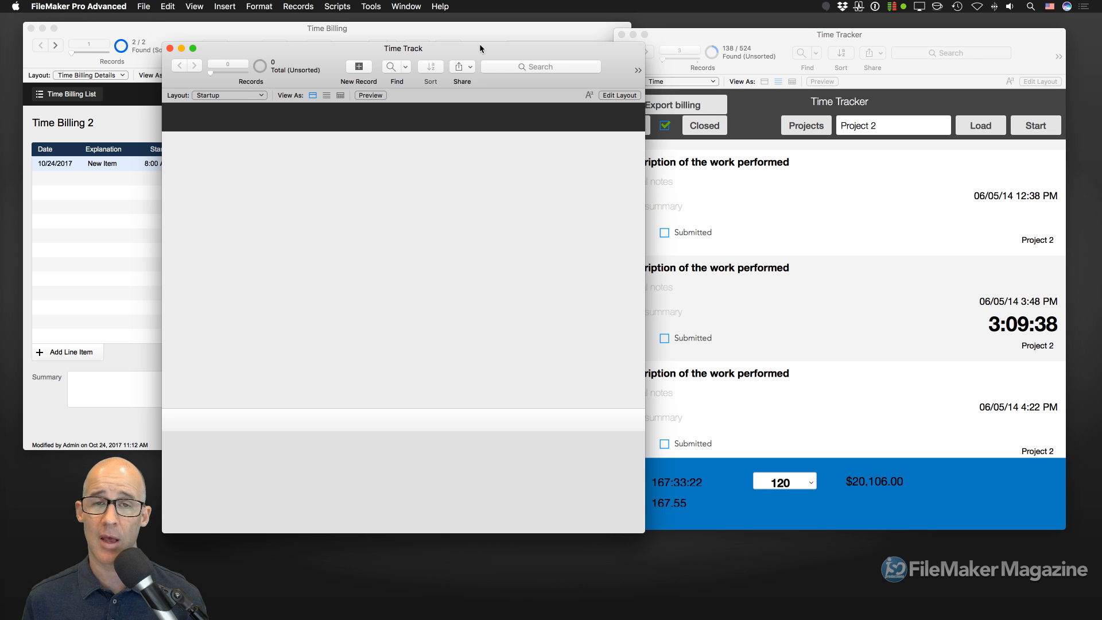
- Select the 3:09:38 record in Time Tracker, then open Time Track's Manage Database
left_click(774, 35)
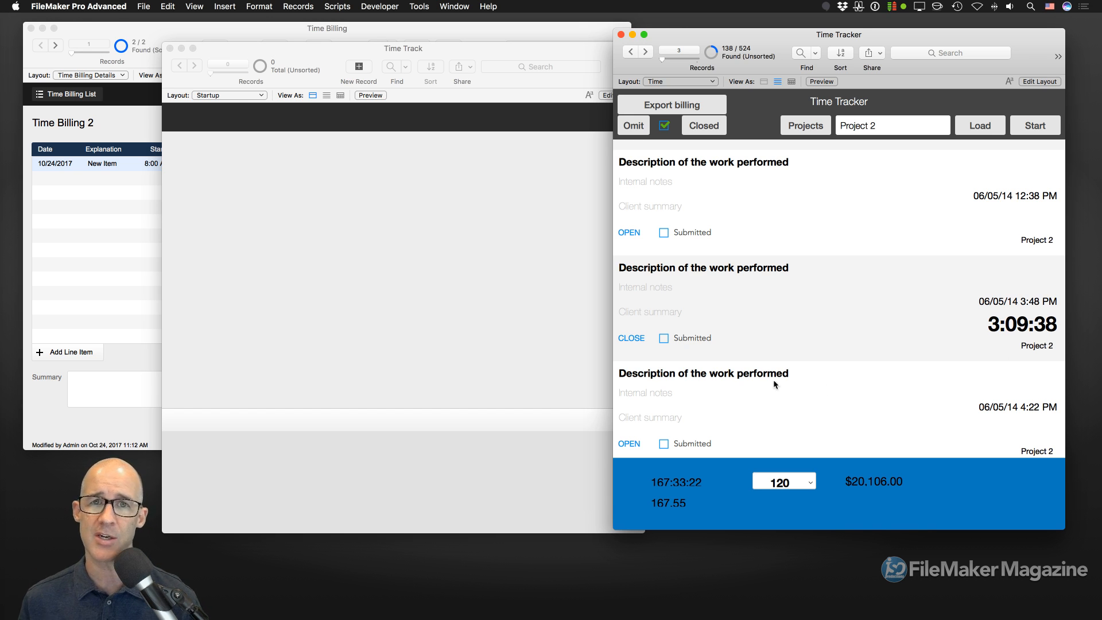
left_click(1016, 327)
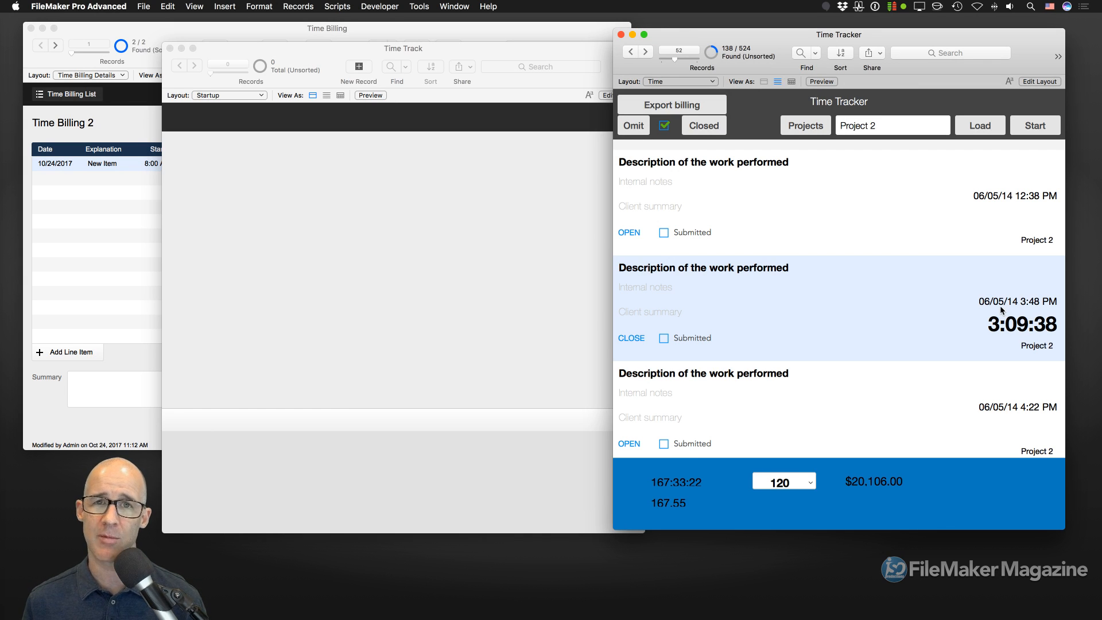
left_click(454, 301)
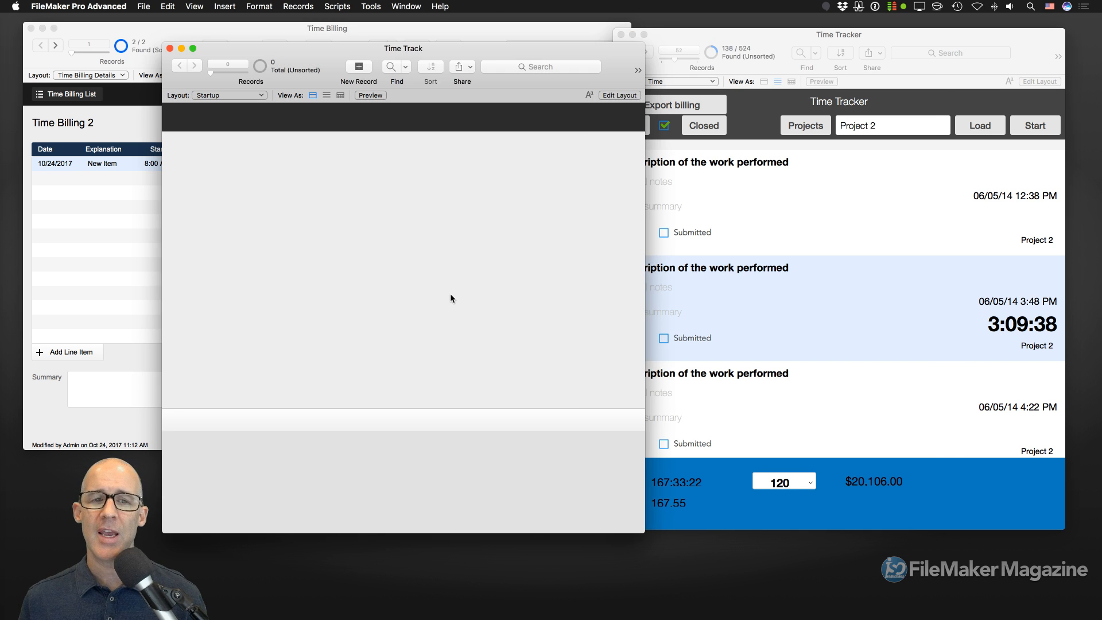
key("super+shift+d")
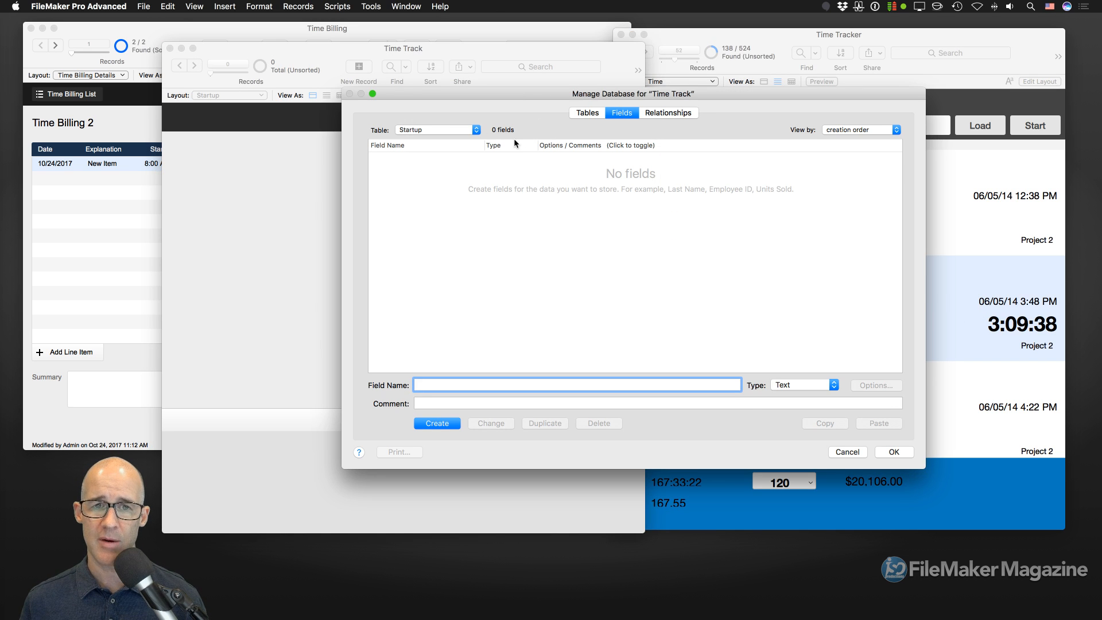
- Set the Time table's creationTimestamp auto-enter to prohibit modification, then close Manage Database
left_click(585, 114)
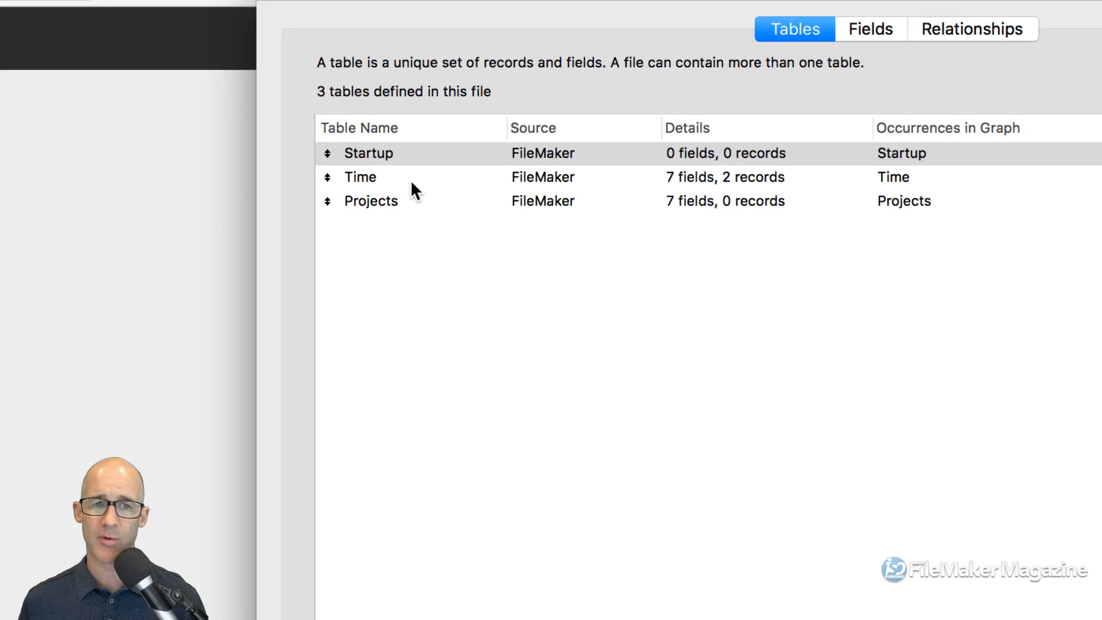
left_click(394, 177)
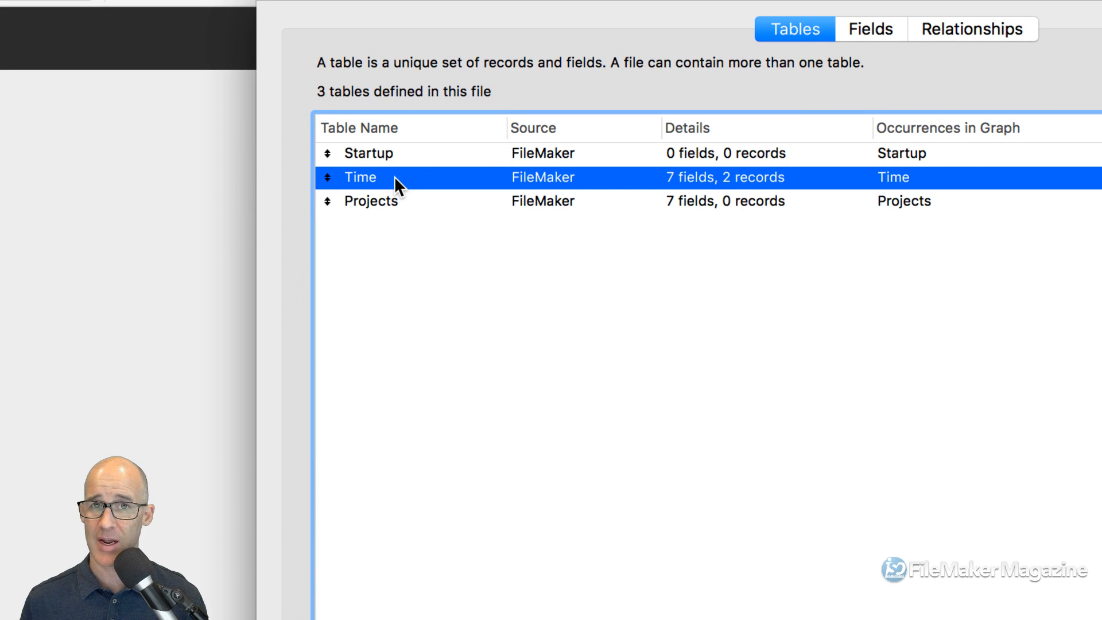
double_click(394, 177)
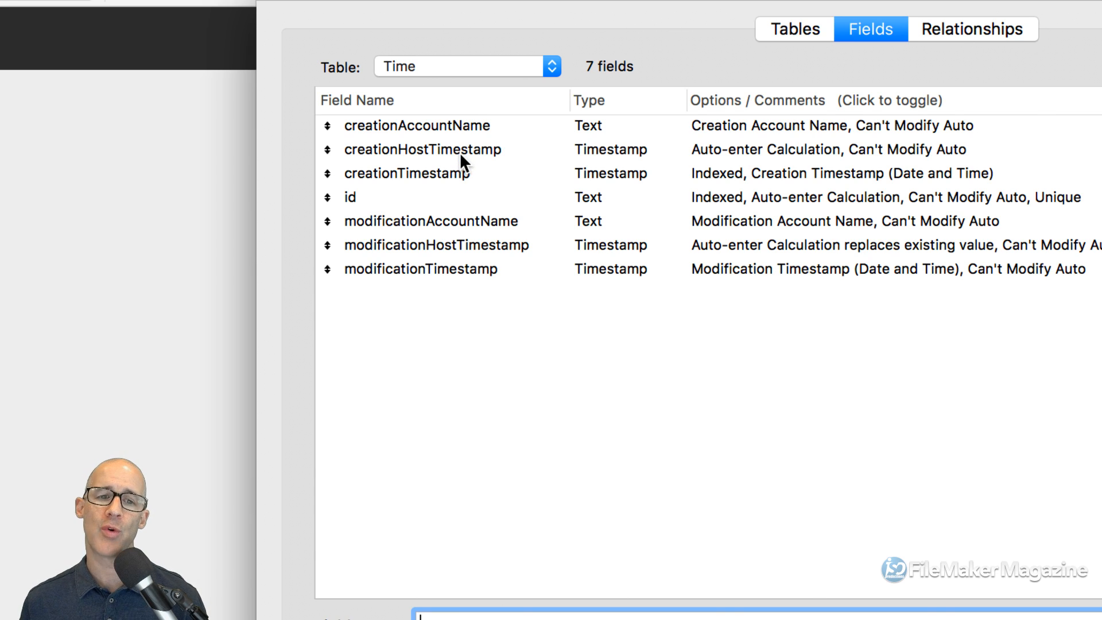
left_click(441, 178)
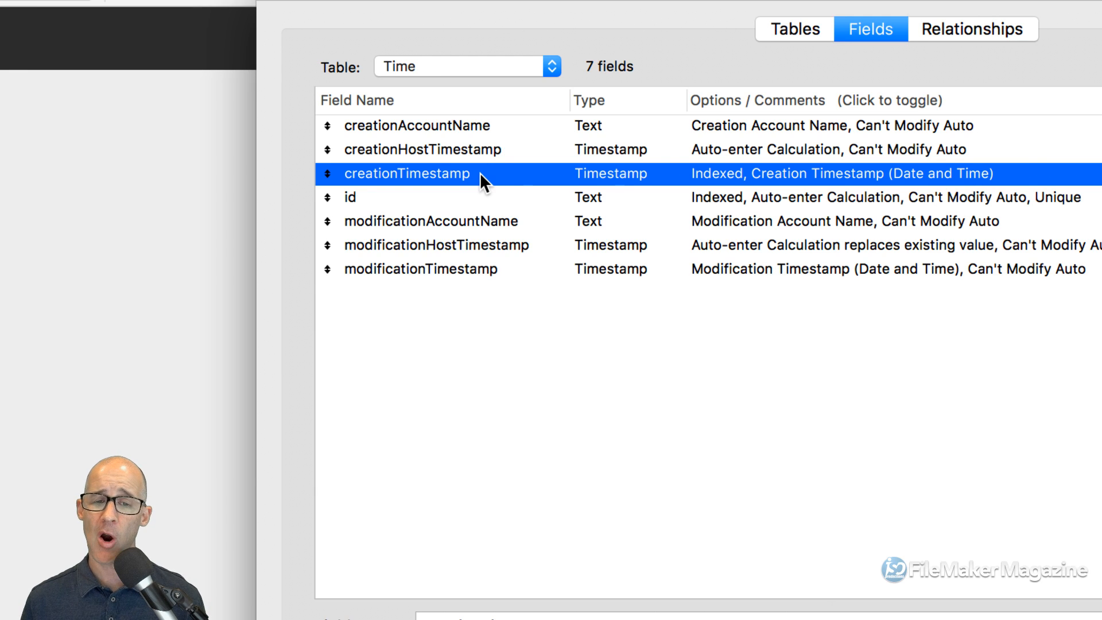
double_click(481, 175)
left_click(580, 38)
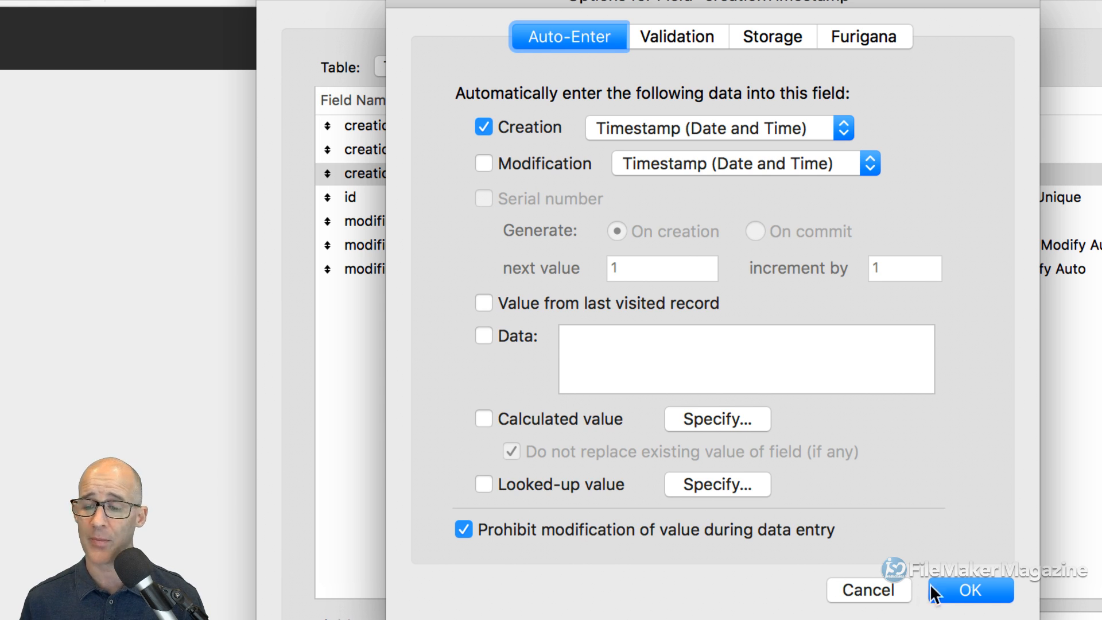
left_click(972, 588)
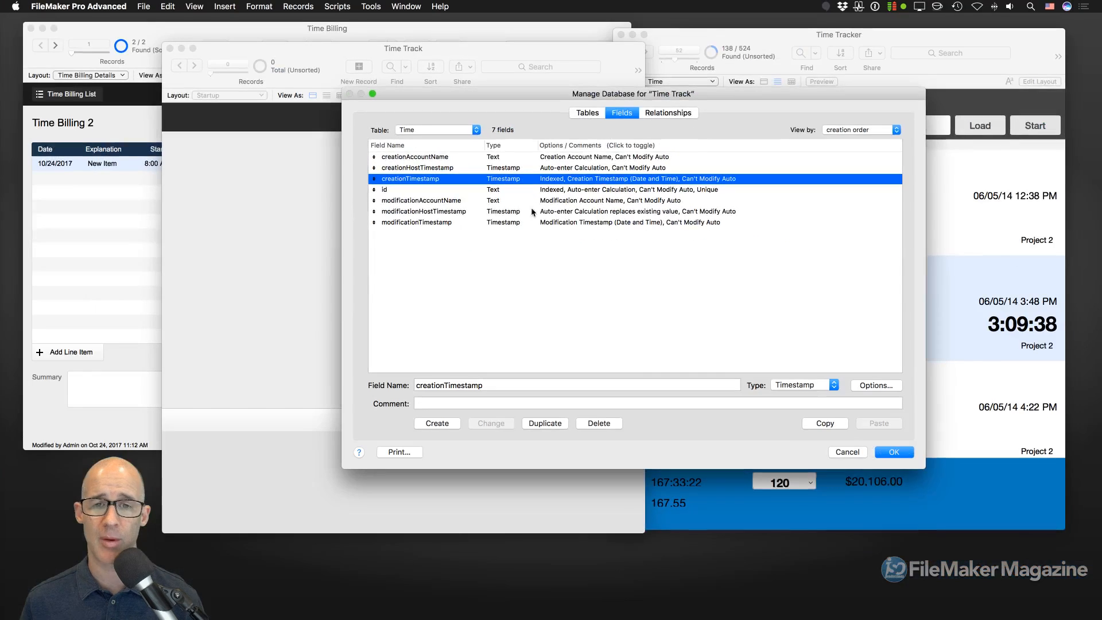
left_click(893, 453)
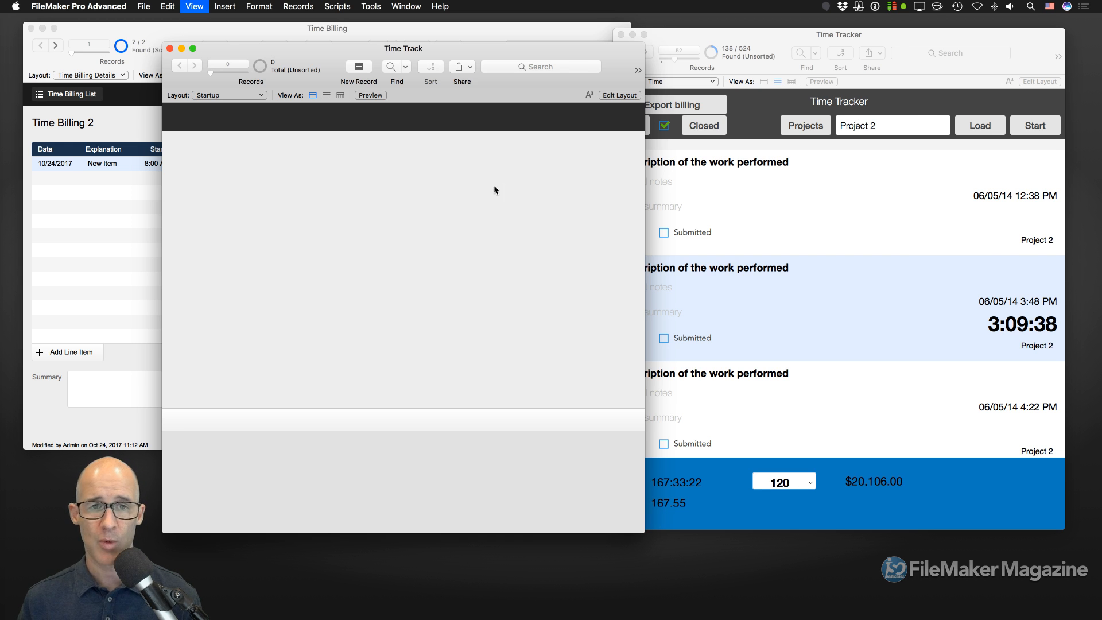
- In Layout mode, draw a wide button in the Startup layout header
key("super+l")
left_click_drag(458, 47, 506, 53)
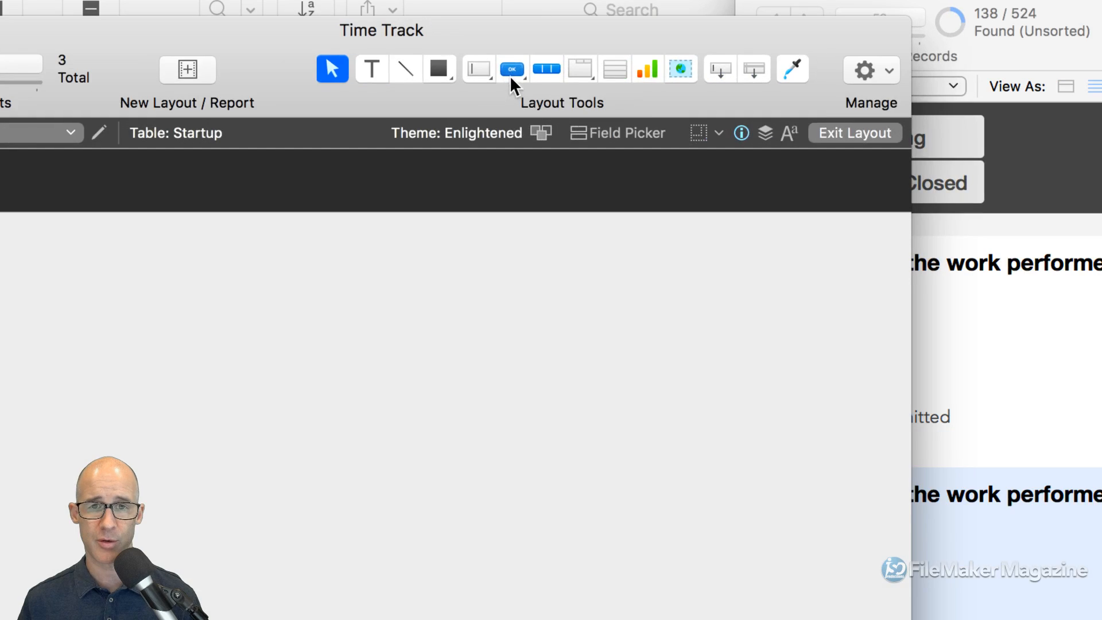
left_click(510, 74)
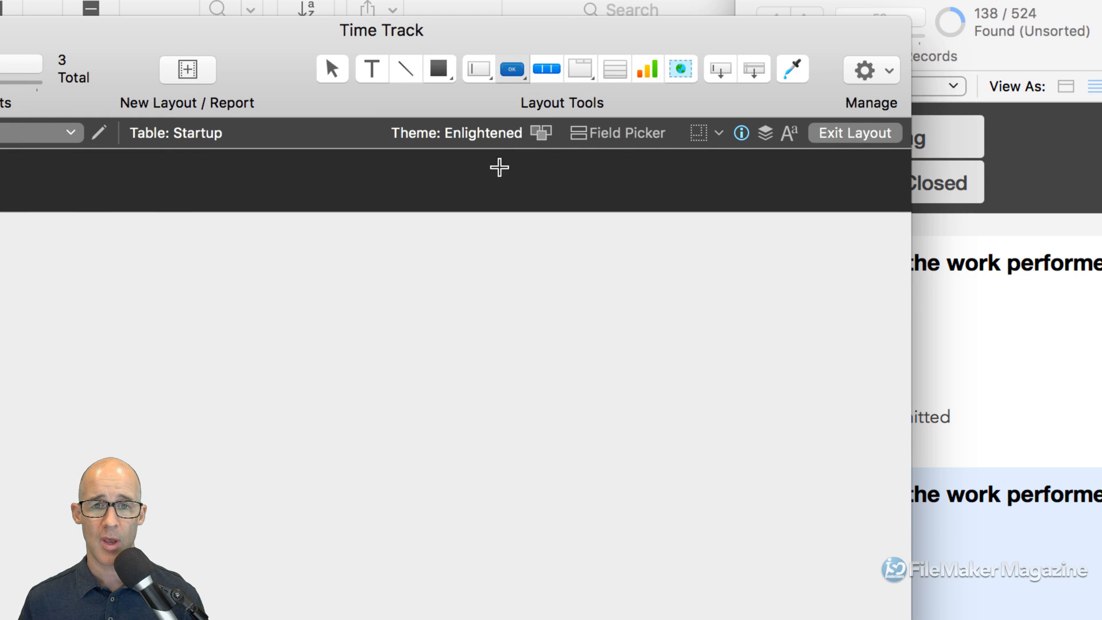
left_click_drag(504, 116, 549, 132)
left_click_drag(593, 198, 637, 201)
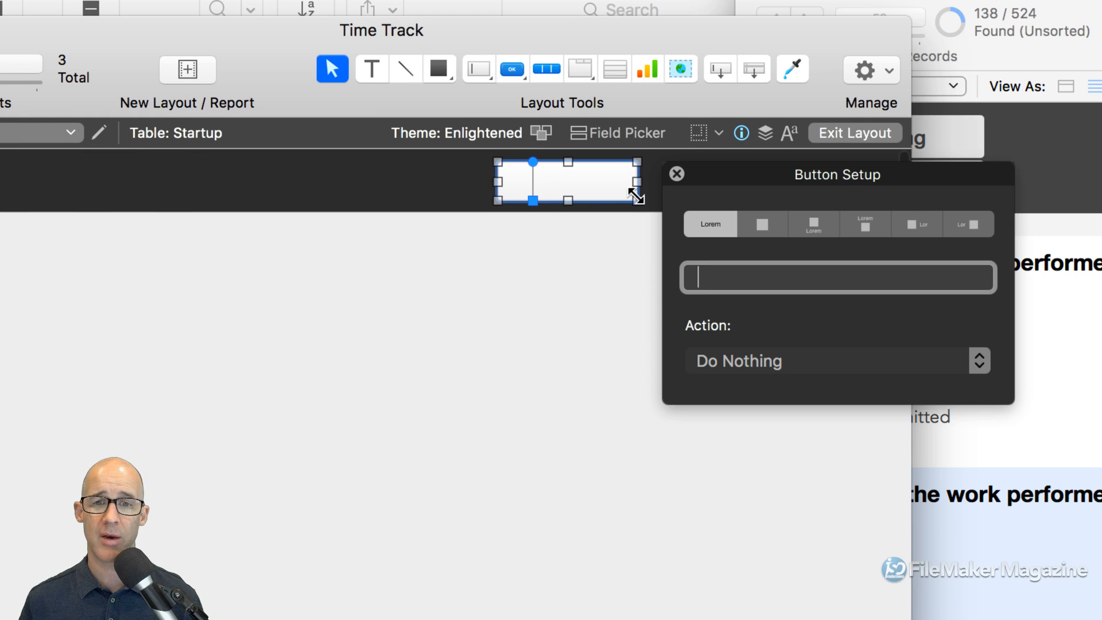
- Label the button 'Start' and set its action to Single Step
type("STart")
key("BackSpace")
key("BackSpace")
key("BackSpace")
key("BackSpace")
type("tart")
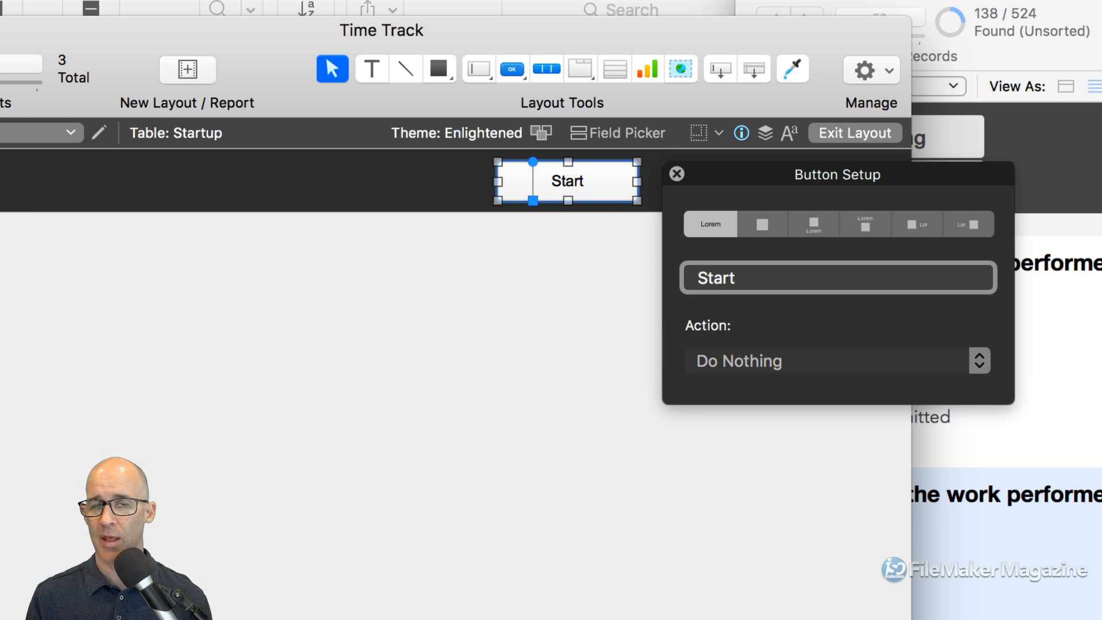
left_click(782, 363)
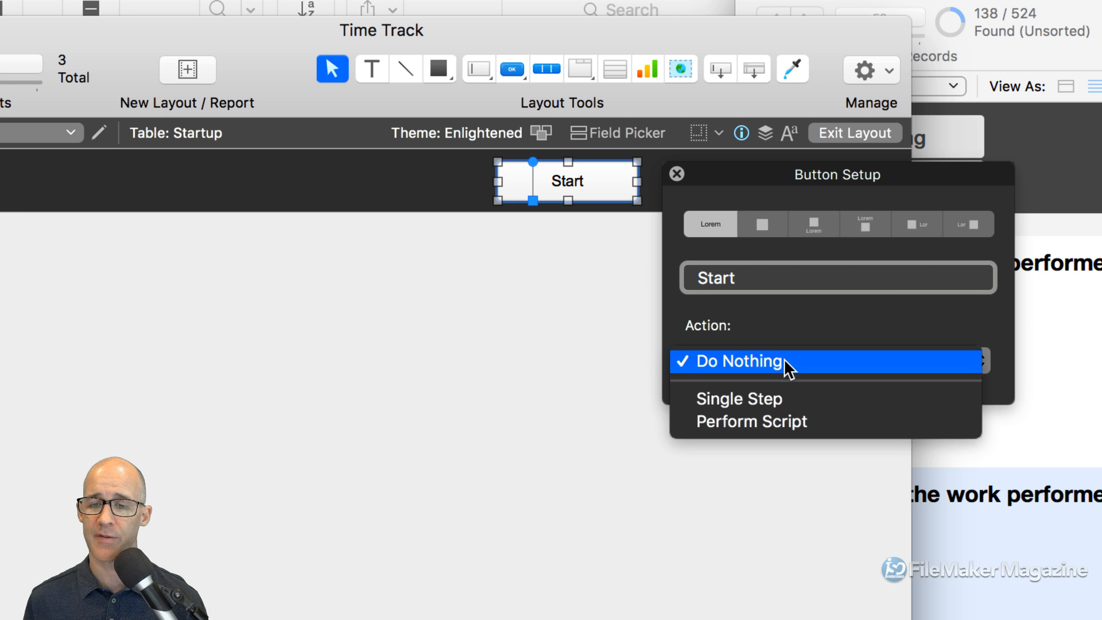
left_click(756, 398)
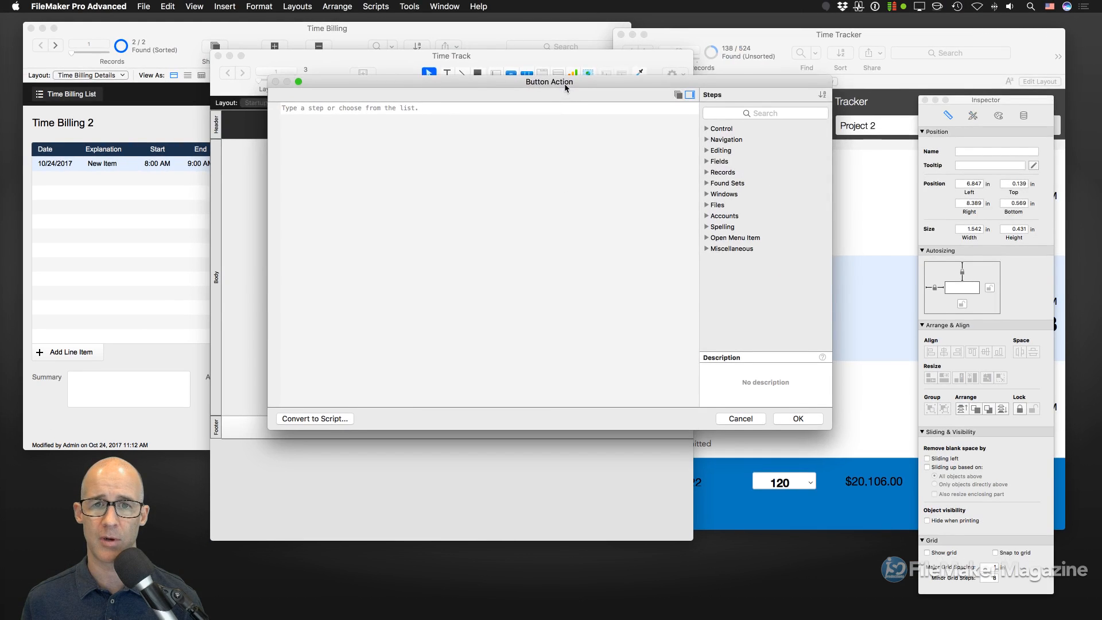
- Make the Start button run the New Record/Request step
left_click_drag(624, 96, 696, 53)
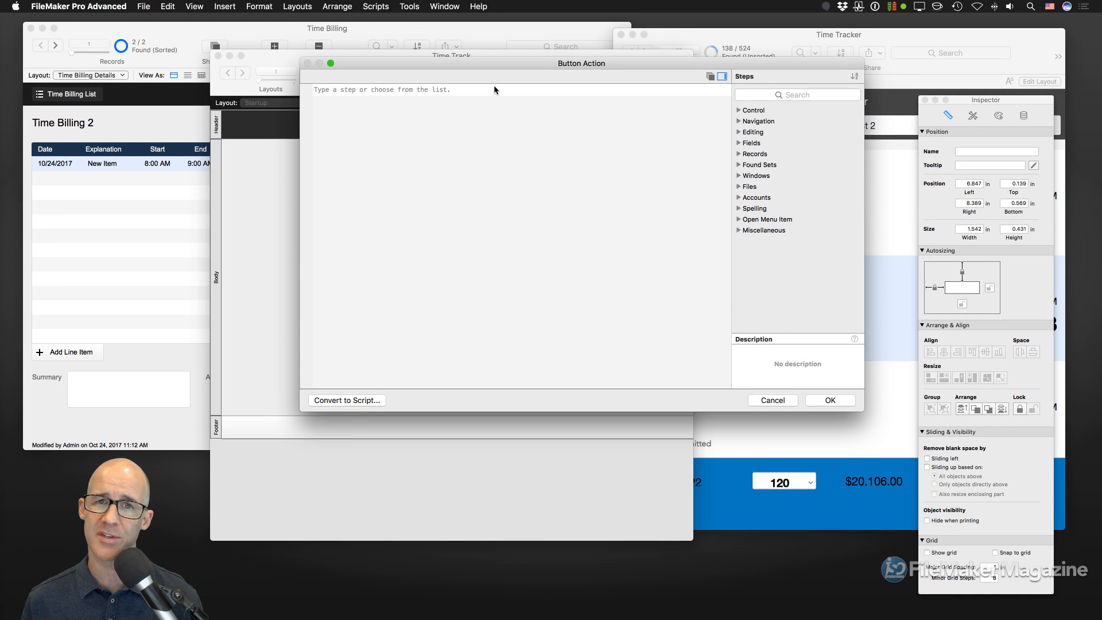
left_click_drag(496, 68, 524, 71)
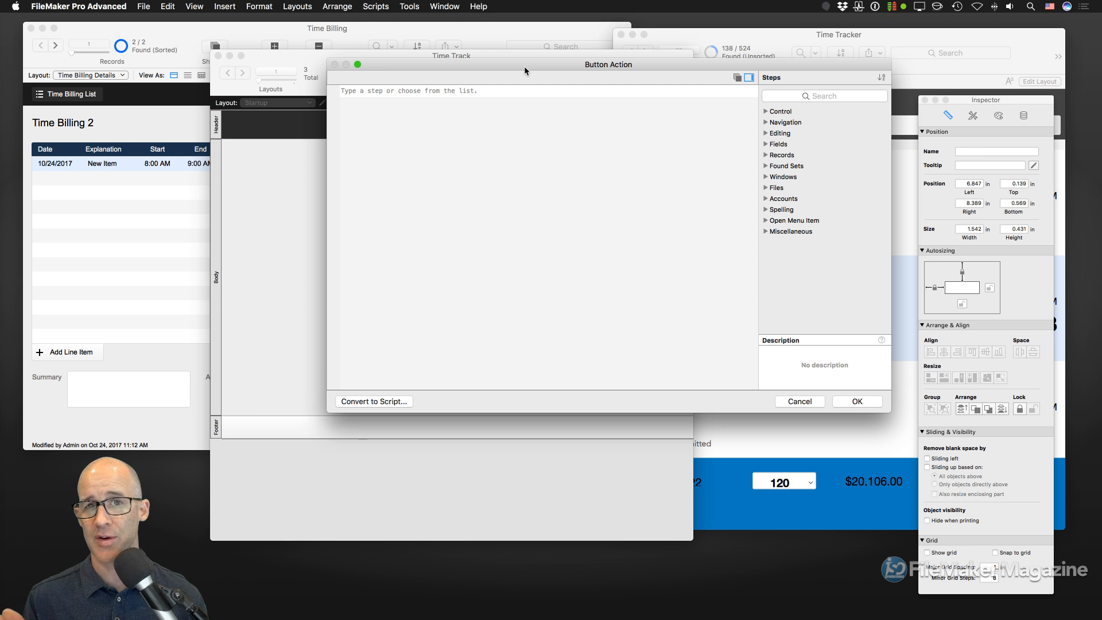
left_click(488, 85)
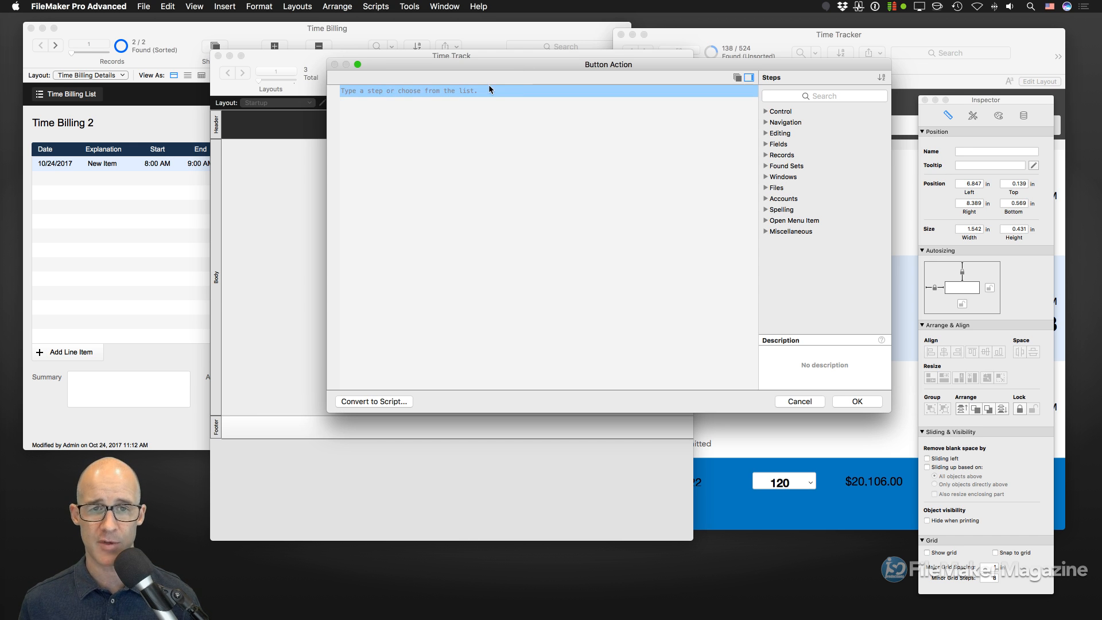
type("new rec")
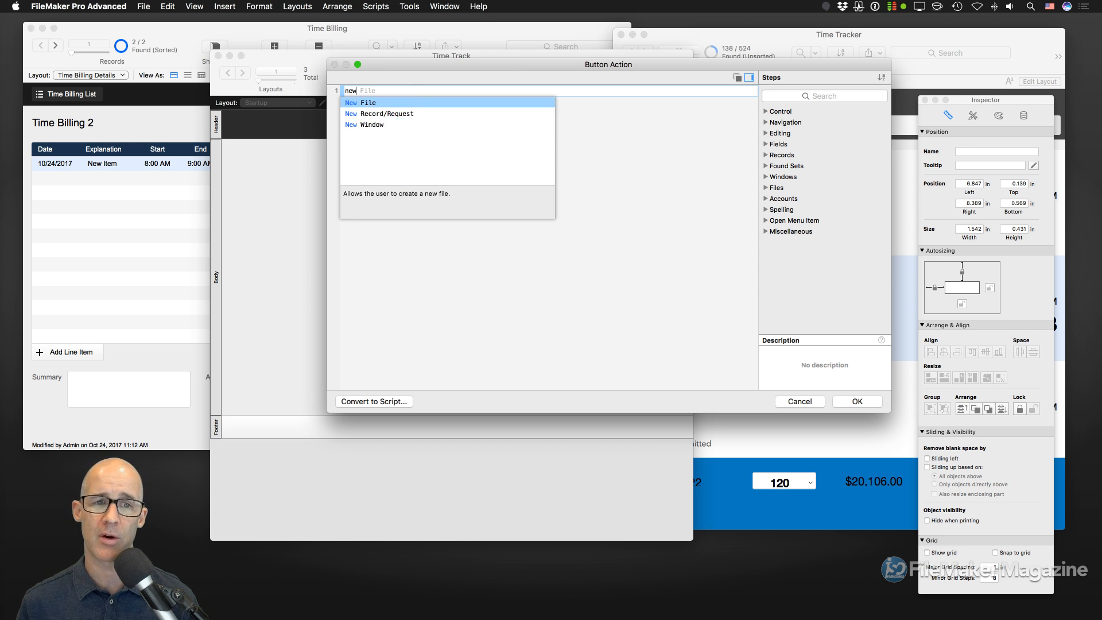
key("Return")
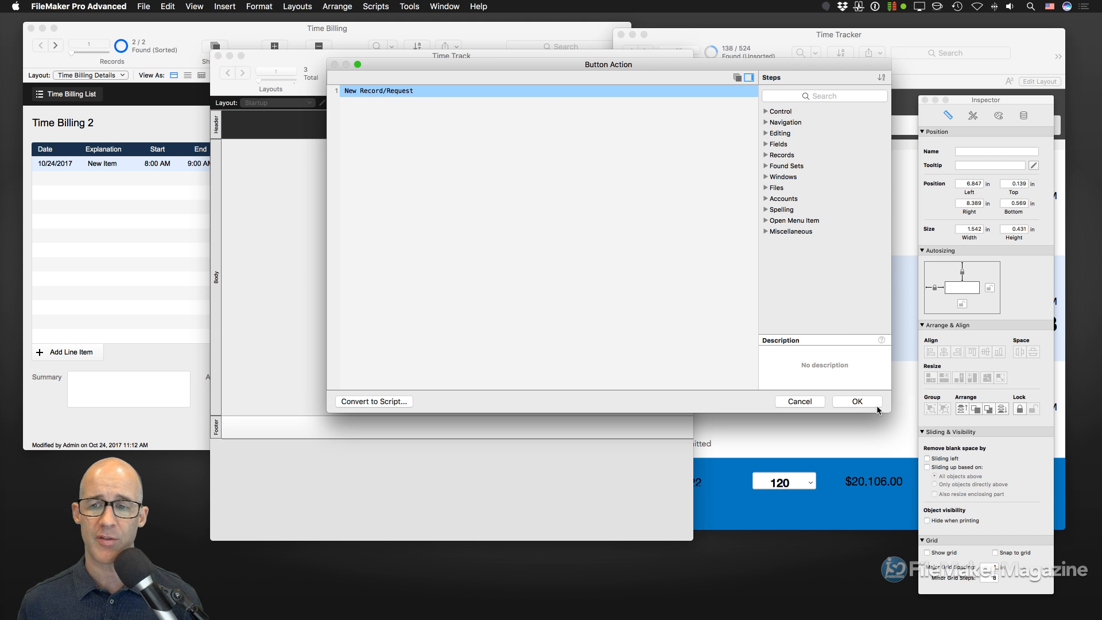
left_click(868, 402)
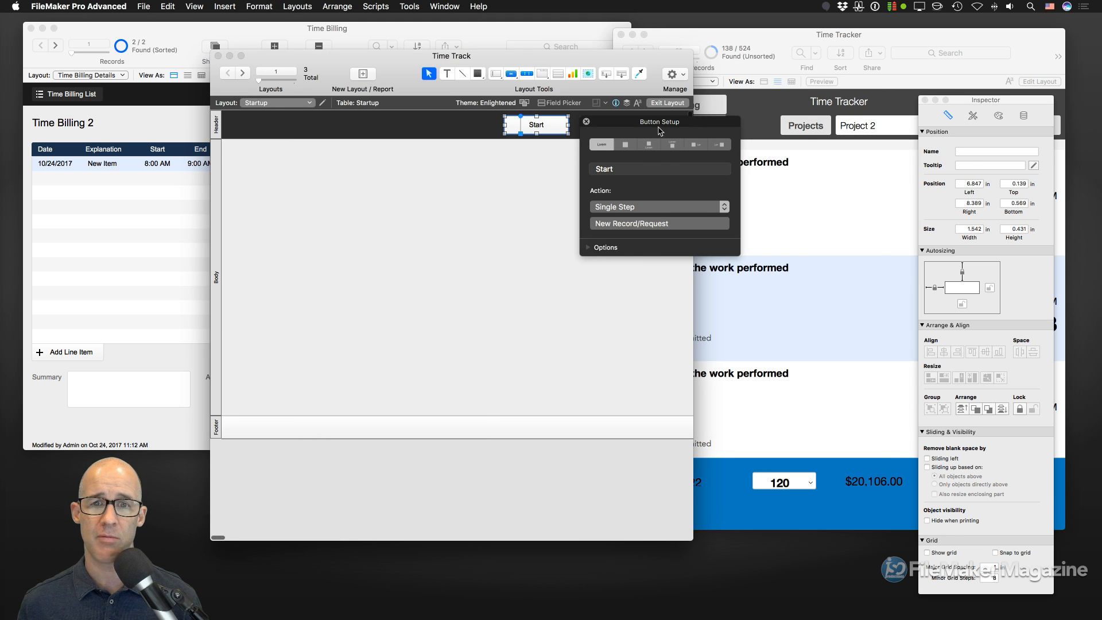
- Move the Start button to the header's right and shorten the layout body
left_click_drag(543, 126, 640, 128)
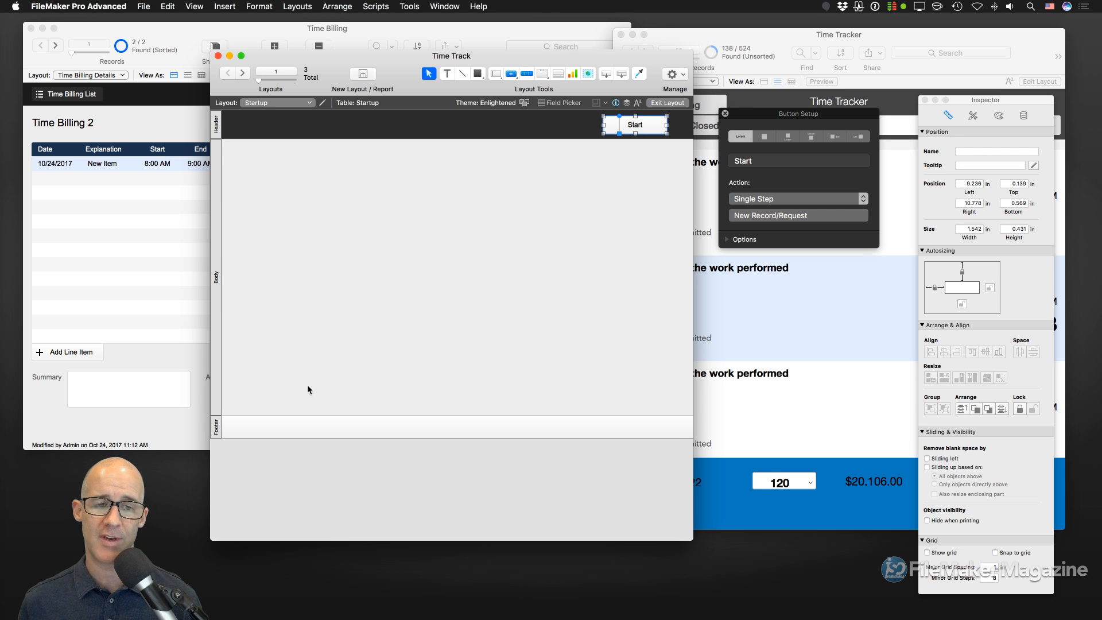
left_click_drag(257, 415, 288, 302)
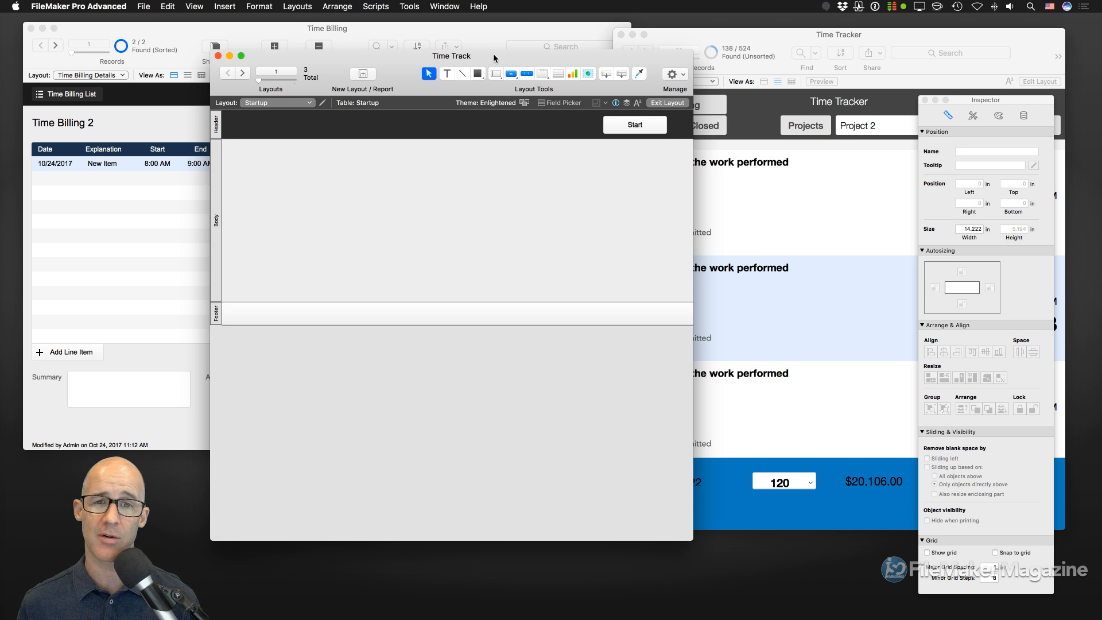
left_click_drag(495, 55, 561, 52)
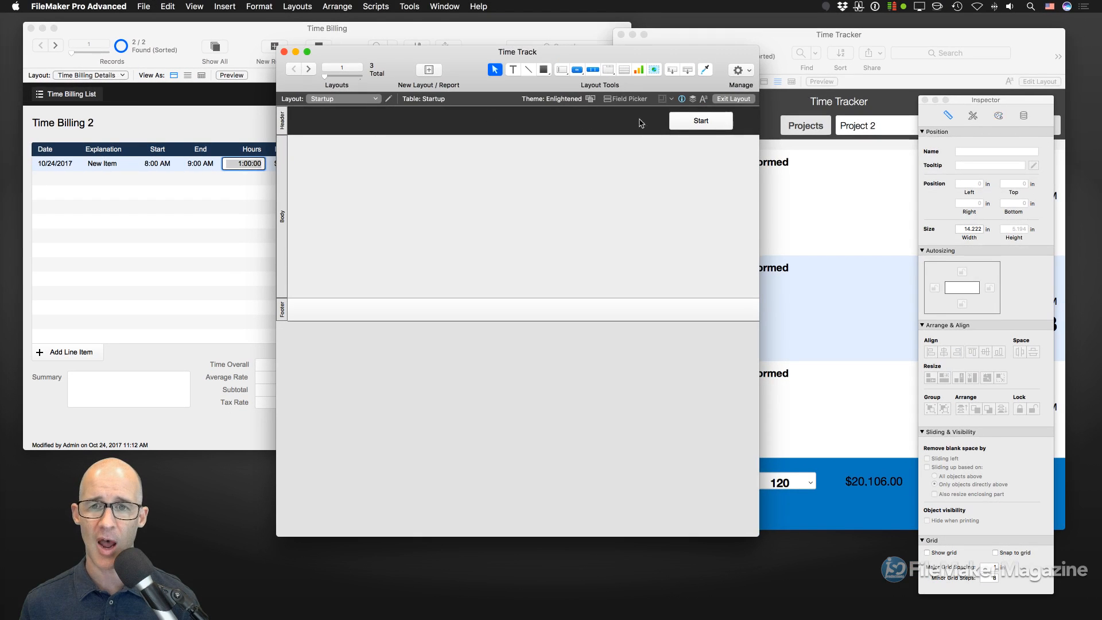
left_click(685, 124)
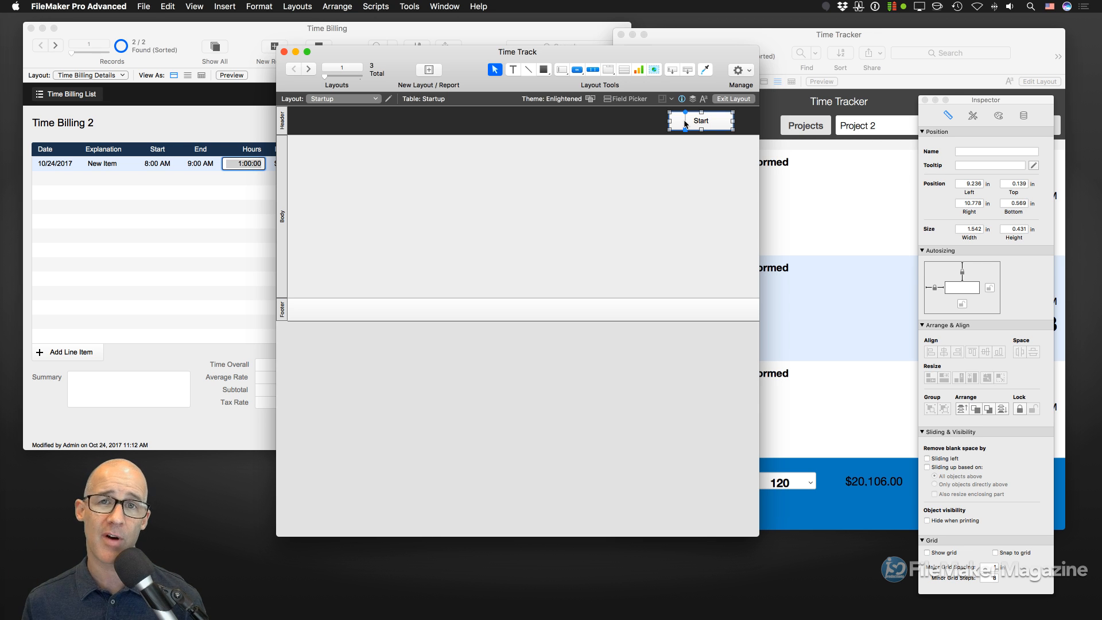
key("super+shift+d")
key("Escape")
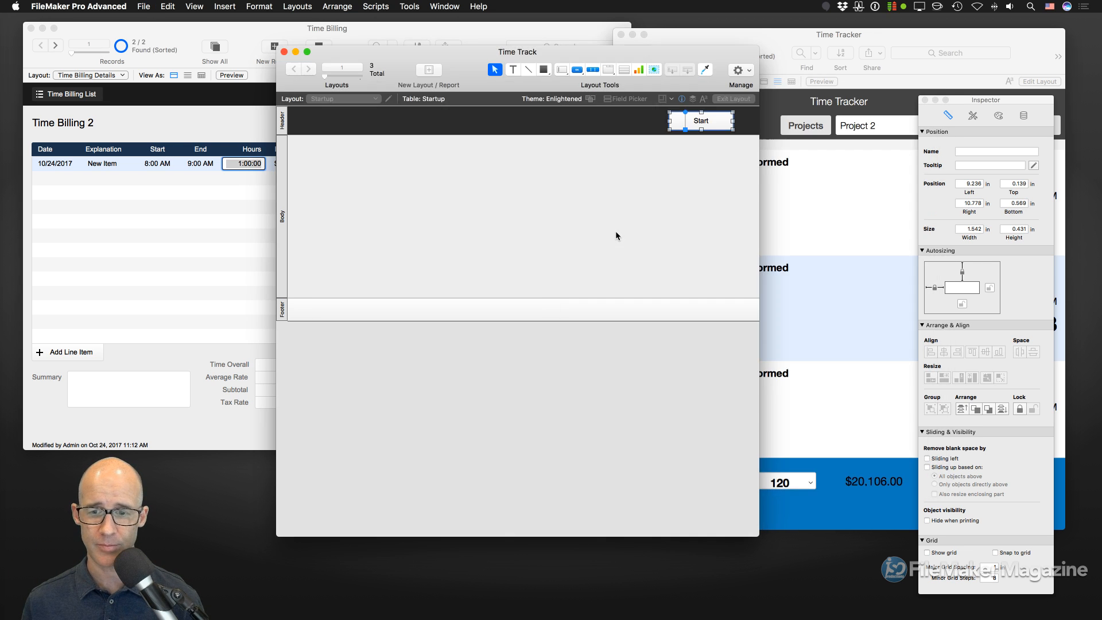
- Add a Go to Layout step to the Startup script in Script Workspace
key("super+shift+s")
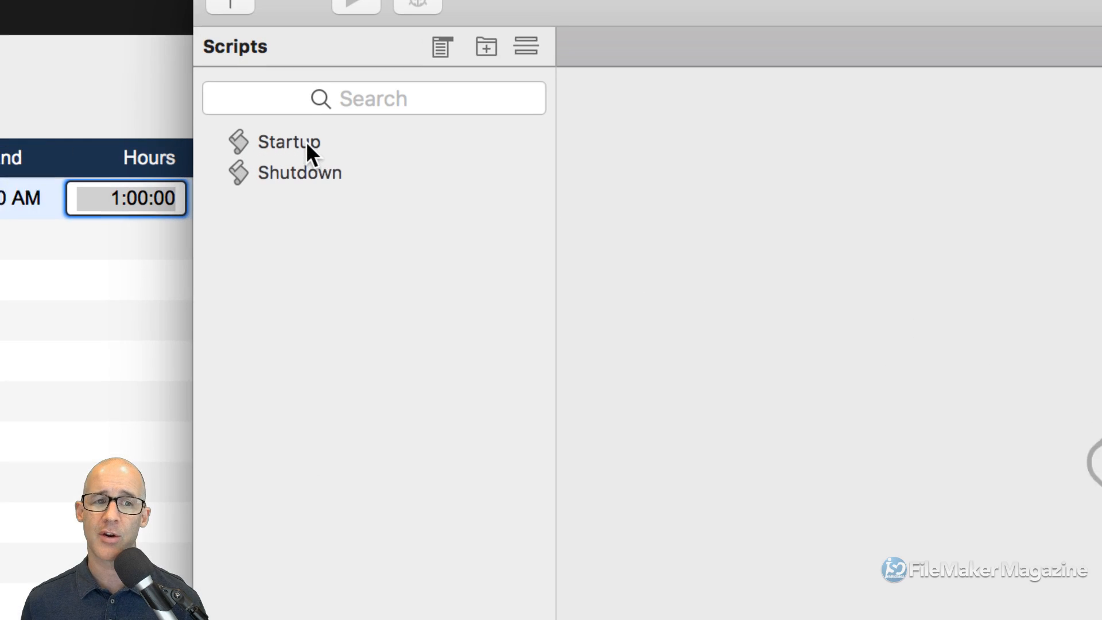
left_click(307, 143)
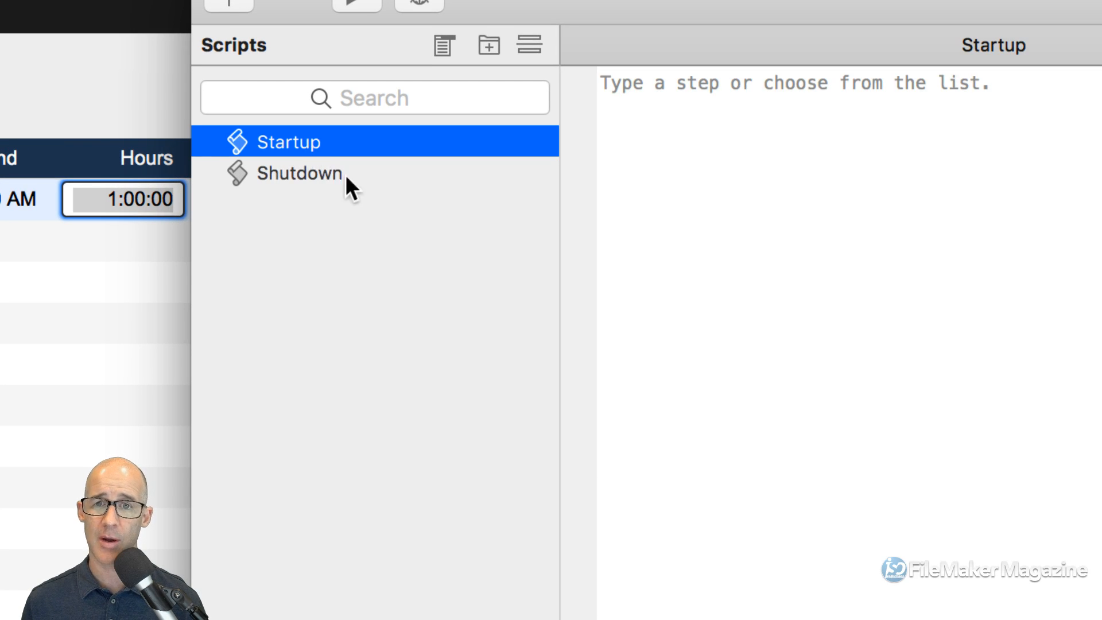
left_click(701, 184)
type("go")
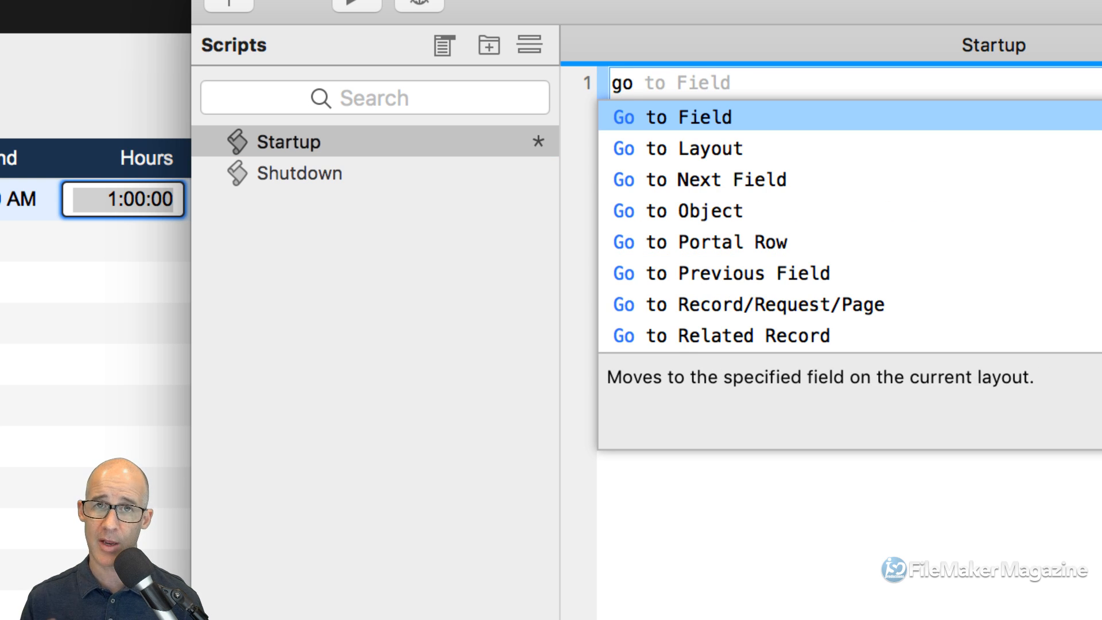
type(" to ")
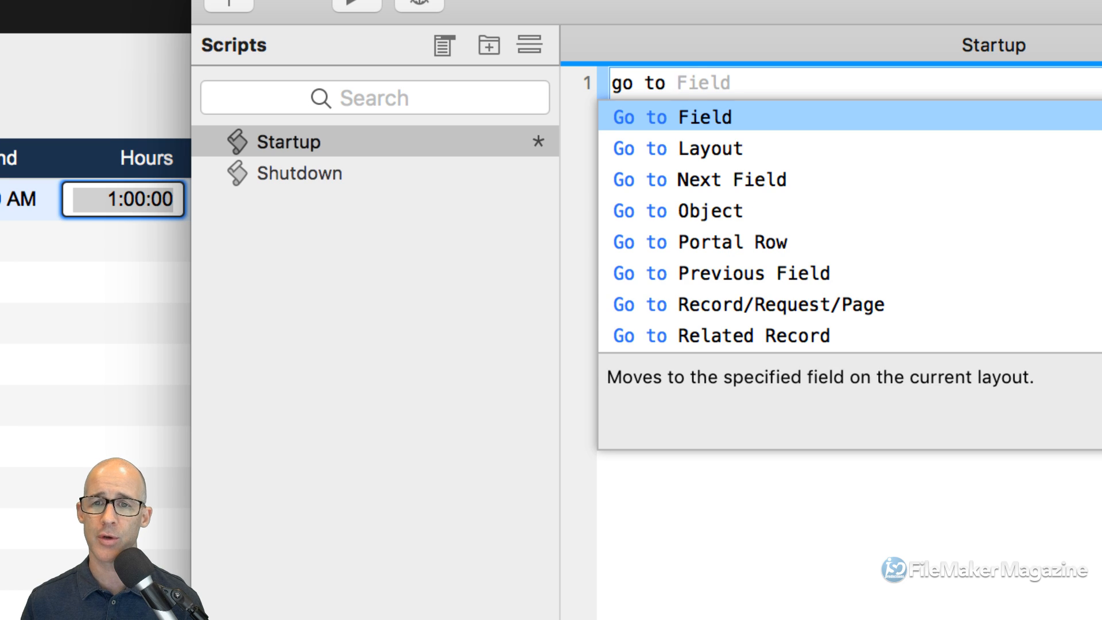
type("loa")
key("BackSpace")
key("BackSpace")
type("ay")
key("Return")
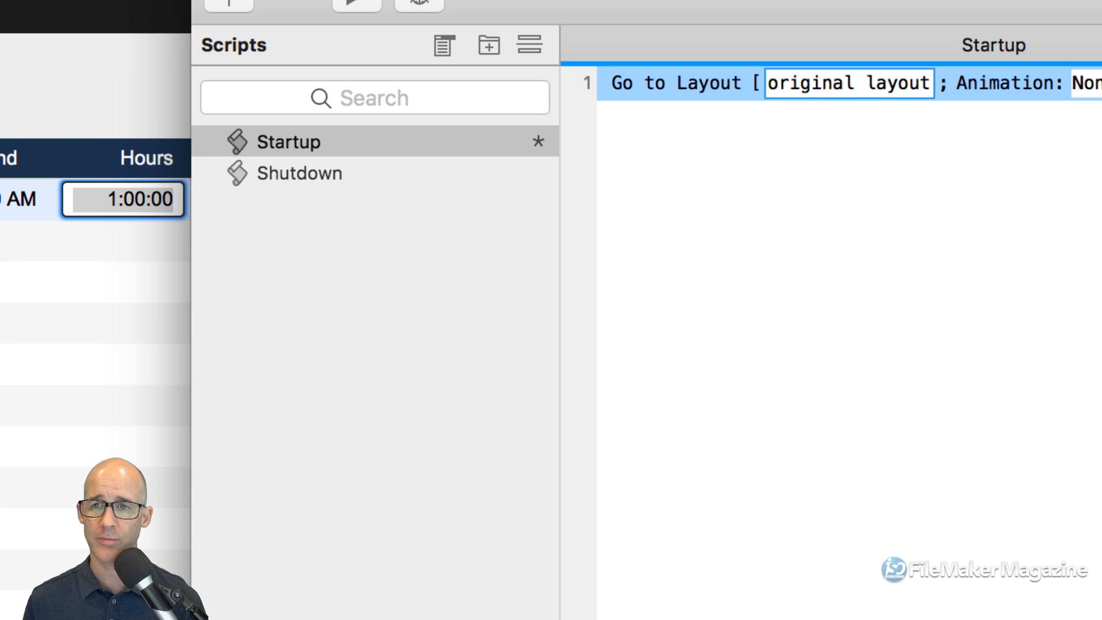
- Target the Go to Layout step at the Time layout and save the script
left_click(877, 77)
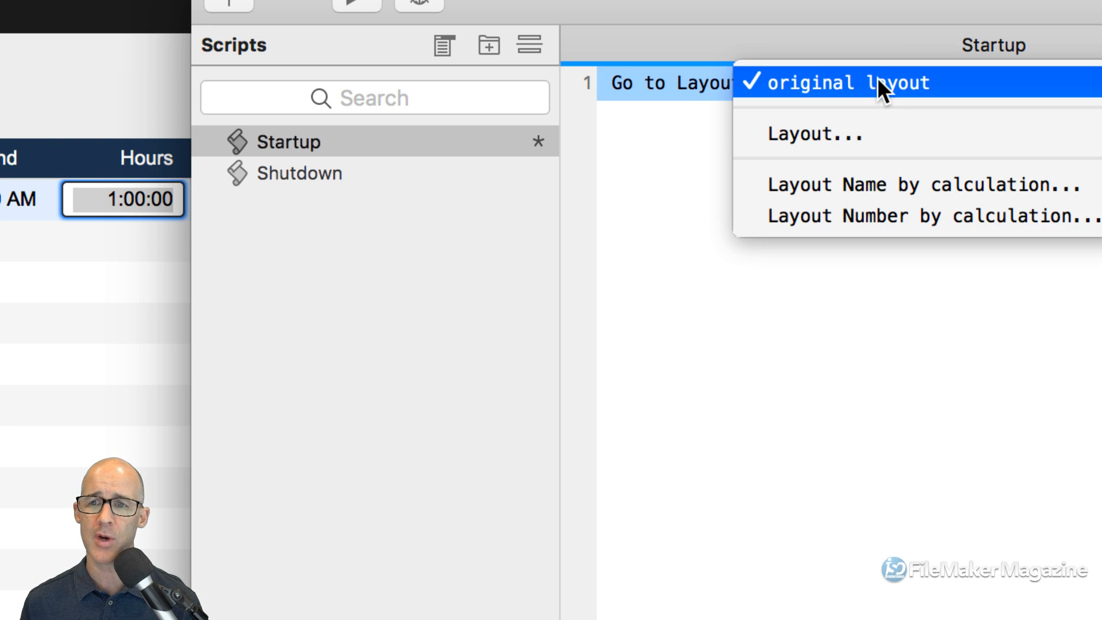
left_click(855, 134)
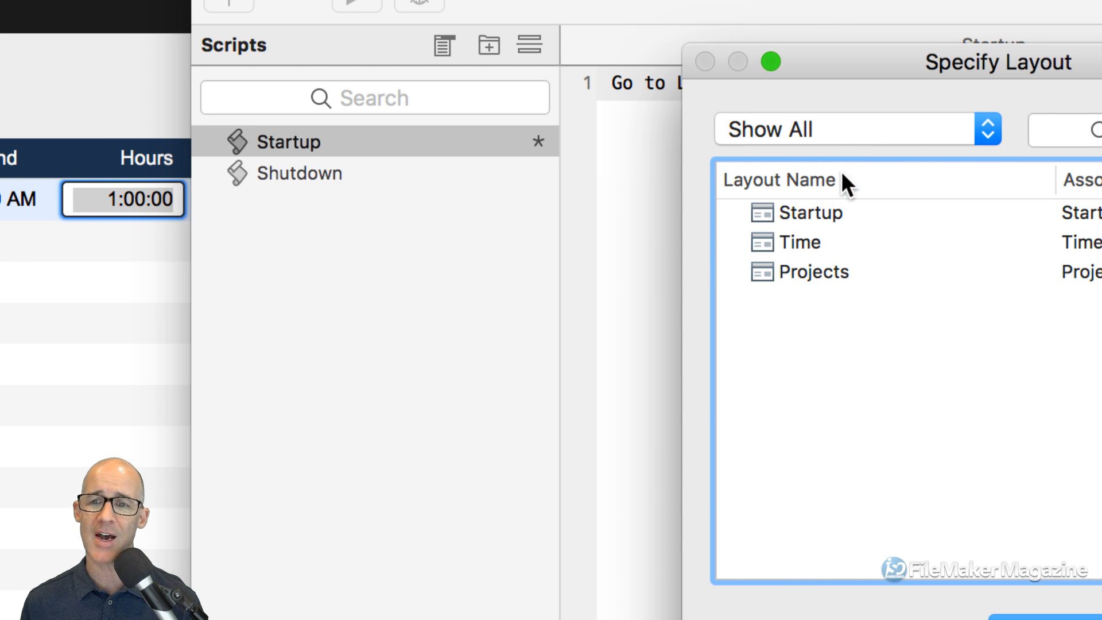
left_click(810, 244)
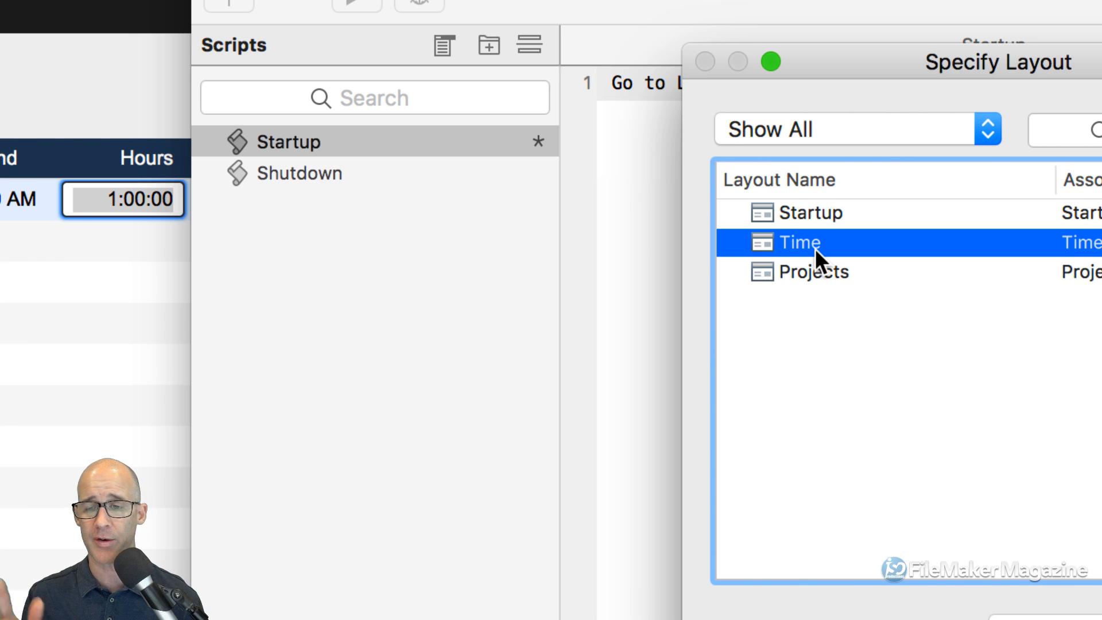
key("Return")
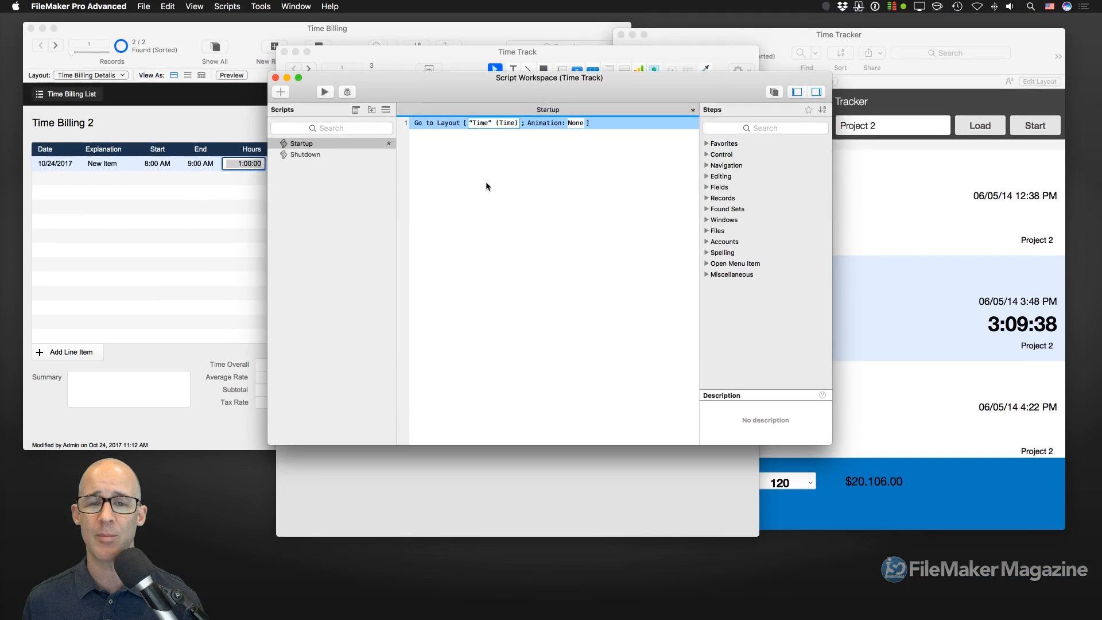
key("super+s")
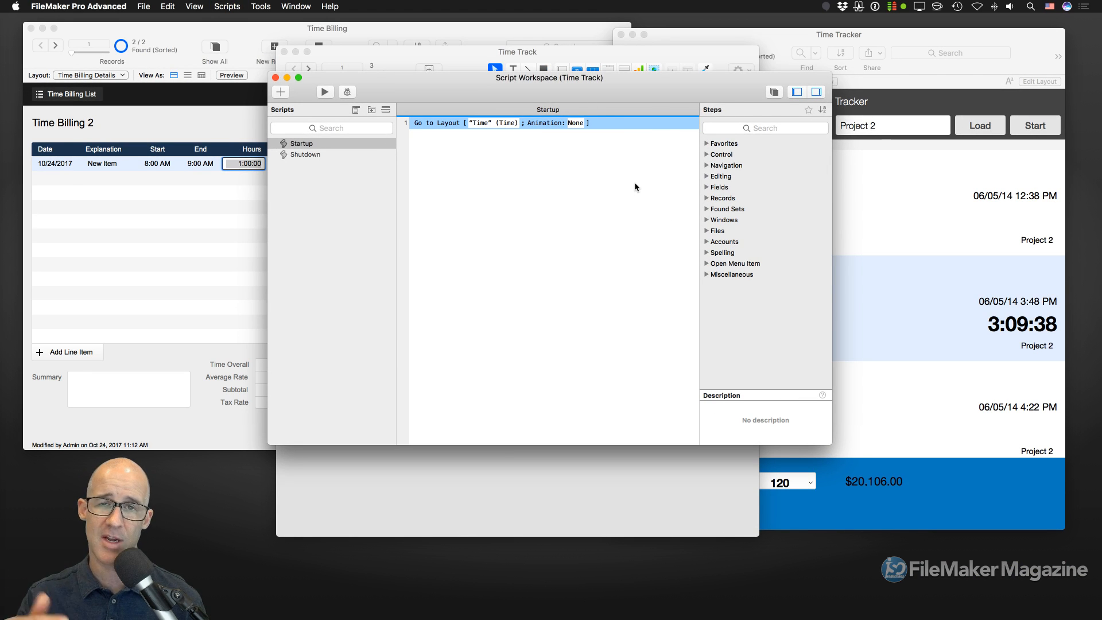
left_click_drag(516, 91, 578, 90)
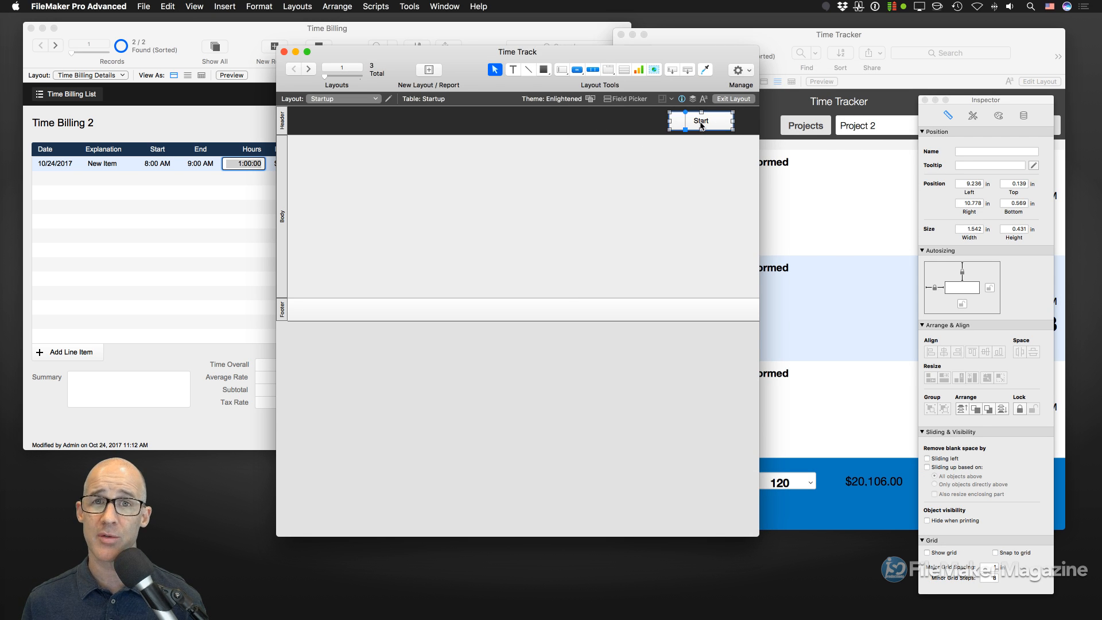
- Cut the Start button, switch to the Time layout, and save Startup with auto-save enabled
key("BackSpace")
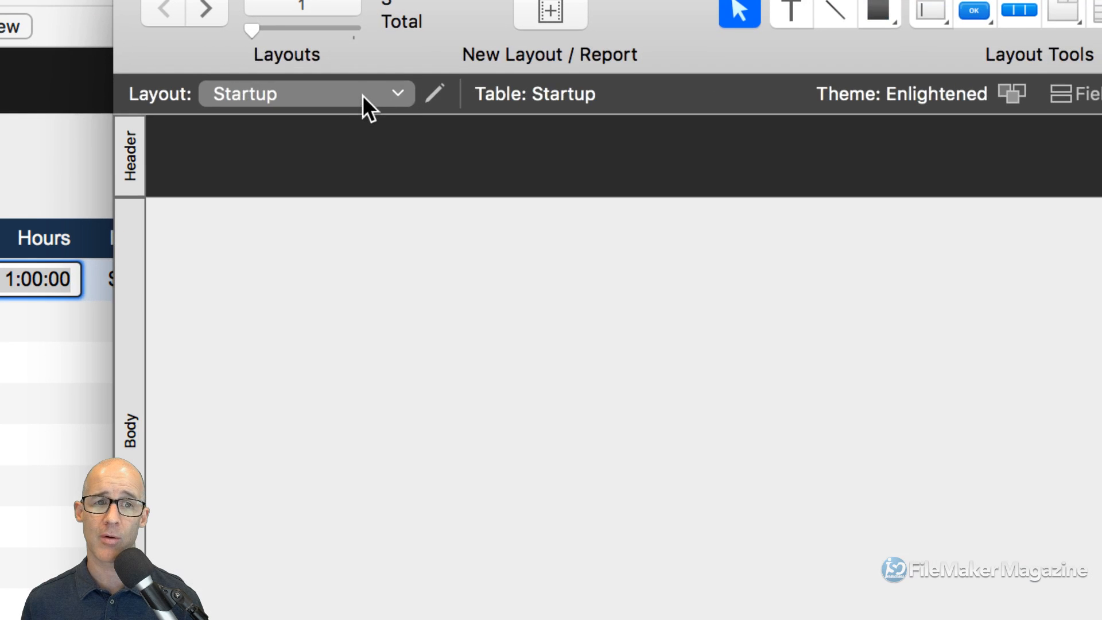
left_click(364, 102)
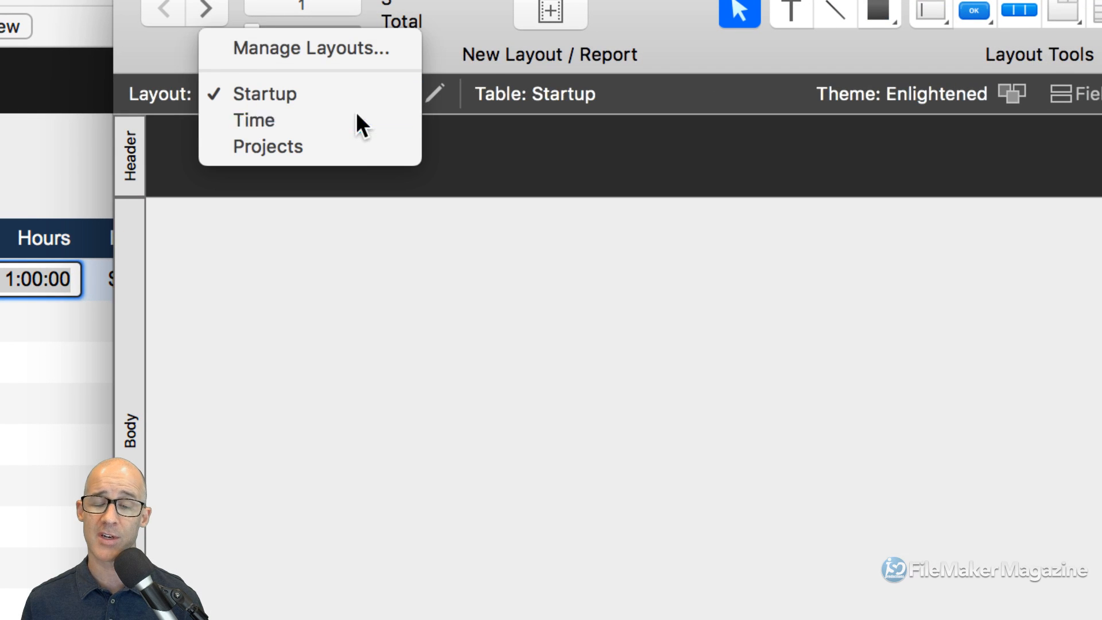
left_click(361, 107)
left_click(766, 359)
left_click_drag(835, 247, 525, 167)
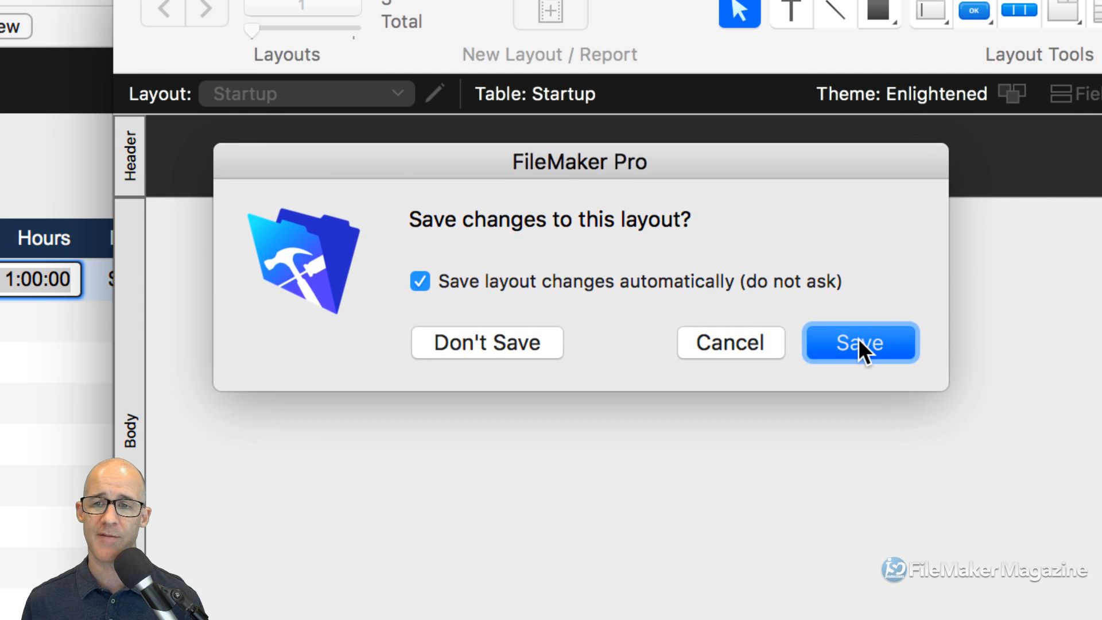
left_click(860, 342)
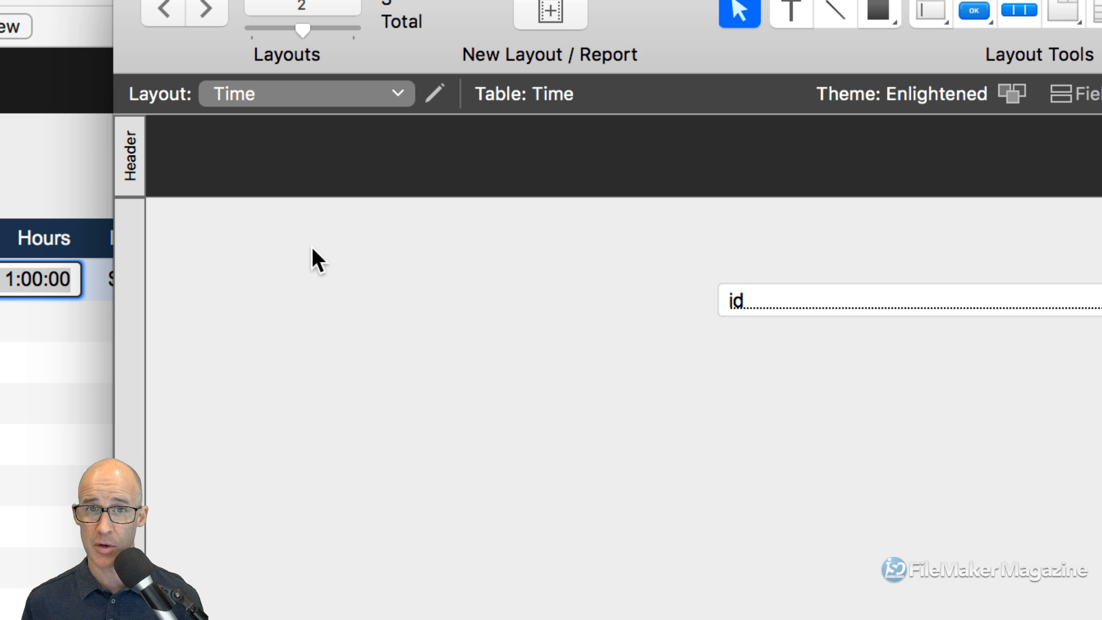
- Paste the Start button into the Time layout header at the right
key("super+v")
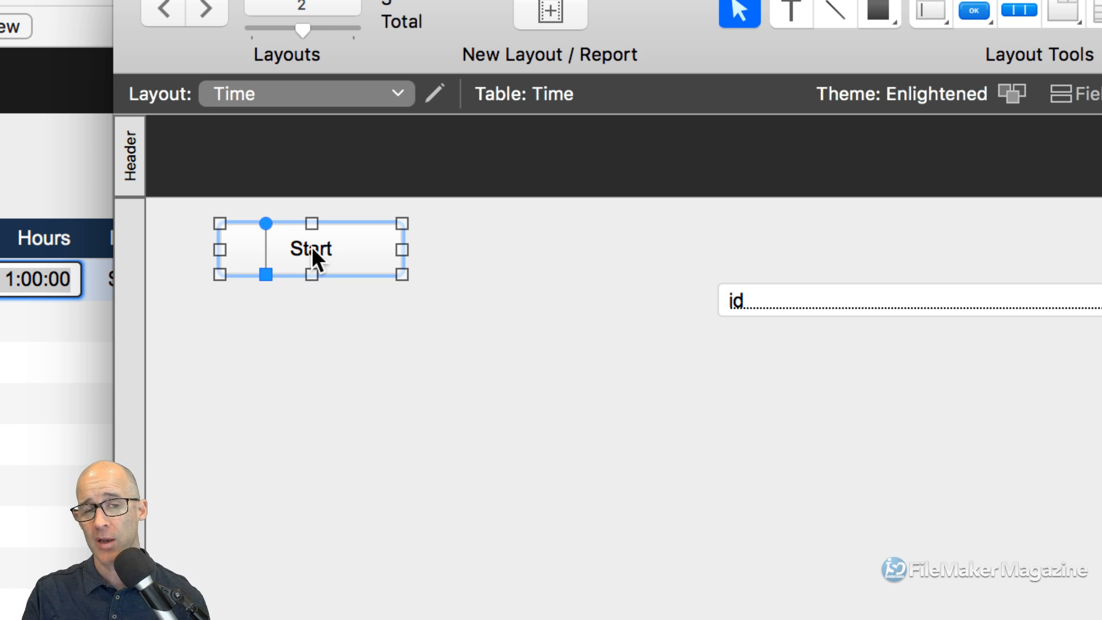
left_click_drag(313, 250, 917, 150)
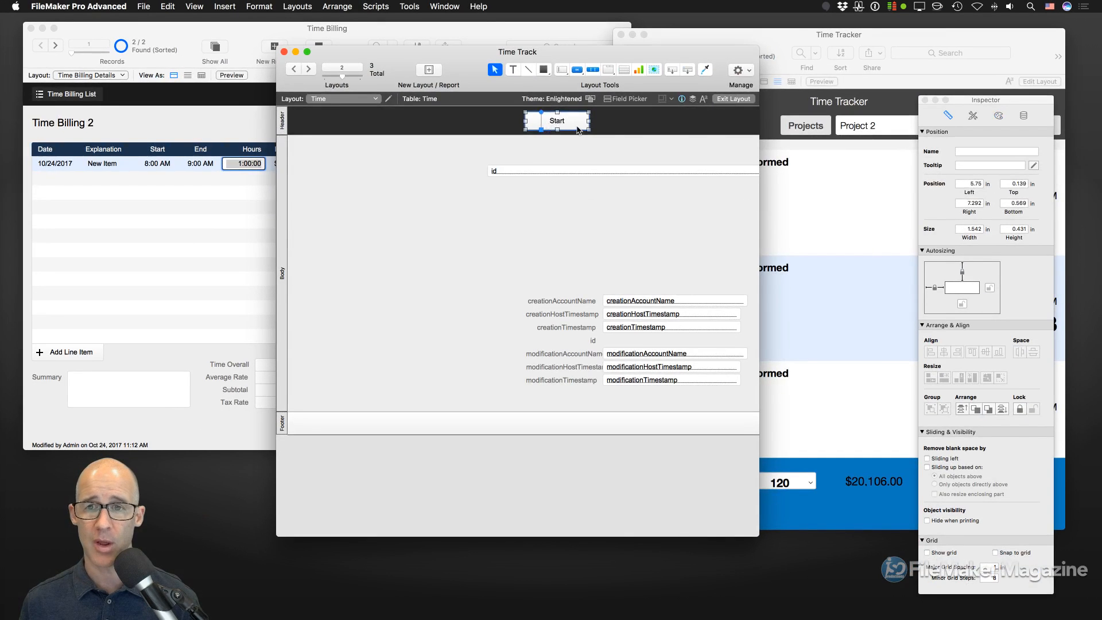
left_click_drag(973, 171, 721, 128)
- Move the id and timestamp fields up and delete the three modification fields
left_click_drag(529, 269, 672, 399)
left_click_drag(651, 353, 467, 249)
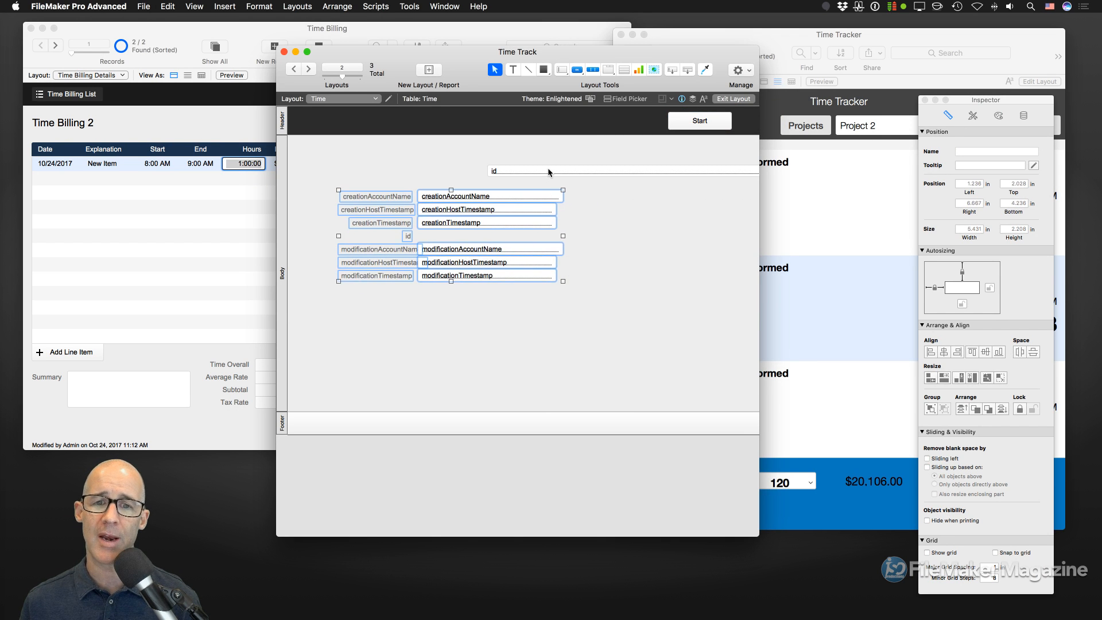
left_click_drag(549, 173, 409, 163)
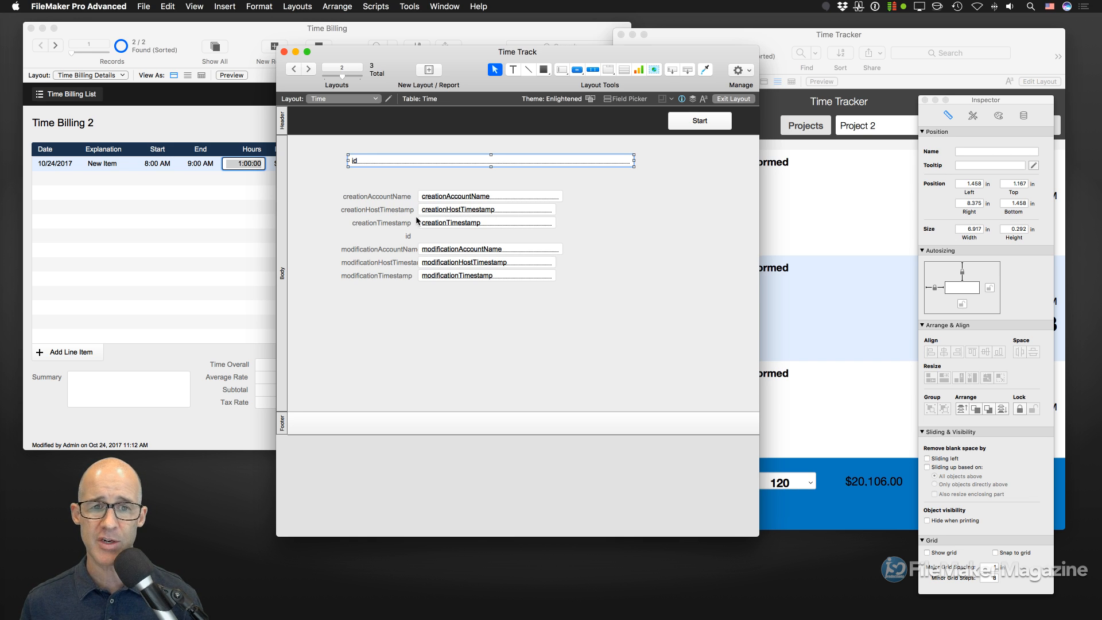
left_click_drag(545, 307, 324, 148)
key("Delete")
- Narrow id, reposition creationTimestamp, and delete creationAccountName and creationHostTimestamp with labels
left_click_drag(598, 144, 488, 145)
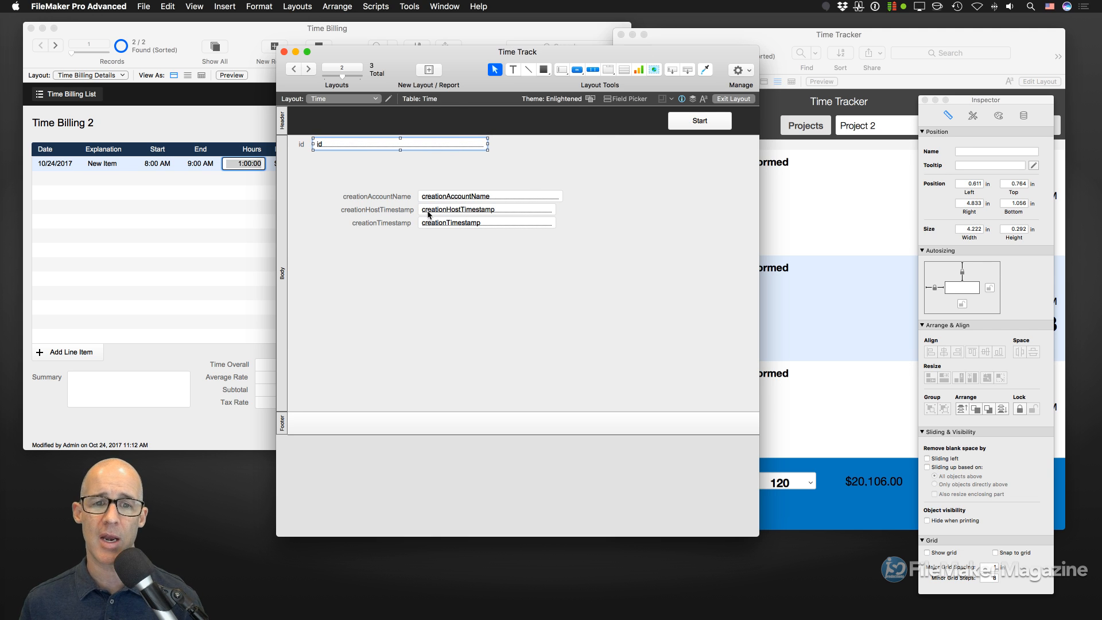
left_click(410, 226)
left_click(442, 227, "shift")
left_click_drag(442, 226, 539, 169)
left_click_drag(511, 225, 388, 195)
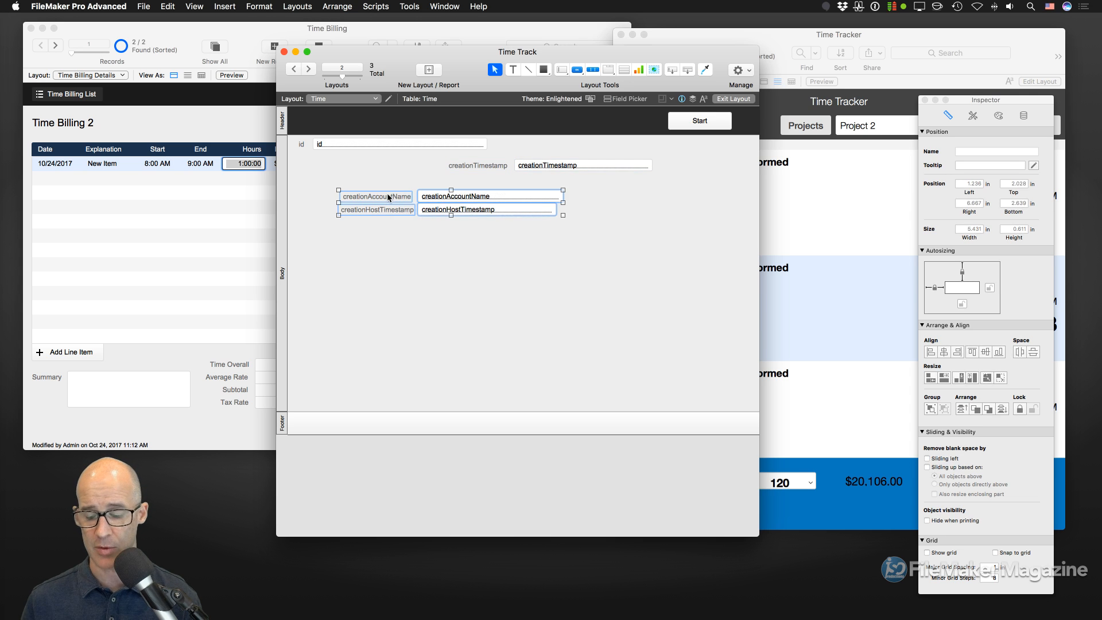
key("Delete")
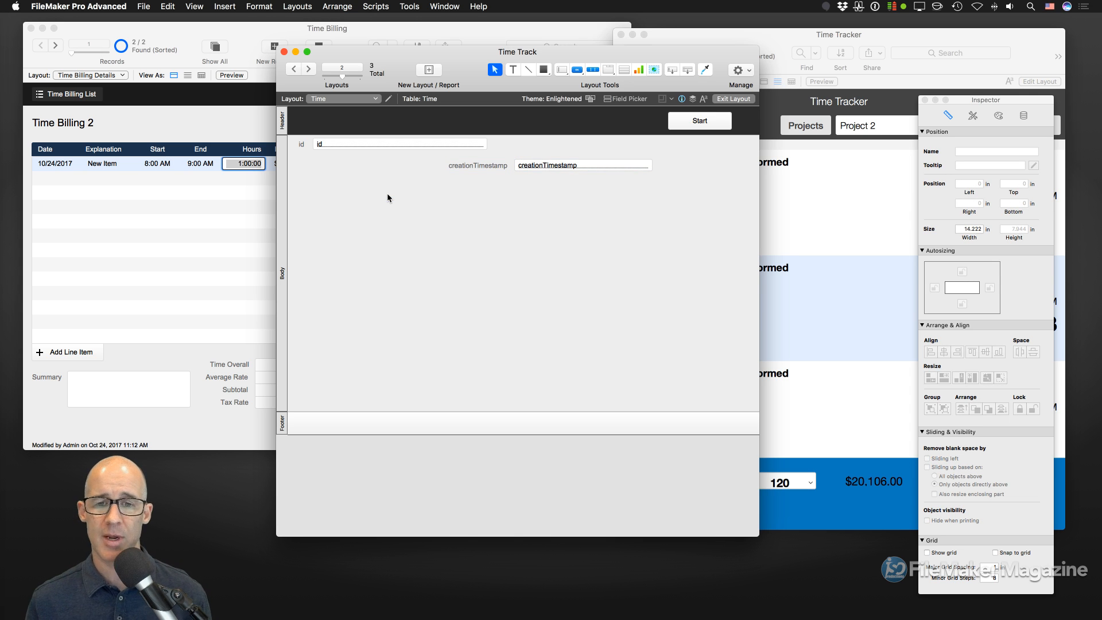
- Shorten the body, narrow the layout to 9.25 inches, and move Start left
left_click_drag(360, 412, 366, 246)
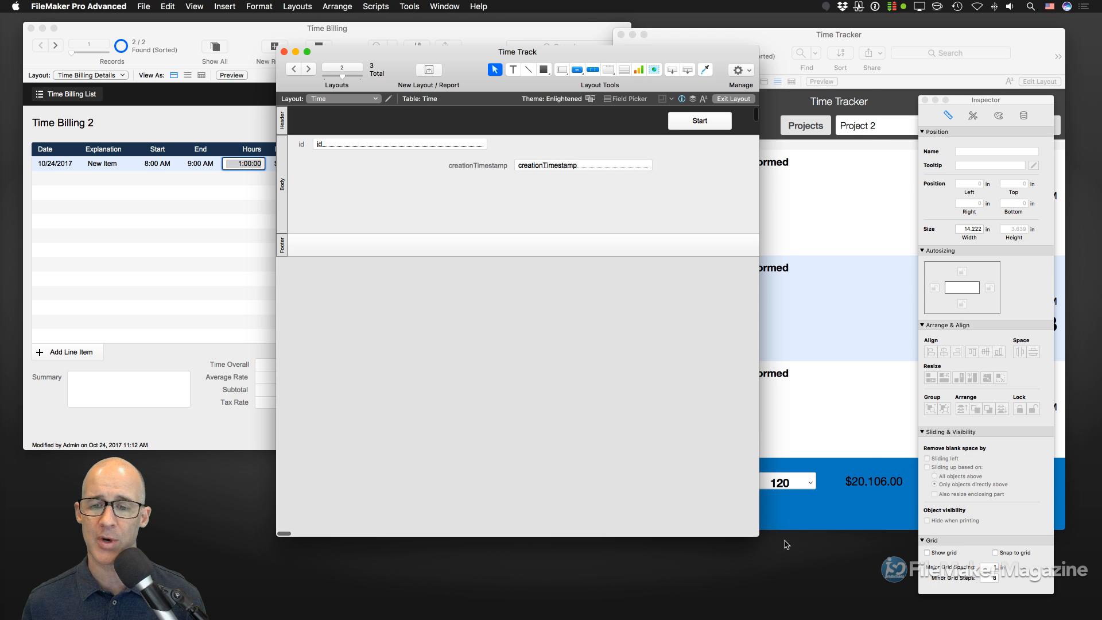
left_click_drag(758, 536, 877, 509)
scroll(827, 172, "right", 2)
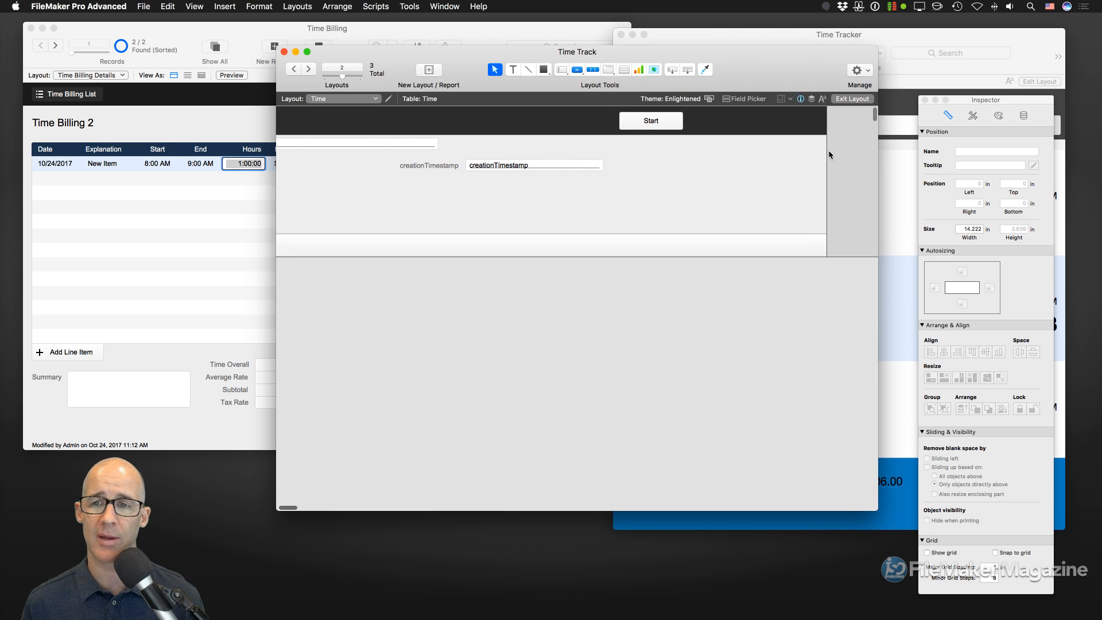
left_click_drag(825, 143, 621, 163)
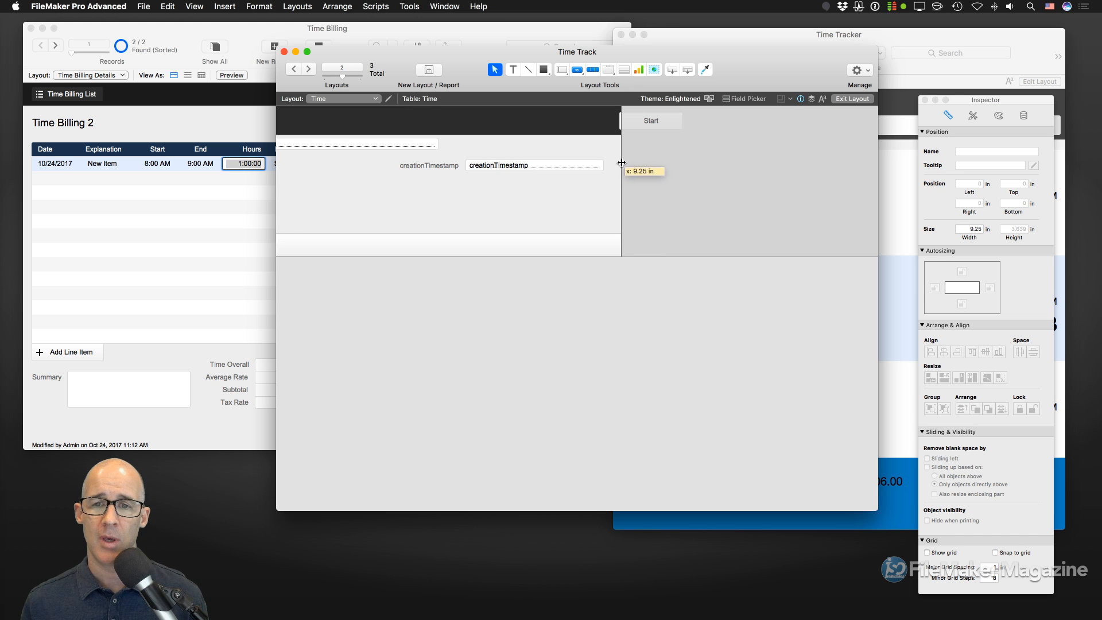
left_click_drag(645, 121, 572, 120)
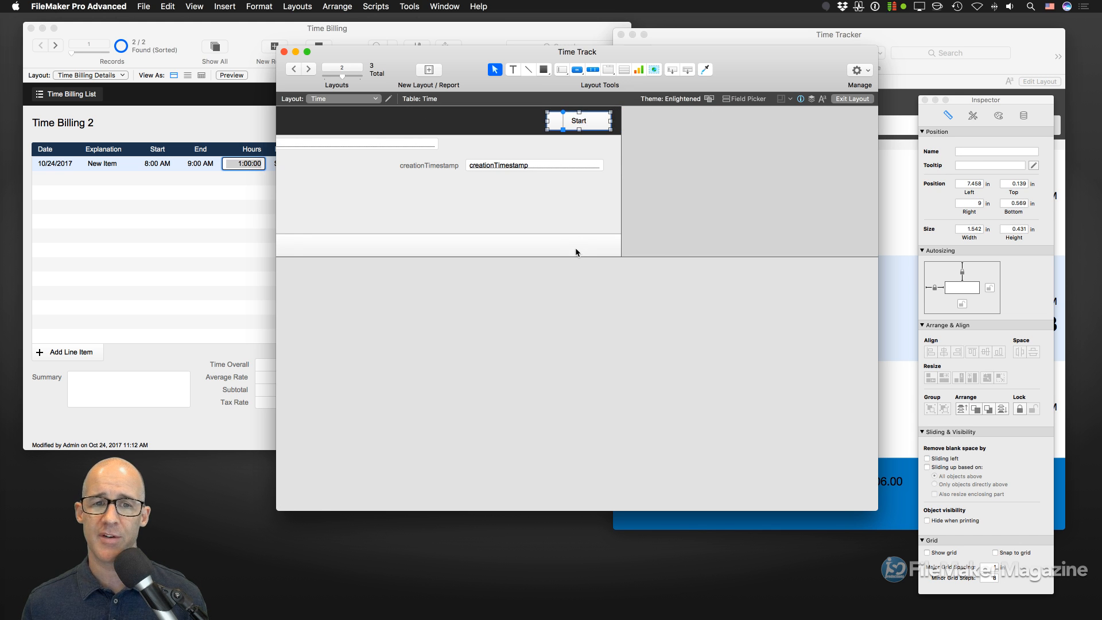
scroll(576, 252, "left", 2)
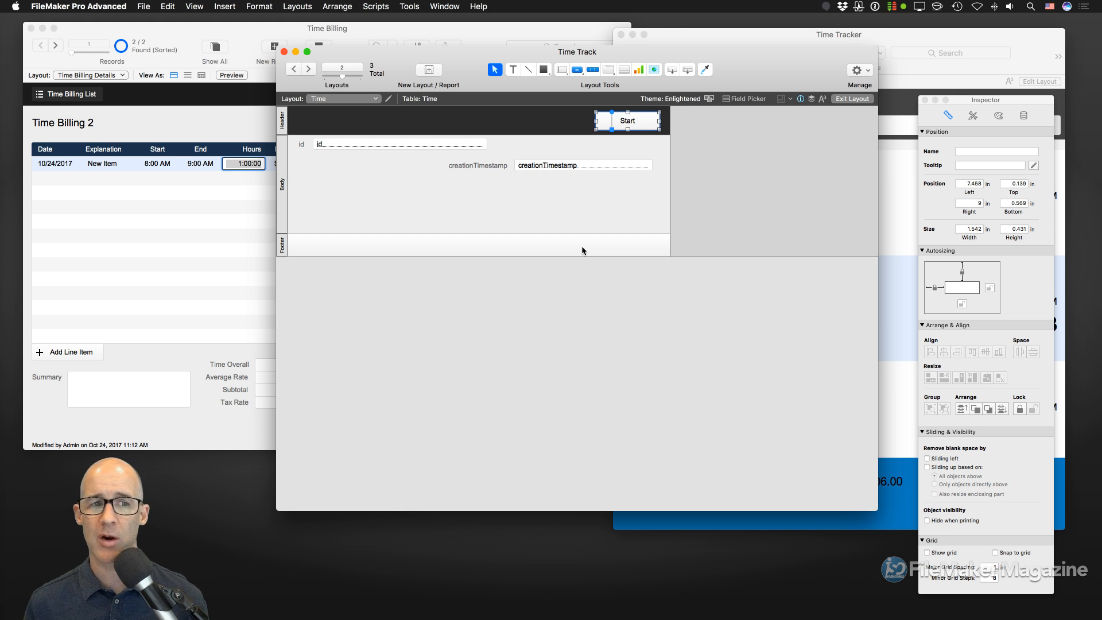
left_click(244, 129)
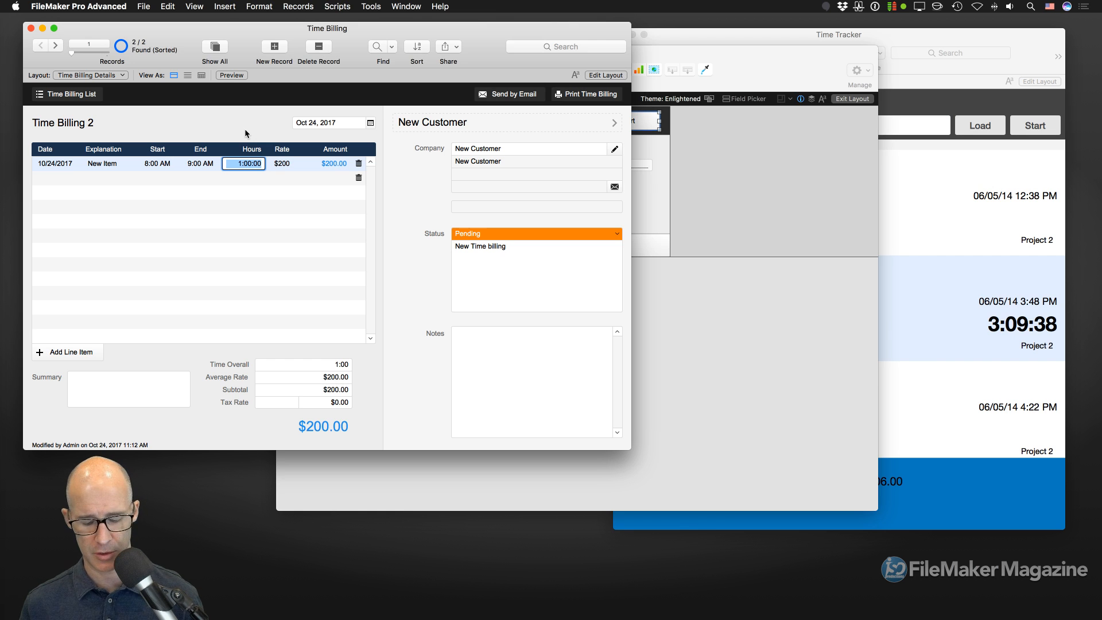
key("super+shift+s")
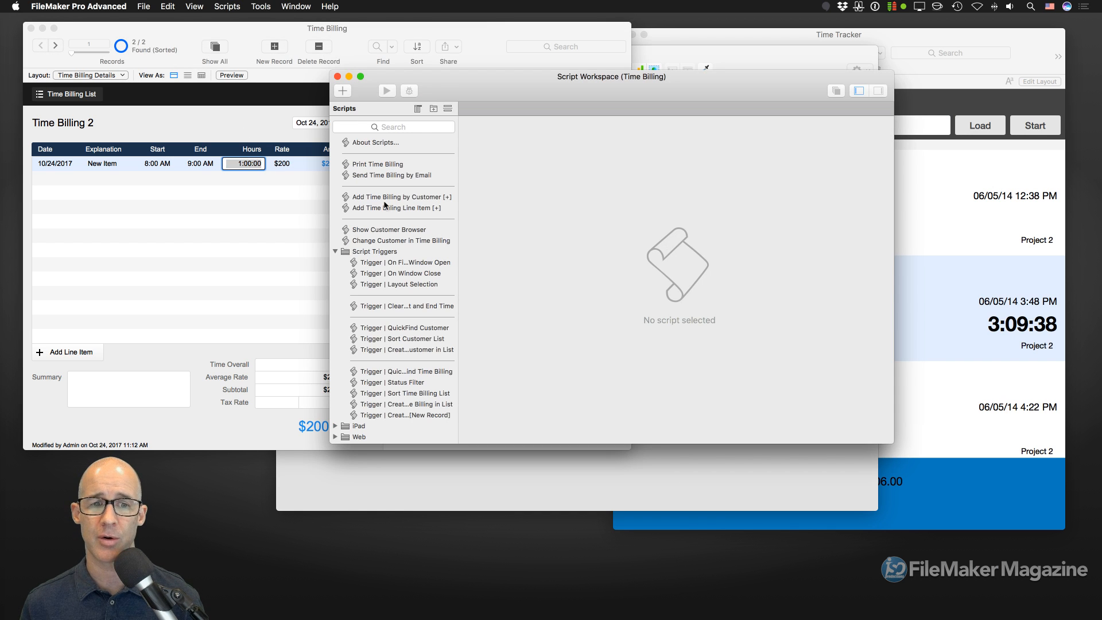
left_click(337, 77)
key("super+shift+l")
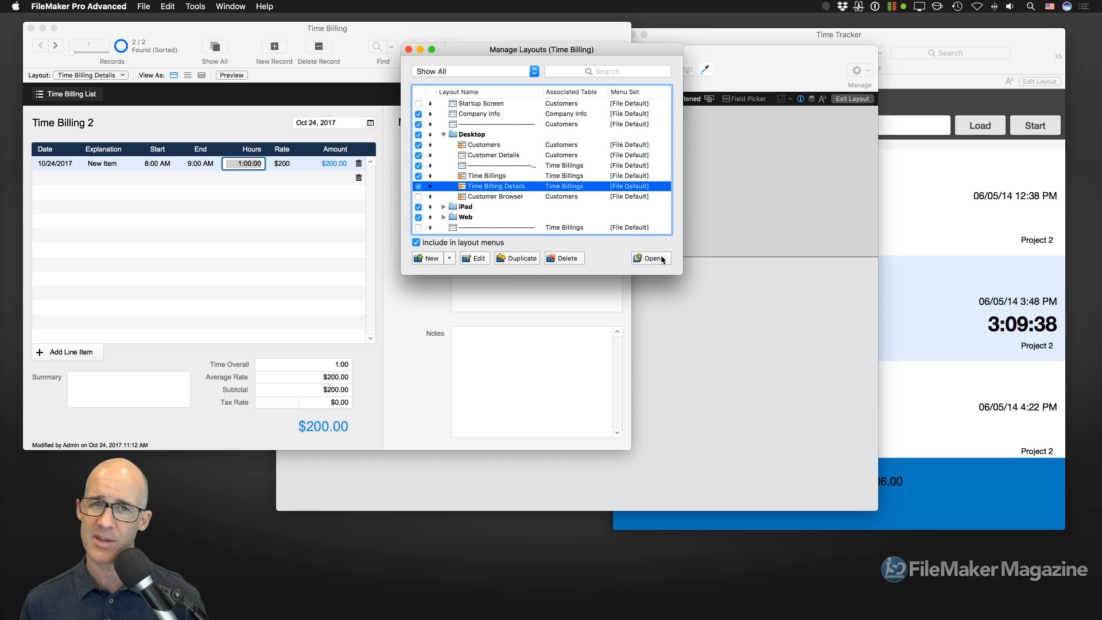
left_click_drag(682, 273, 752, 486)
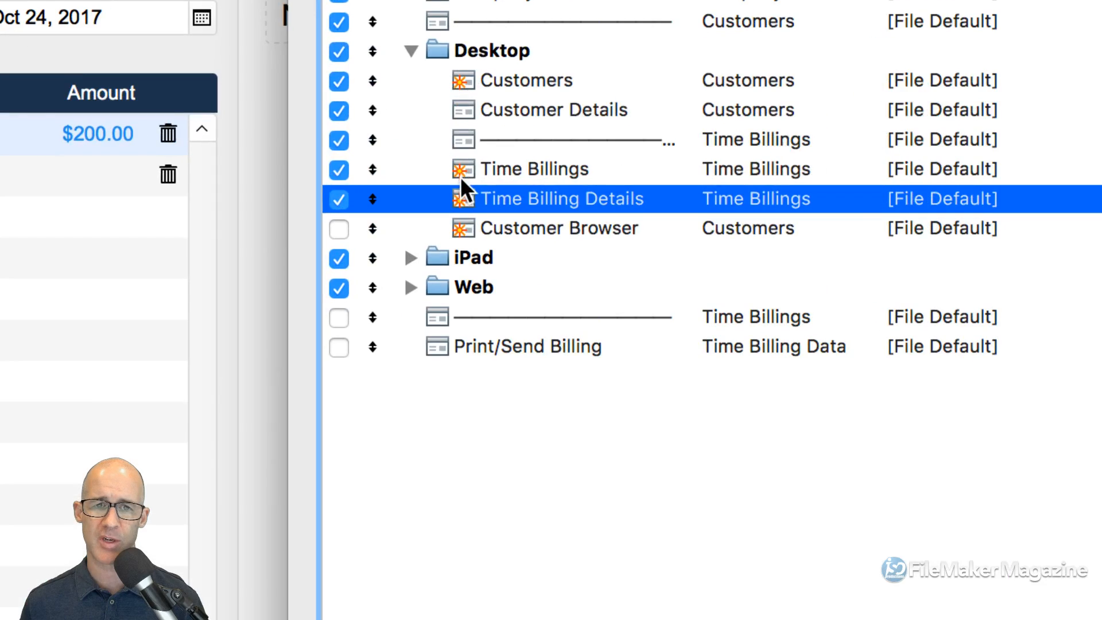
left_click(411, 51)
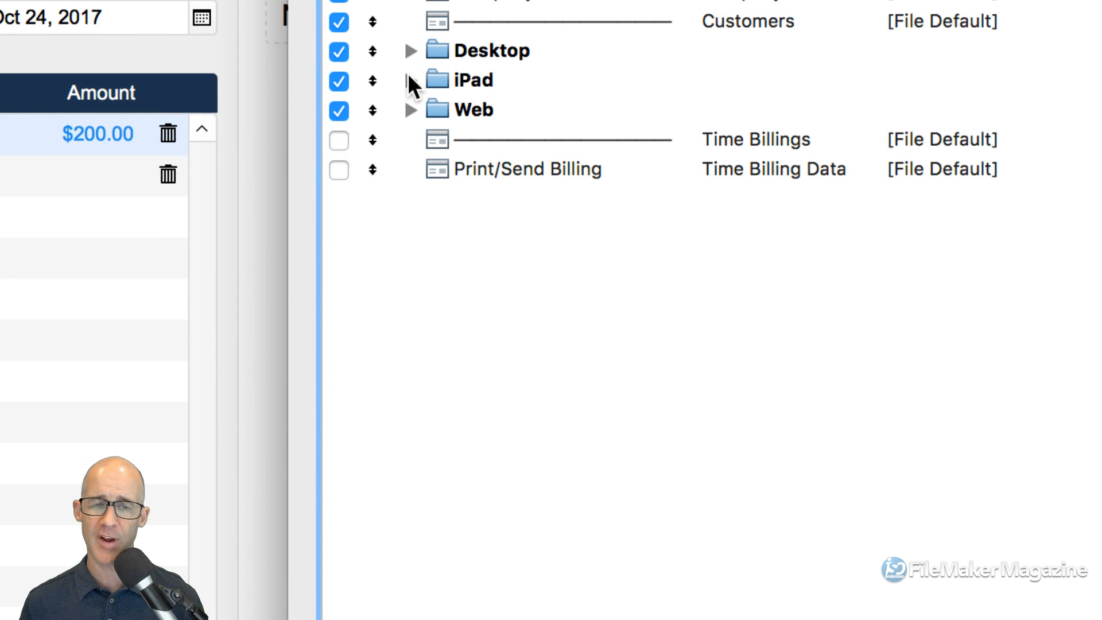
left_click(434, 48)
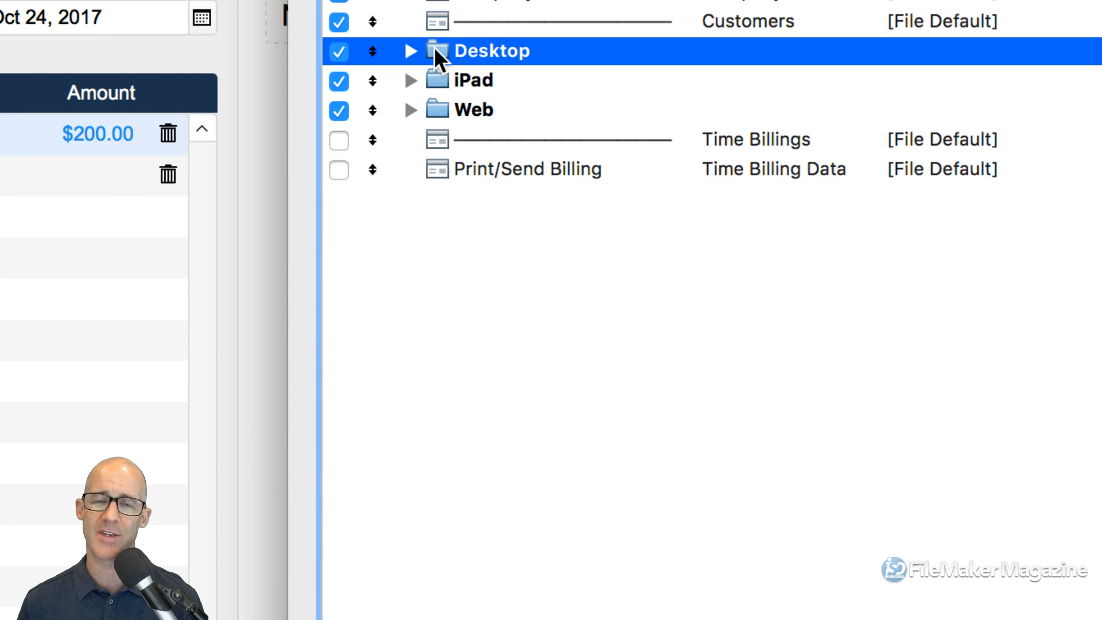
left_click(434, 78)
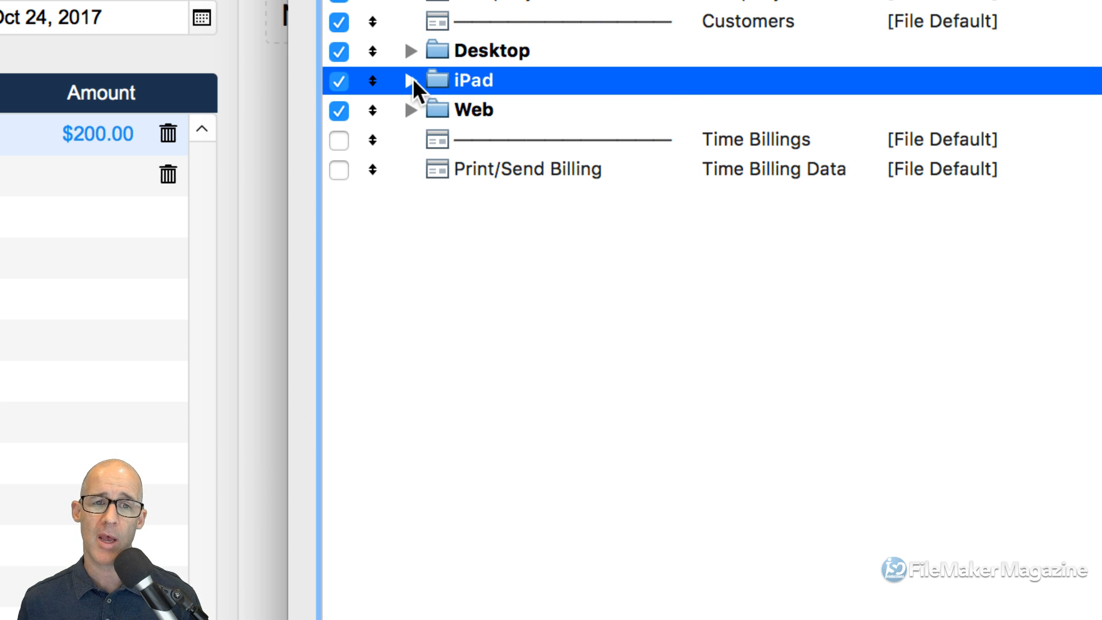
left_click(412, 79)
left_click(410, 51)
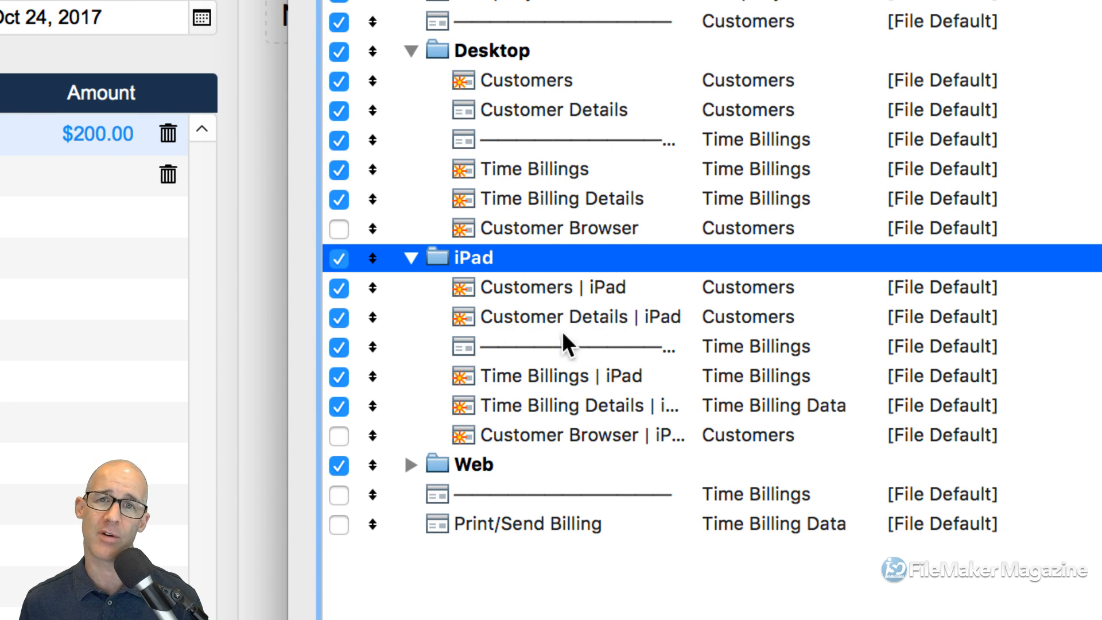
left_click(408, 256)
left_click(408, 51)
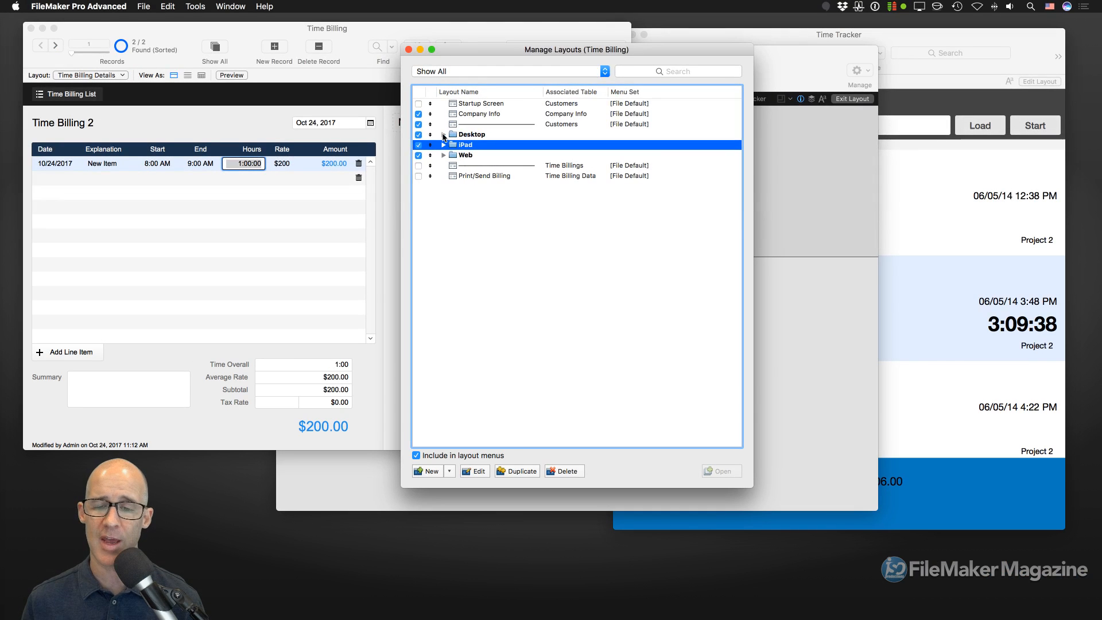
left_click(408, 49)
left_click(827, 180)
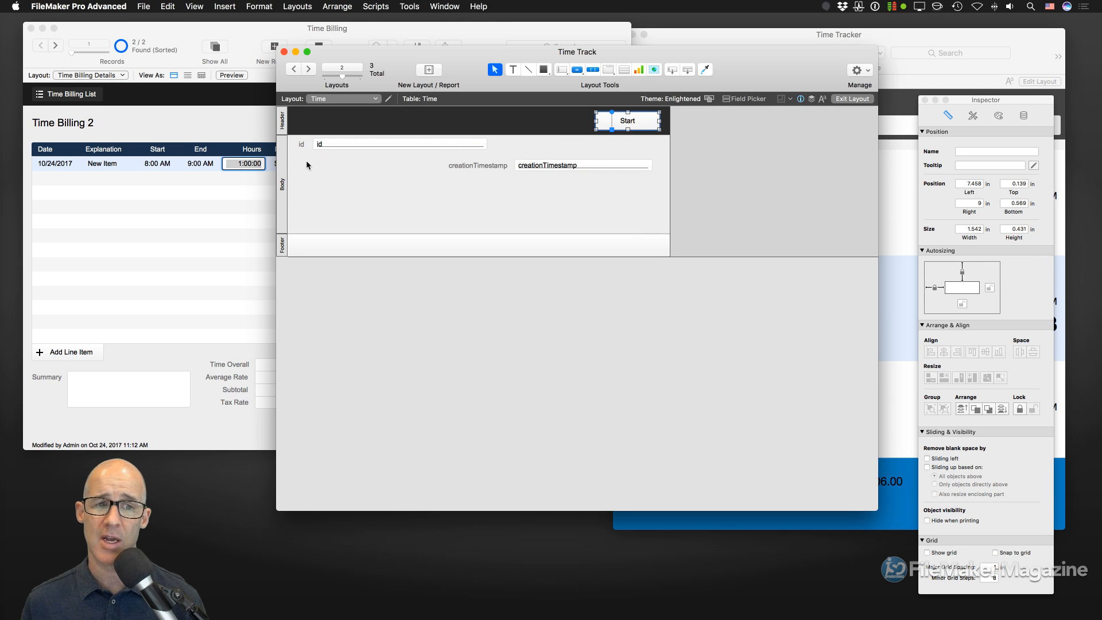
- With the Body selected, skip Custom Size and add the iPad 768 x 916 portrait guide
left_click(284, 175)
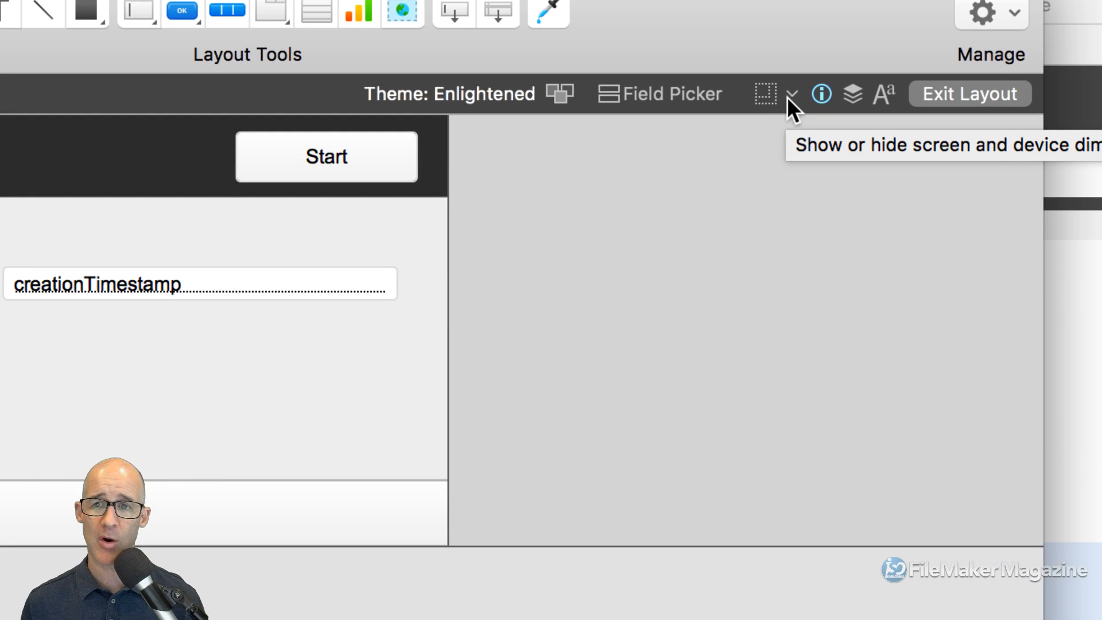
left_click(786, 96)
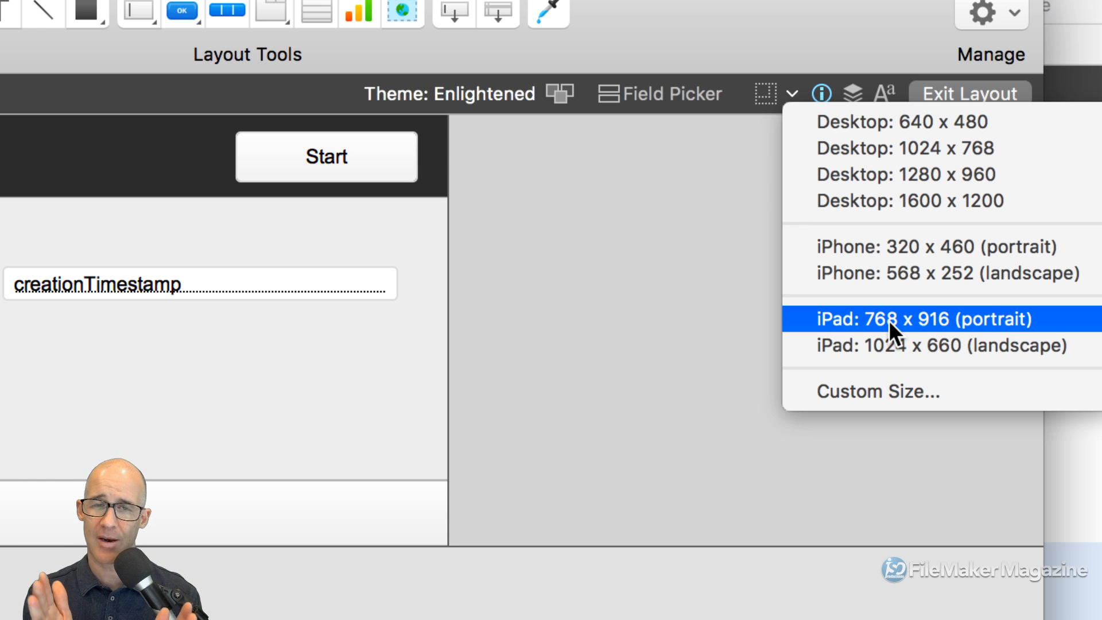
left_click(877, 393)
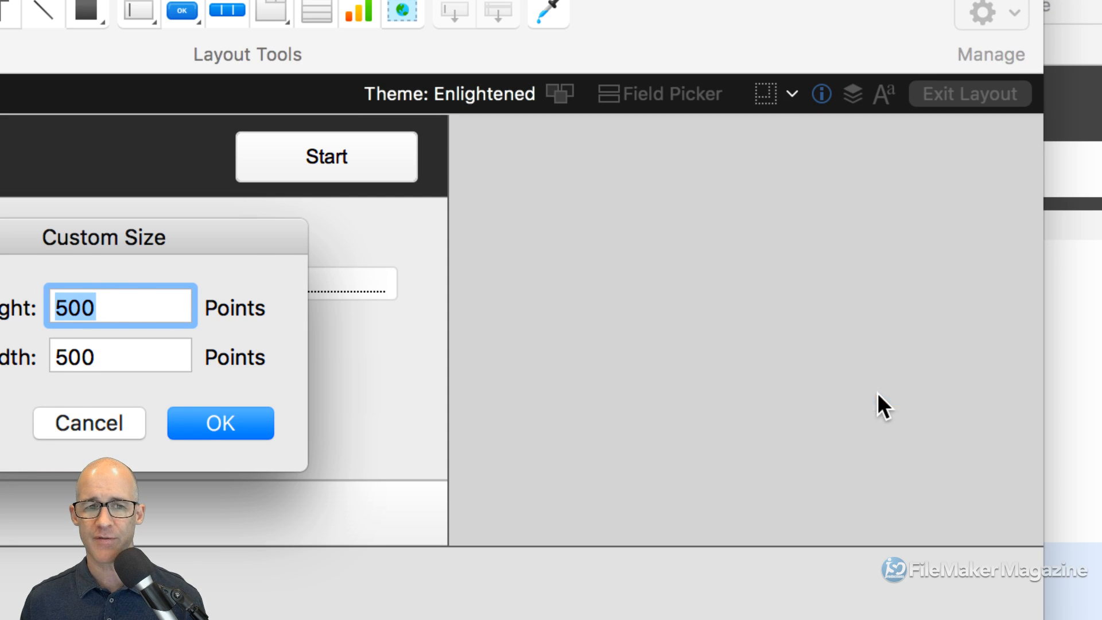
left_click_drag(248, 248, 846, 137)
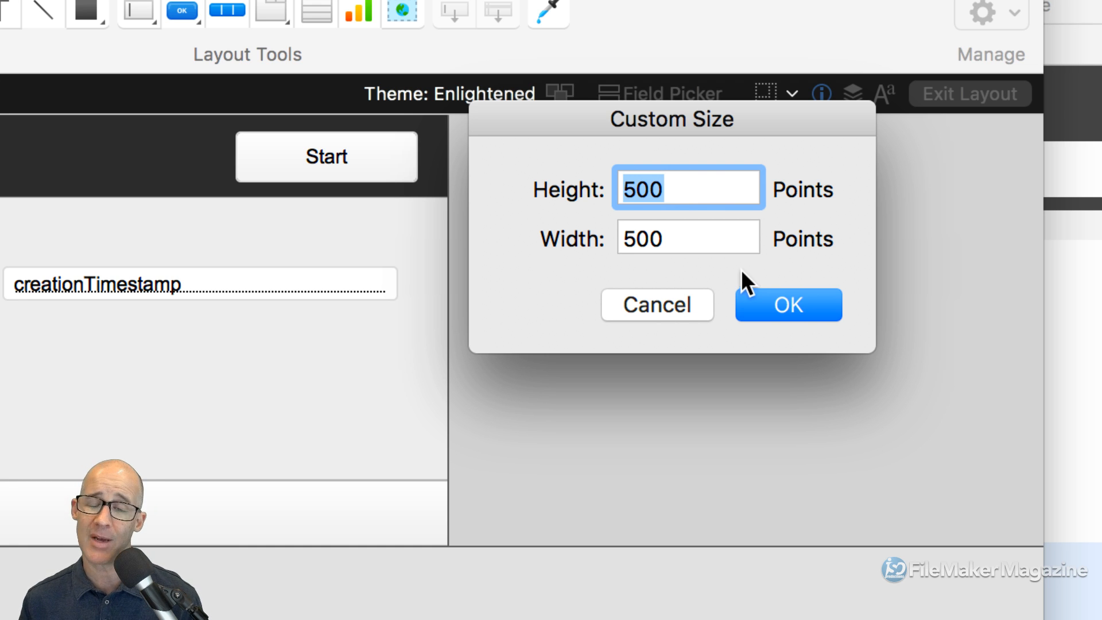
left_click(678, 306)
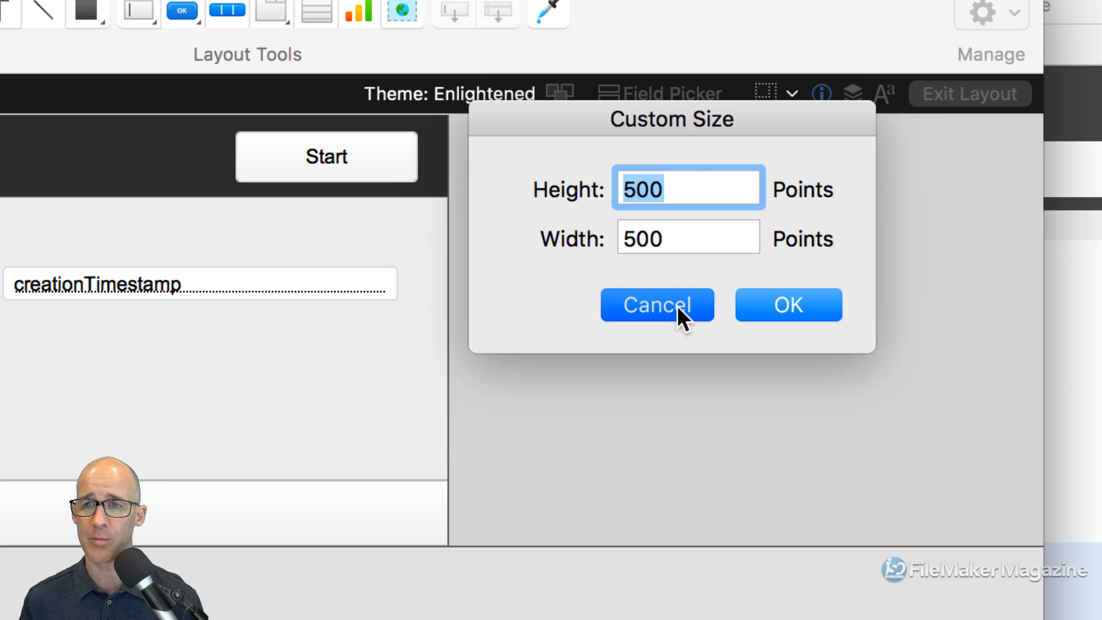
left_click(790, 93)
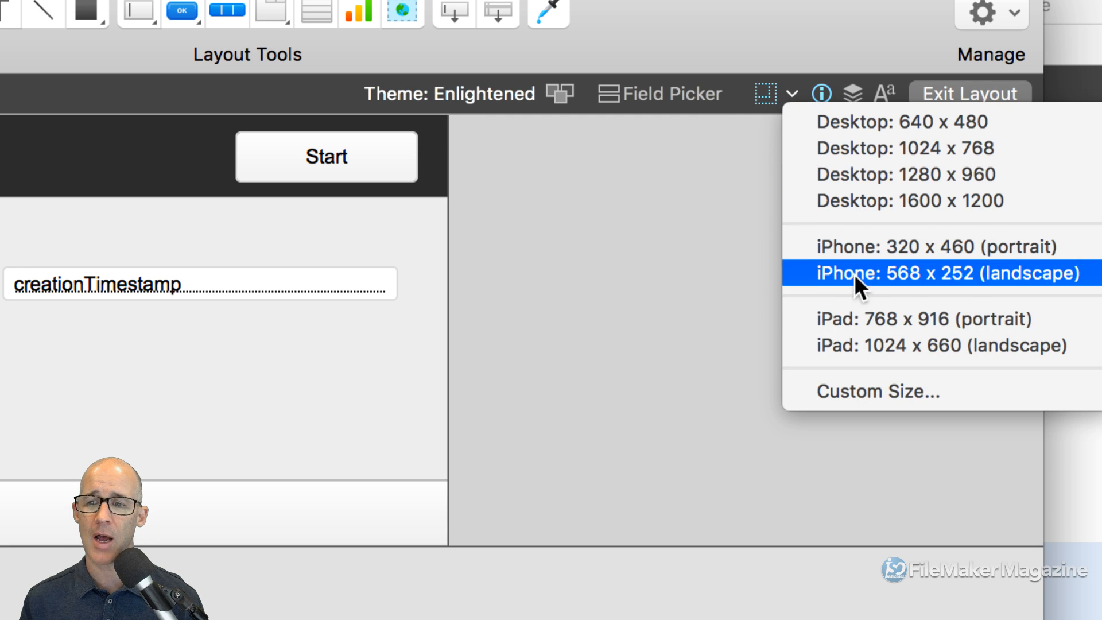
left_click(918, 318)
left_click(791, 94)
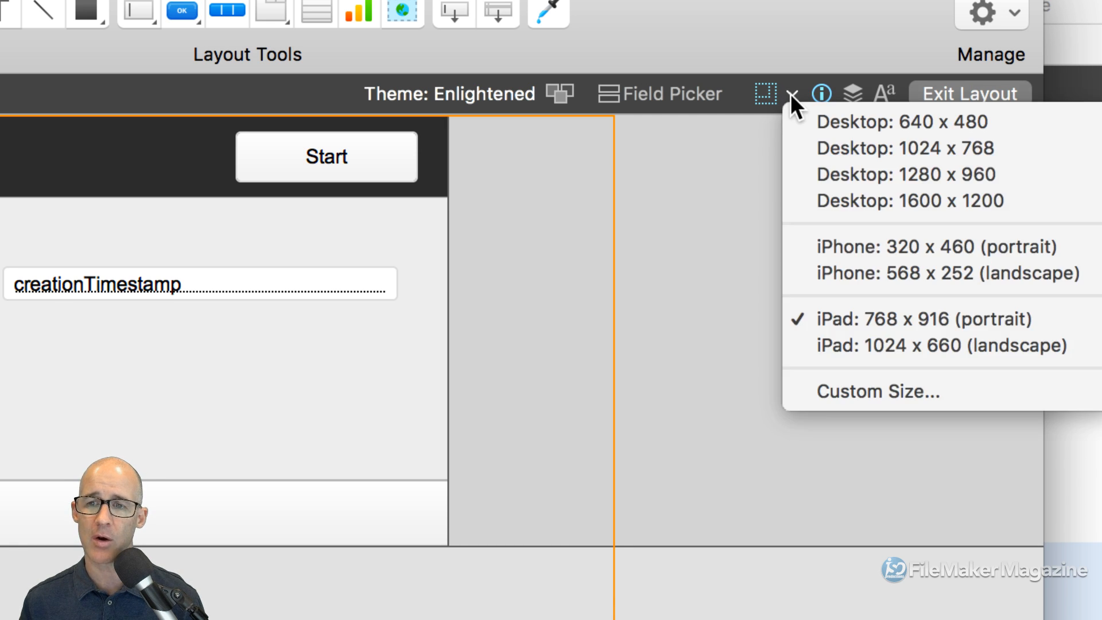
- Add the iPad 1024 x 660 landscape guide and widen the Time layout to about 10.5 inches
left_click(941, 349)
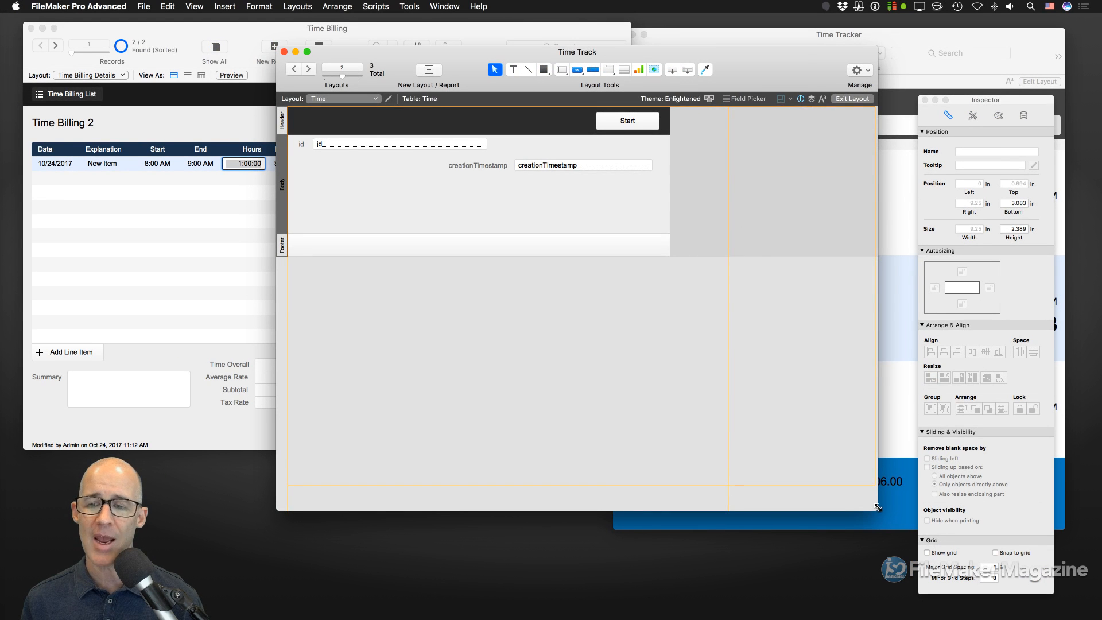
left_click_drag(896, 594, 917, 619)
left_click_drag(895, 570, 907, 619)
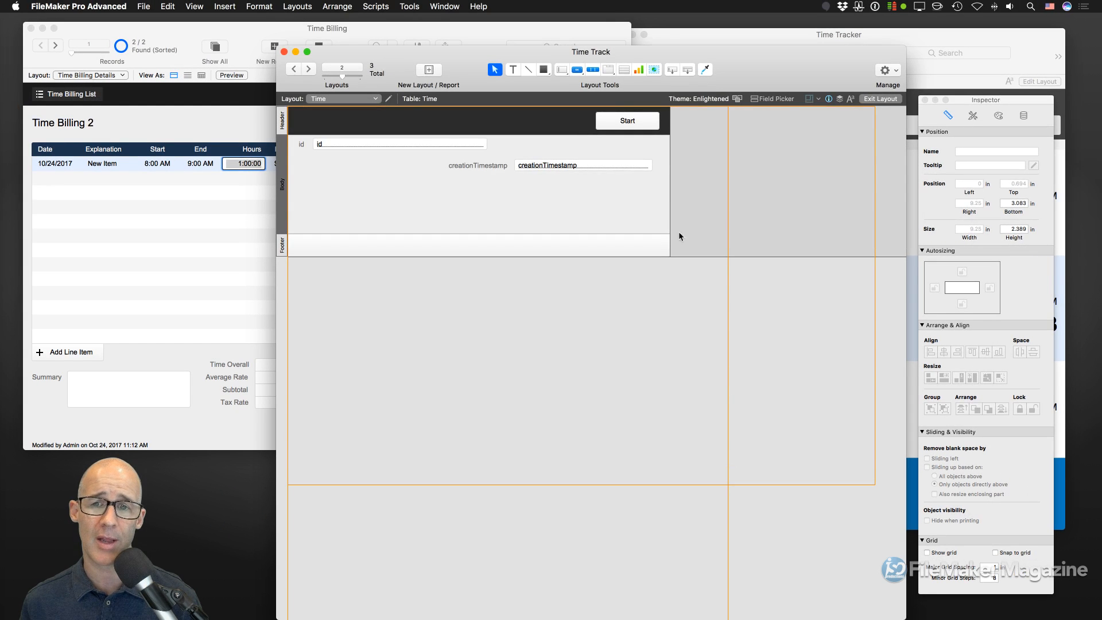
left_click_drag(670, 167, 728, 167)
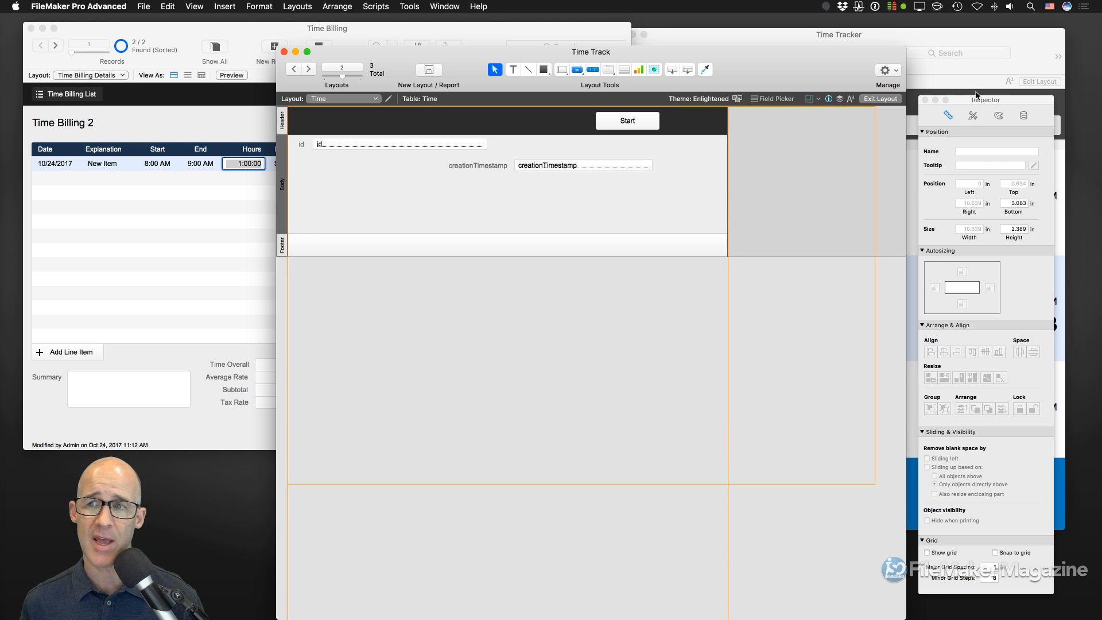
left_click_drag(980, 102, 784, 84)
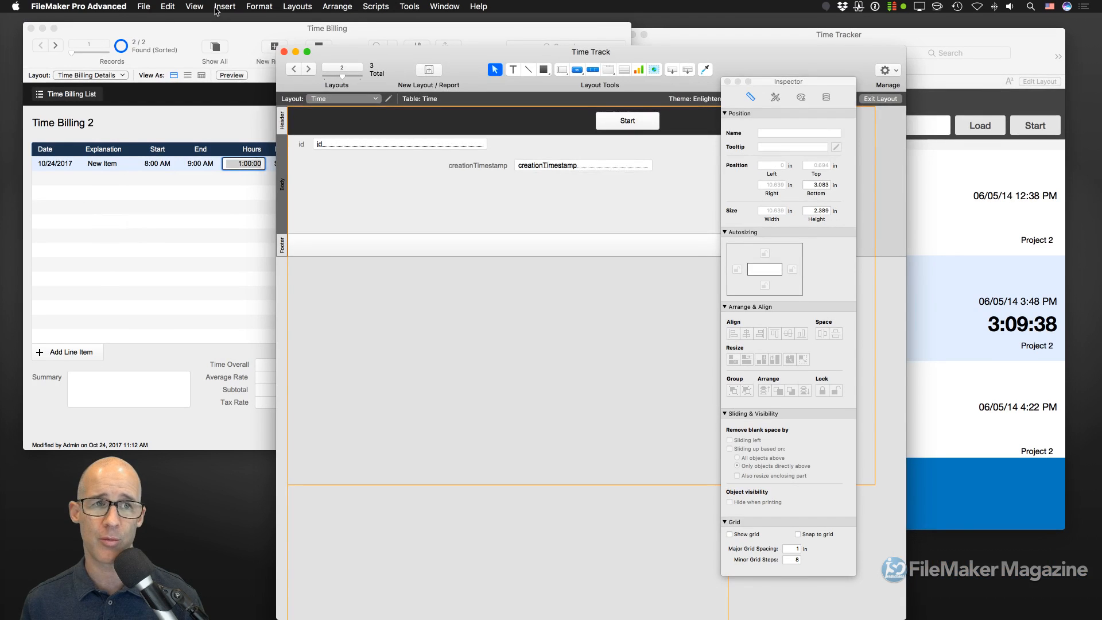
- Turn on rulers and cycle their units to points, showing the body at 766 by 172 pt
left_click(196, 7)
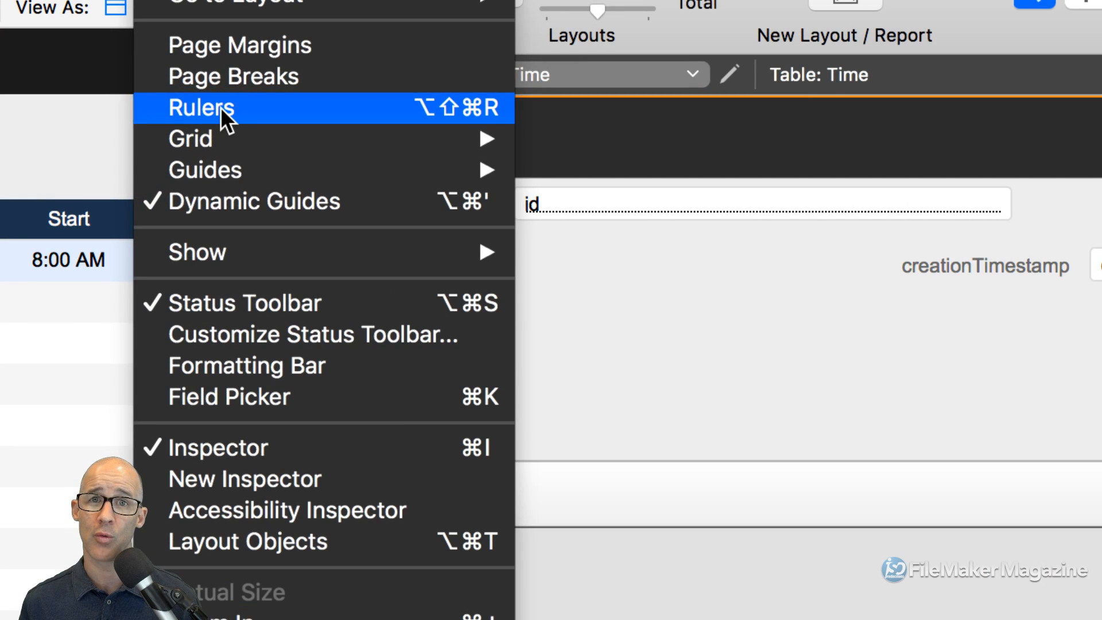
left_click(221, 106)
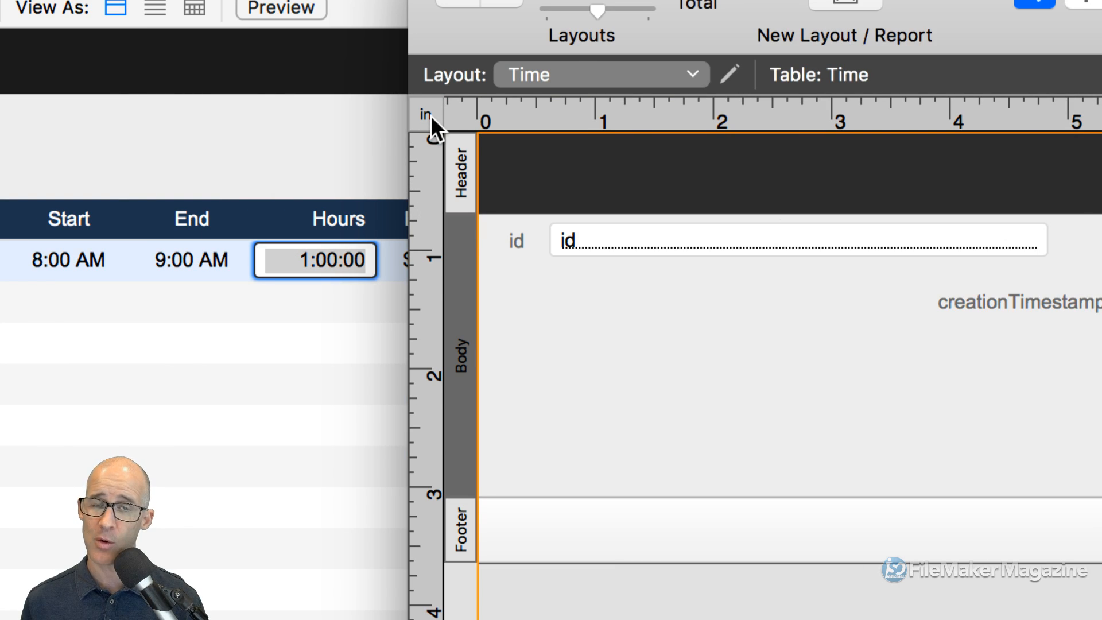
left_click(431, 115)
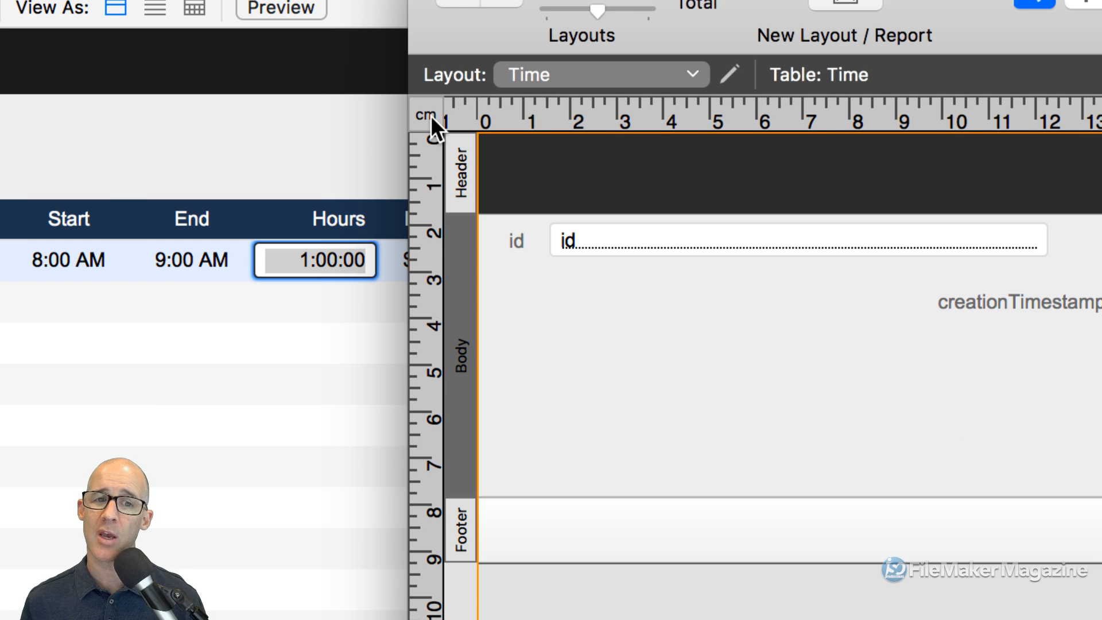
left_click(430, 115)
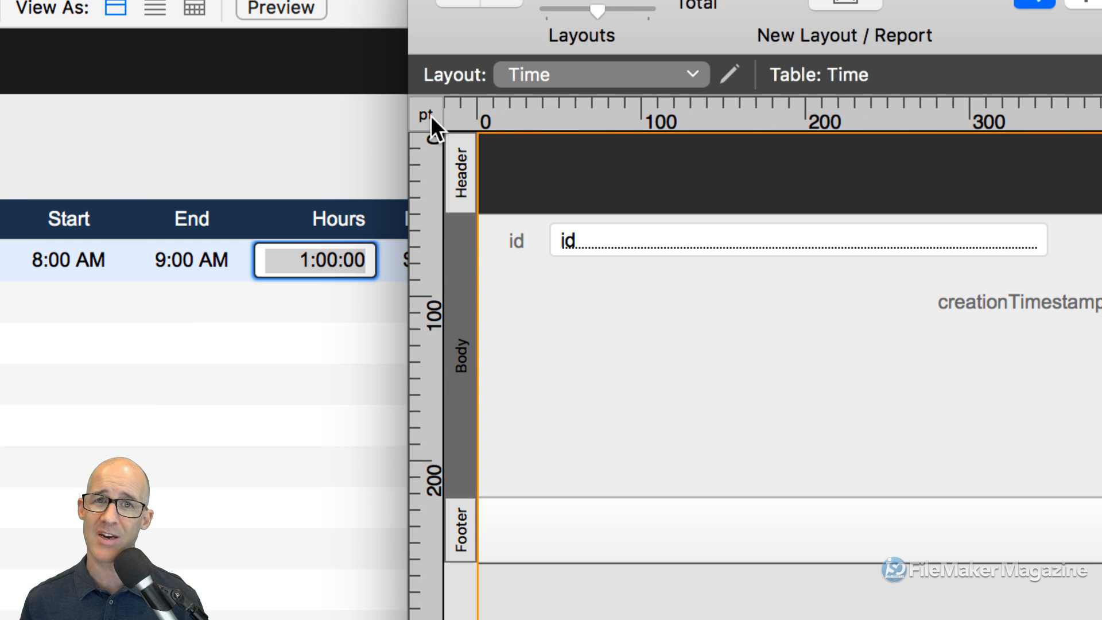
left_click(430, 115)
left_click(431, 116)
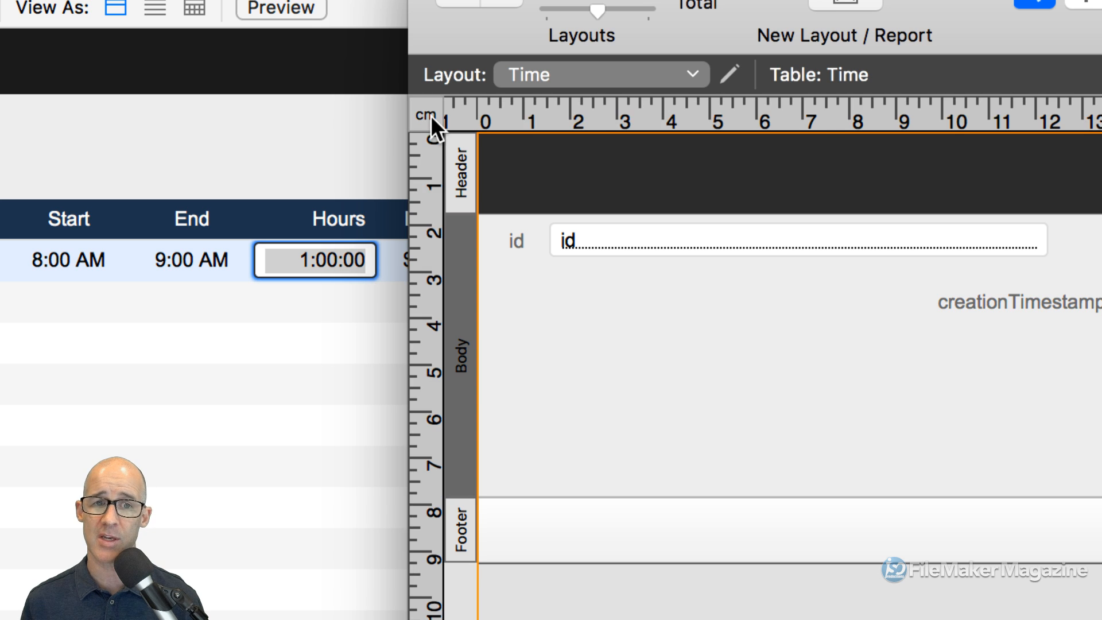
left_click(430, 115)
left_click(431, 115)
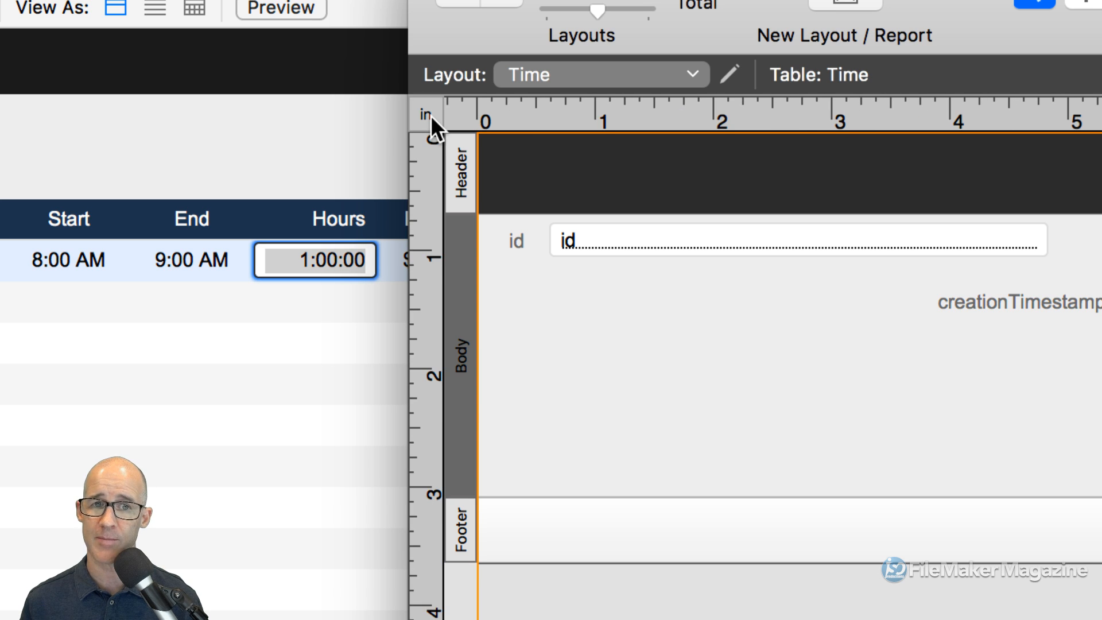
left_click(430, 115)
left_click(431, 115)
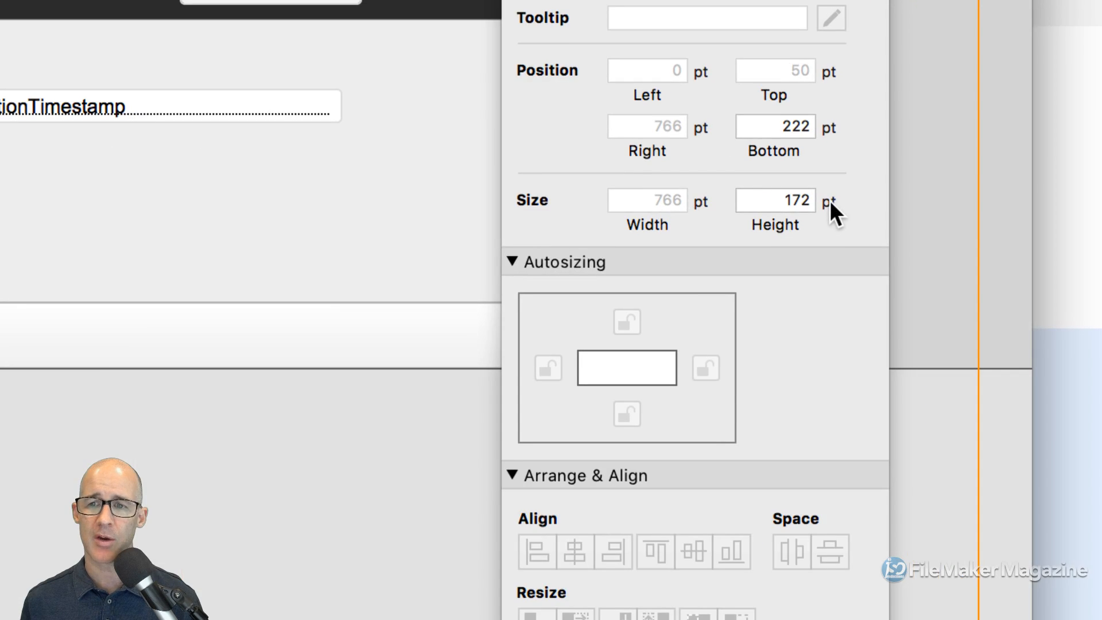
- Cycle the Inspector's size units back to points
left_click(836, 211)
left_click(829, 202)
left_click(828, 202)
left_click(829, 201)
left_click(829, 202)
left_click(829, 202)
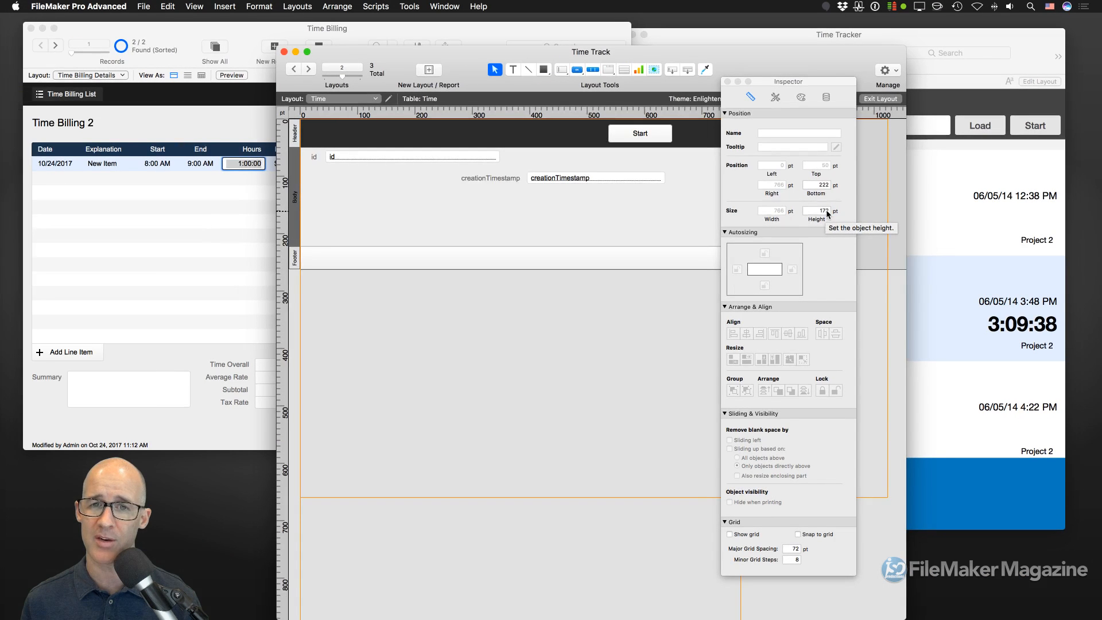
left_click_drag(817, 82, 947, 68)
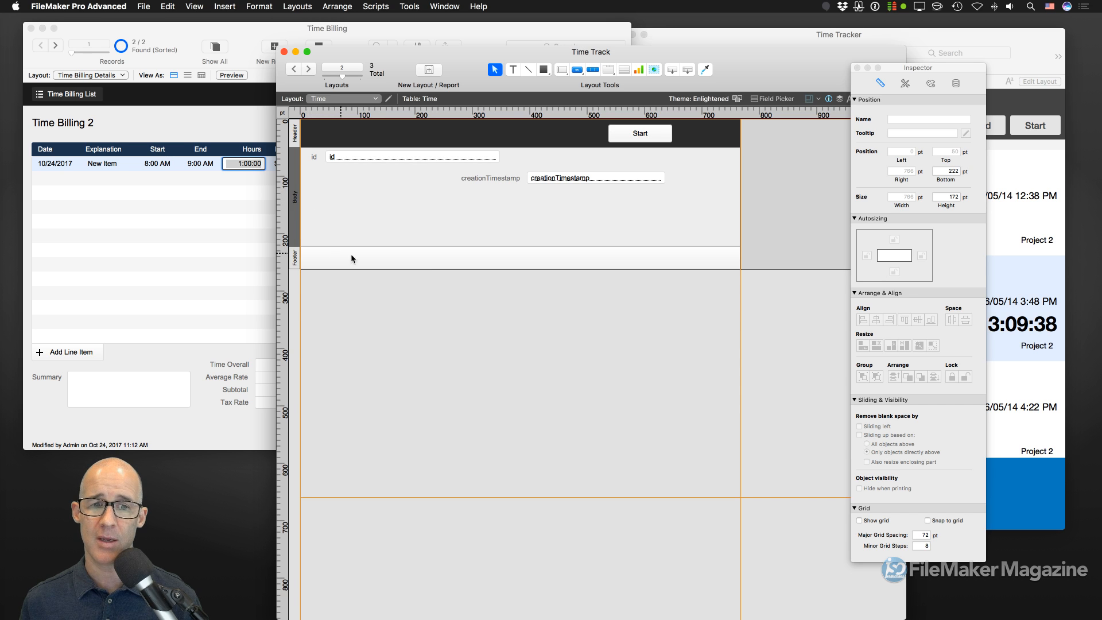
left_click(436, 288)
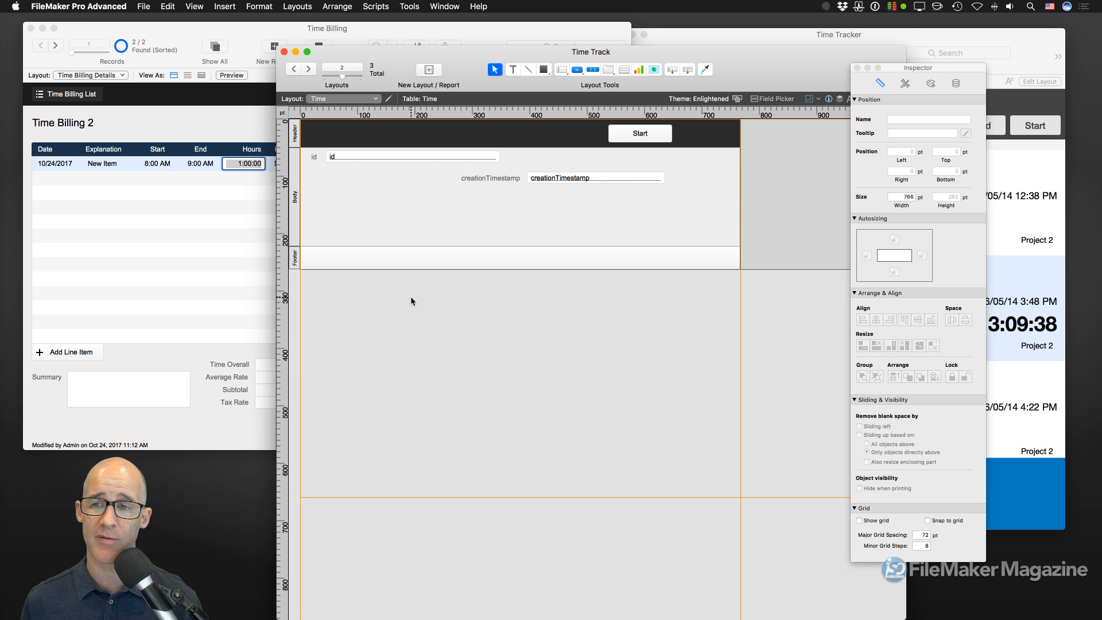
- Try layout widths of about 642 and 656 pt, then restore it to 766 pt
left_click_drag(740, 198, 696, 200)
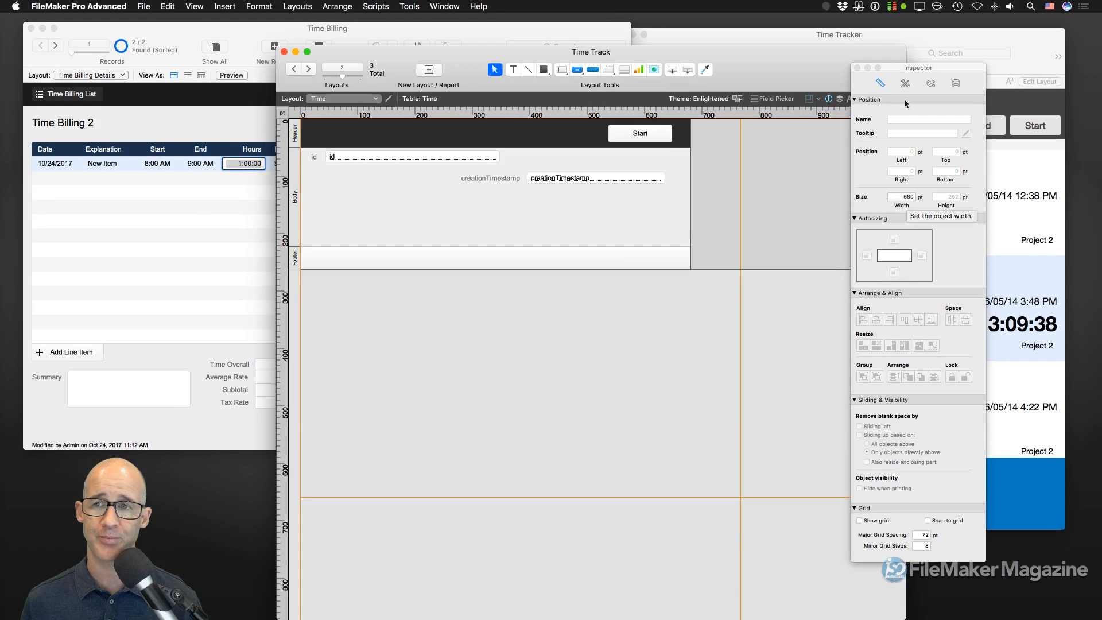
left_click_drag(850, 98, 748, 98)
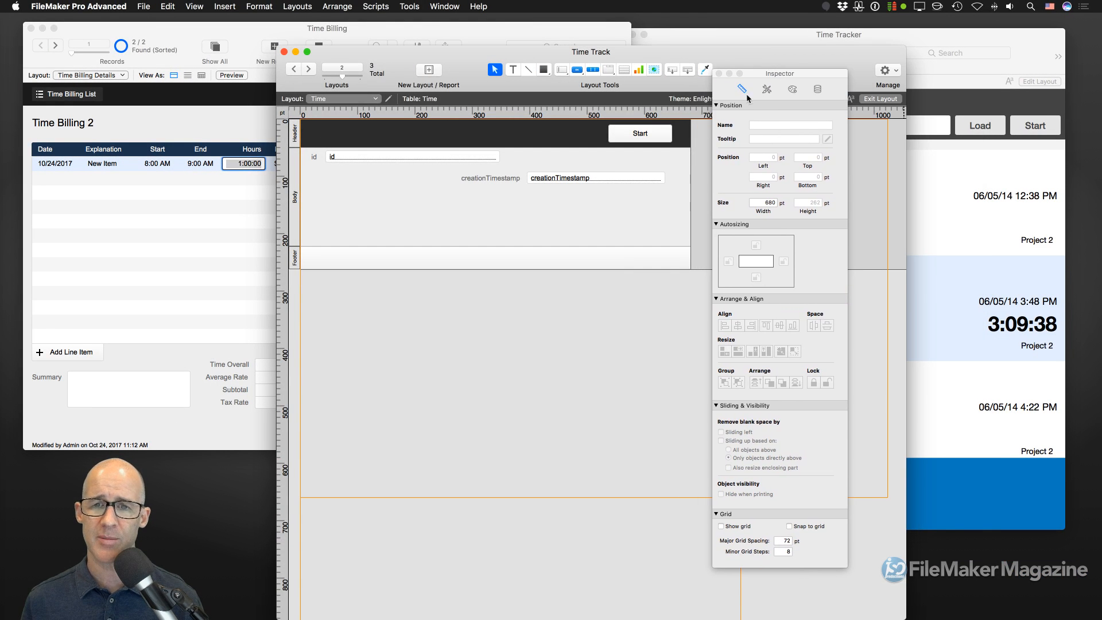
left_click(294, 197)
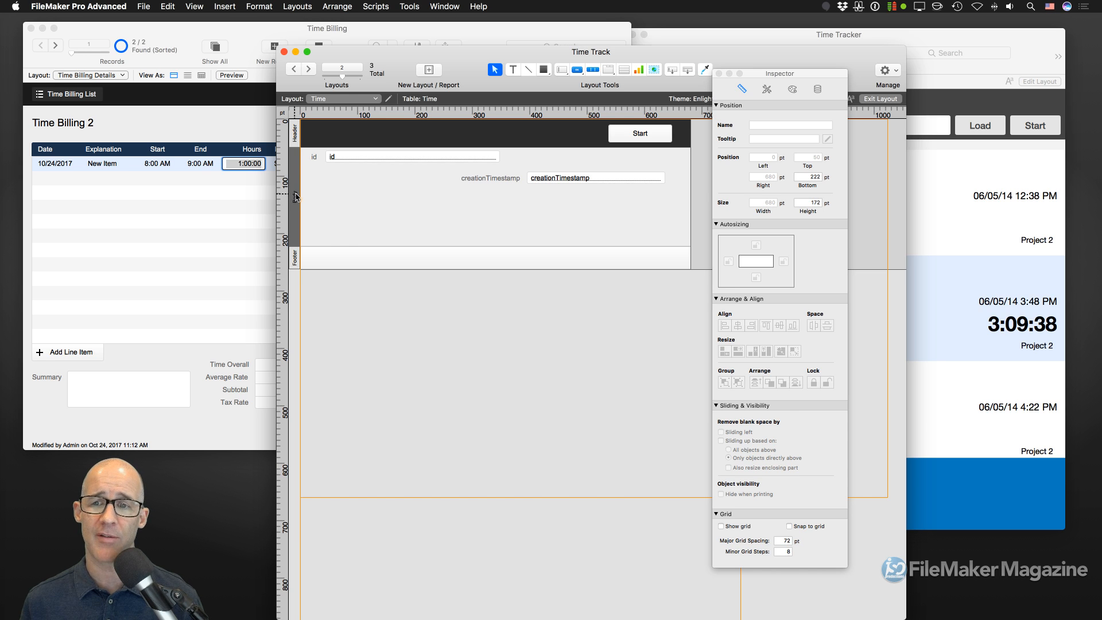
mouse_move(690, 202)
left_mouse_down()
mouse_move(594, 202)
mouse_move(678, 202)
left_mouse_up()
left_click_drag(780, 74, 886, 73)
left_click_drag(678, 177, 742, 175)
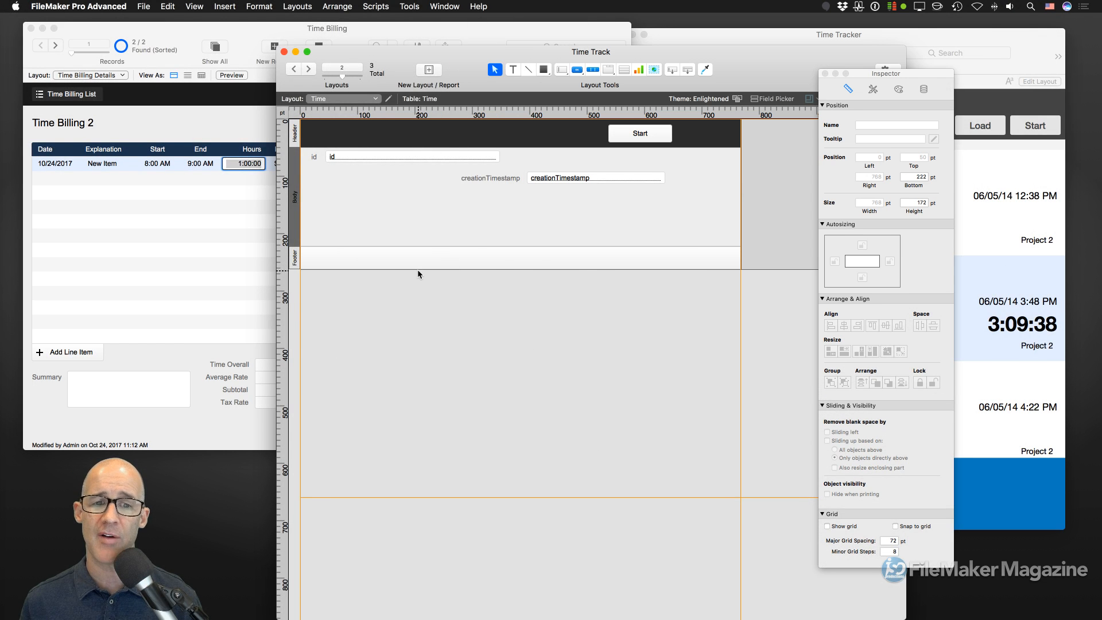
- Resize the footer, set the body to 236 pt tall, move Start right, and open Manage Database
left_click_drag(418, 270, 445, 462)
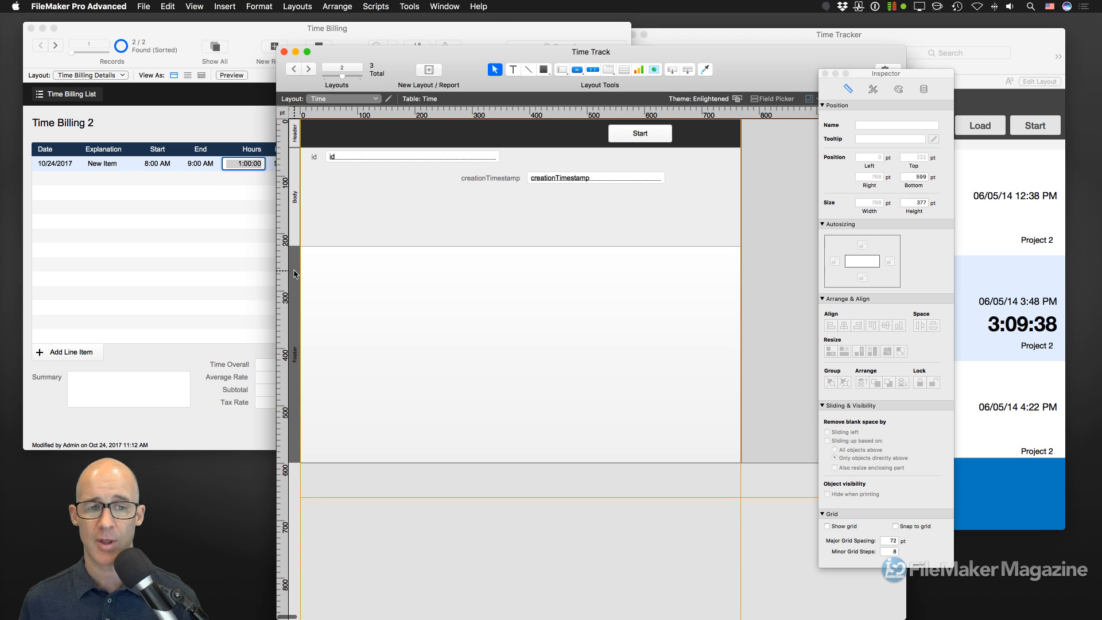
left_click(298, 268)
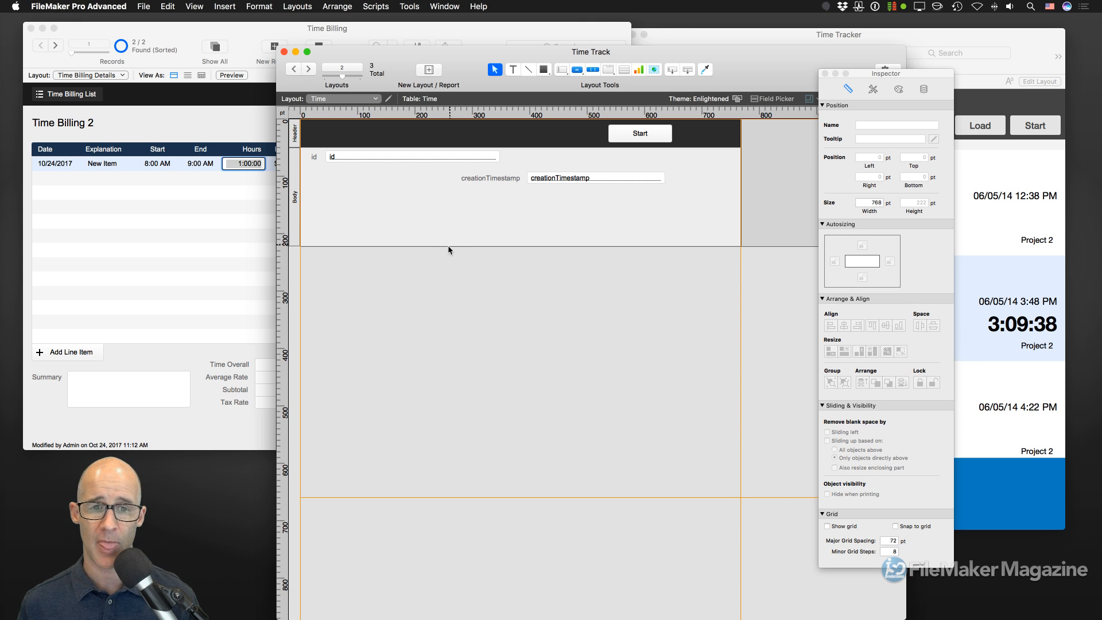
left_click_drag(447, 247, 449, 255)
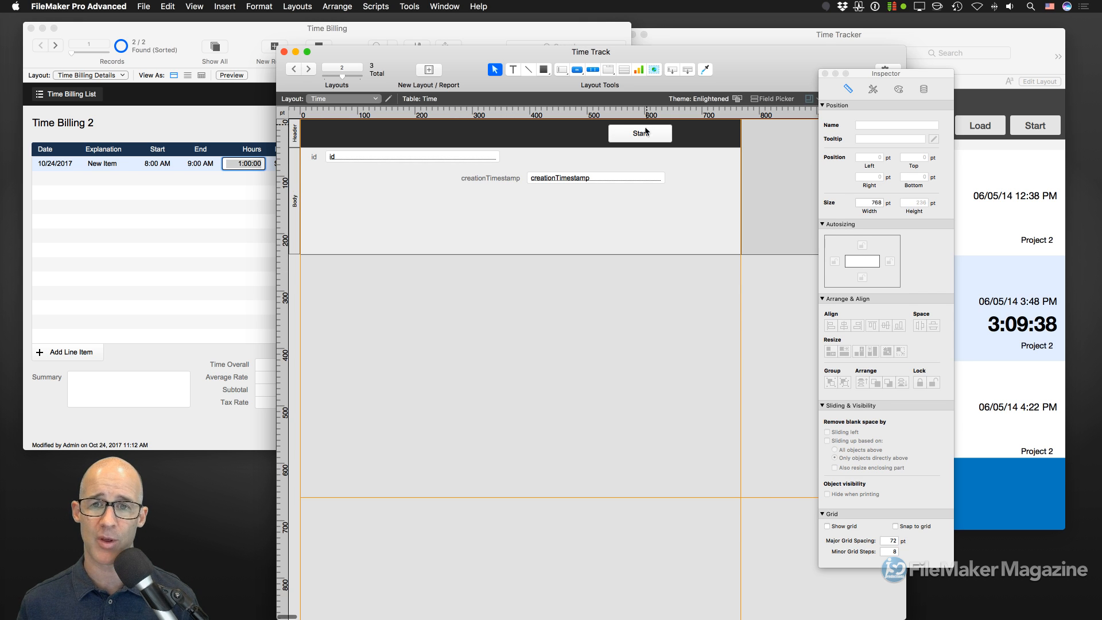
left_click_drag(647, 133, 696, 134)
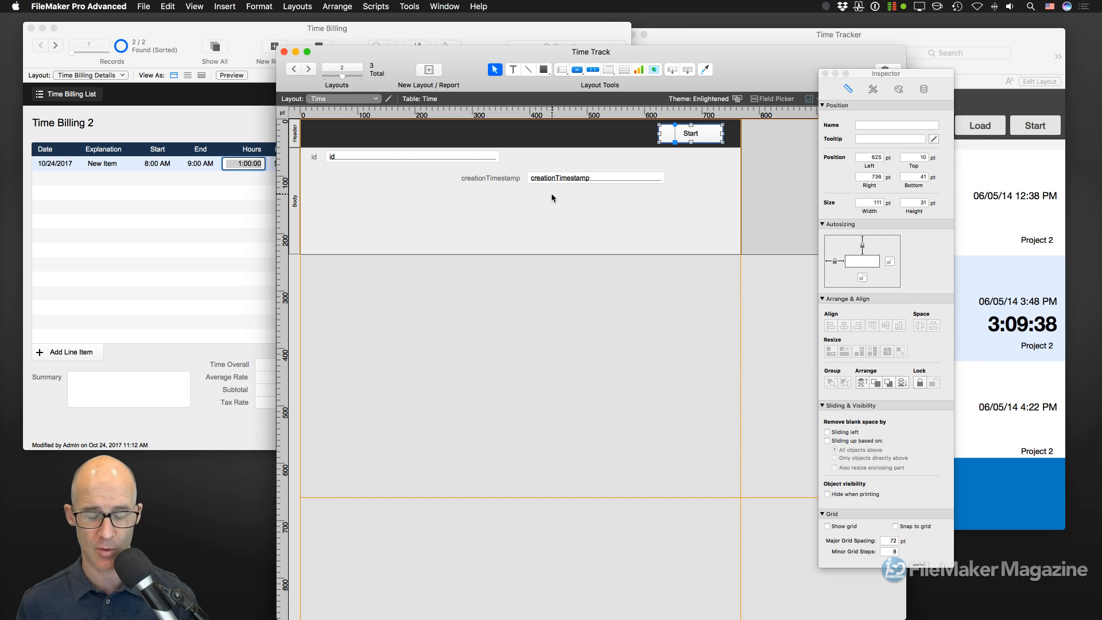
key("super+shift+d")
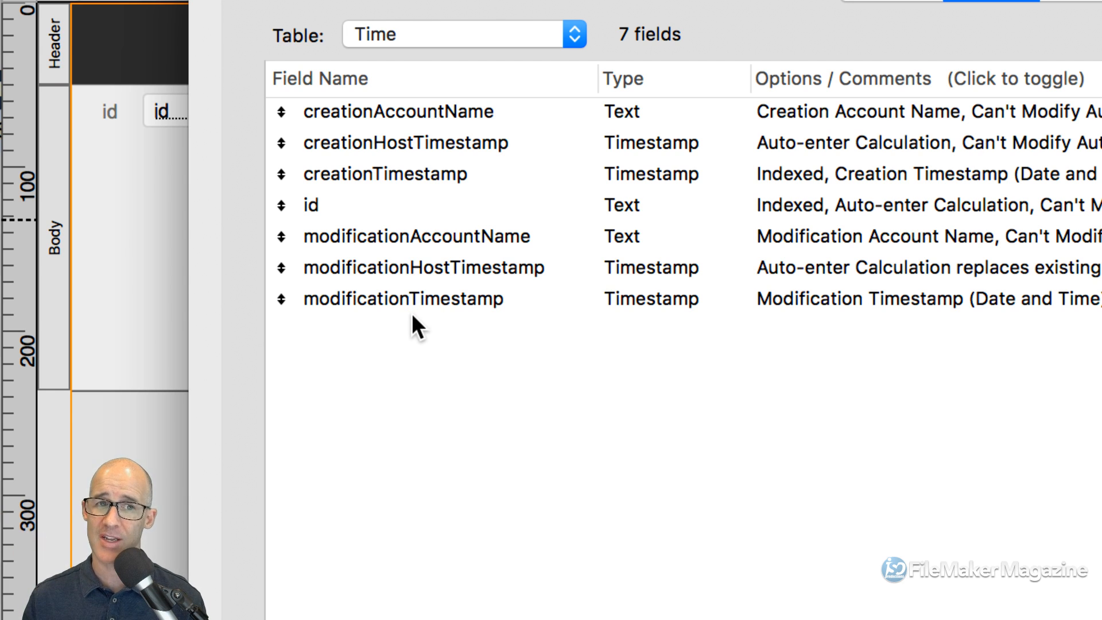
- Inspect the Projects table's id field, then return to the Time table's fields
left_click(466, 36)
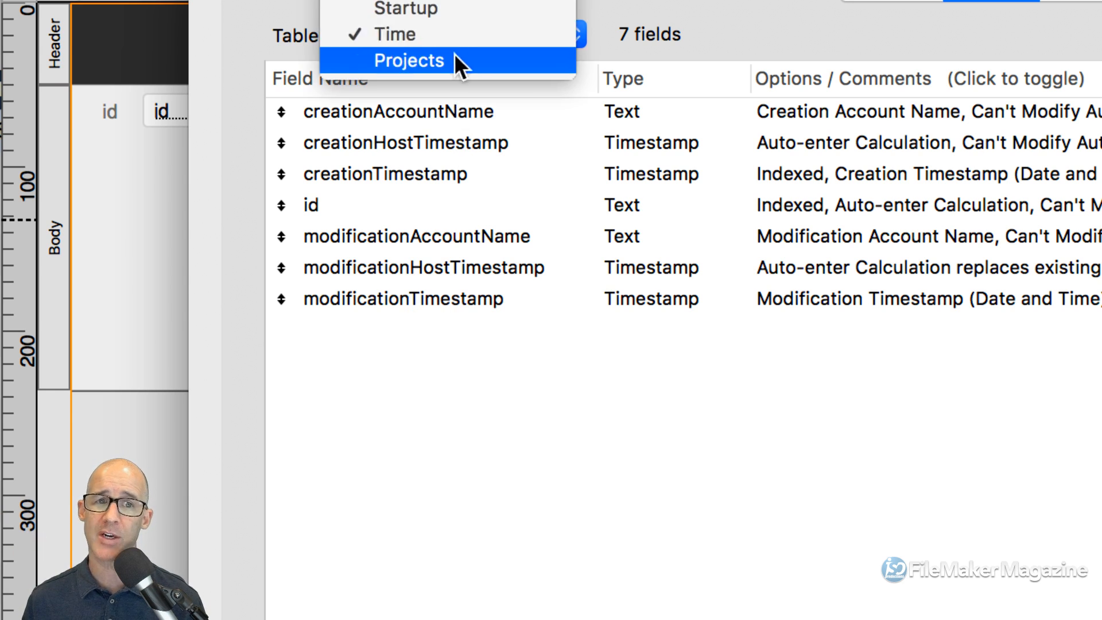
left_click(406, 60)
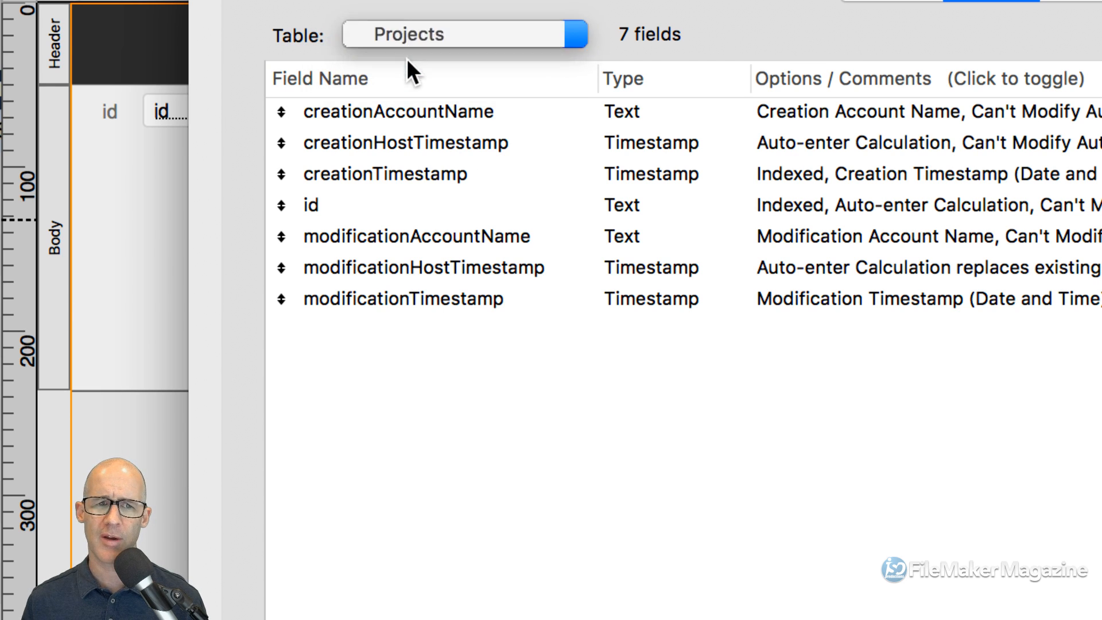
left_click(320, 207)
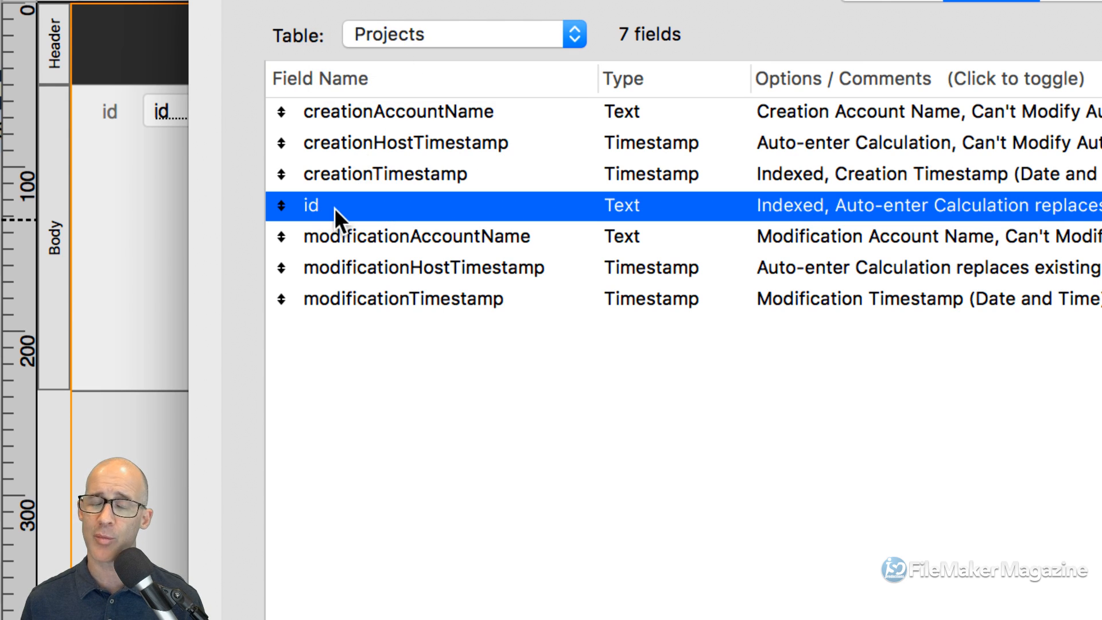
left_click(432, 40)
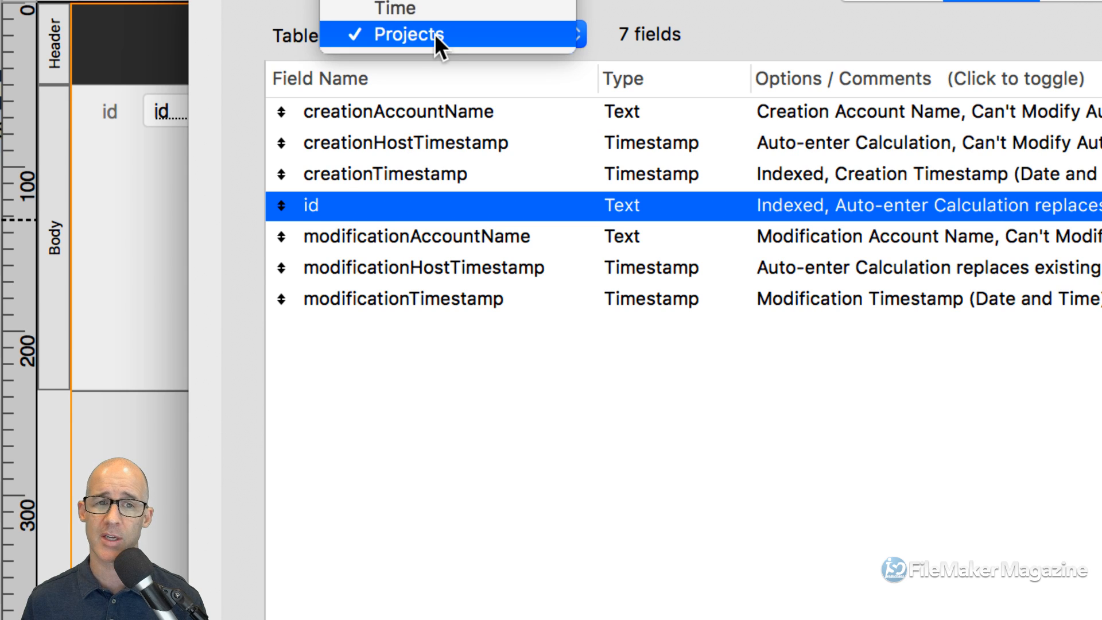
left_click(439, 9)
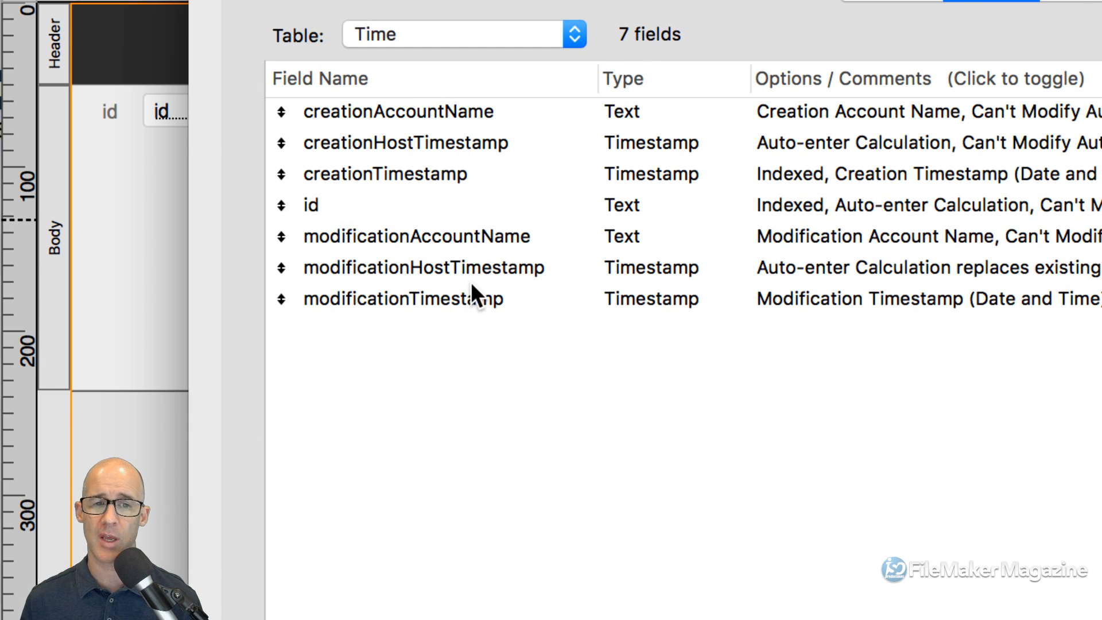
- Create a Text field named id_Project in the Time table
type("id_")
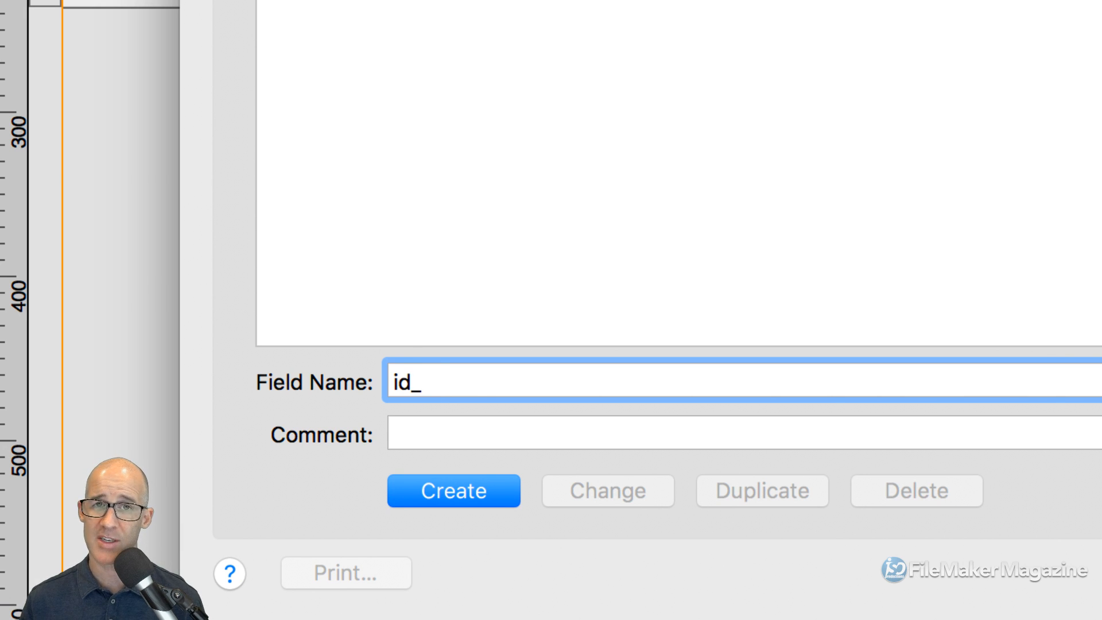
type("Project")
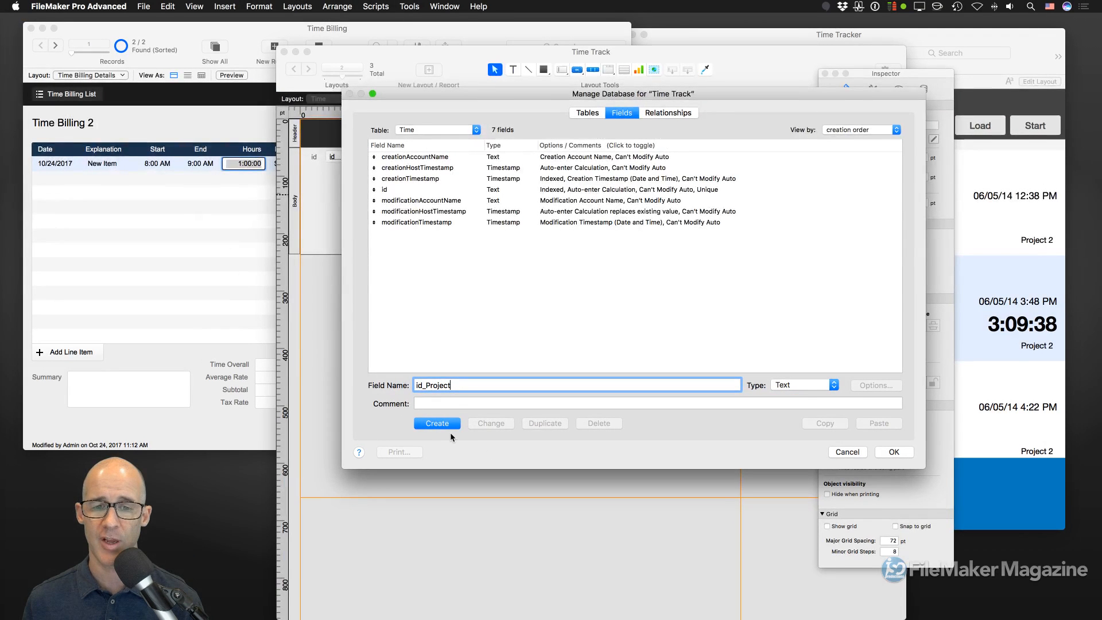
left_click(476, 499)
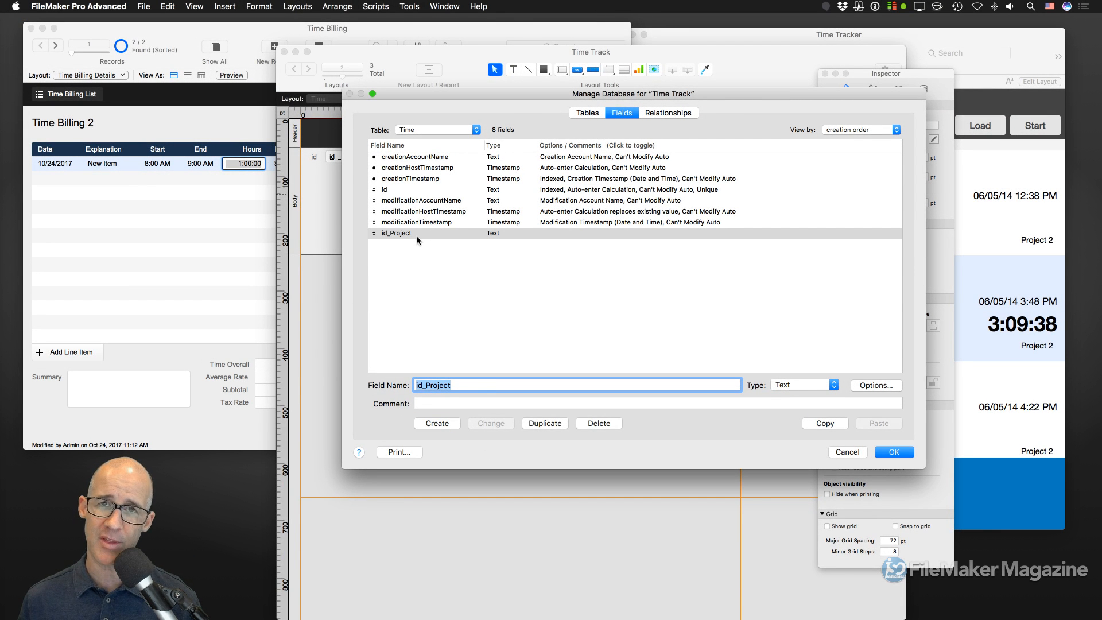
left_click(895, 452)
- Move the id_Project label and field on the layout to sit under creationTimestamp
left_click(364, 191)
left_click(392, 191, "shift")
left_click_drag(396, 192, 565, 219)
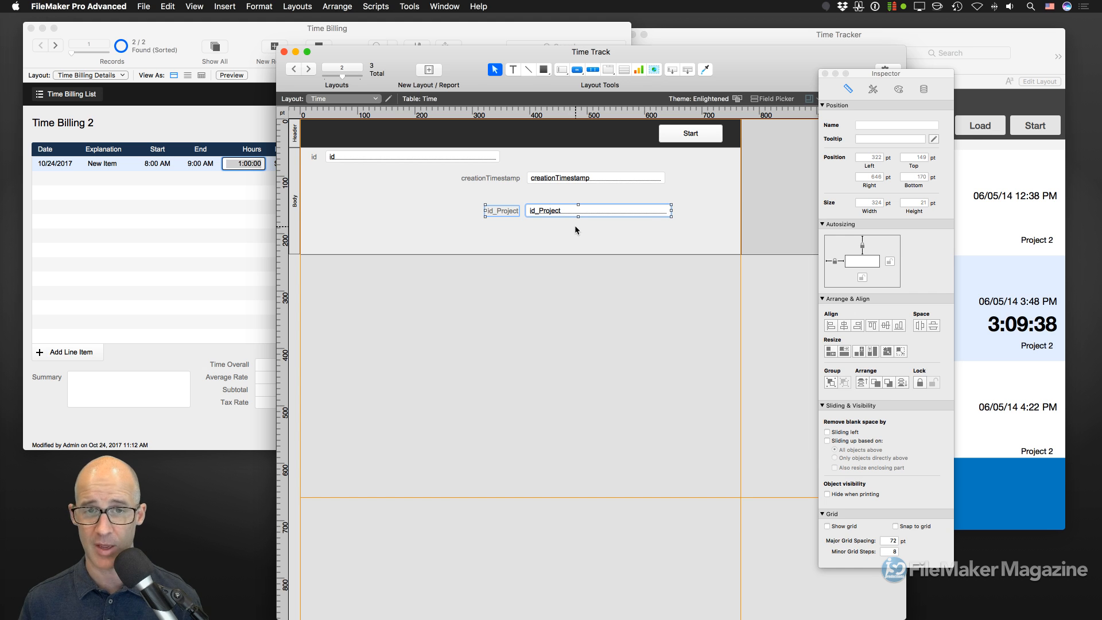
- Browse the Time layout's records and display them as a list
key("super+b")
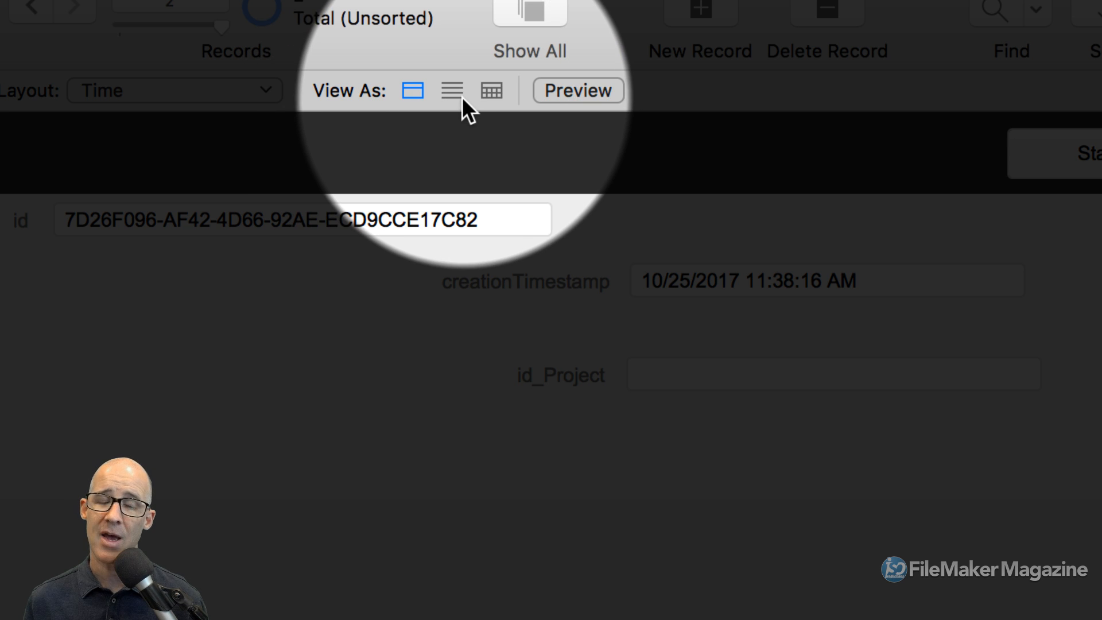
left_click(450, 96)
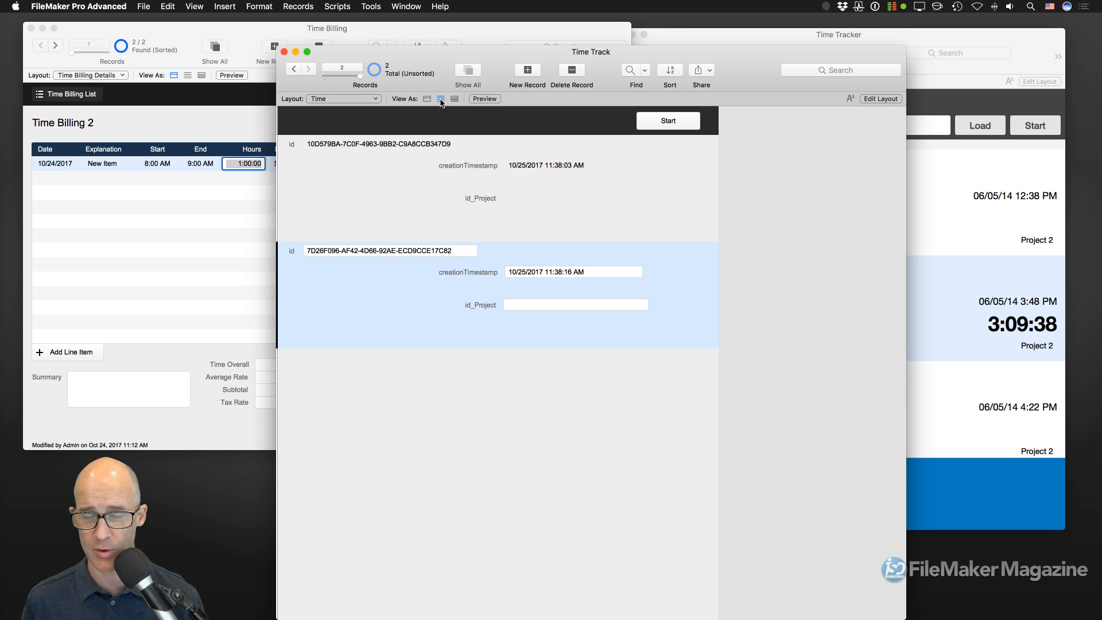
- In Layout Setup's Views, disable Form and Table views so only List View remains
key("super+l")
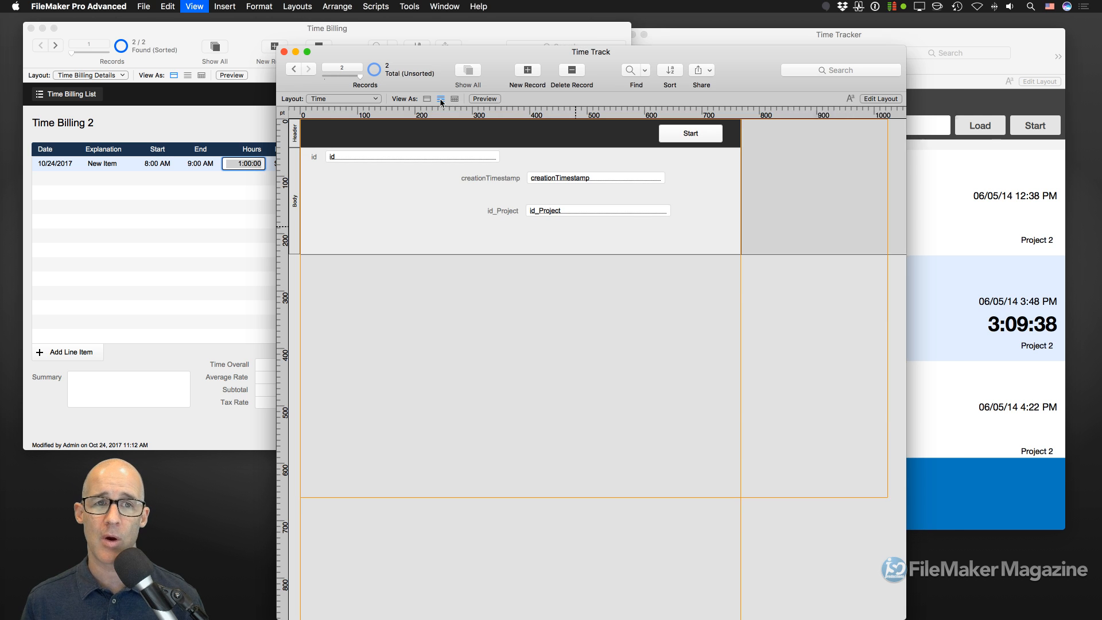
left_click(291, 6)
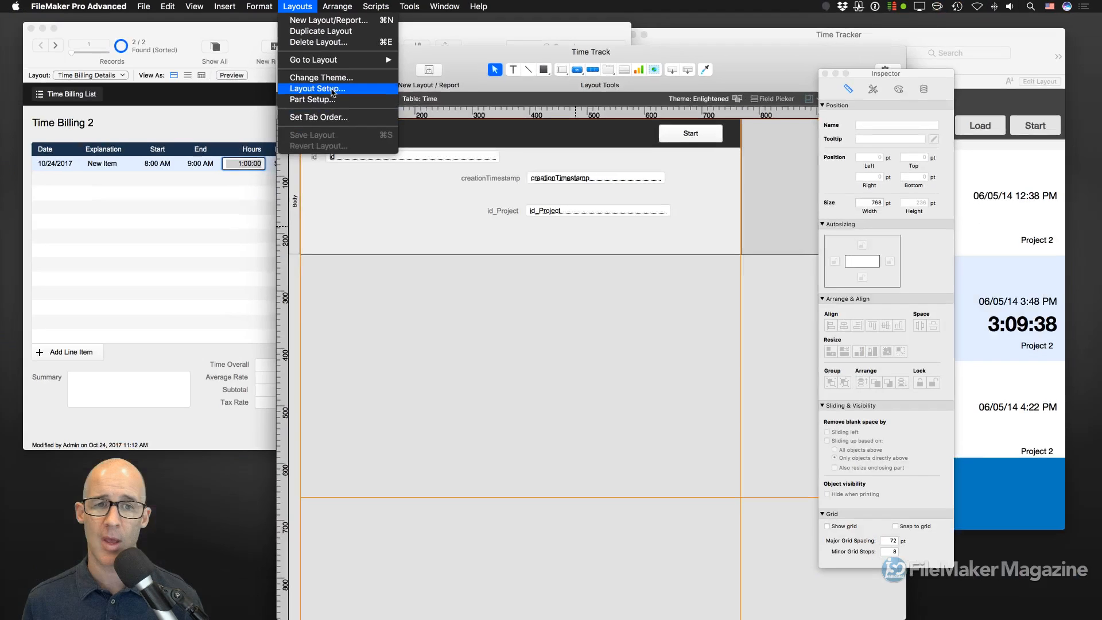
left_click(411, 253)
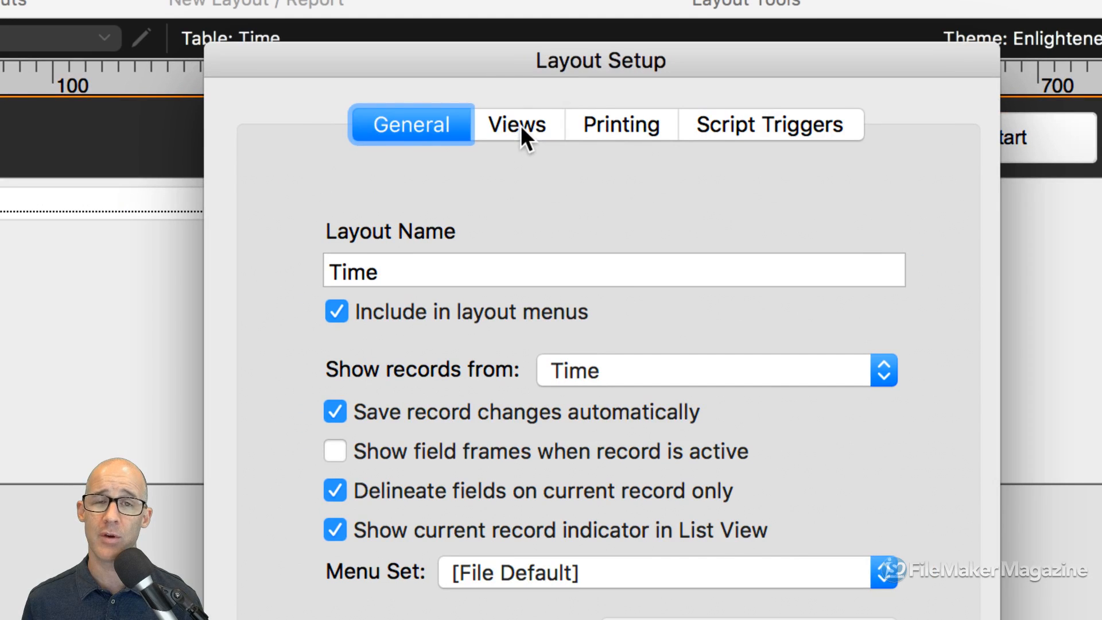
left_click(521, 125)
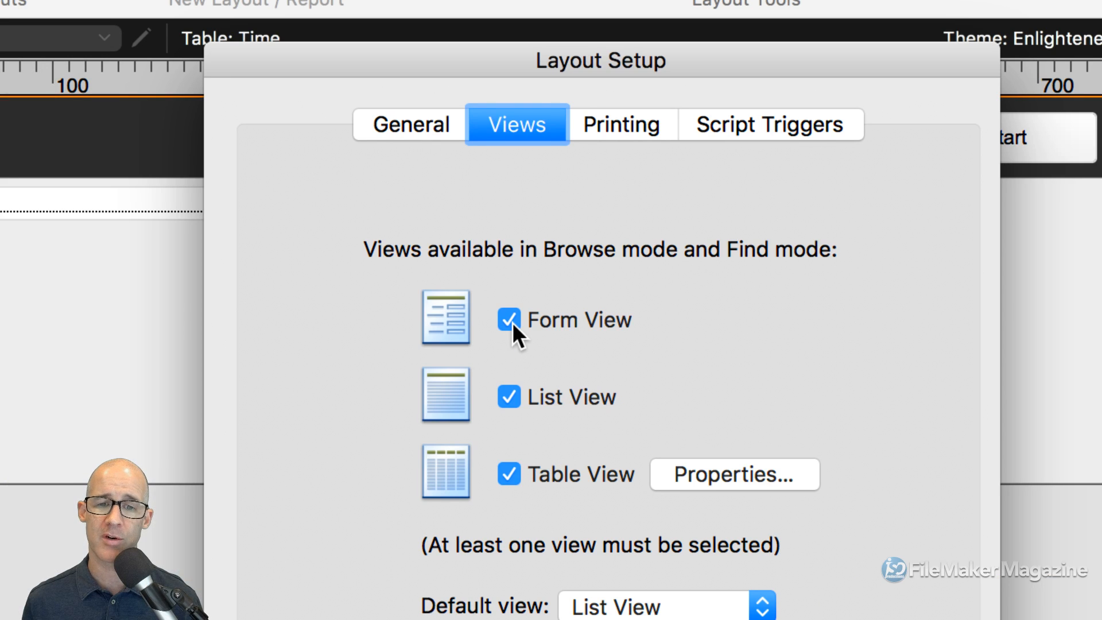
left_click(510, 474)
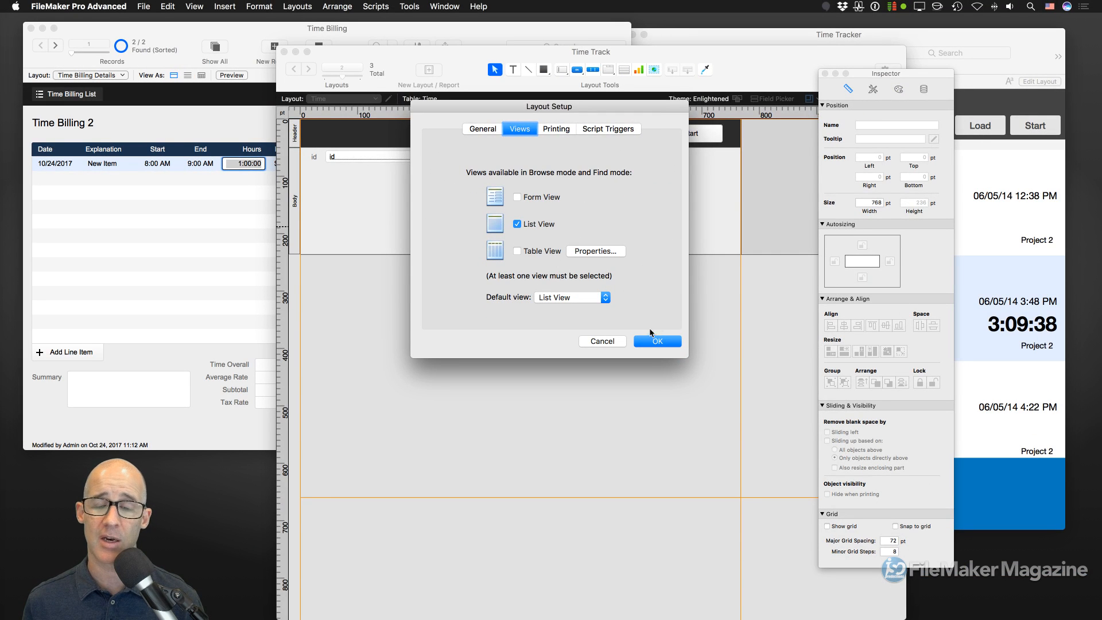
left_click(656, 342)
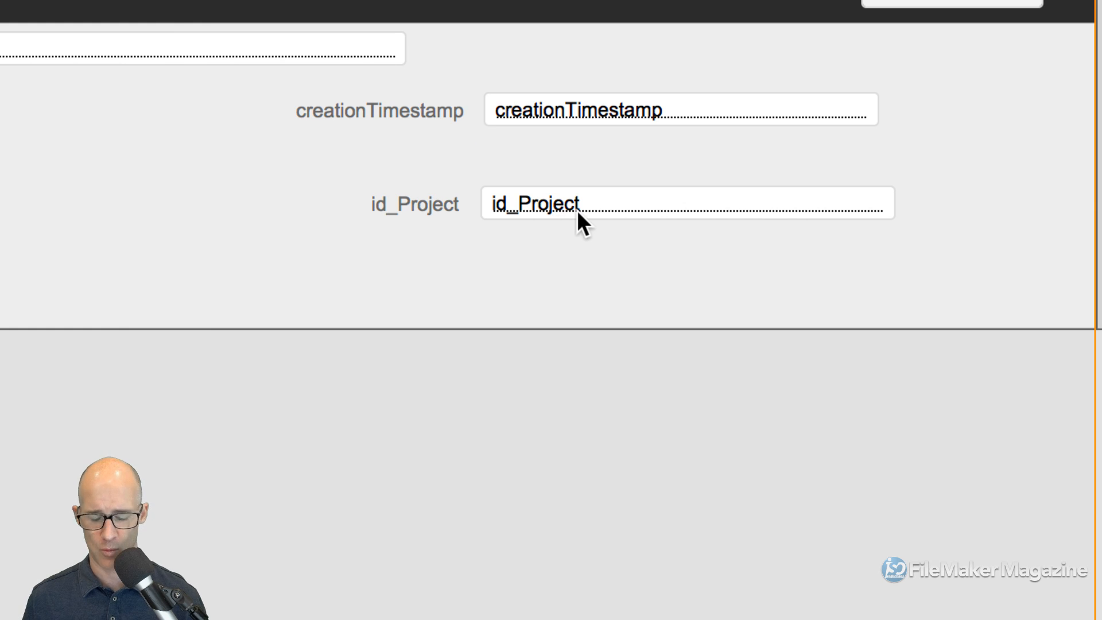
- Browse the two Time records and click into the first record's id_Project field
key("super+b")
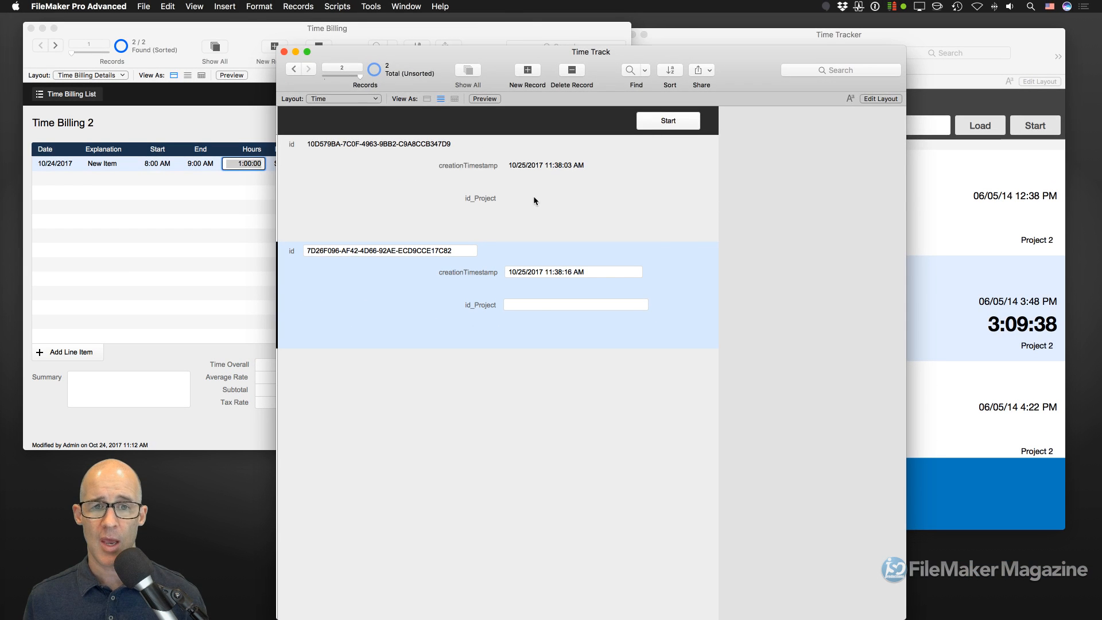
left_click(506, 166)
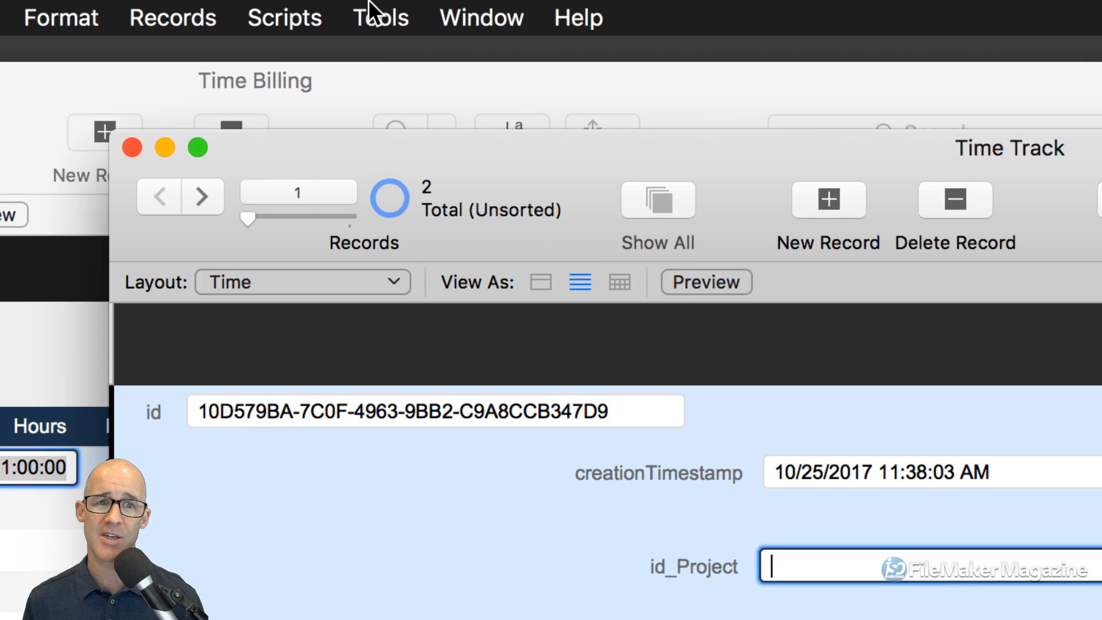
- Add a Get ( UUID ) watch expression in the Data Viewer
left_click(371, 6)
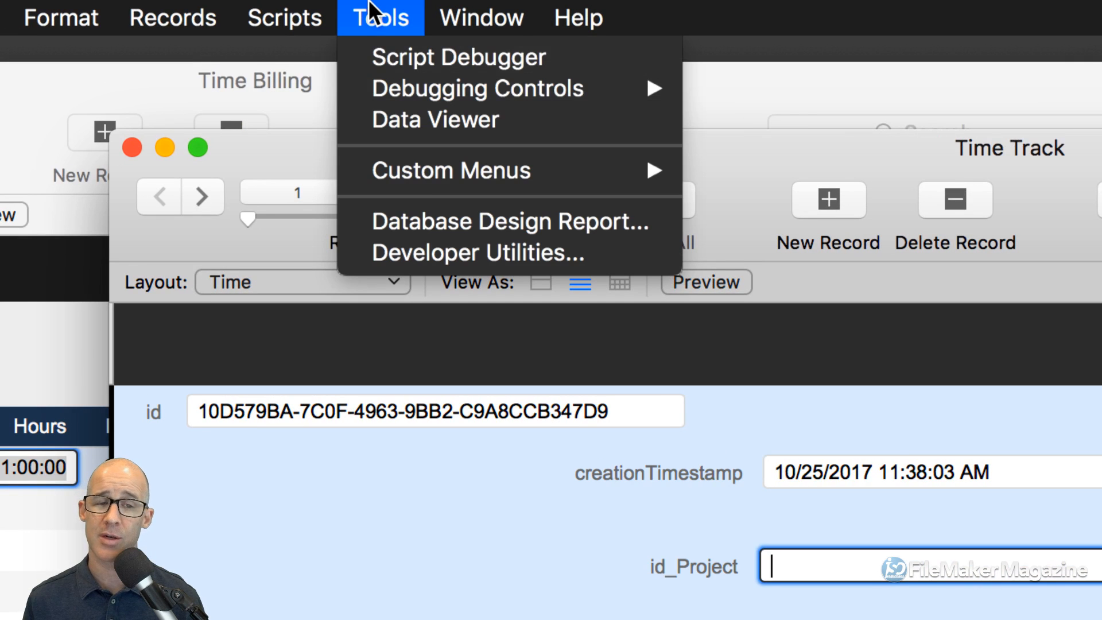
left_click(418, 118)
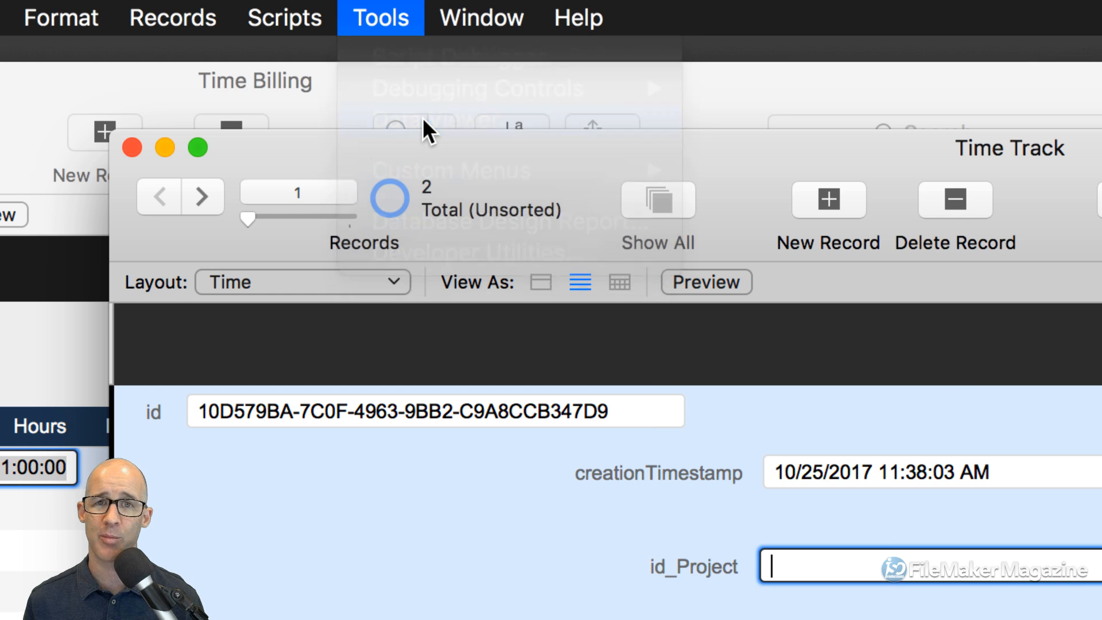
left_click_drag(712, 340, 401, 83)
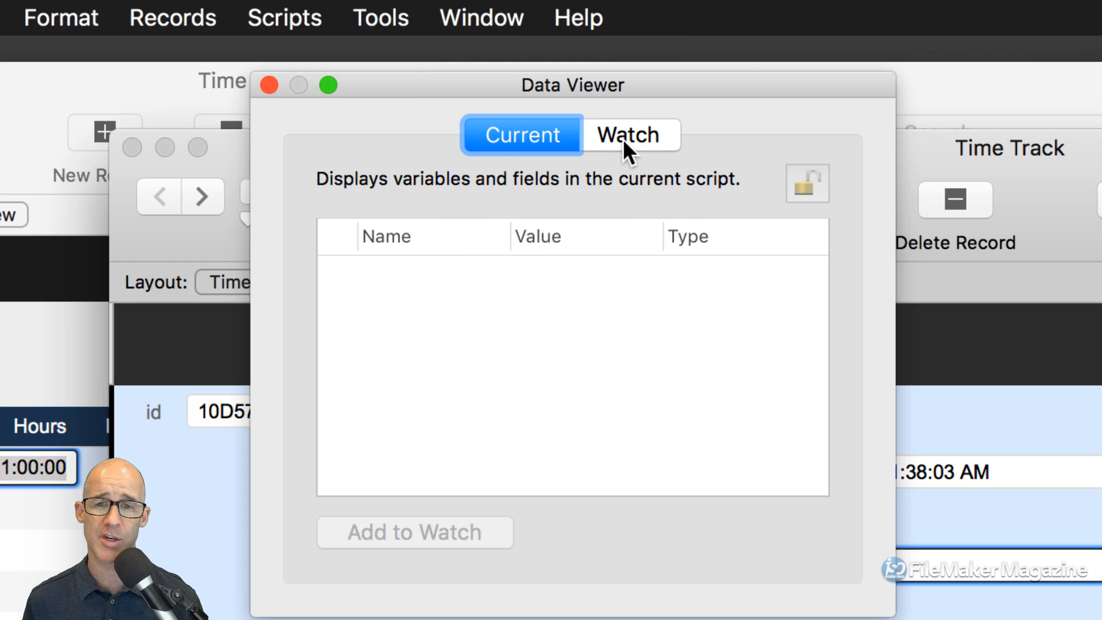
left_click(623, 141)
left_click(664, 529)
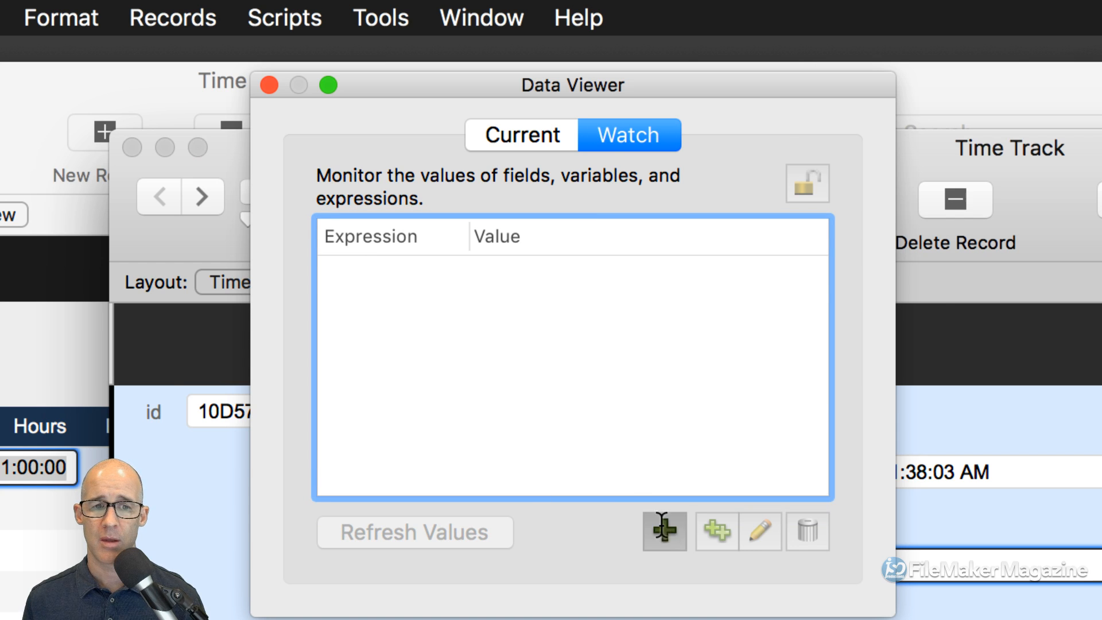
left_click_drag(663, 305, 608, 194)
type("get ( ")
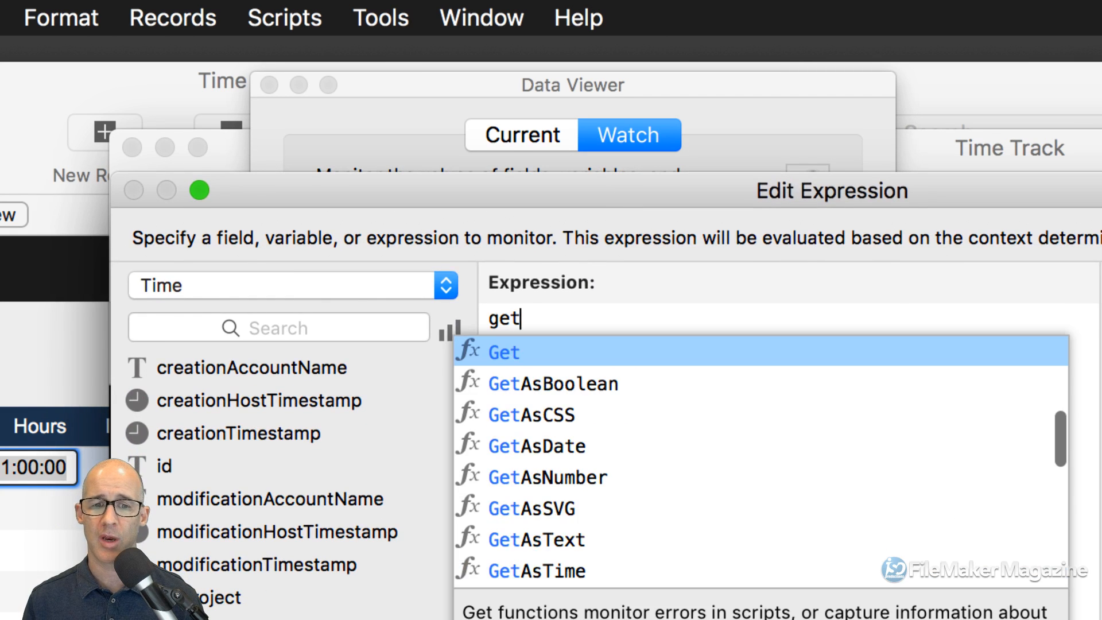
type("uuid )")
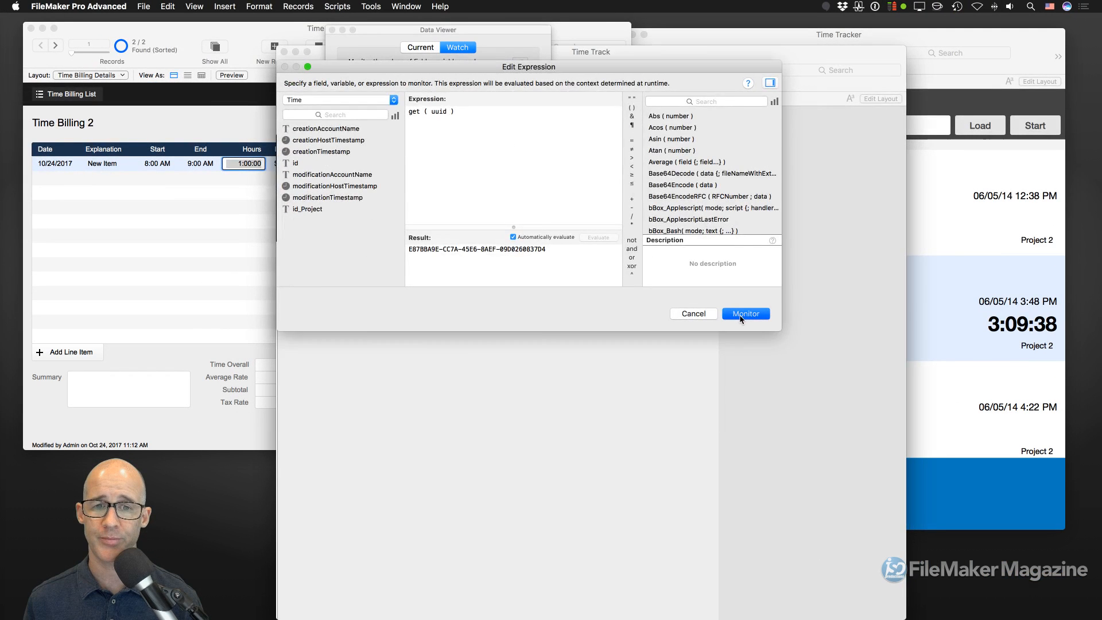
left_click(890, 436)
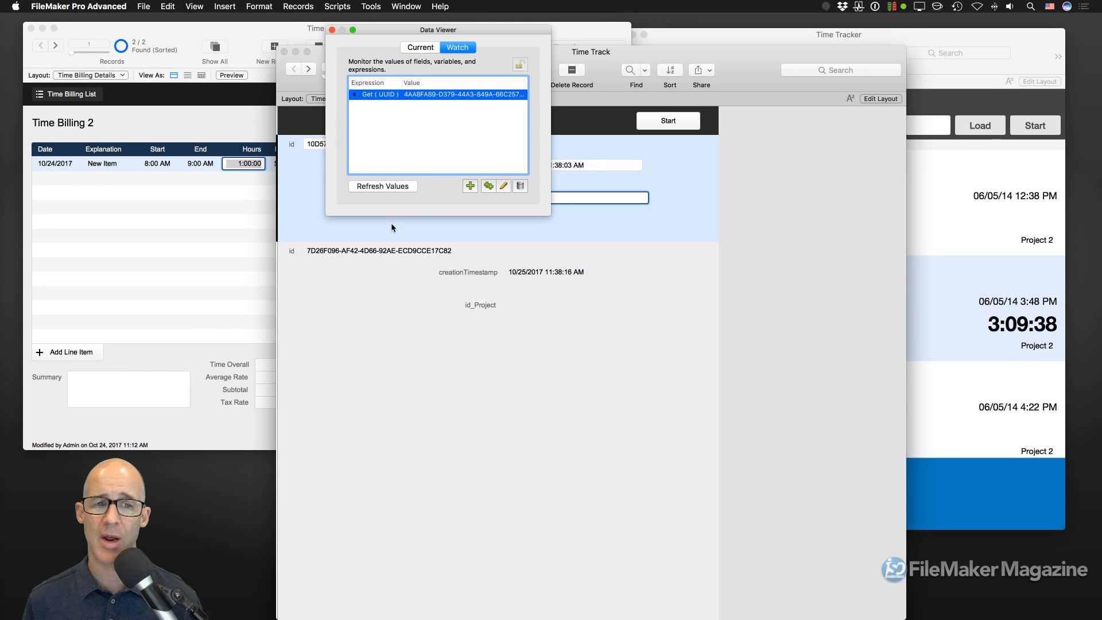
- Check the Get ( UUID ) result and regenerate it by switching between Current and Watch
double_click(417, 95)
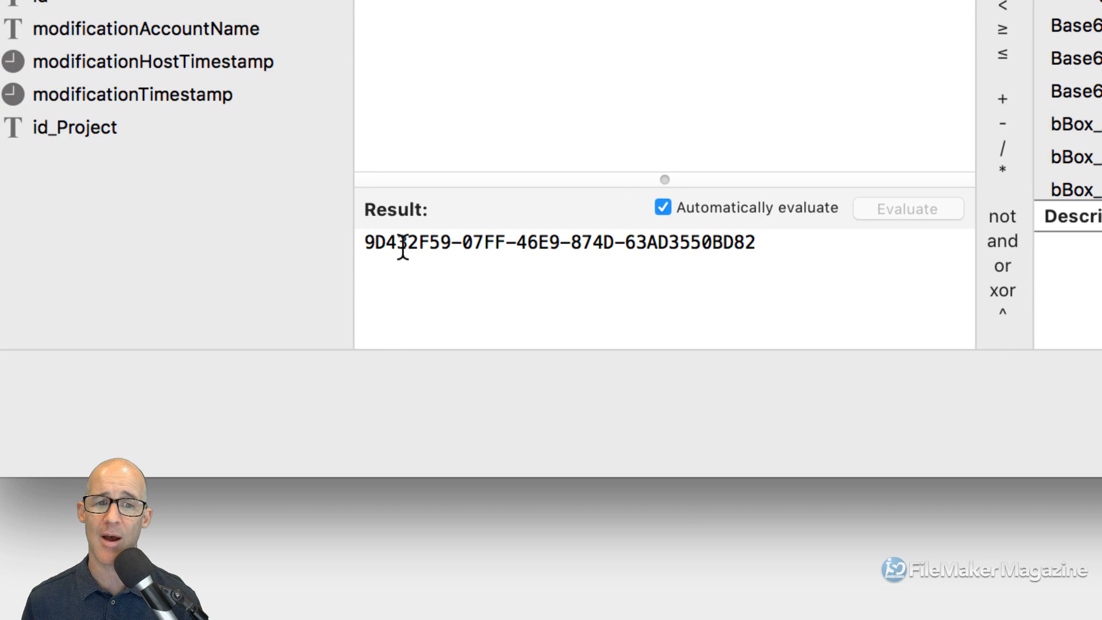
left_click_drag(367, 243, 438, 246)
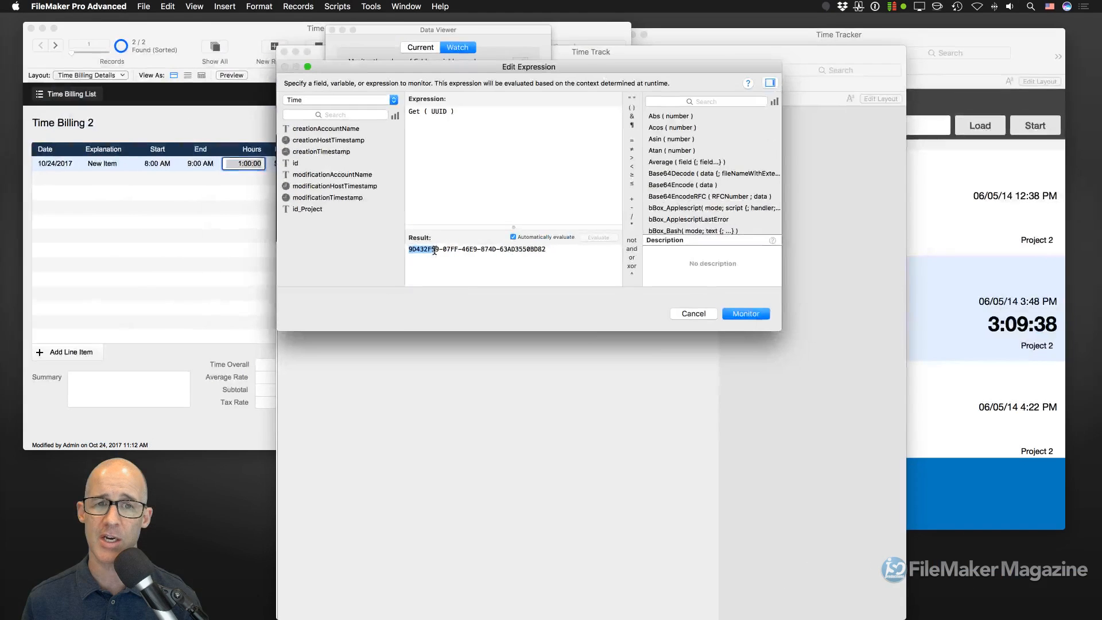
left_click(736, 314)
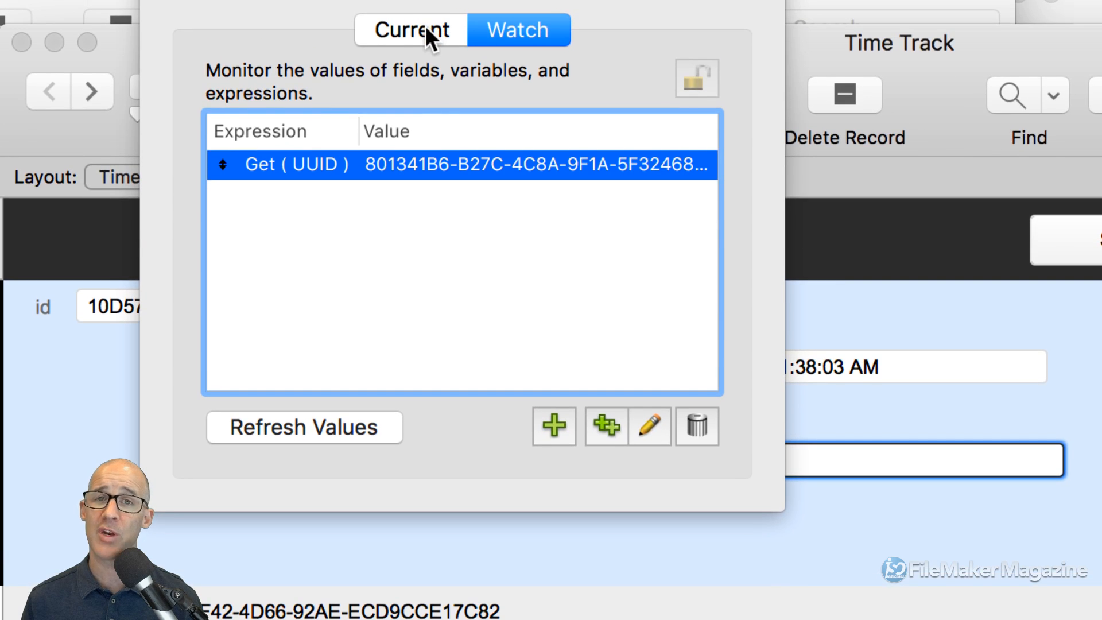
left_click(407, 32)
left_click(495, 35)
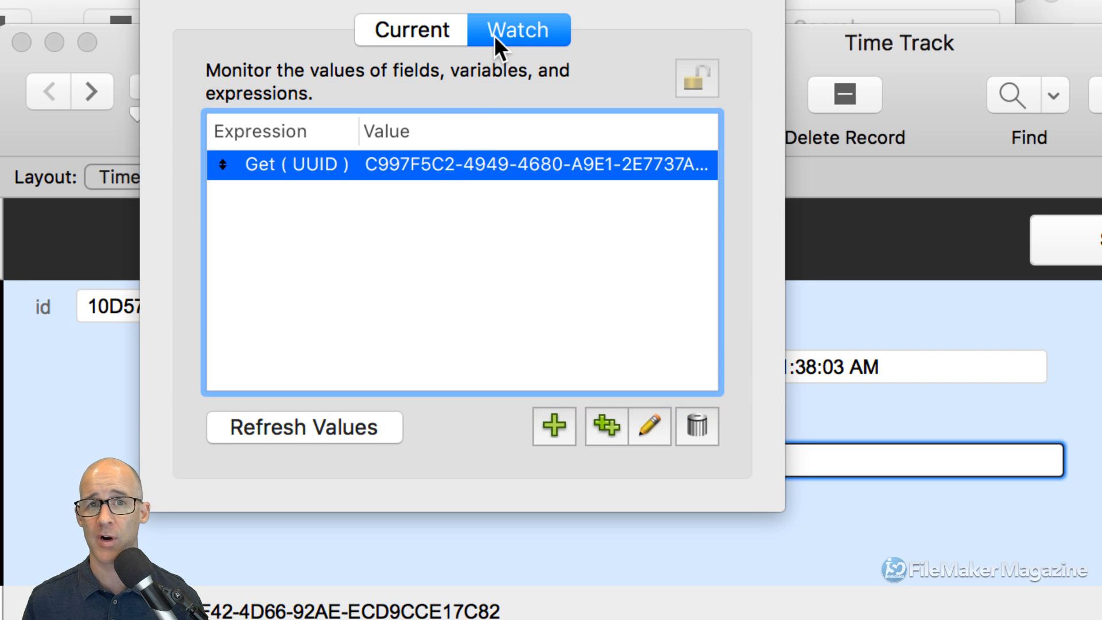
left_click(432, 36)
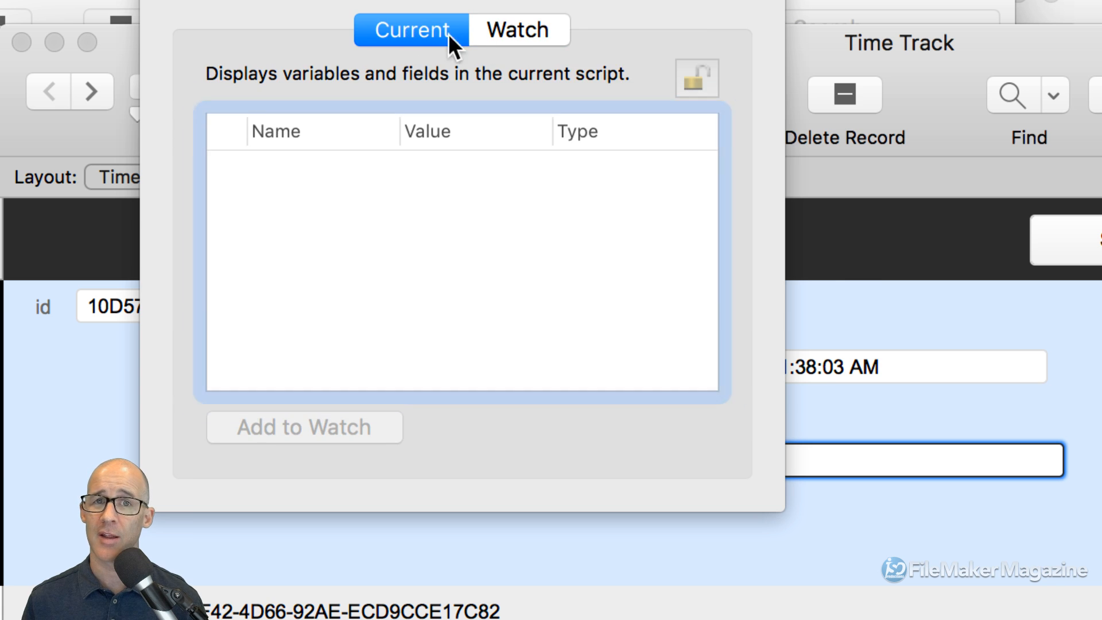
left_click(505, 31)
left_click(420, 35)
left_click(498, 31)
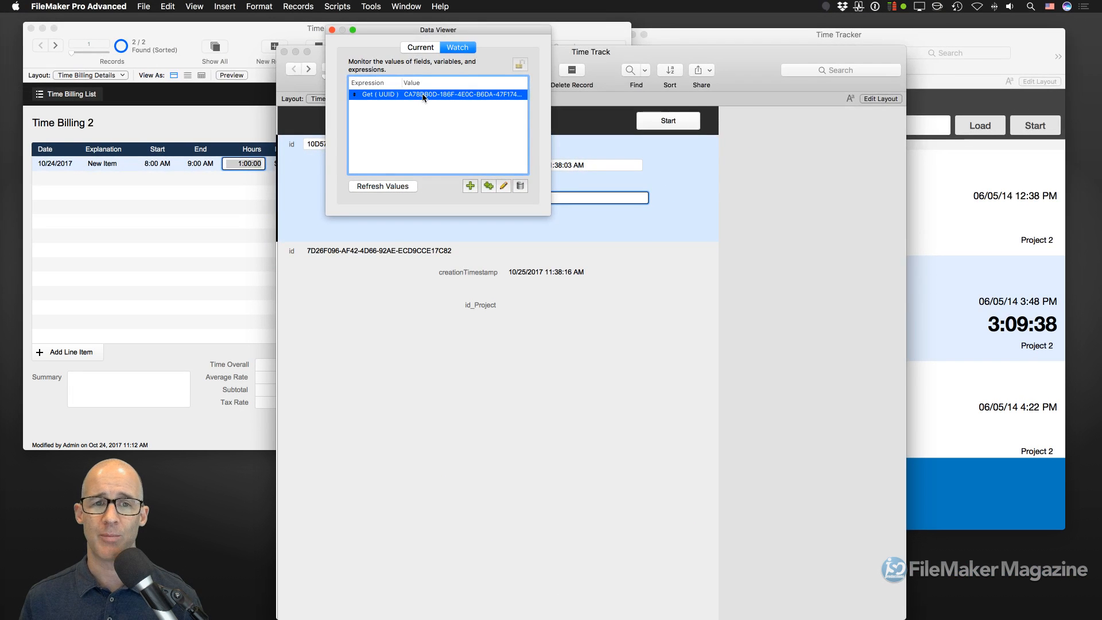
- Copy UUID 10974C68-43E5-4BD3-94D1-F2AAF964F418 and paste it into both records' id_Project fields
double_click(424, 97)
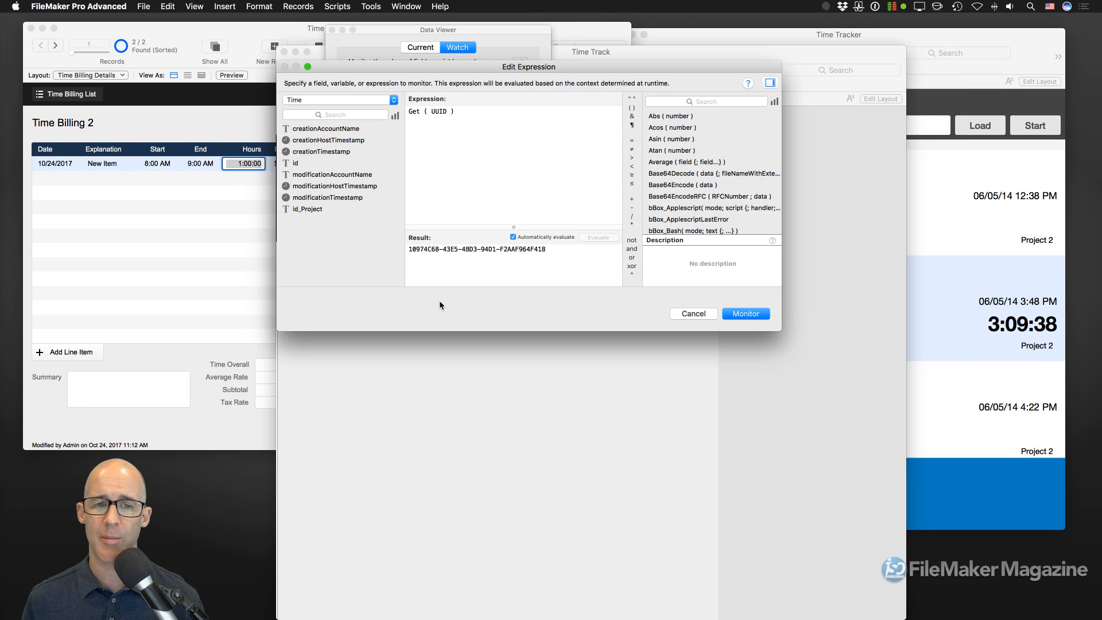
triple_click(548, 251)
key("super+c")
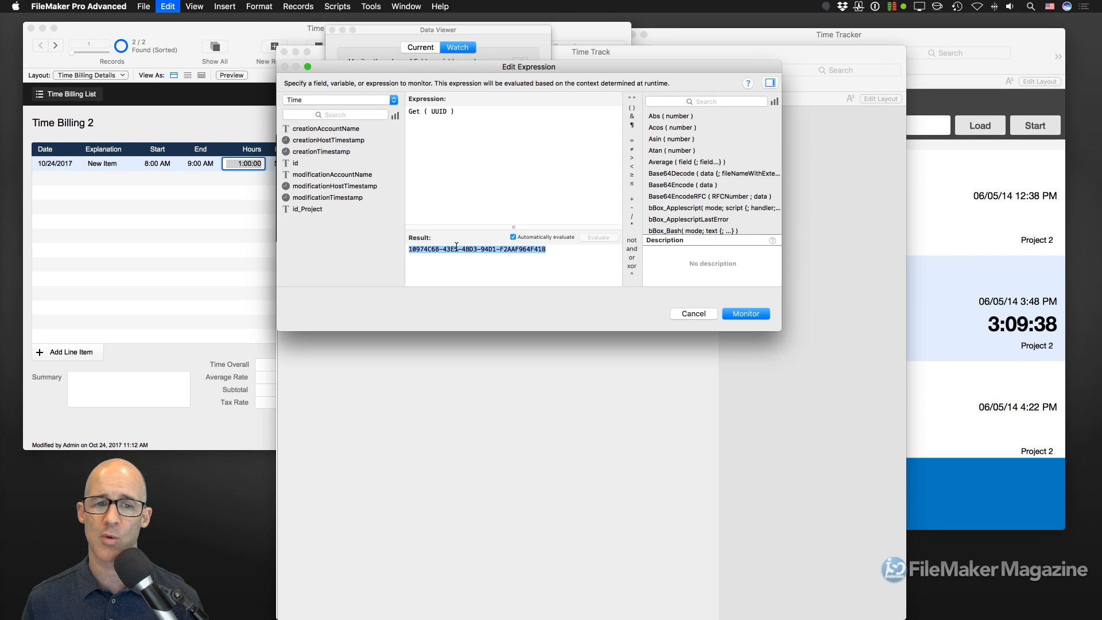
left_click(746, 314)
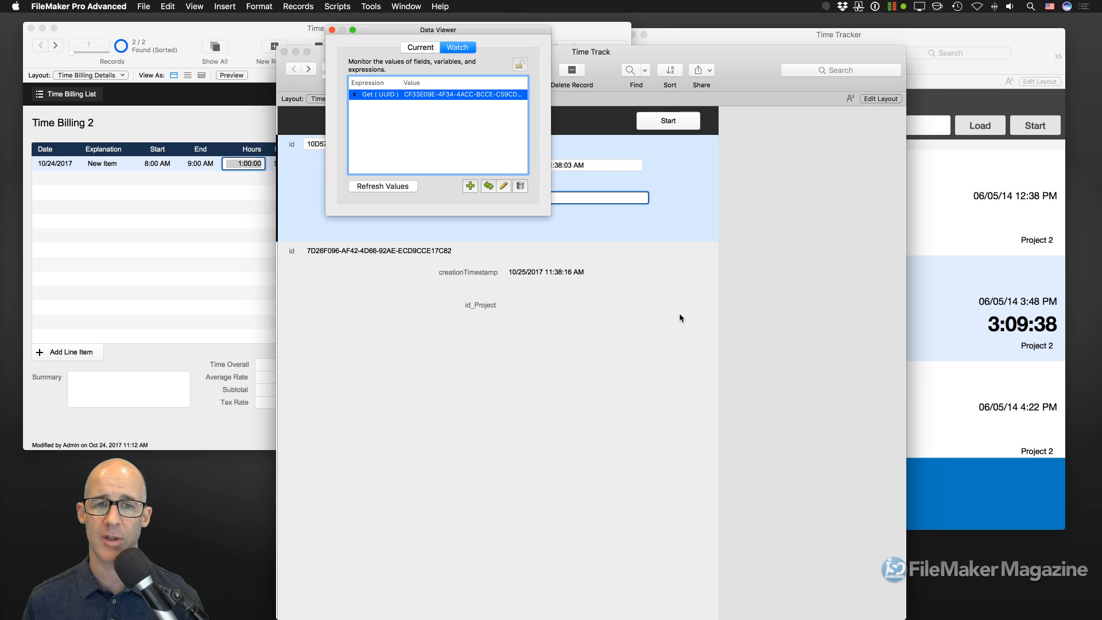
left_click(332, 30)
key("super+v")
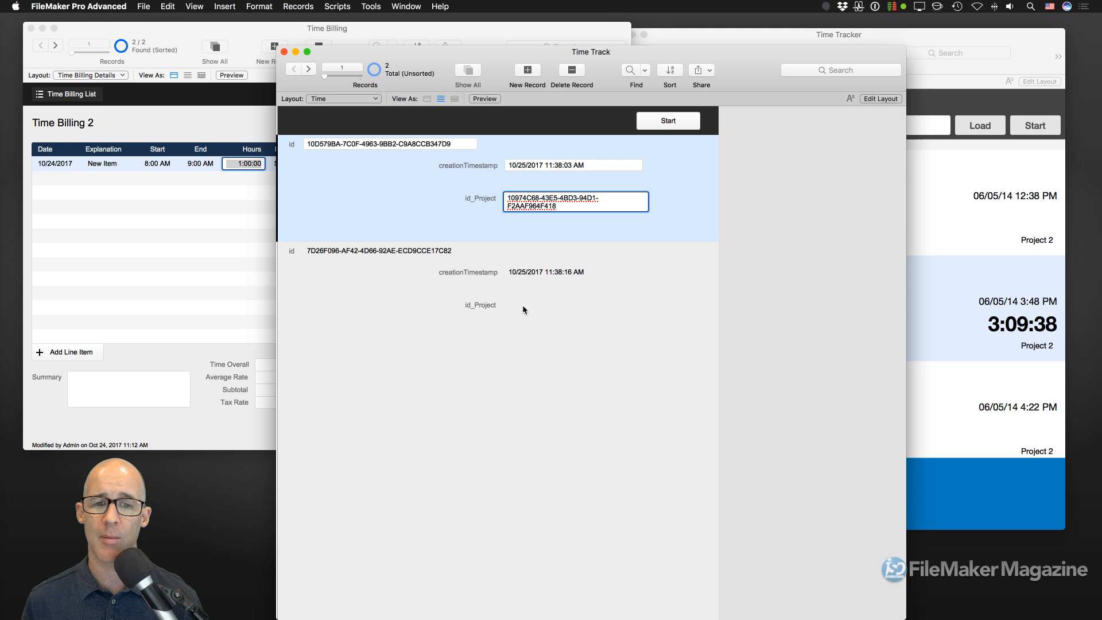
left_click(523, 308)
key("super+v")
- Commit the id_Project values, compare both creationTimestamp times, then look through the View and Insert menus
left_click(526, 338)
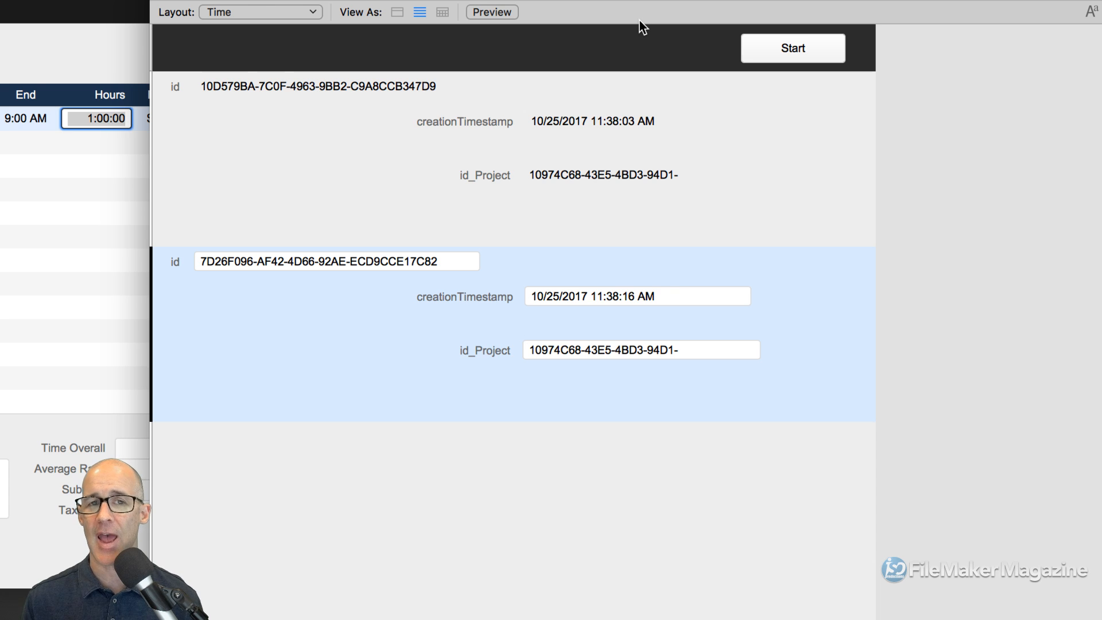
left_click(581, 122)
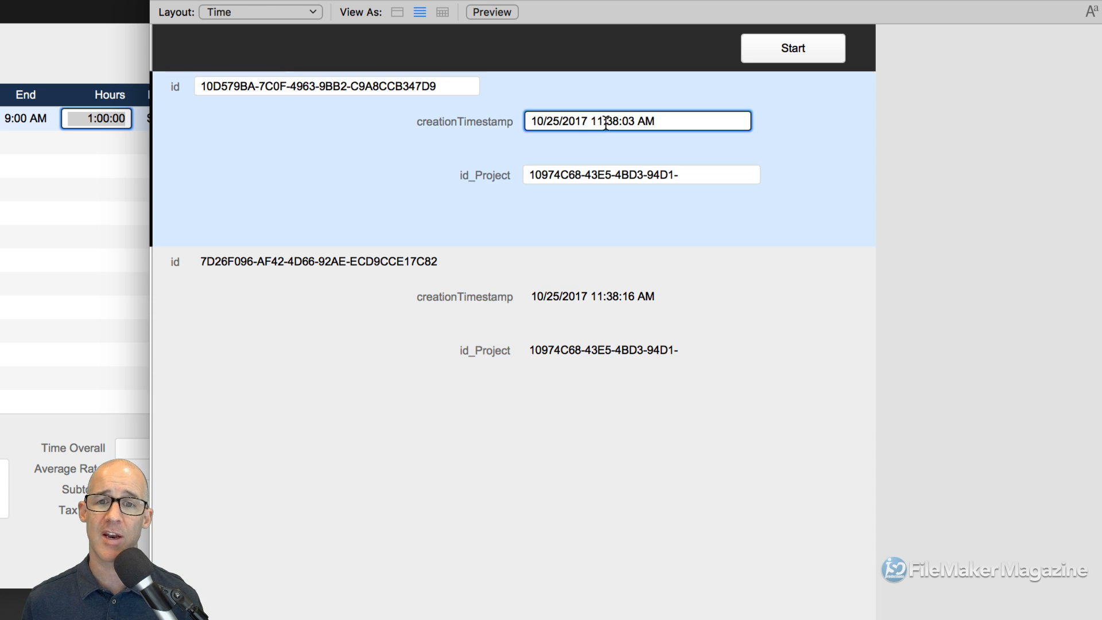
left_click_drag(590, 122, 638, 123)
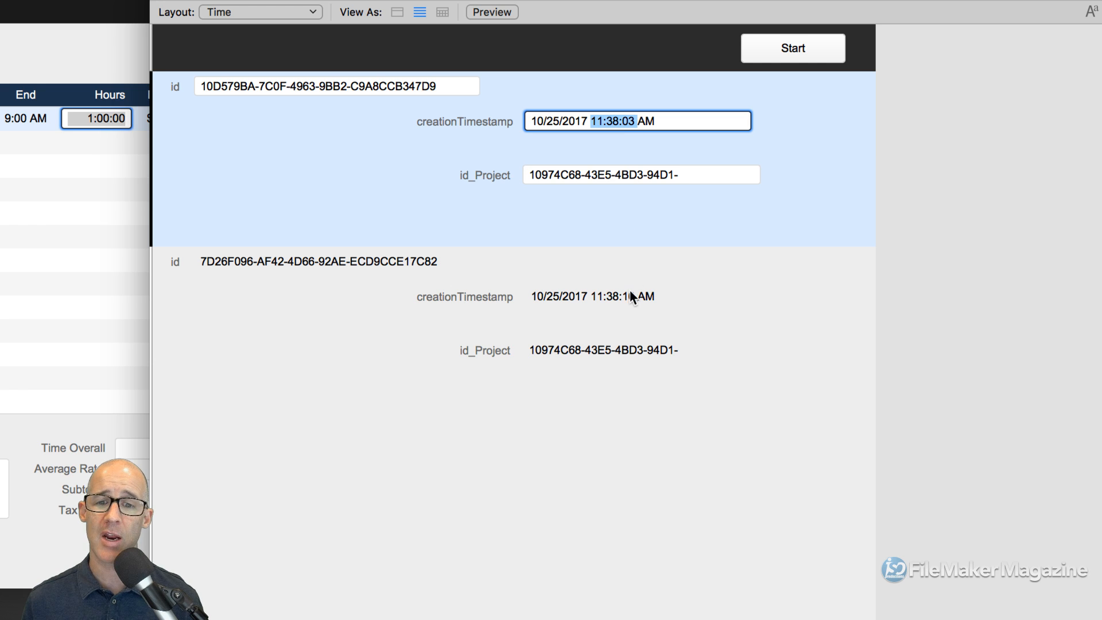
left_click(615, 298)
left_click_drag(597, 298, 631, 298)
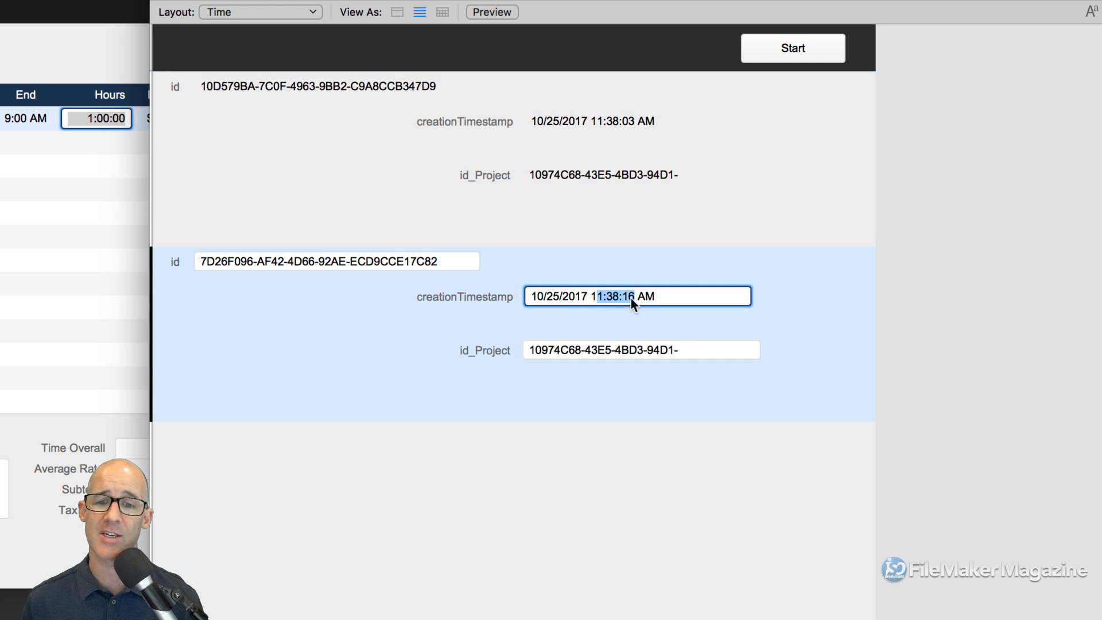
triple_click(662, 297)
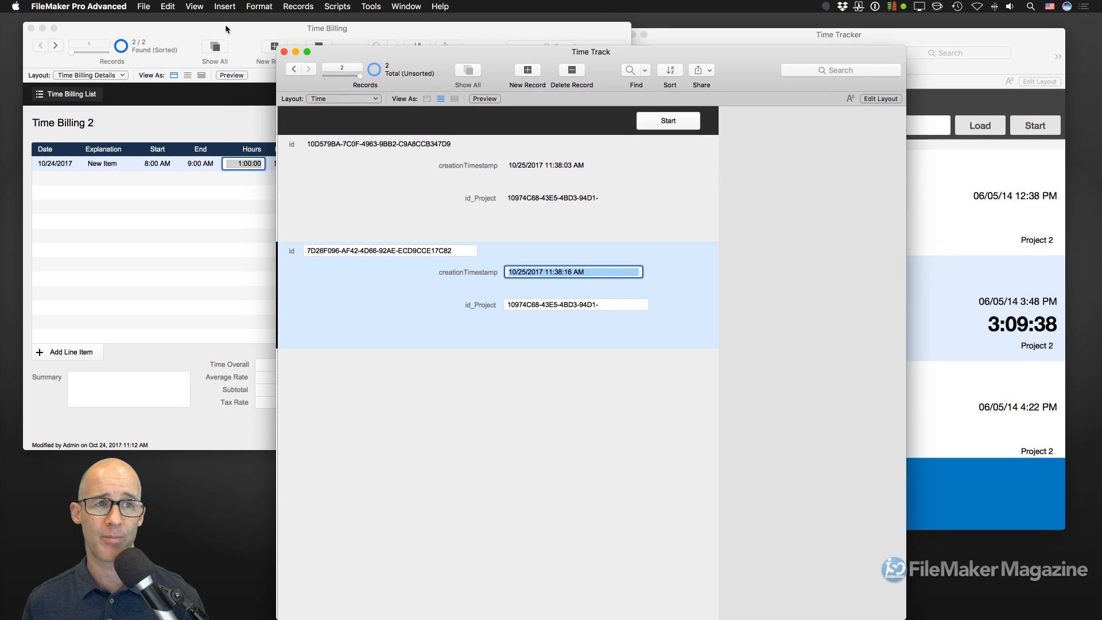
left_click(191, 6)
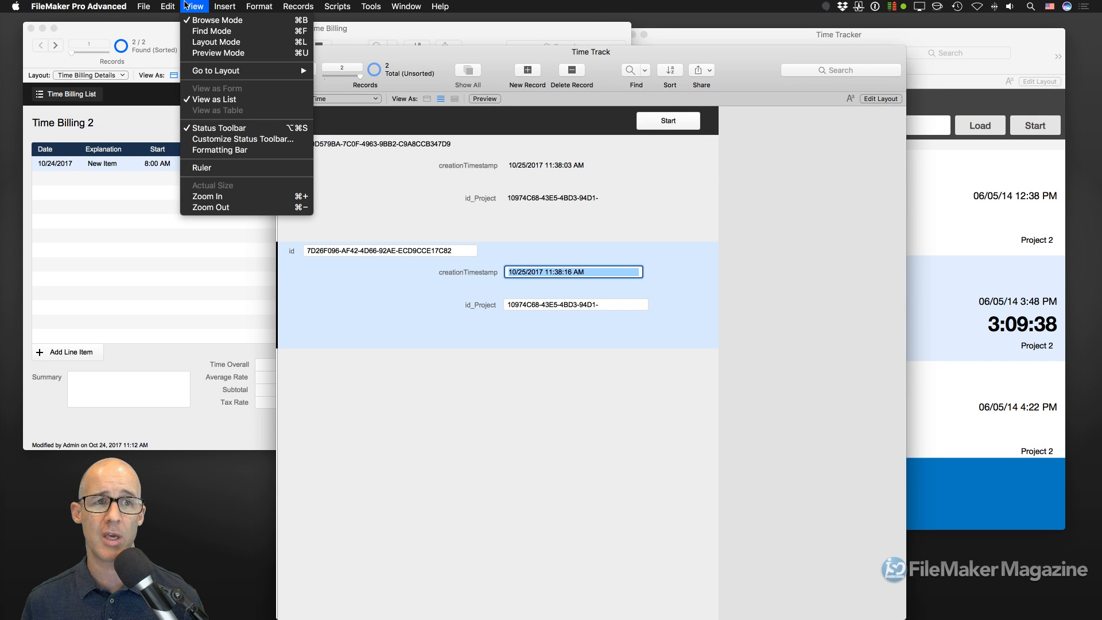
mouse_move(223, 5)
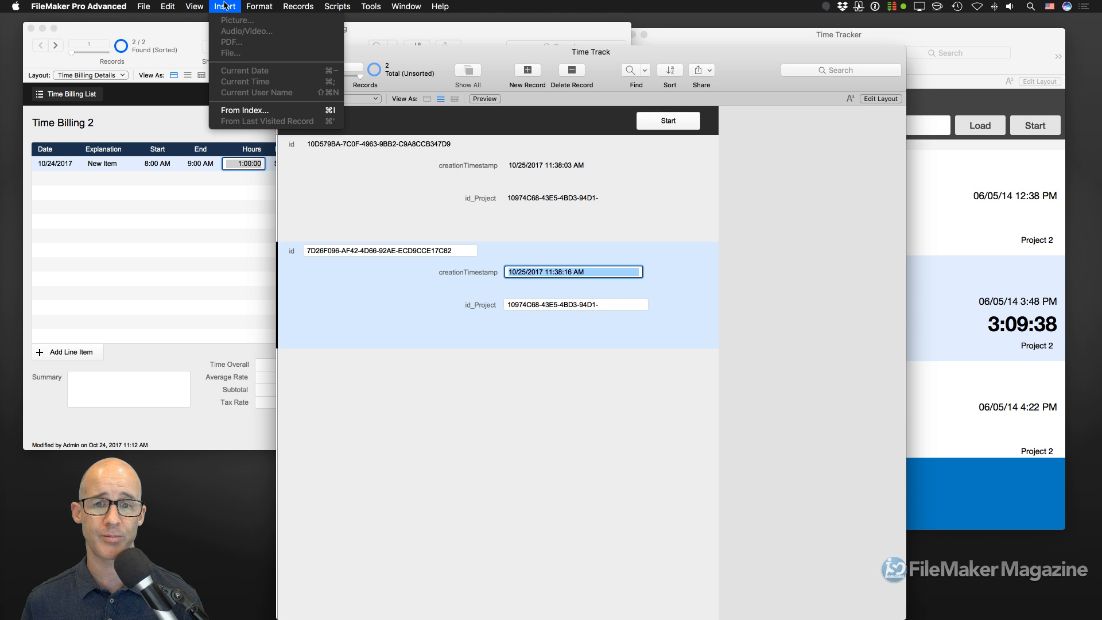
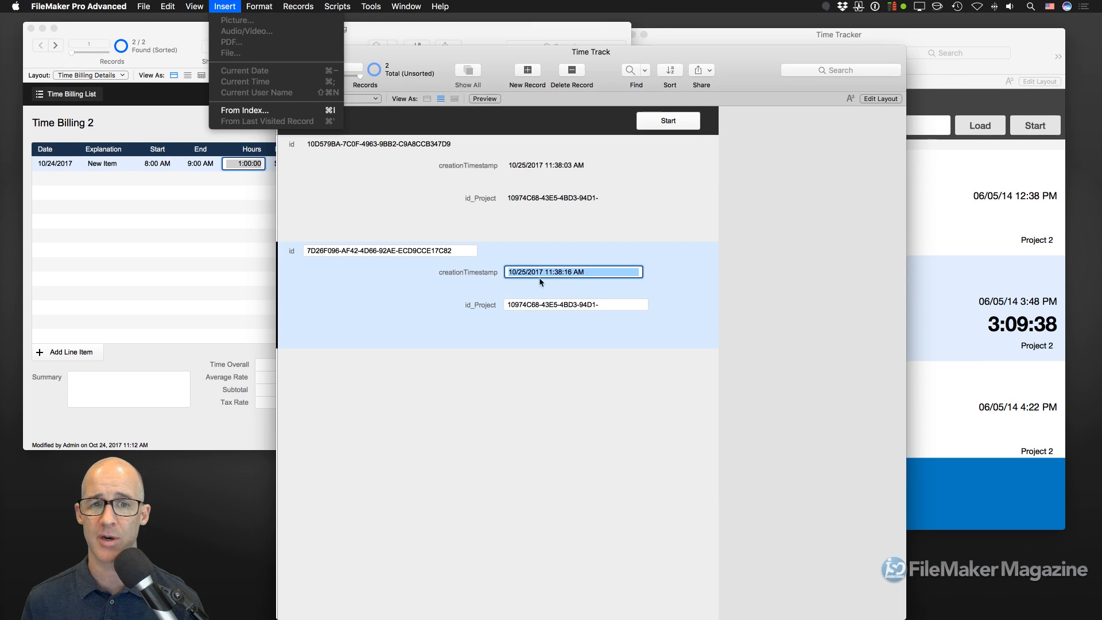
- Uncheck Prohibit modification in creationTimestamp's field options so it accepts manual edits
left_click(666, 258)
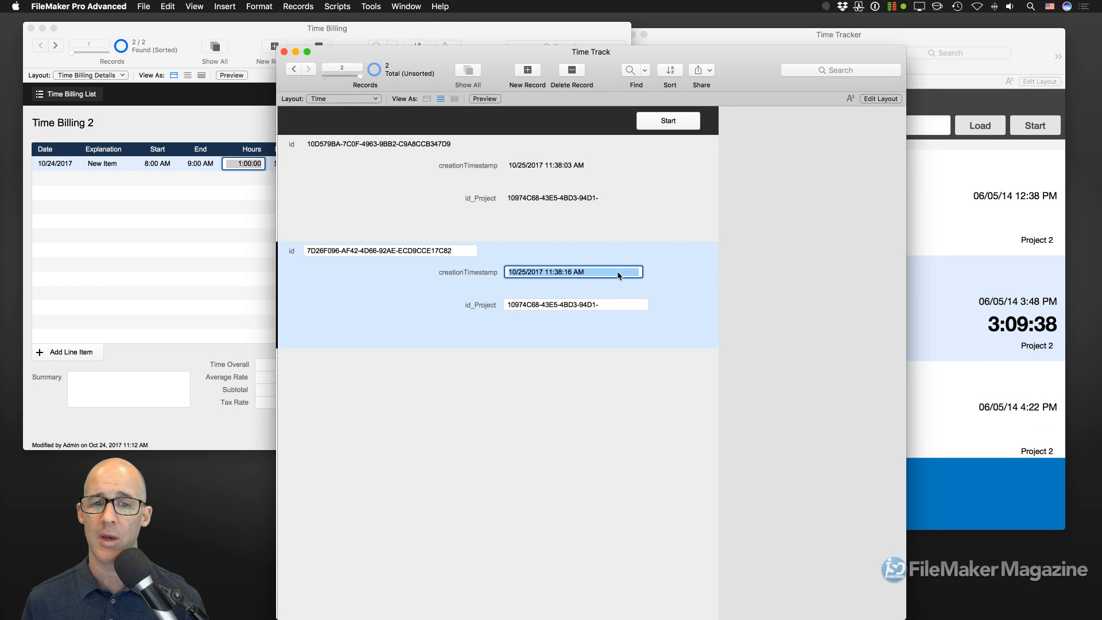
left_click(656, 271)
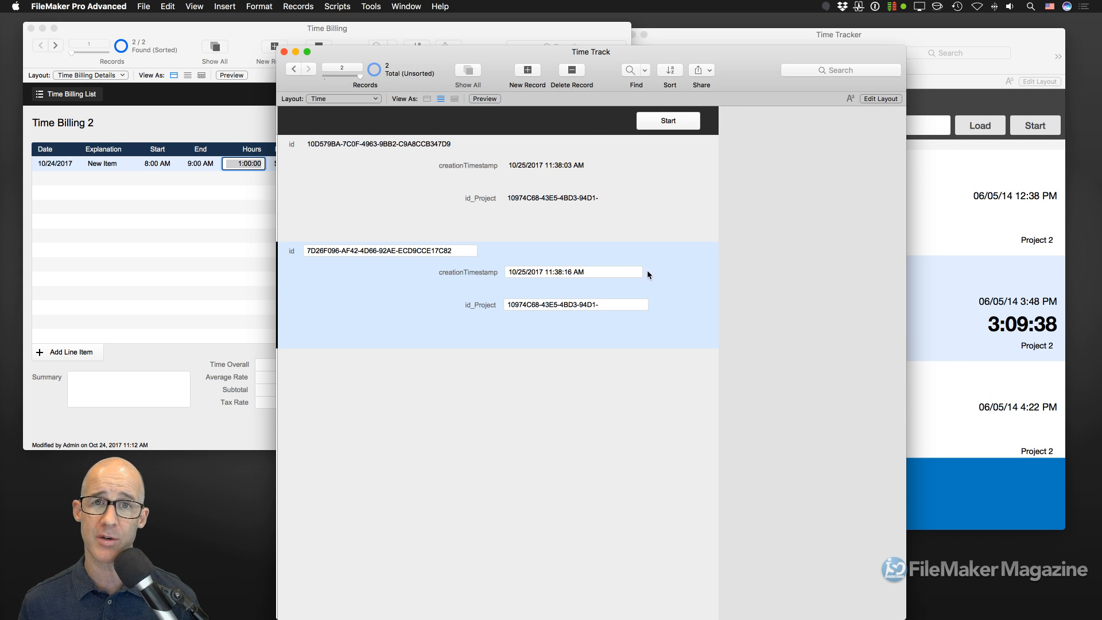
key("super+shift+d")
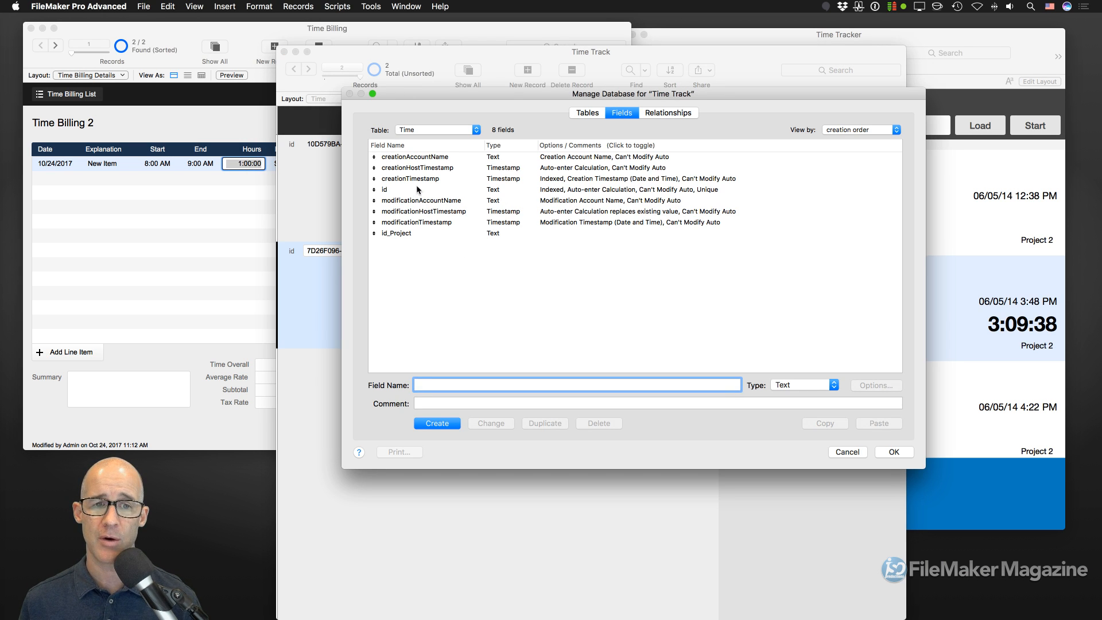
left_click(417, 180)
double_click(417, 179)
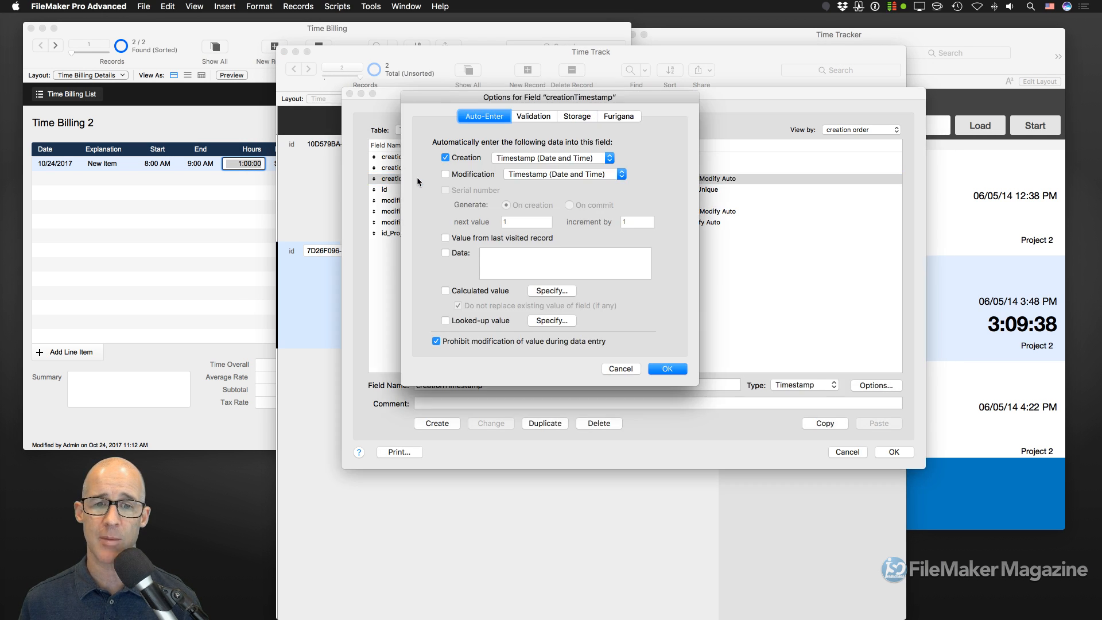
left_click(454, 341)
left_click(666, 368)
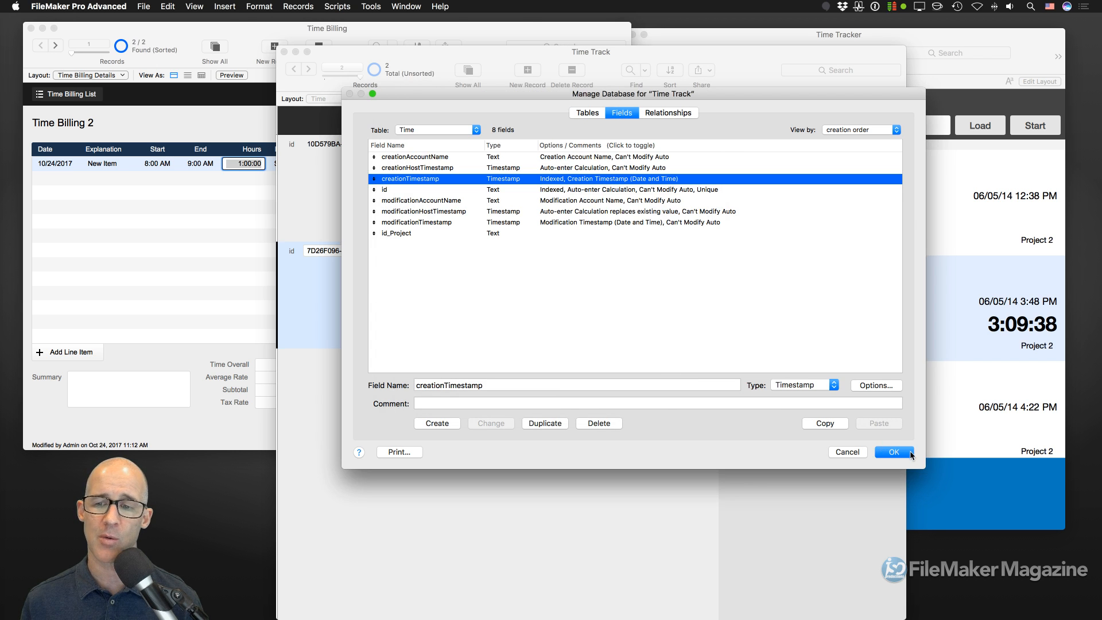
left_click(906, 452)
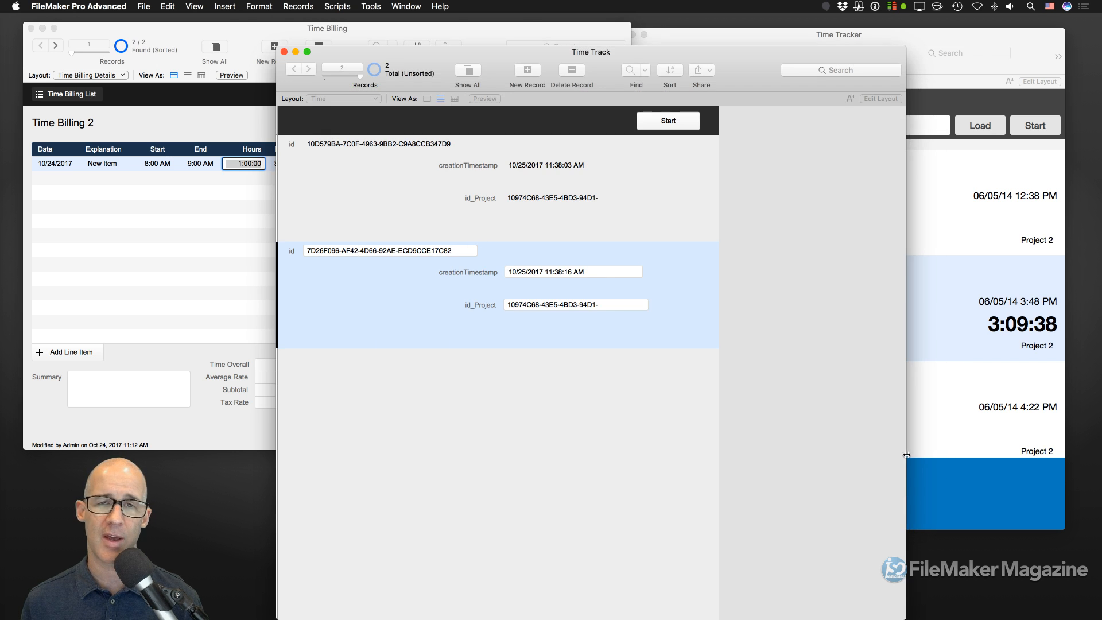
- Insert the current date, 10/26/2017, and time into the records' creationTimestamp fields
left_click(546, 201)
left_click(224, 6)
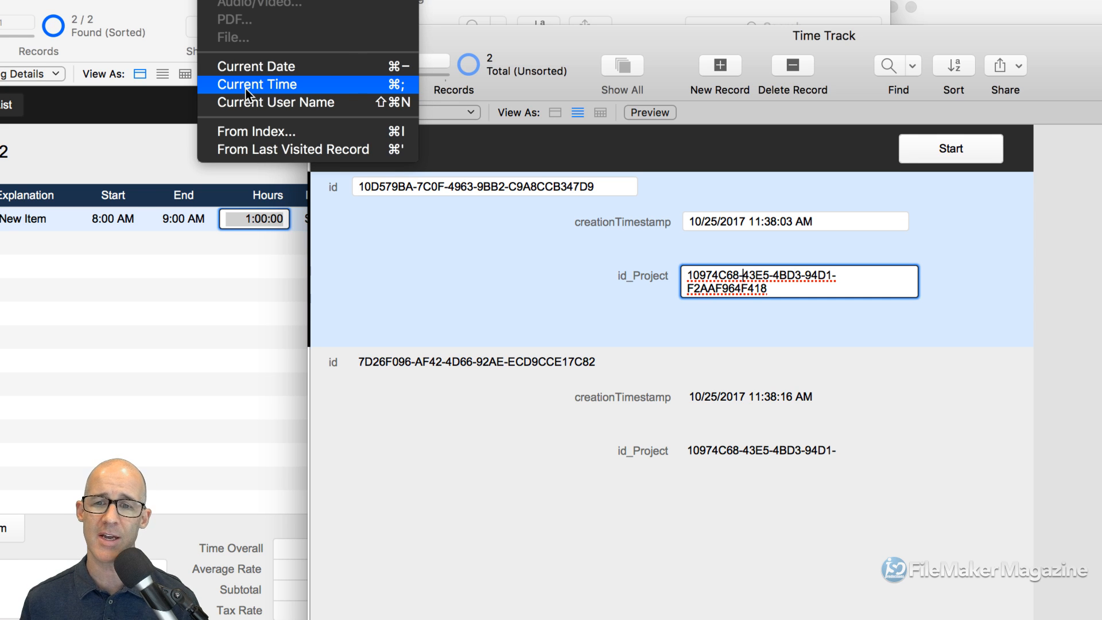
left_click(762, 401)
left_click(782, 397)
key("super+a")
type("10/26/2017")
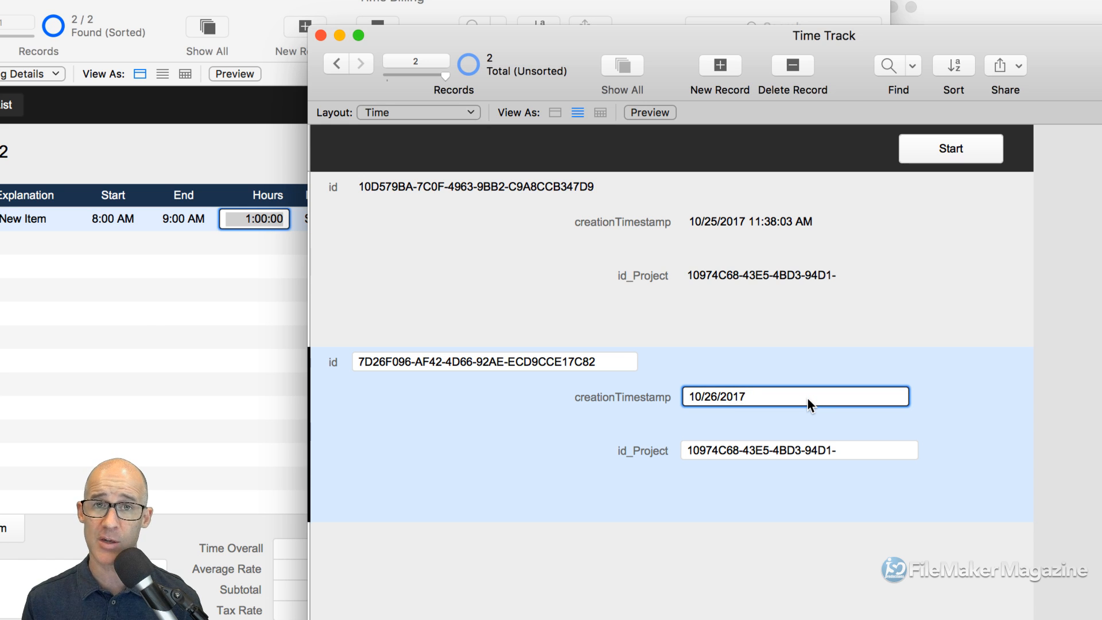
key("super+a")
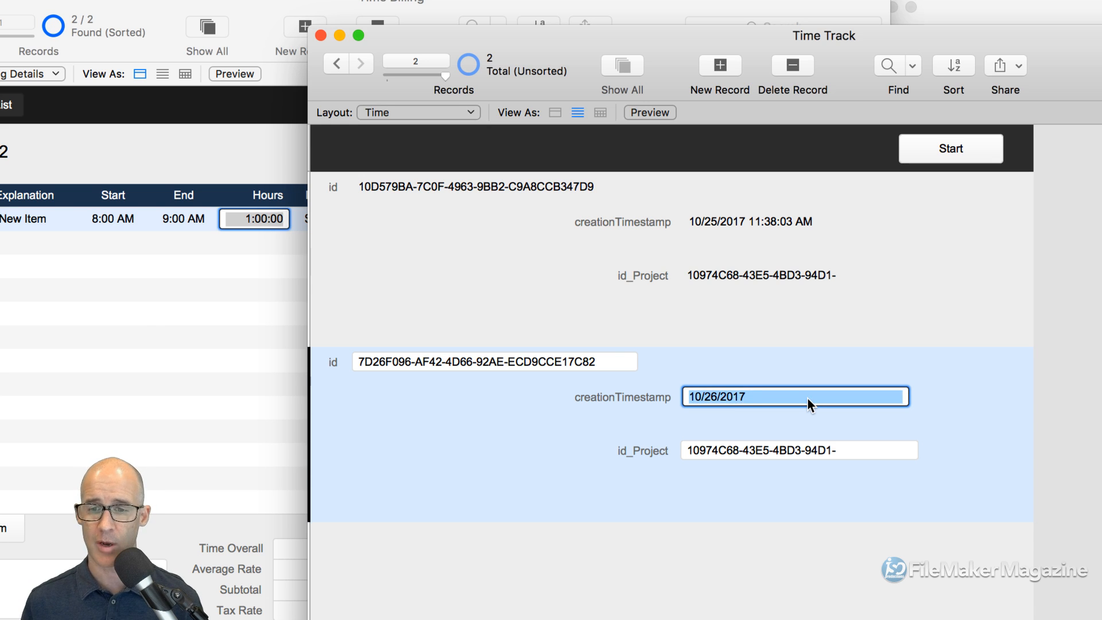
type("10/26/2017 11:34:20 AM")
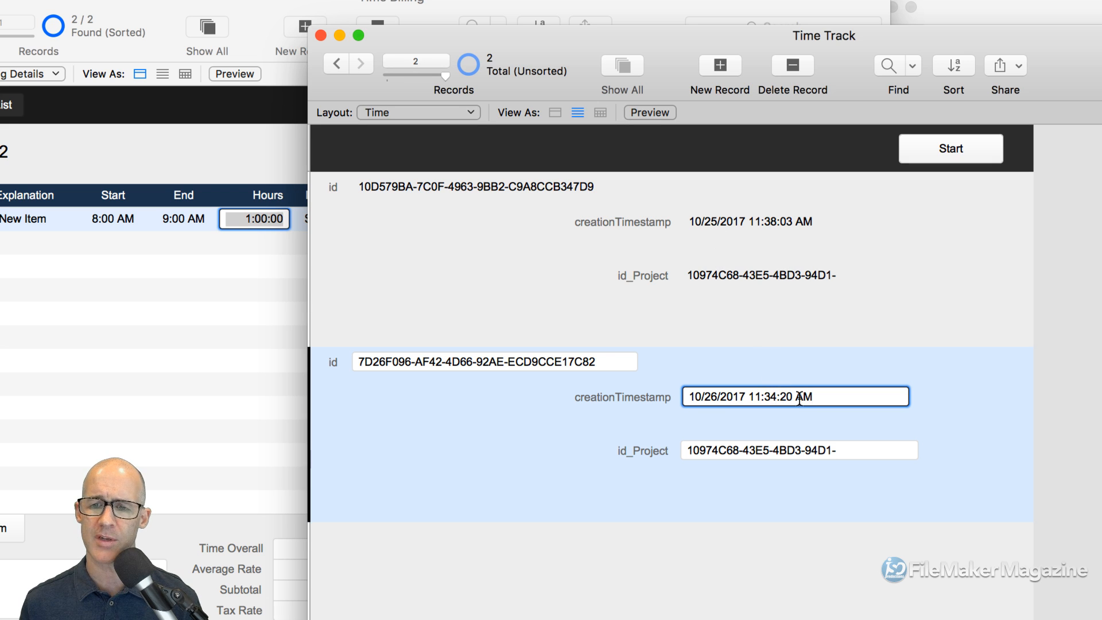
left_click(793, 222)
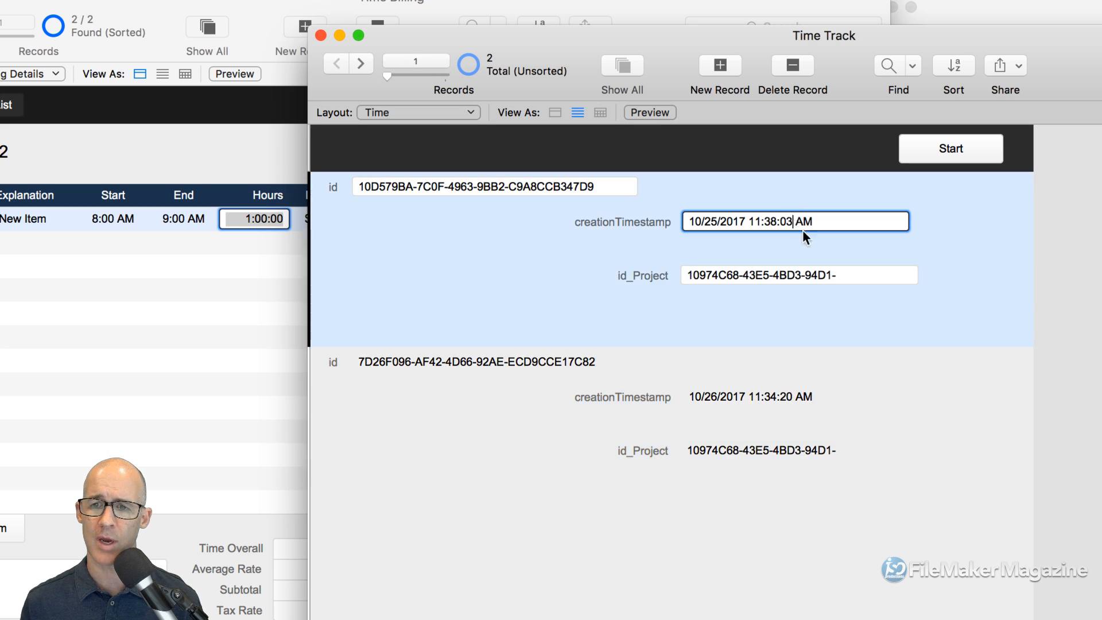
left_click(810, 396)
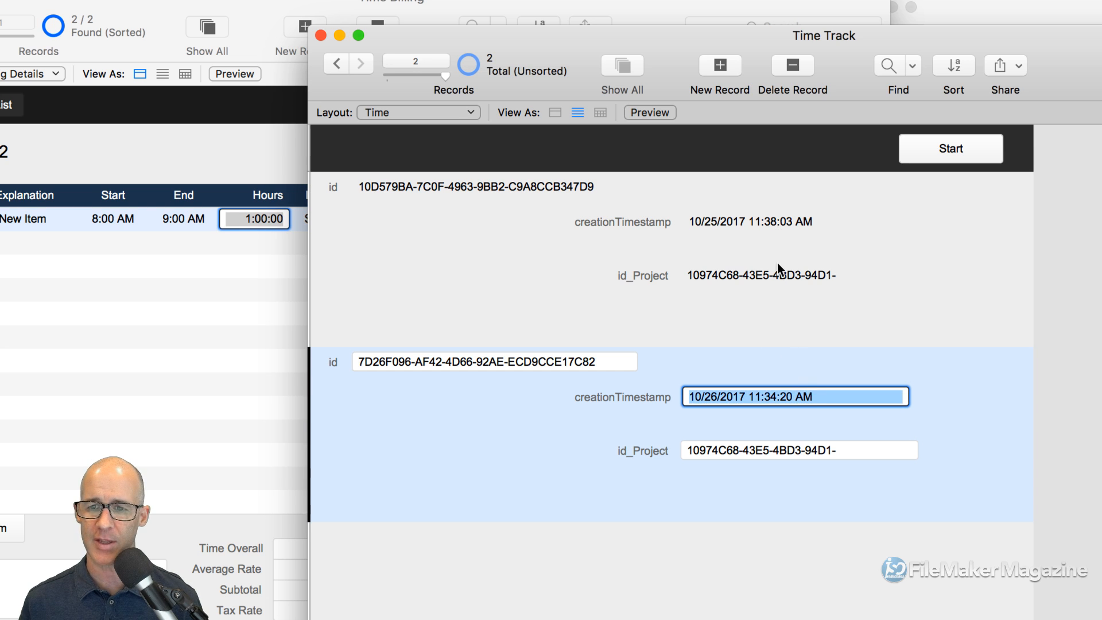
- Set the timestamps to 10/26/2017 11:30:20 AM and 11:34:43 AM, then reopen Manage Database
left_click(776, 221)
type("10/26/2017 11:34:20 AM")
left_click(777, 397)
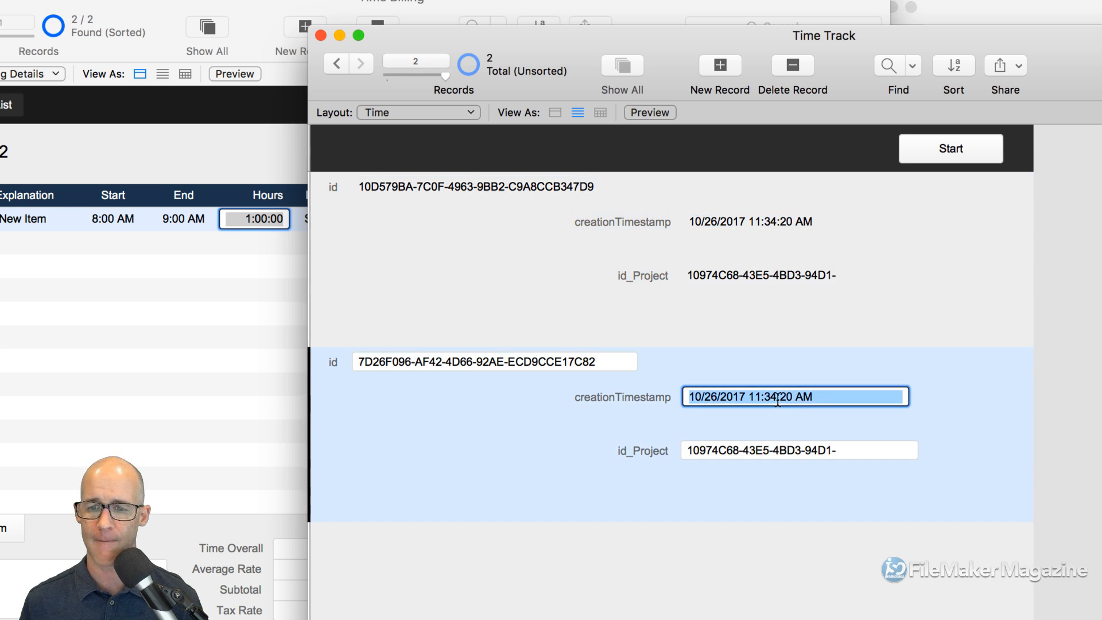
key("super+semicolon")
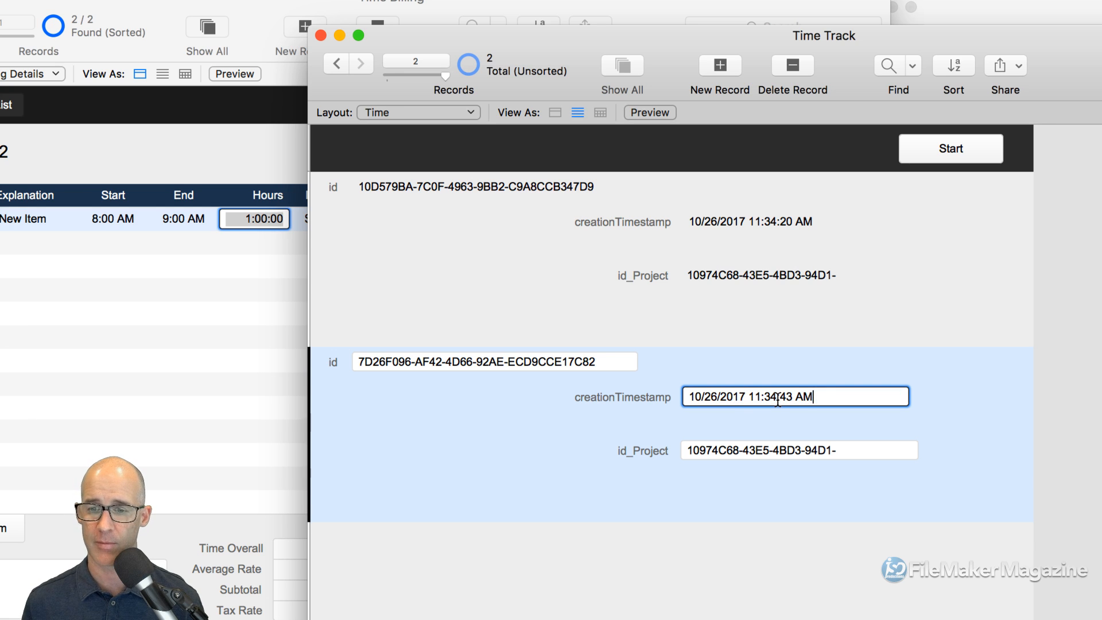
left_click(777, 223)
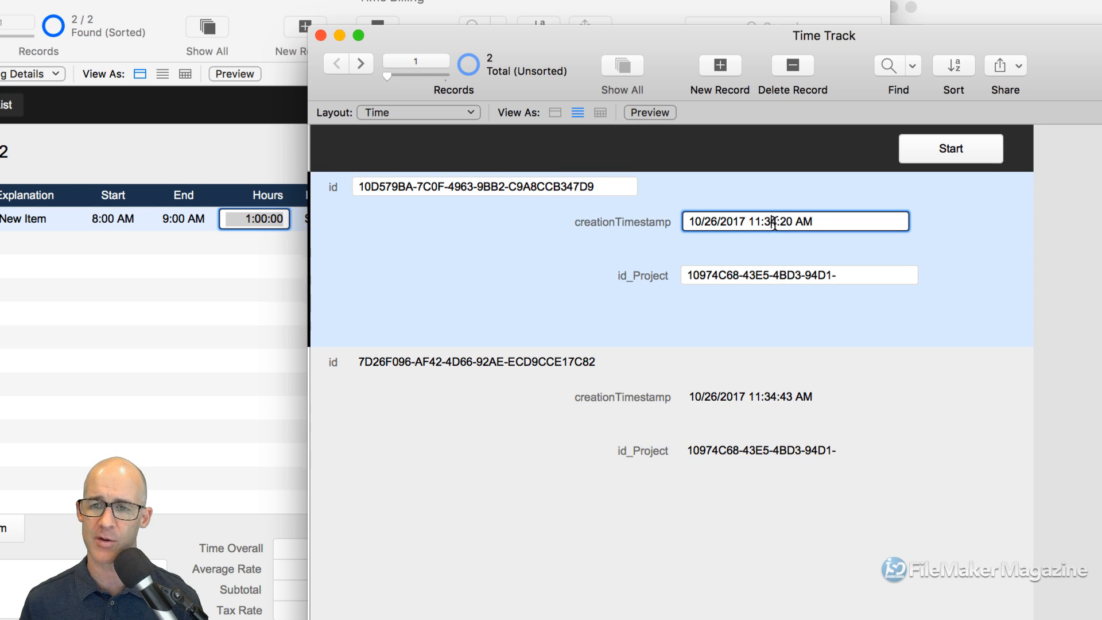
key("Delete")
type("0")
left_click(783, 247)
left_click(762, 218)
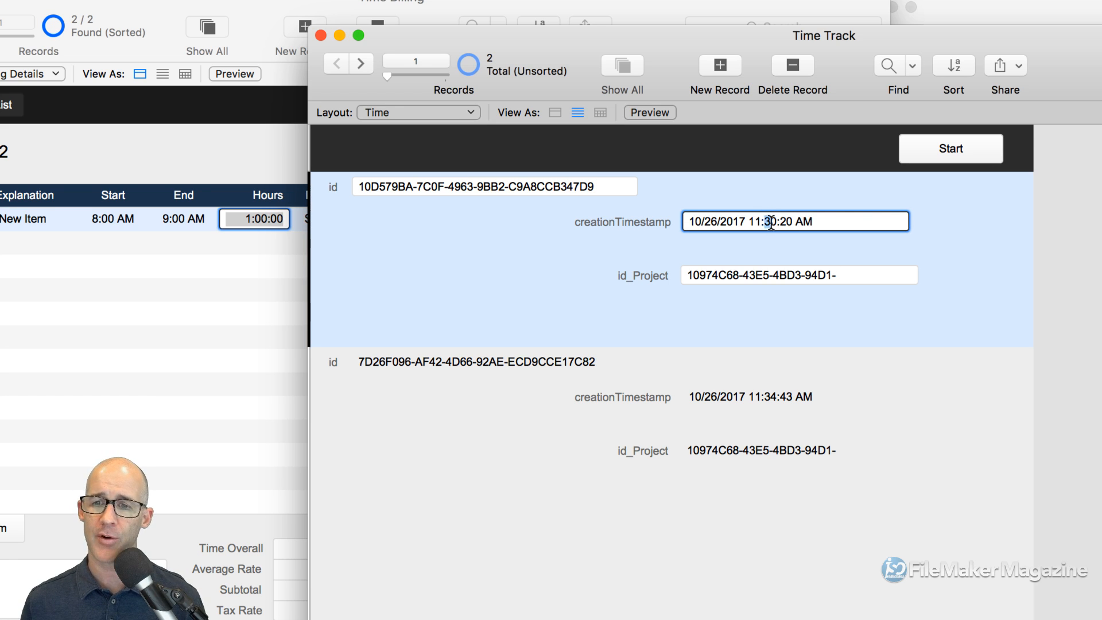
left_click(766, 397)
left_click_drag(765, 398, 776, 397)
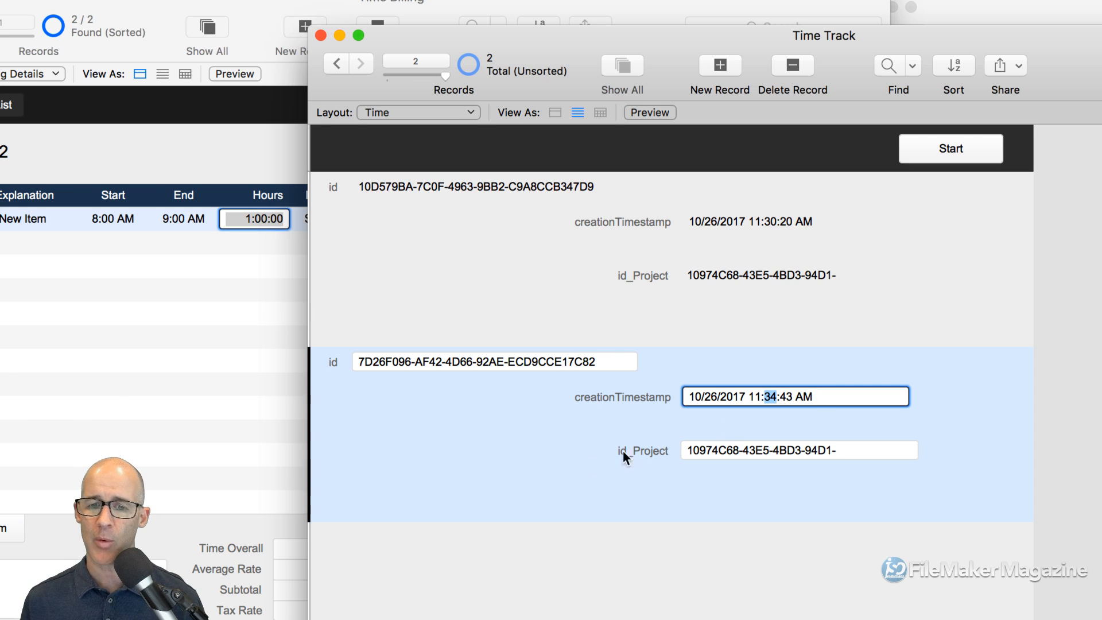
left_click(543, 459)
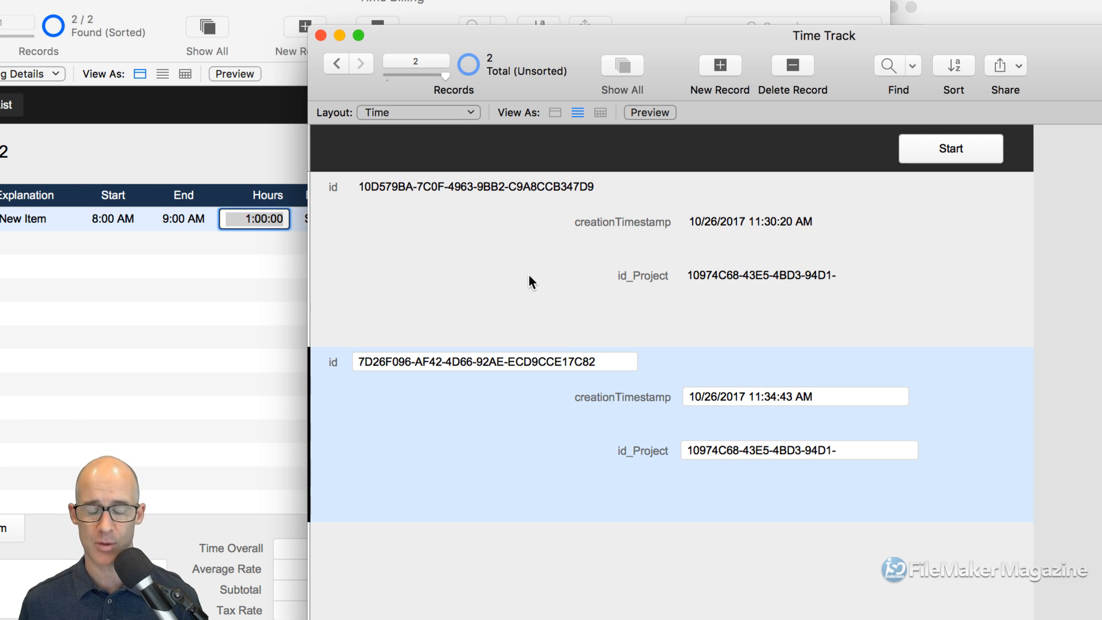
key("super+shift+d")
- Enter 'status' as the new Time field name, then replace it with 'type'
left_click_drag(657, 103, 582, 29)
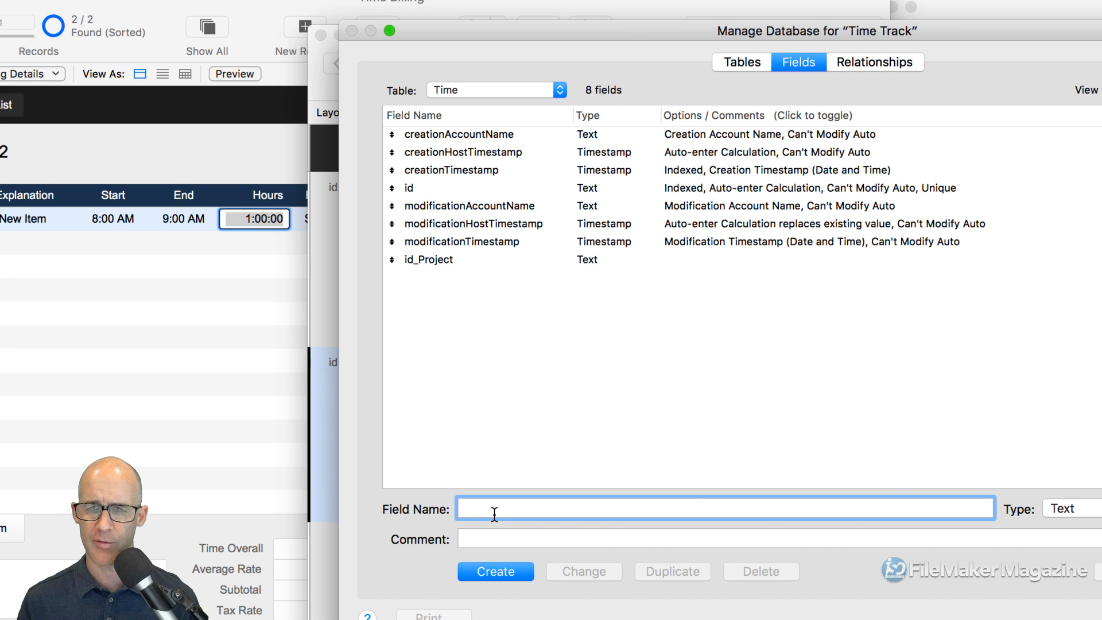
type("status")
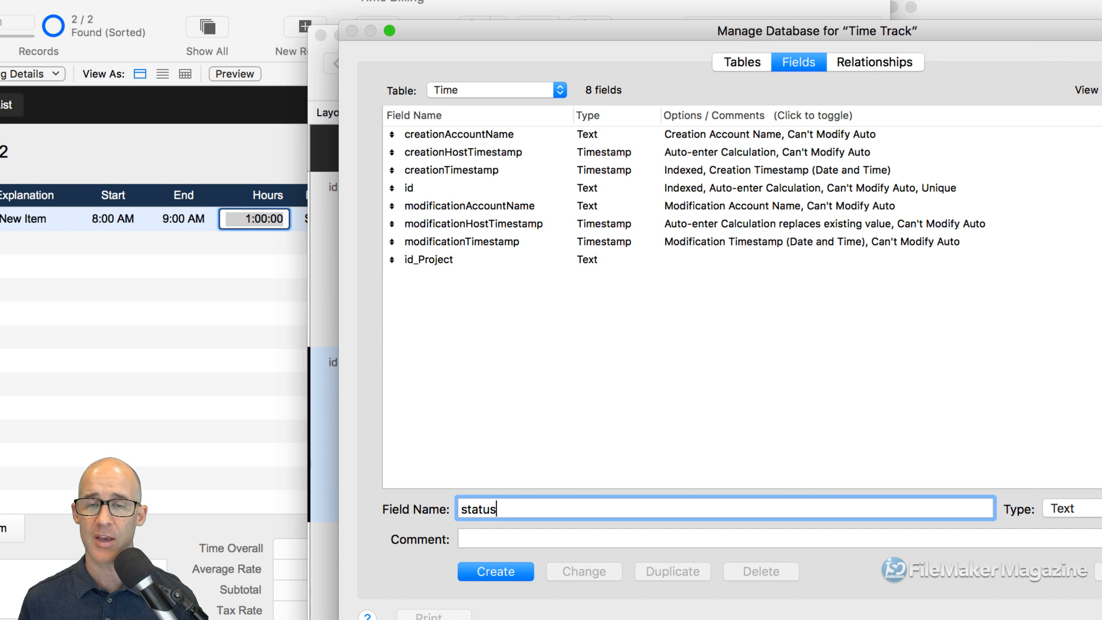
left_click_drag(676, 35, 520, 7)
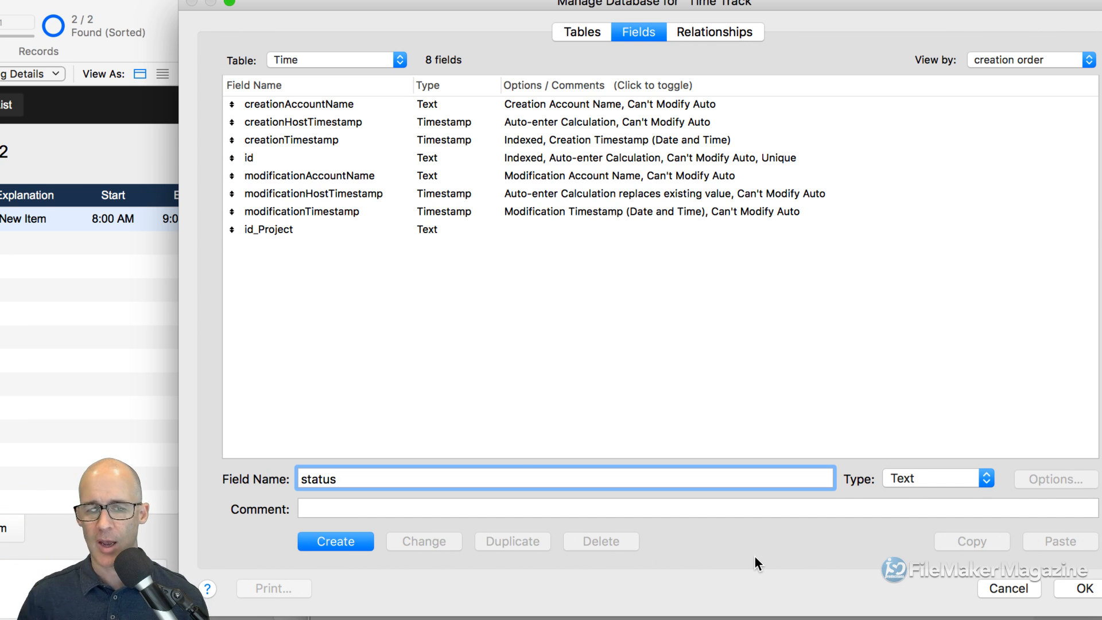
key("super+a")
key("BackSpace")
type("type")
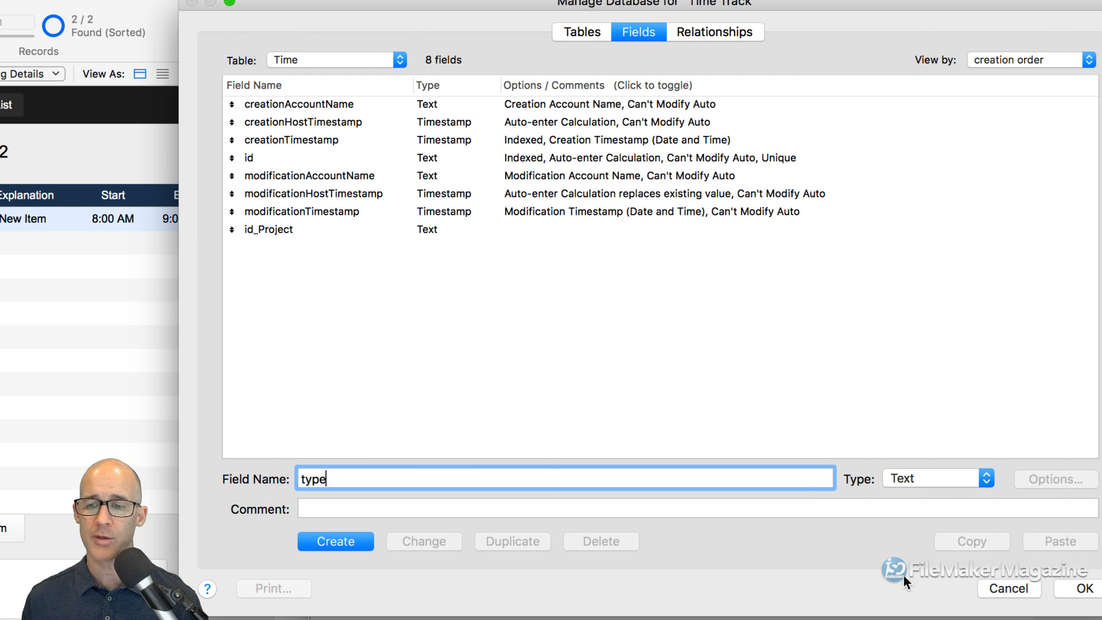
- Make the type field a Number and draft the comment '0 = start / 1 = end'
left_click(938, 478)
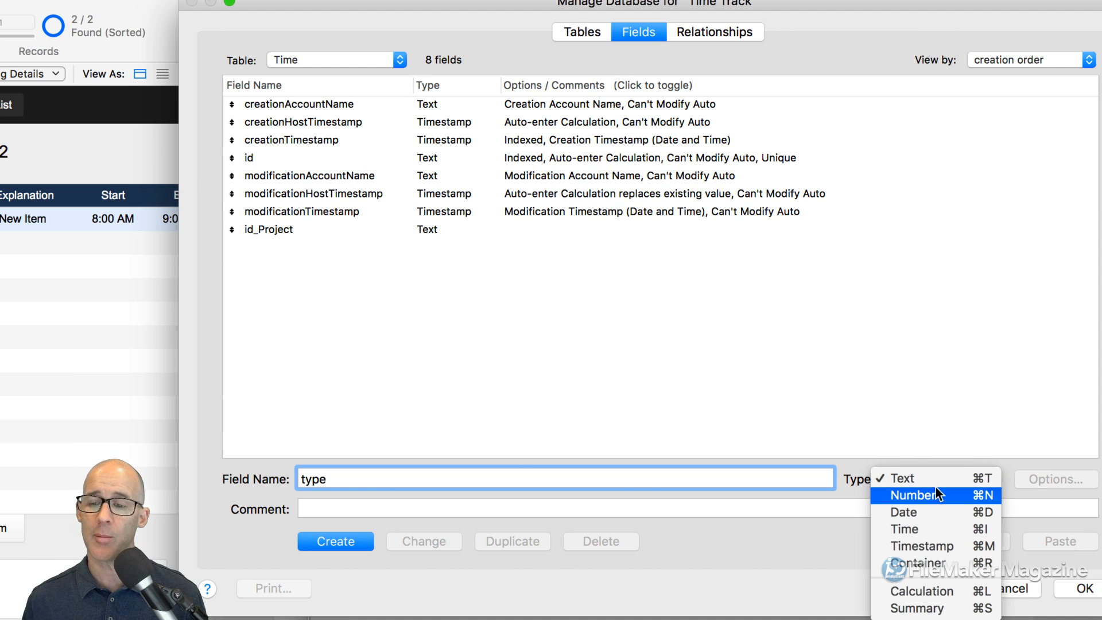
left_click(927, 493)
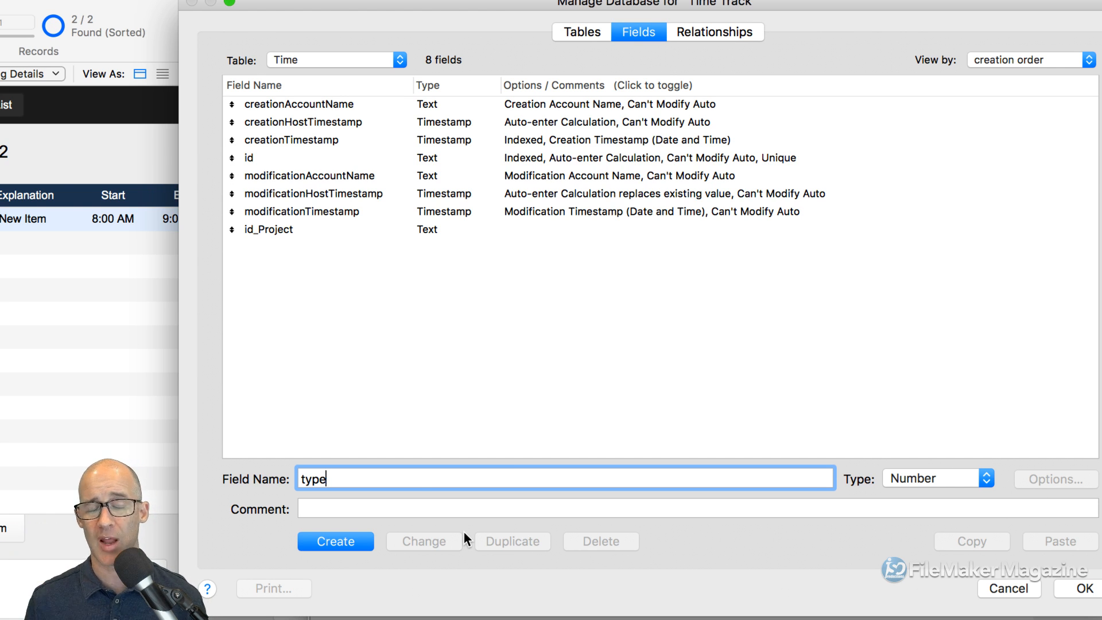
left_click(351, 509)
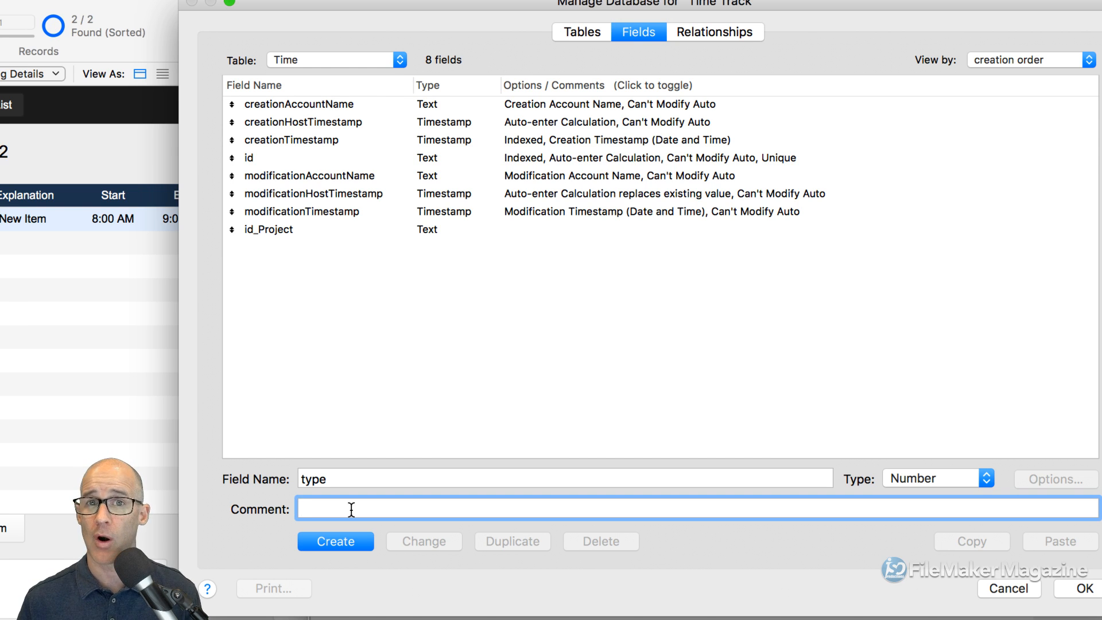
type("0")
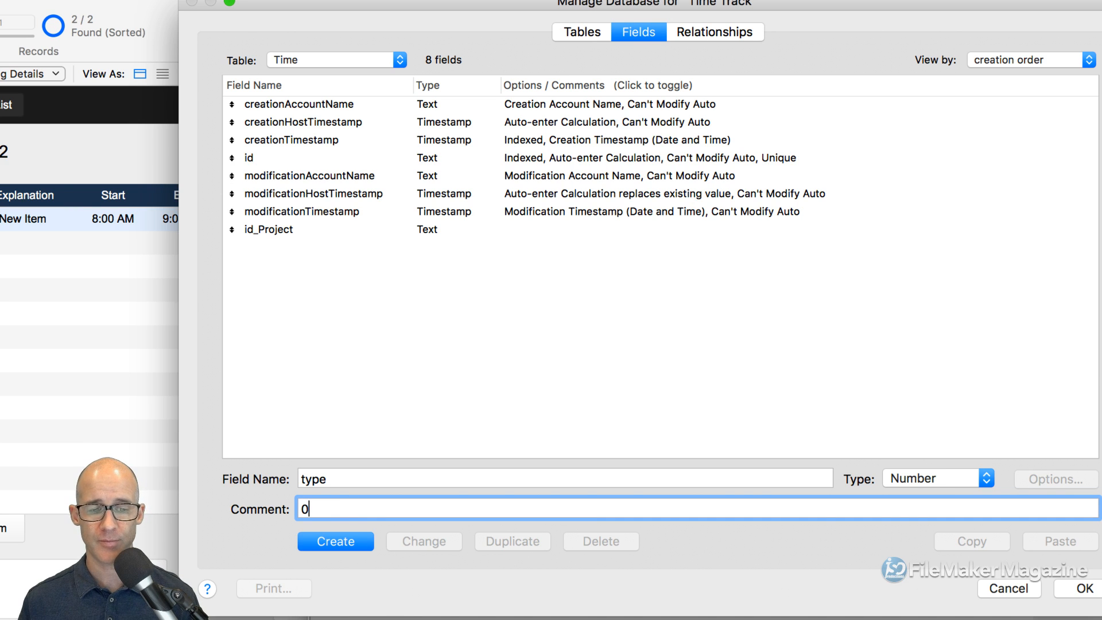
type(" = start")
key("BackSpace")
type(",")
key("BackSpace")
key("BackSpace")
type("/ 1 =")
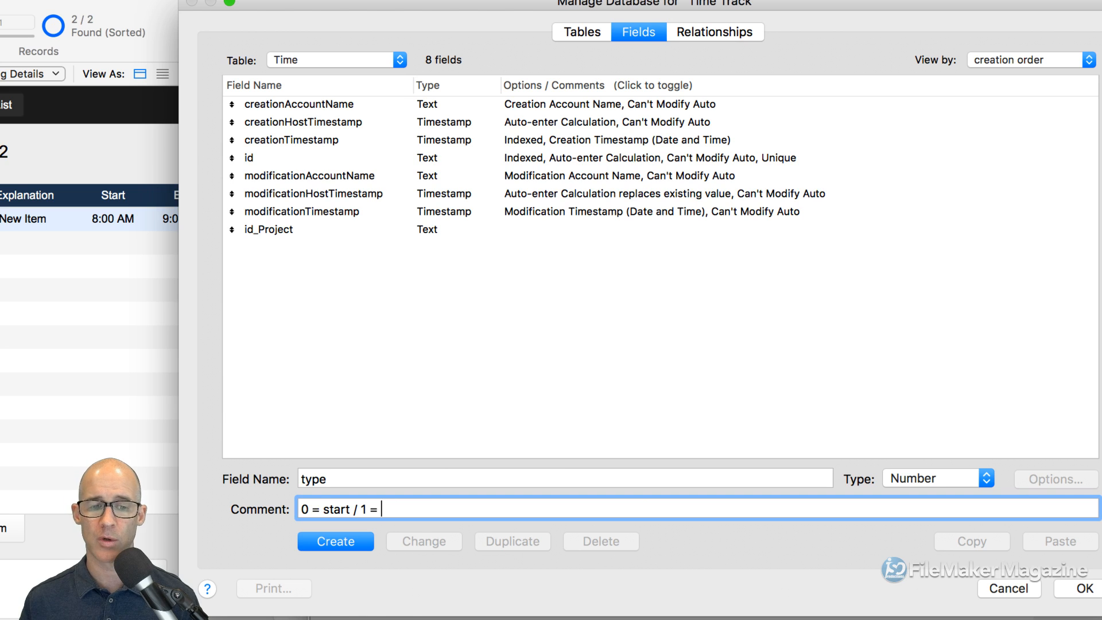
type(" e")
key("BackSpace")
type("end")
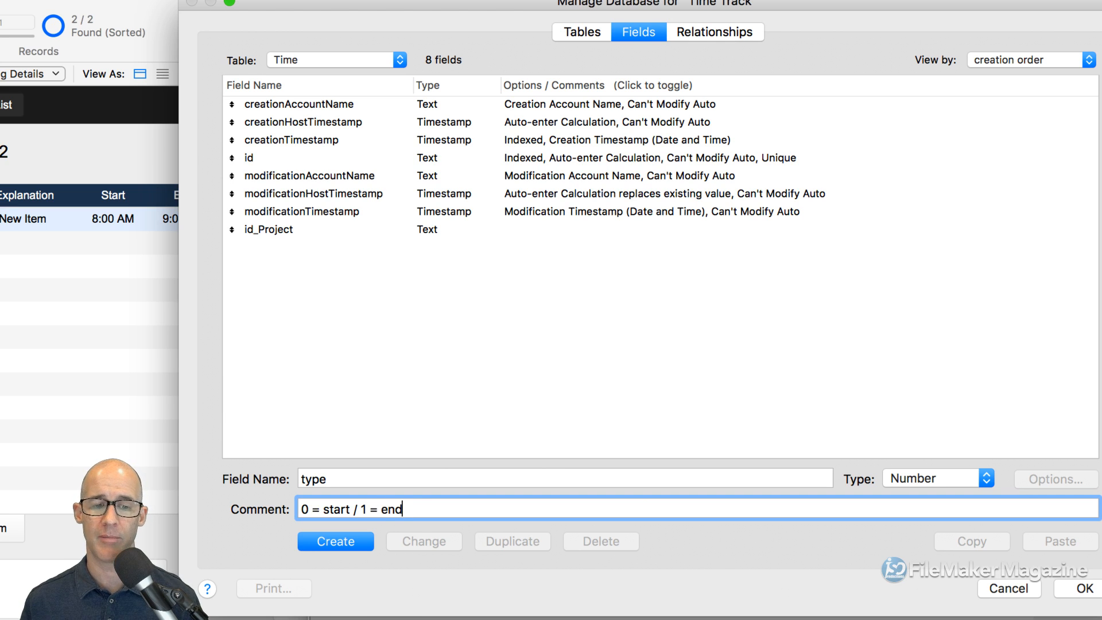
- Reword the comment to '0 = open / 1 = close' and create the type field
key("alt+Left")
key("alt+Left")
key("alt+Left")
key("alt+Left")
key("alt+Left")
key("alt+Right")
key("alt+Right")
key("alt+Left")
key("alt+shift+Right")
type("open")
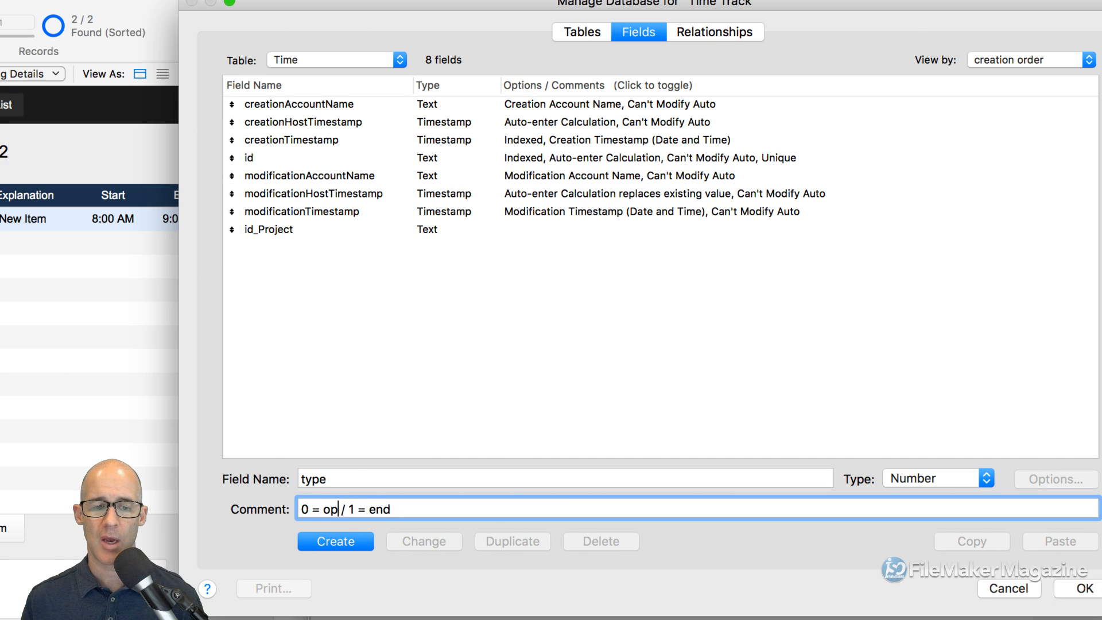
key("alt+Right")
key("alt+Right")
key("alt+shift+Left")
type("close")
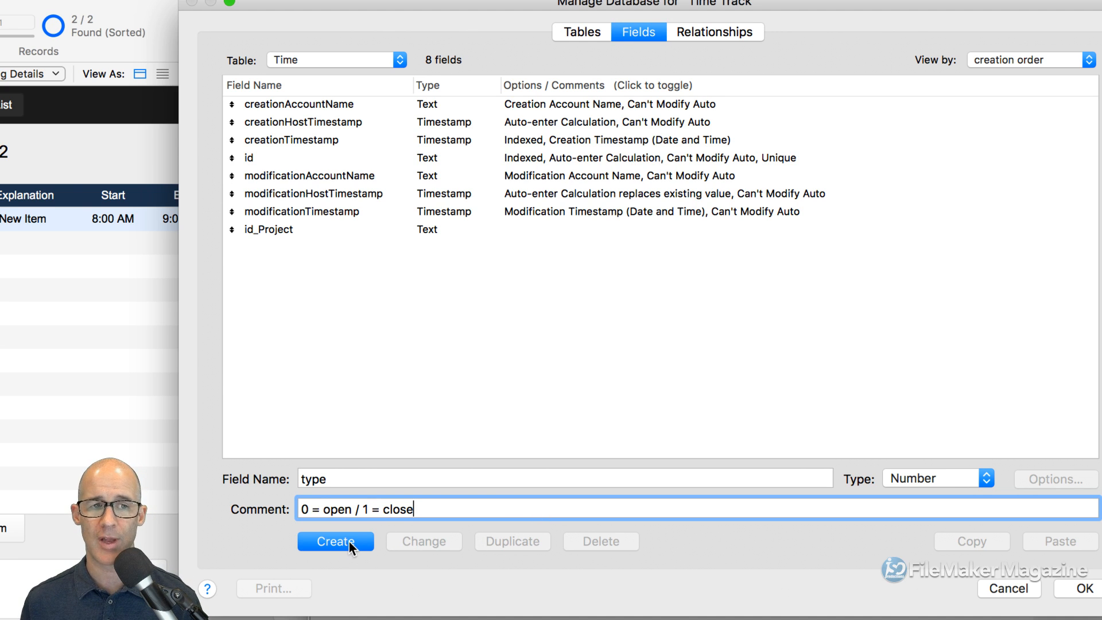
left_click(349, 542)
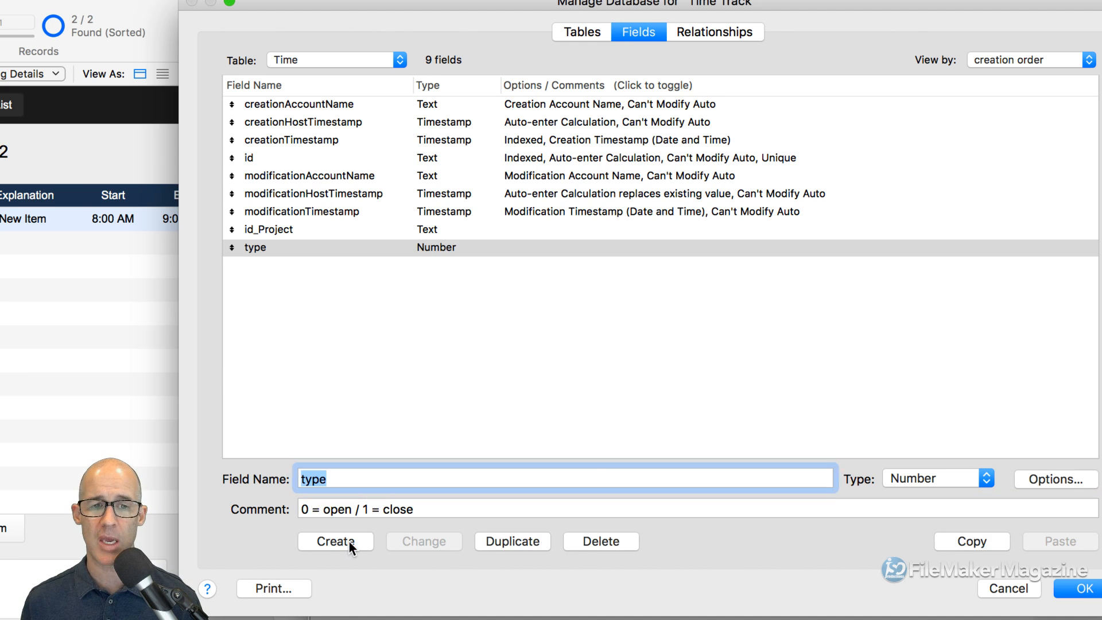
- Review the type field's comment in the fields list and close Manage Database with OK
left_click(563, 83)
left_click(548, 262)
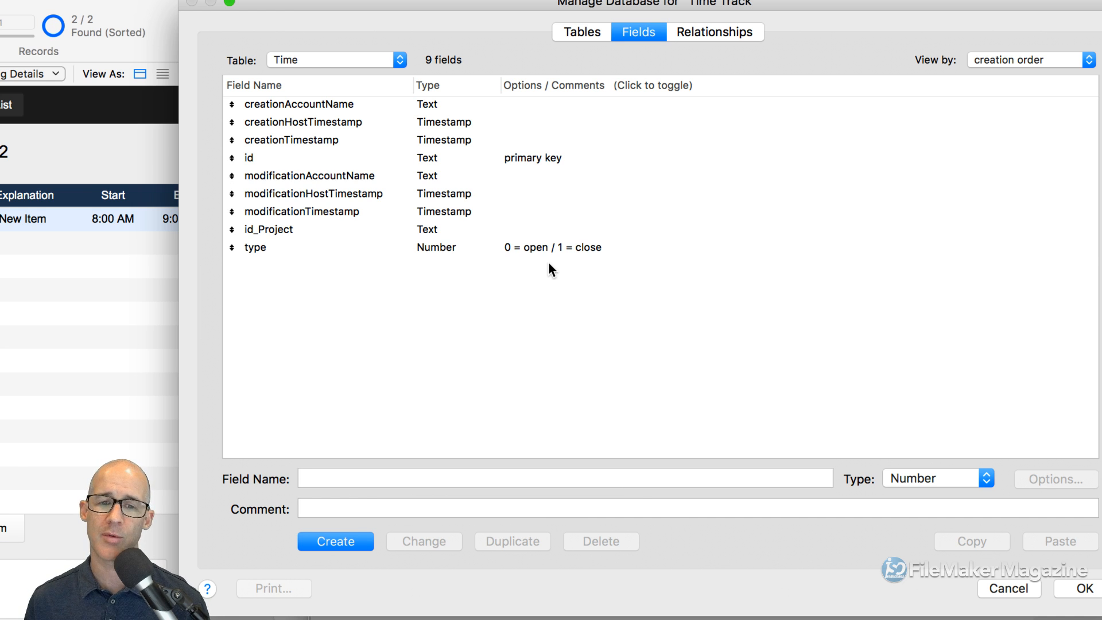
left_click(528, 250)
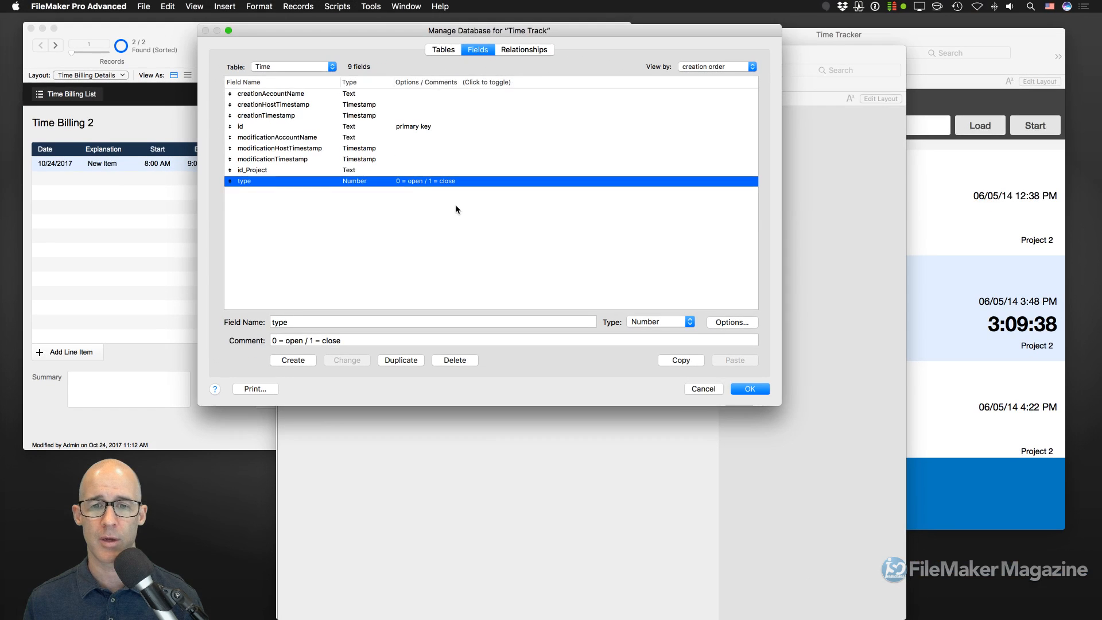
left_click(1082, 588)
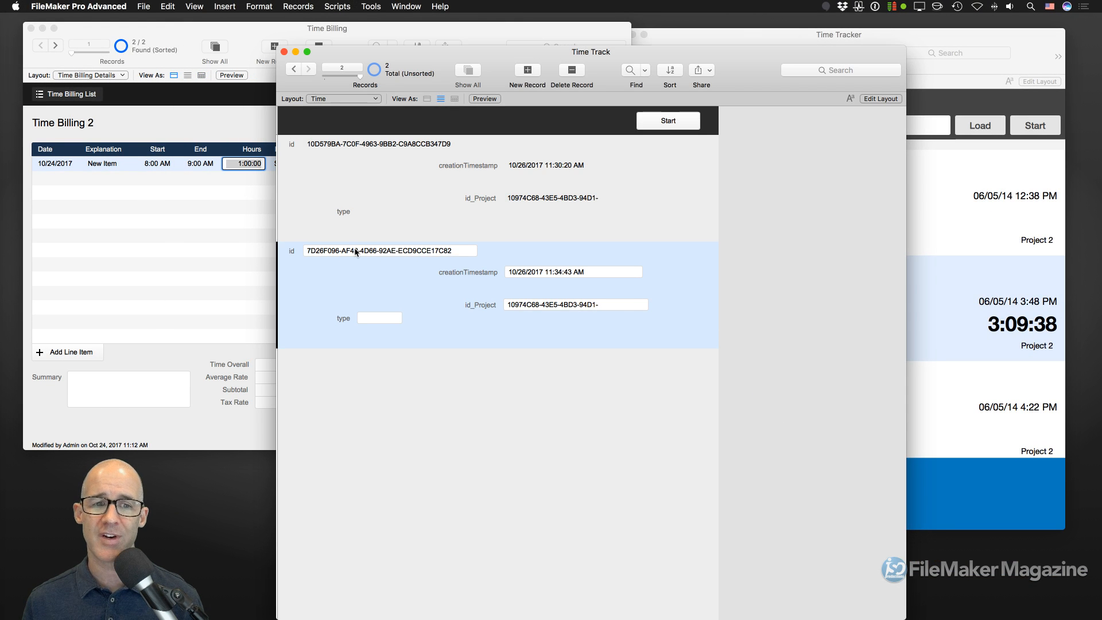
- Enter type 0 in the first Time record and 1 in the second, then commit
left_click(369, 211)
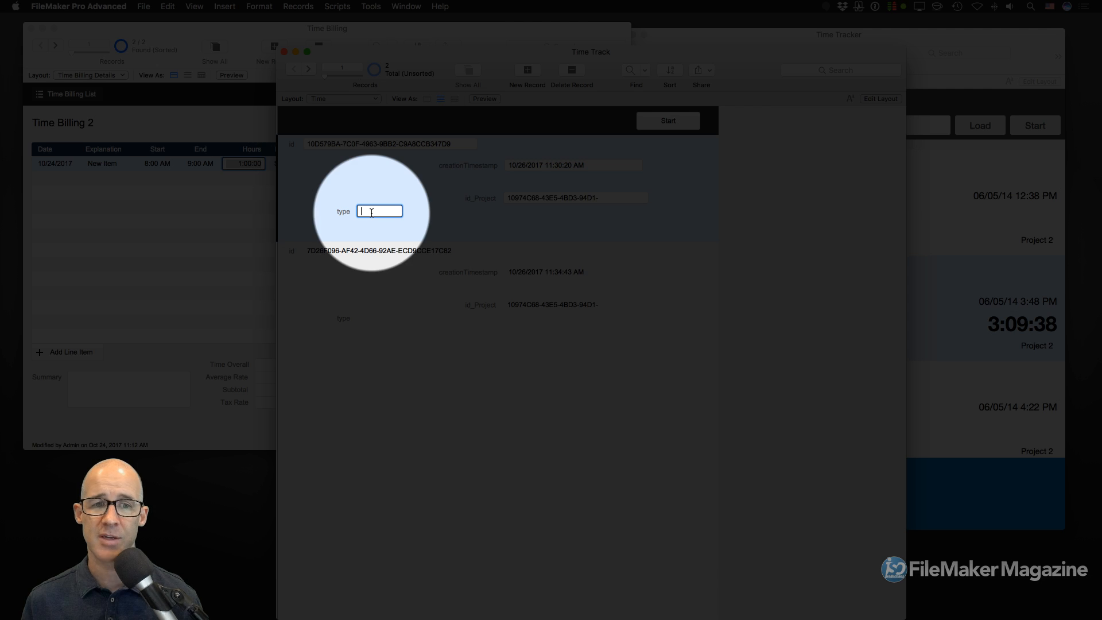
type("0")
left_click(371, 318)
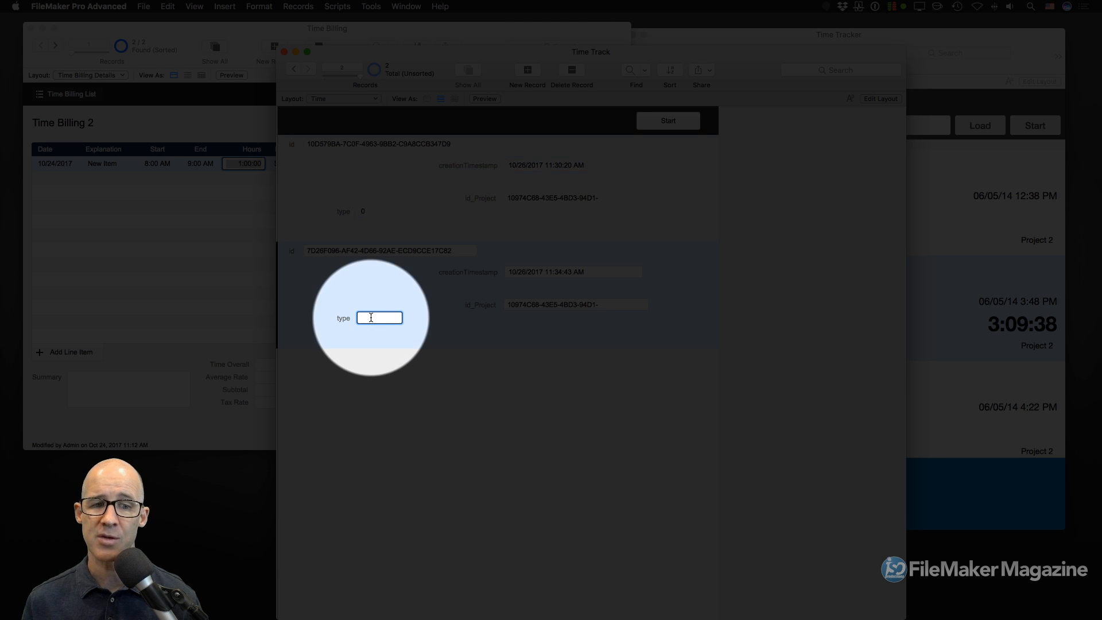
type("1")
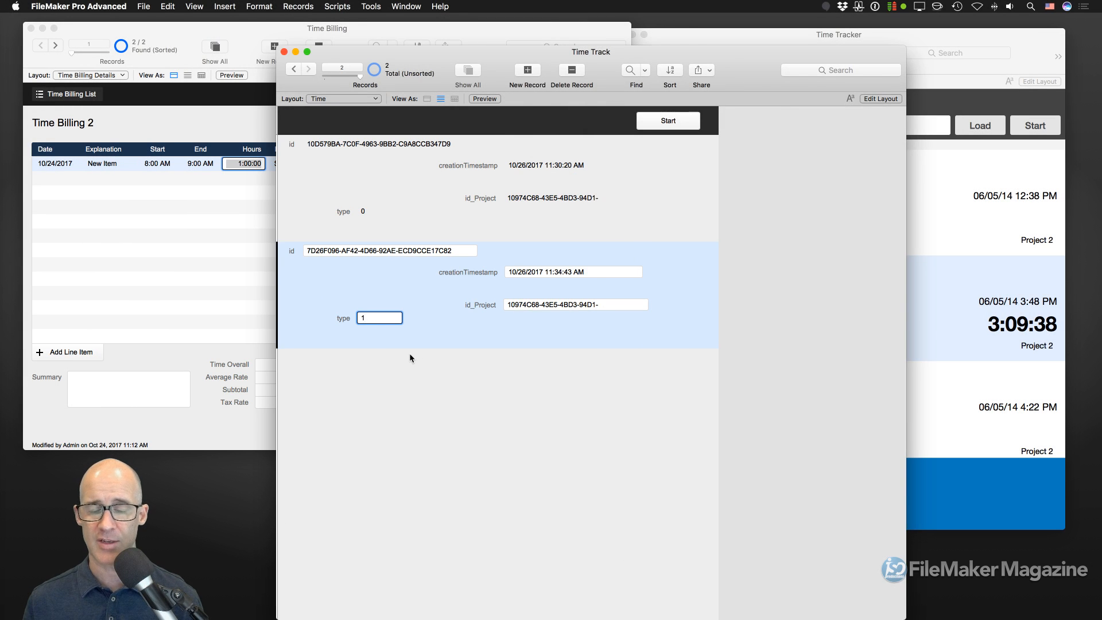
left_click(482, 343)
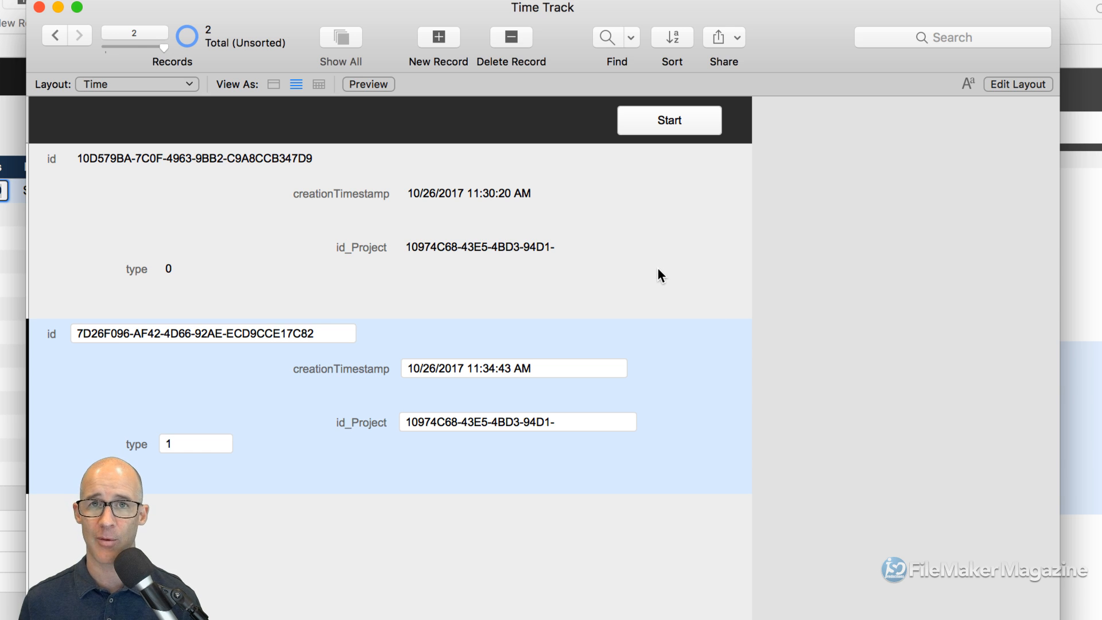
- In Layout mode, duplicate the Start button into the body and shift creationTimestamp and id_Project left
key("super+l")
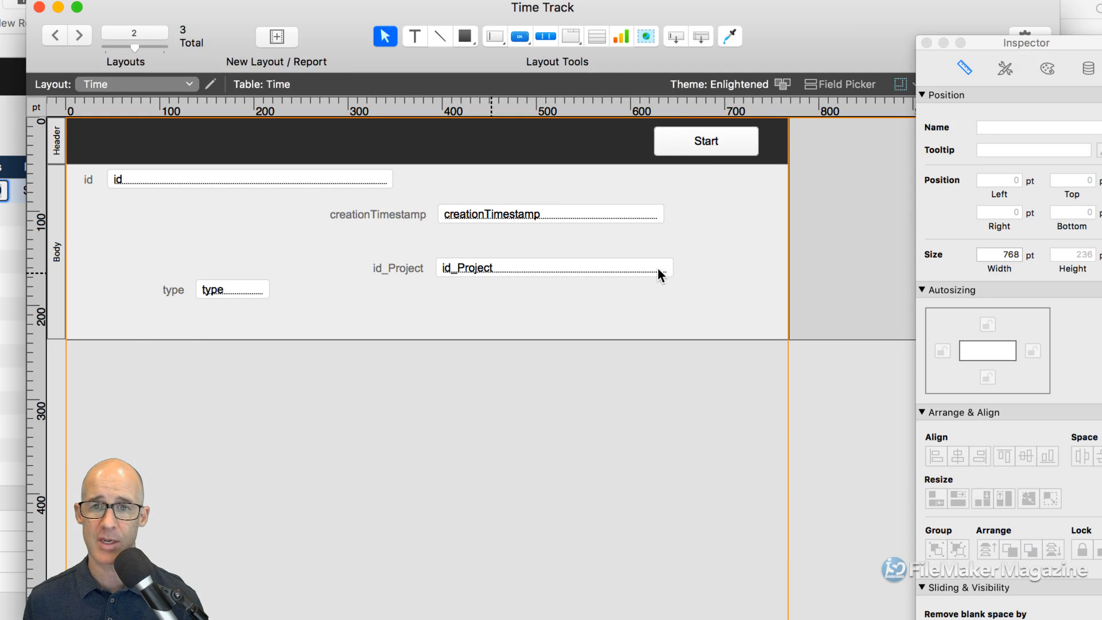
left_click(704, 148)
left_click_drag(705, 148, 705, 205)
left_click_drag(549, 289, 415, 219)
left_click_drag(506, 212, 463, 215)
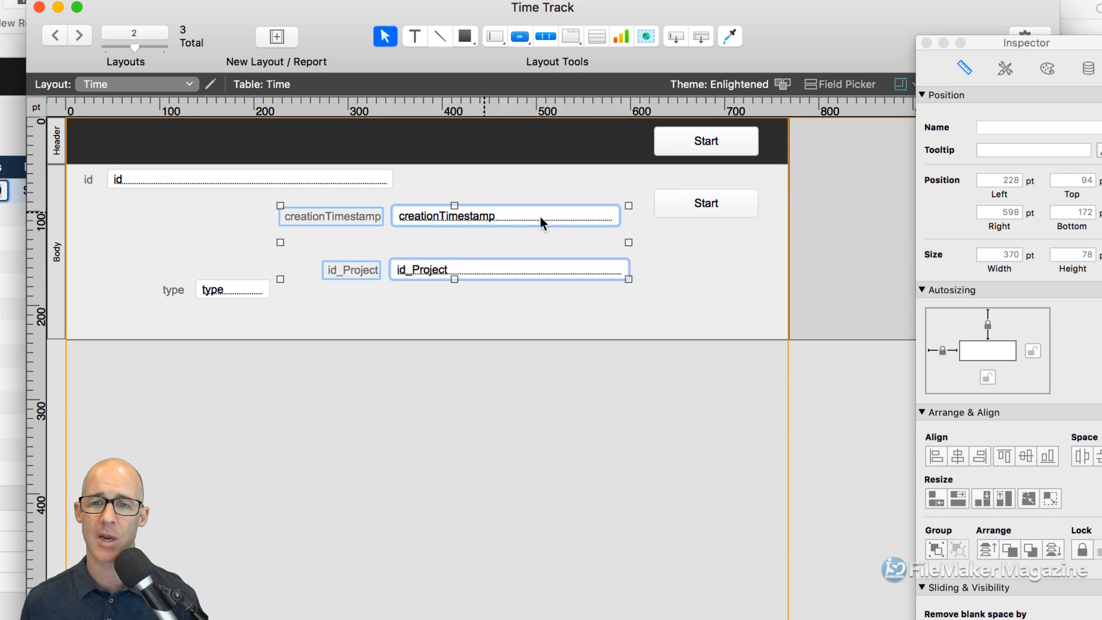
- Relabel the copied button 'Close' in Button Setup
left_click(708, 207)
double_click(709, 212)
left_click_drag(840, 197, 647, 212)
type("Close")
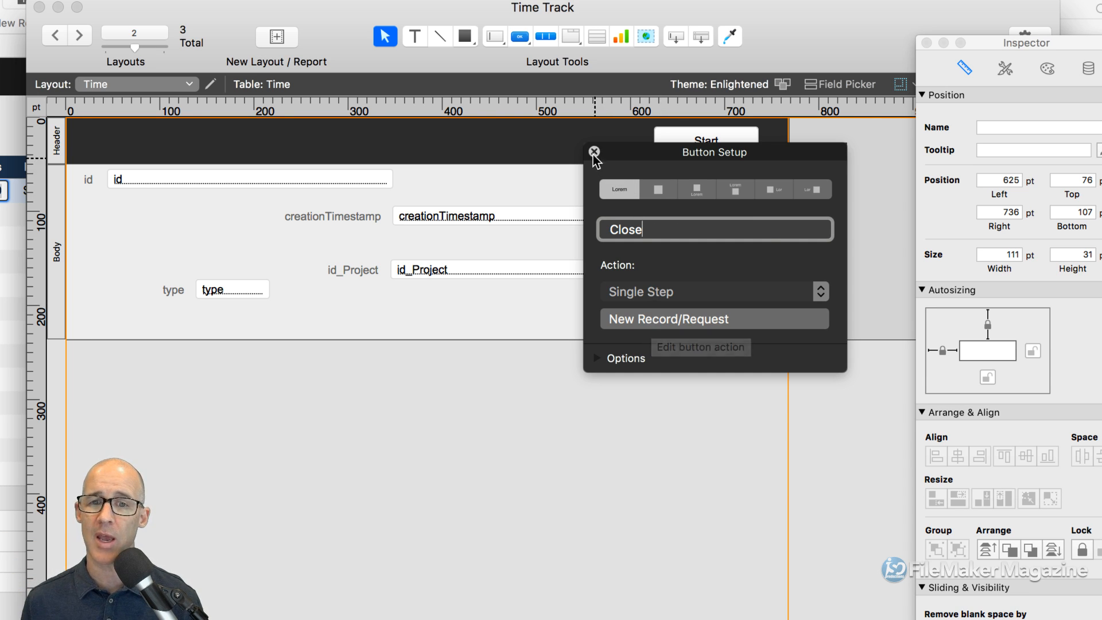
left_click(594, 152)
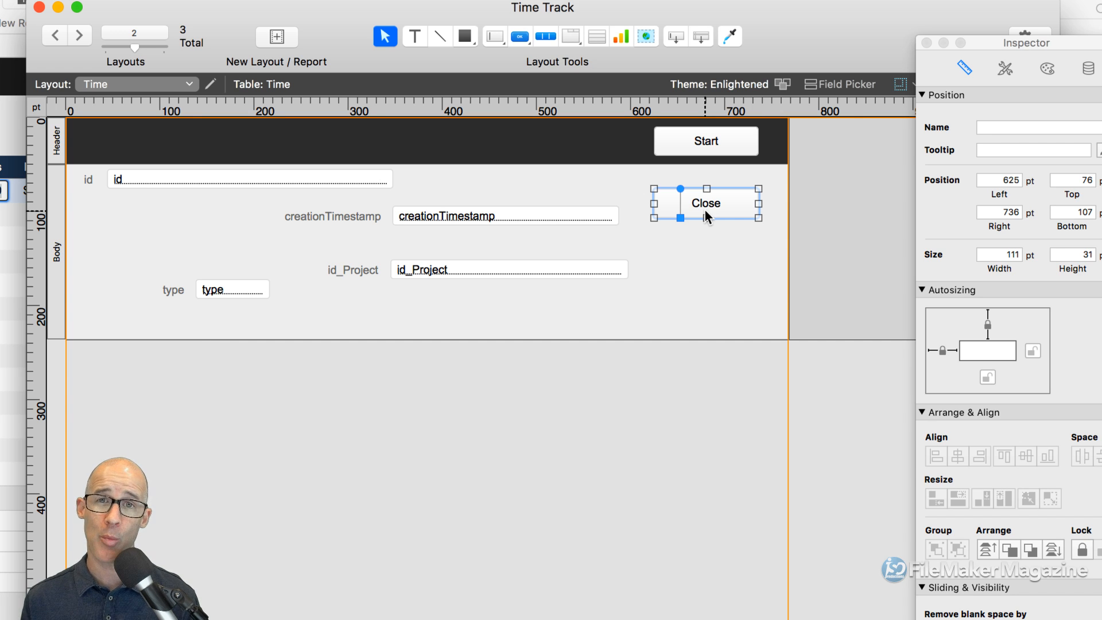
left_click_drag(1010, 37, 813, 14)
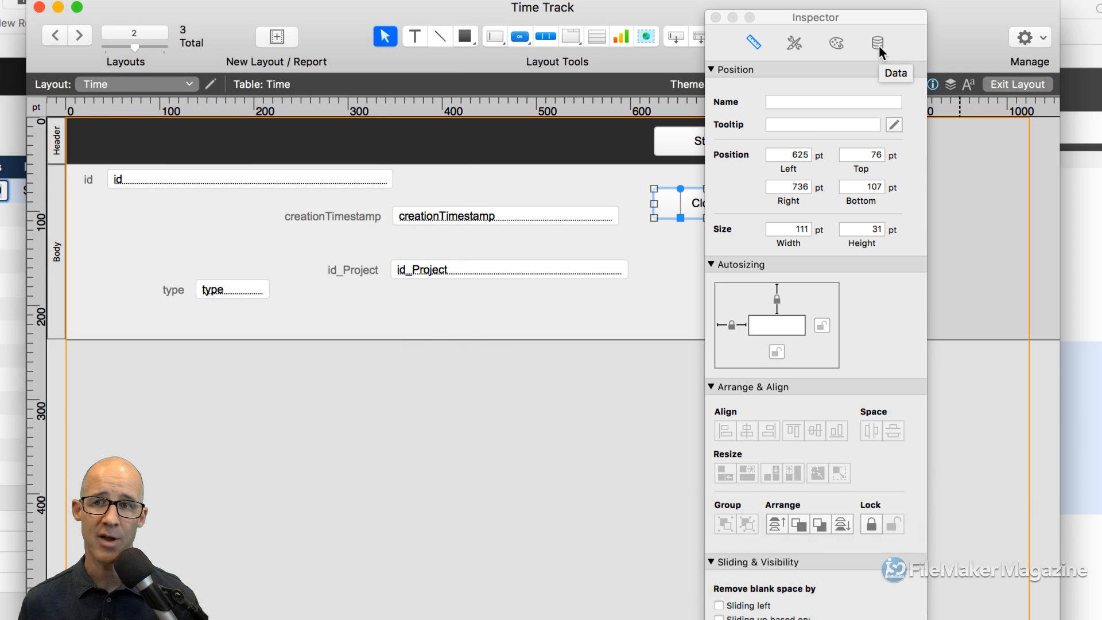
- Enter 'not' as the Close button's Hide object when condition and open Specify Calculation
left_click(878, 45)
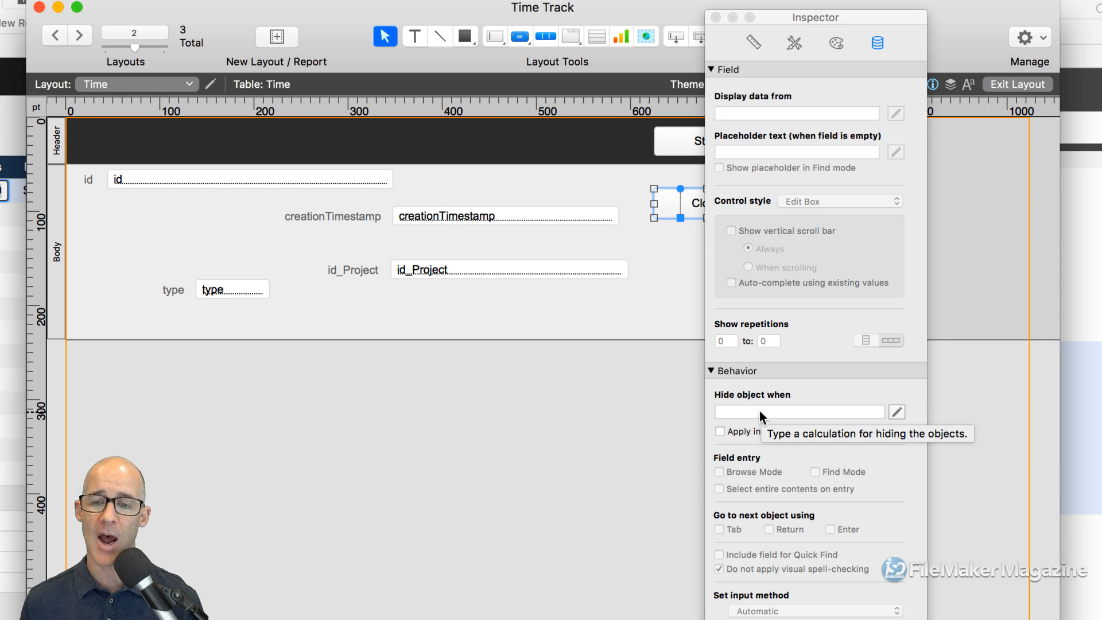
left_click(757, 411)
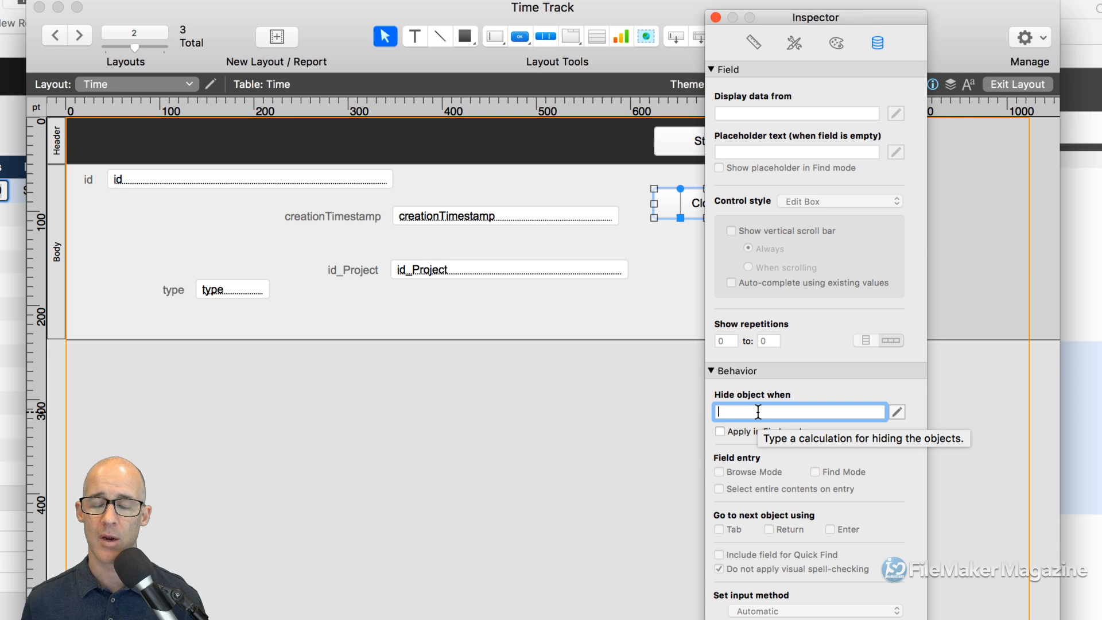
type("not")
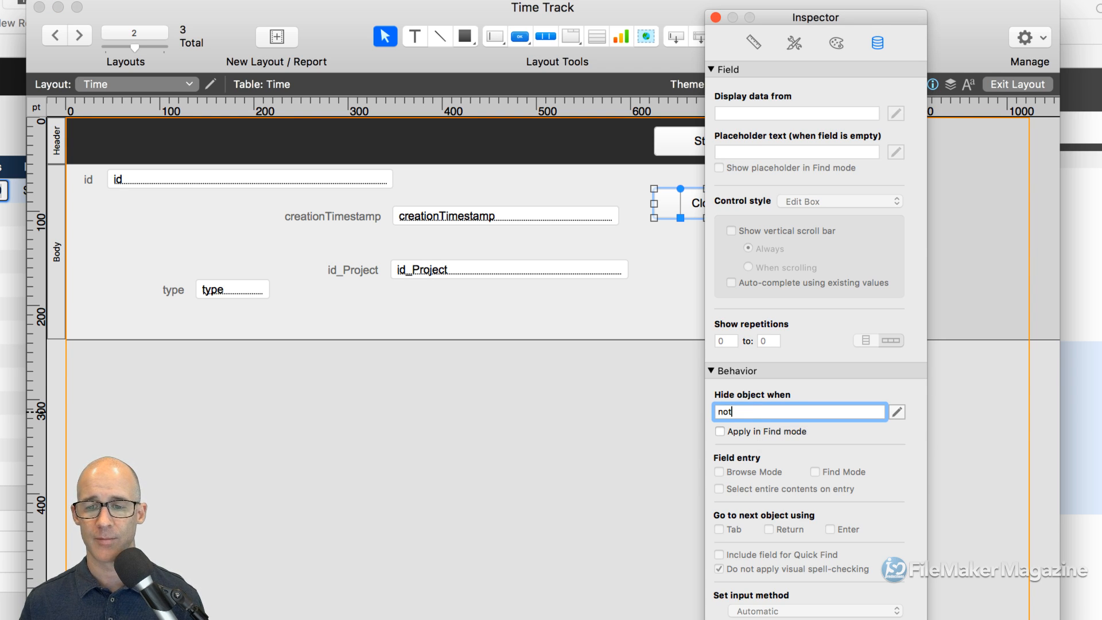
left_click(897, 411)
- Replace the hide formula with Time::type <> "Close" and confirm it
left_click_drag(555, 36, 744, 52)
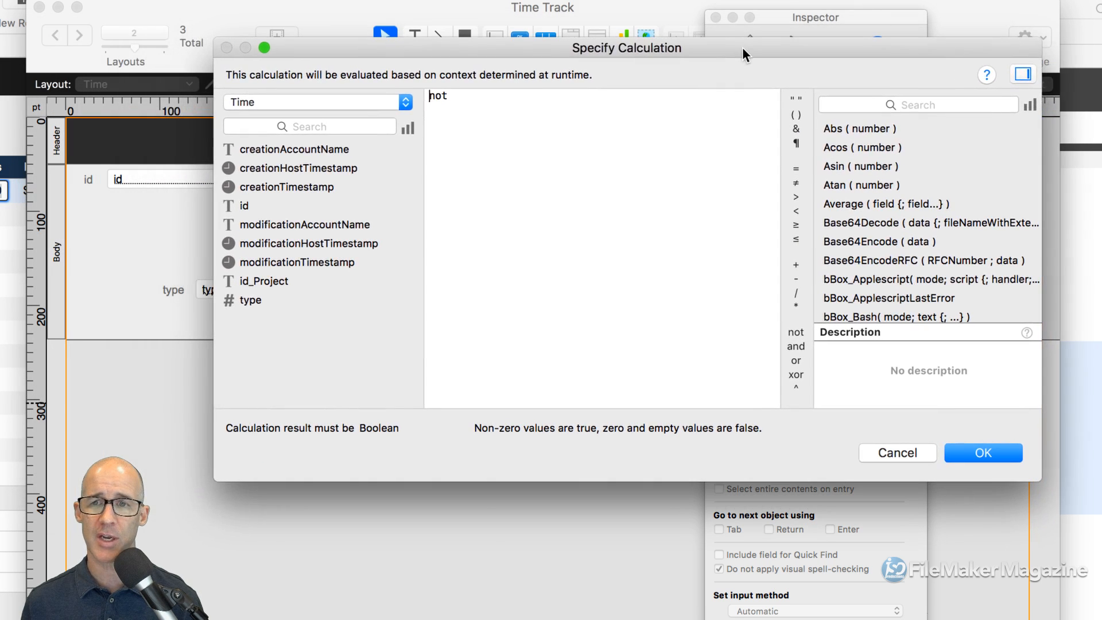
left_click(466, 97)
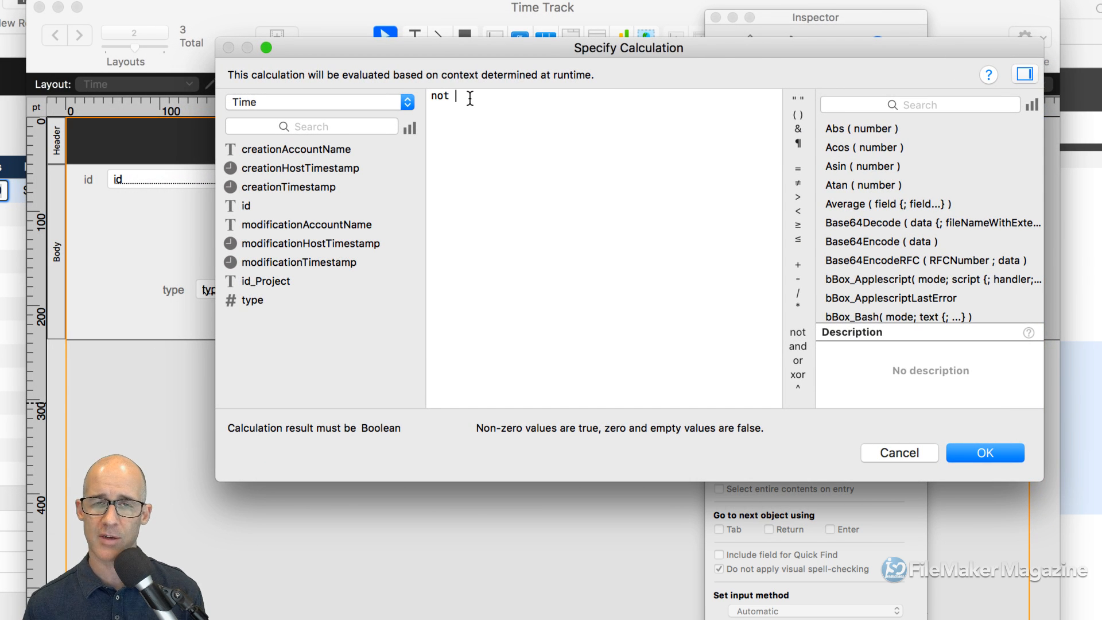
key("super+a")
key("BackSpace")
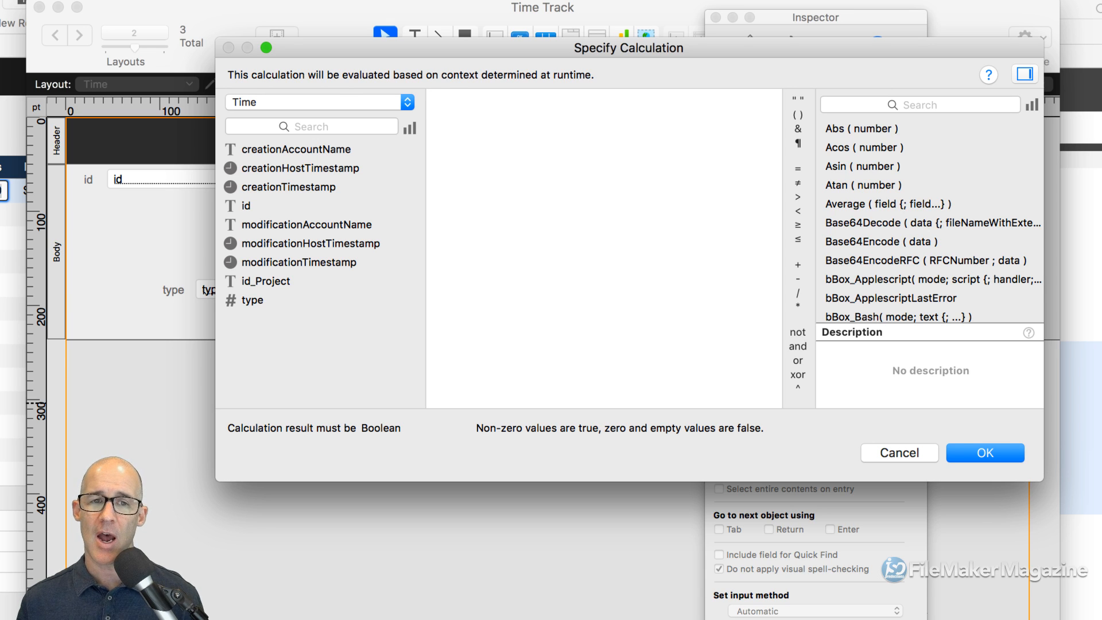
double_click(273, 301)
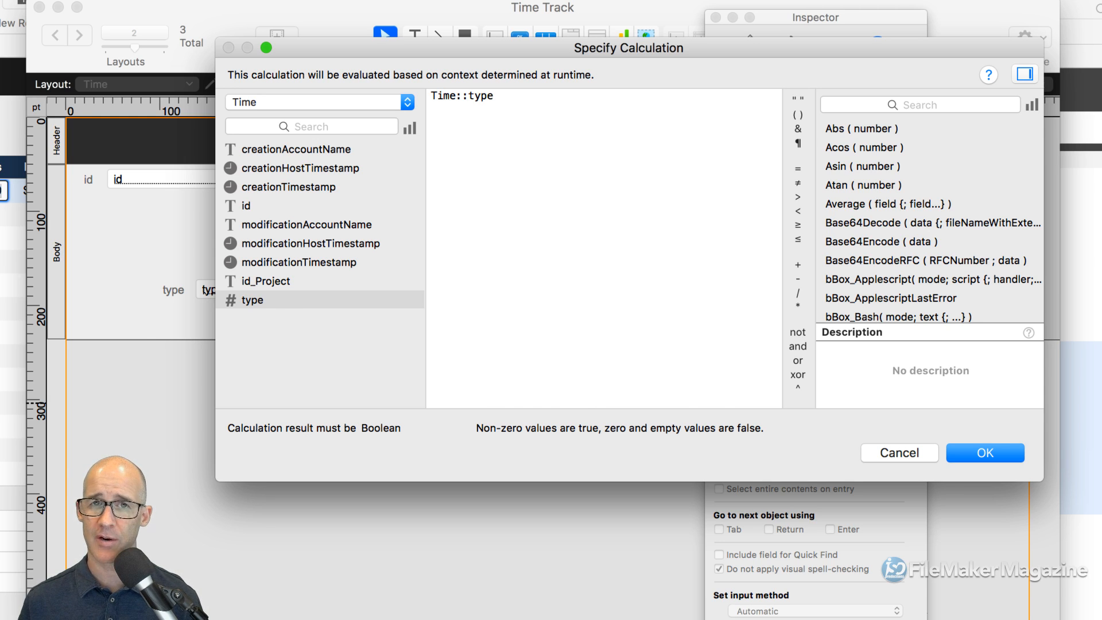
type("≠")
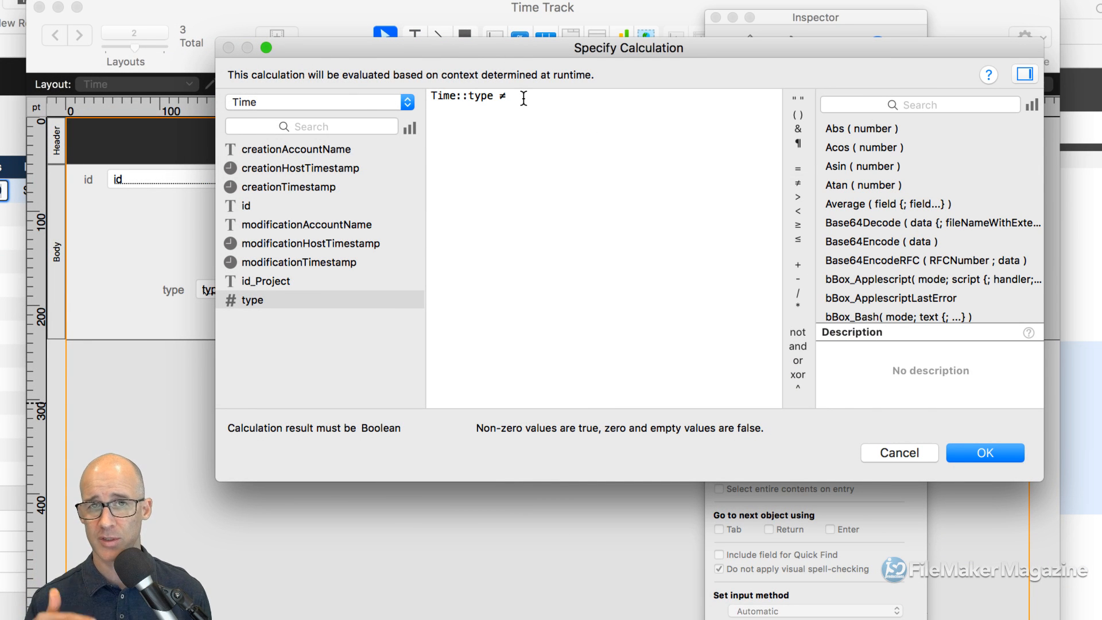
key("BackSpace")
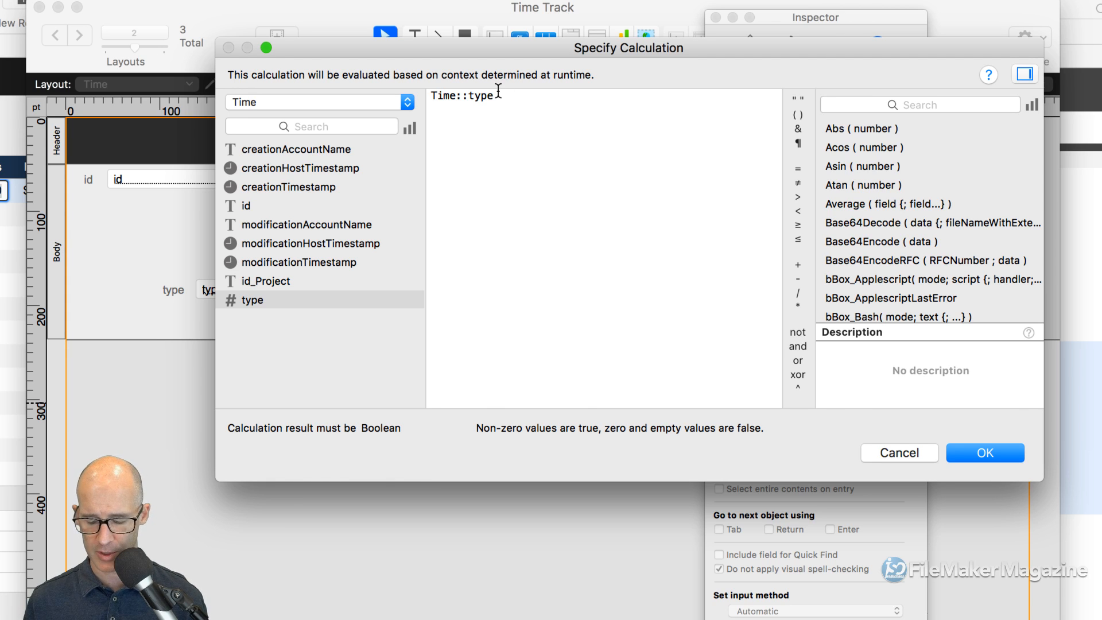
type("<>")
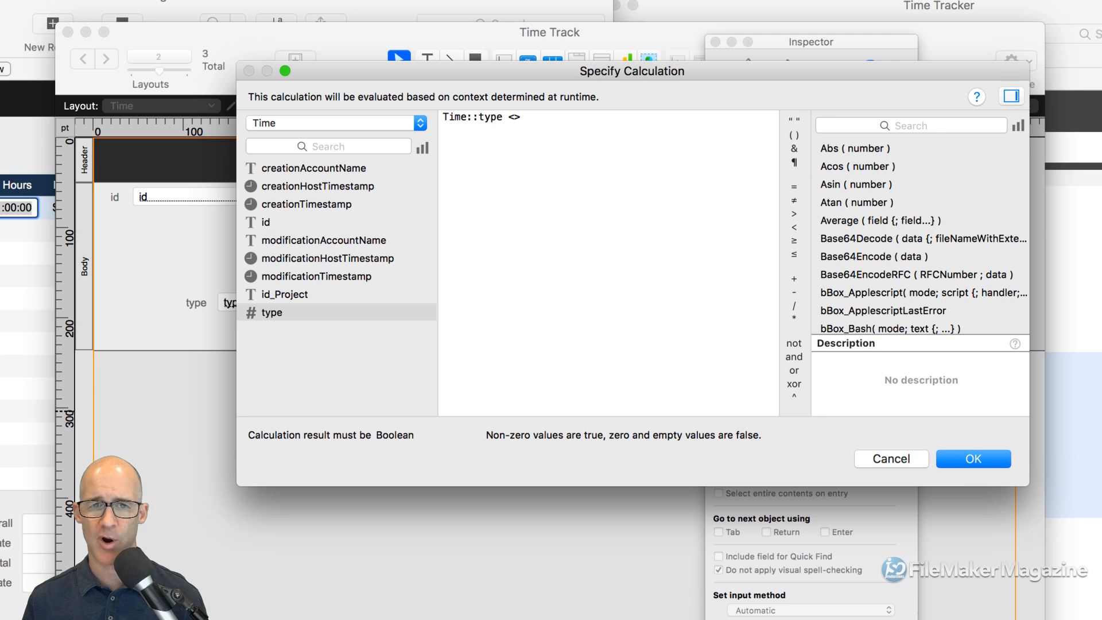
type("\"0")
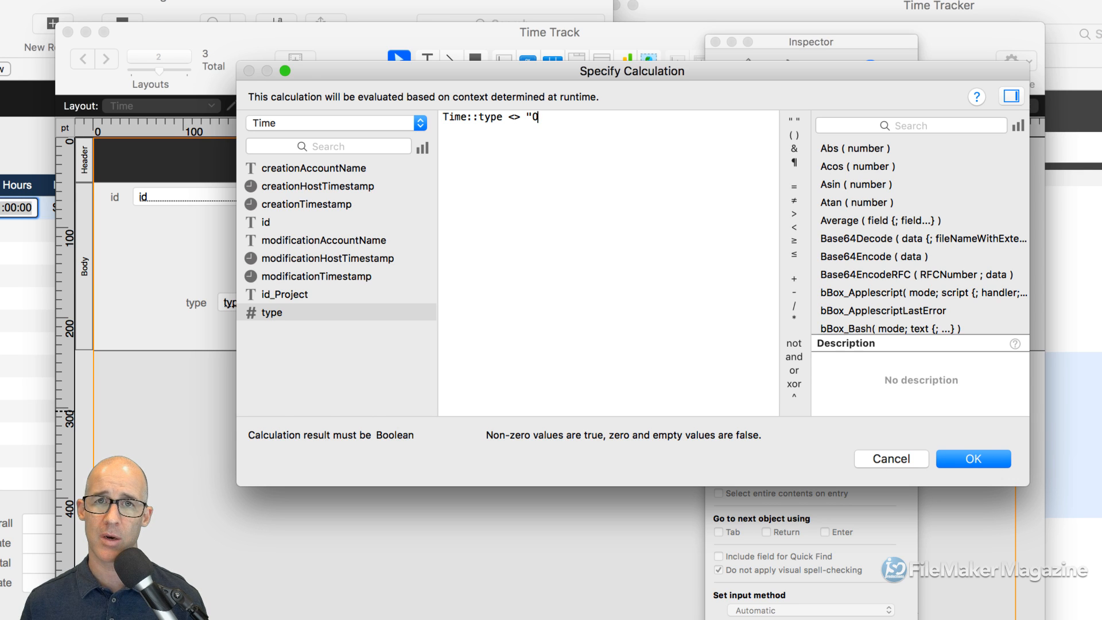
key("BackSpace")
type("Close")
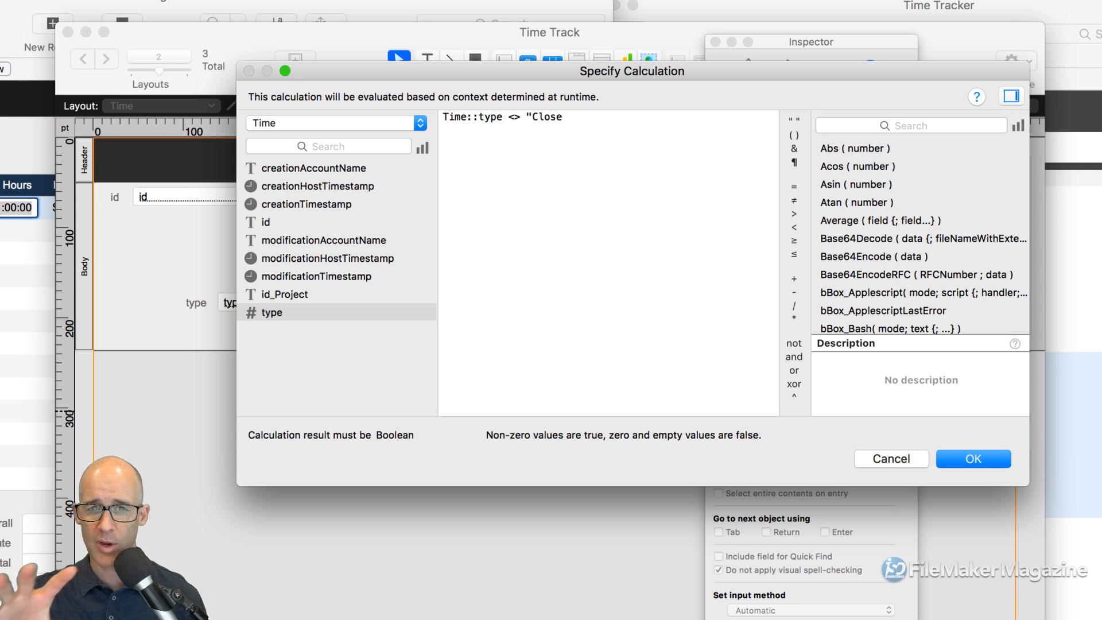
type("\"")
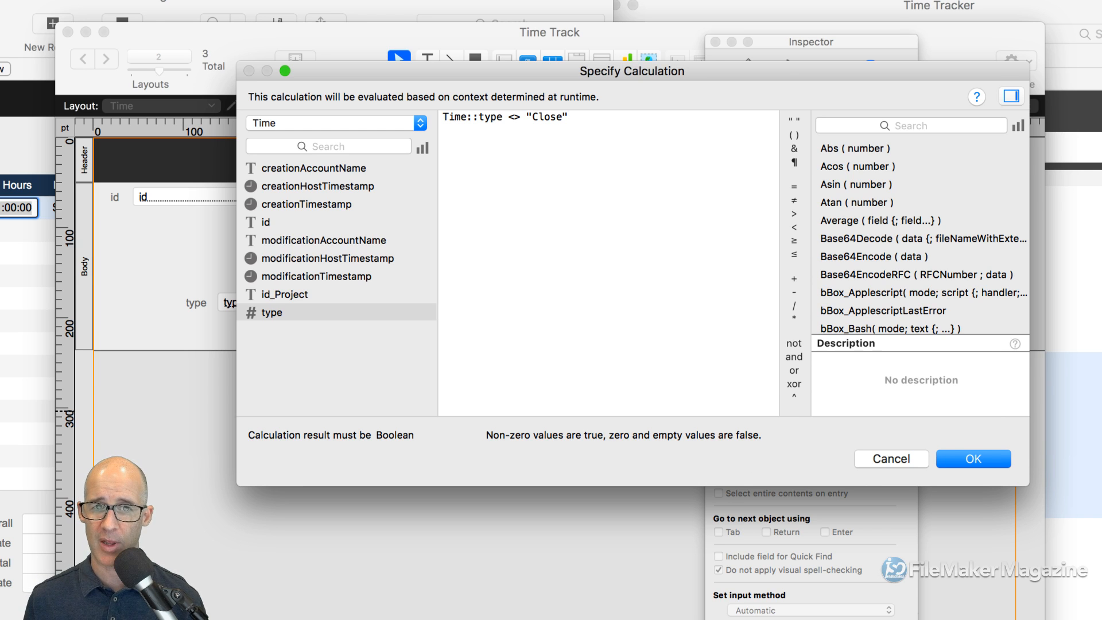
left_click(968, 460)
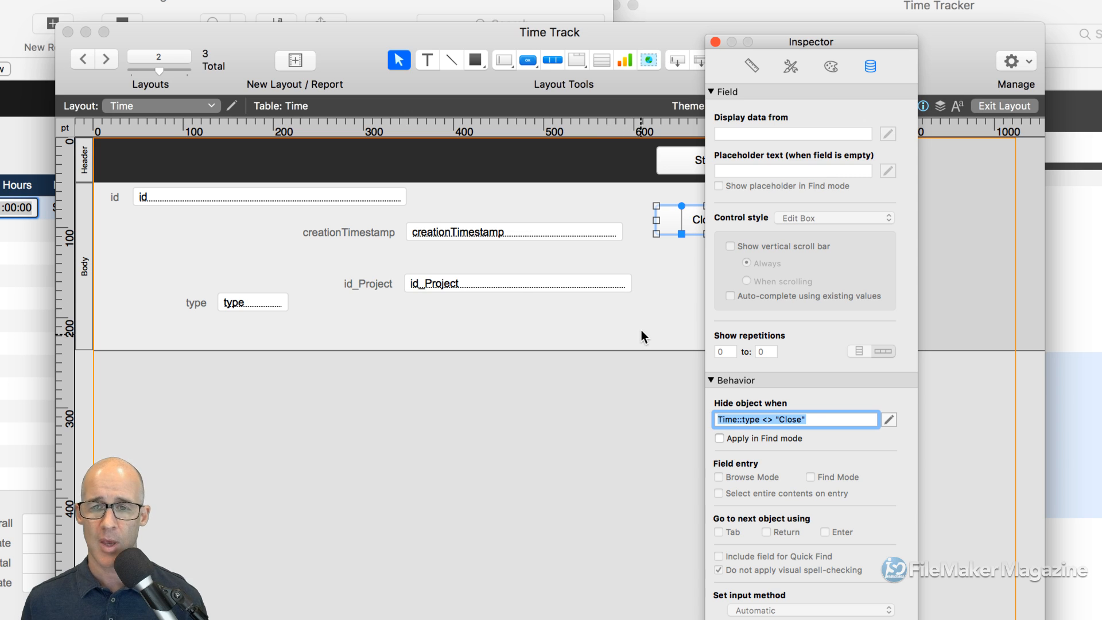
- Check the records in Browse mode, then return to Layout mode and select the Close button
key("super+b")
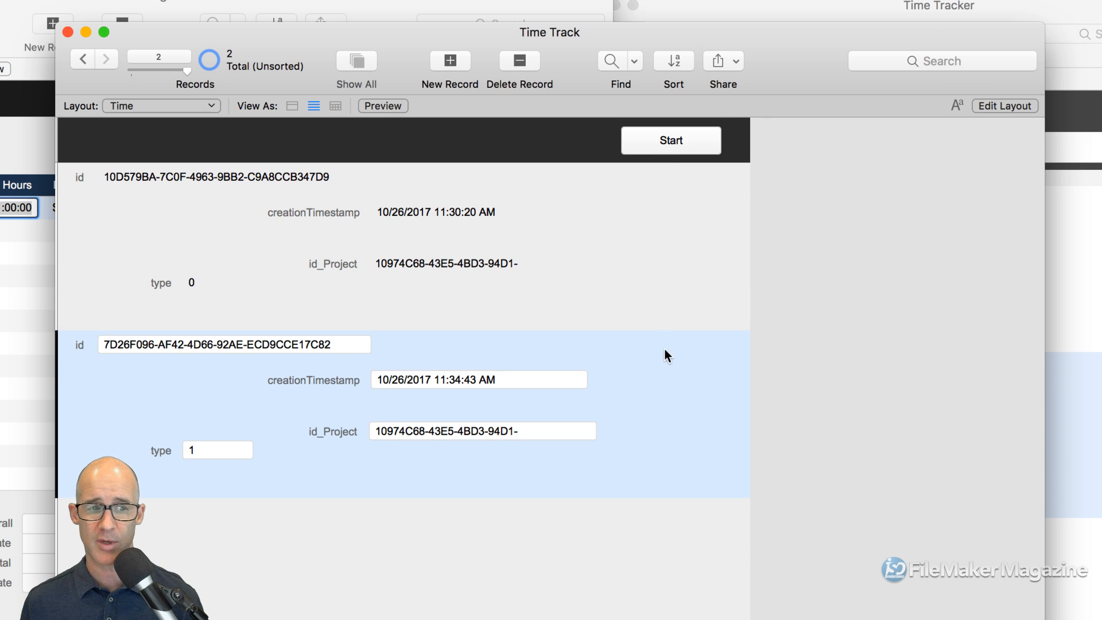
key("super+l")
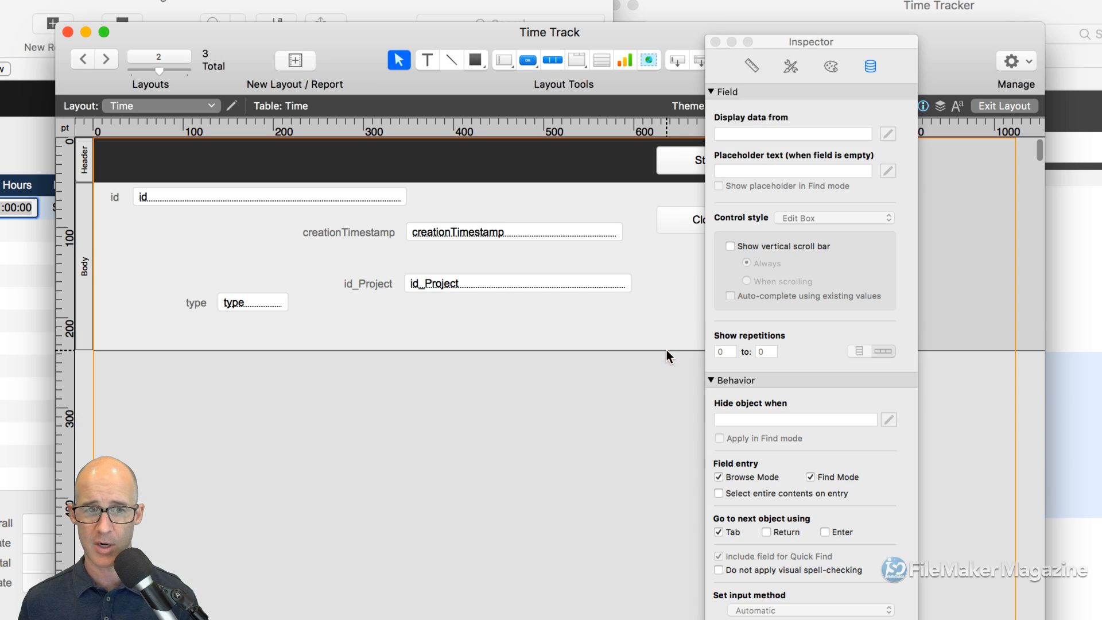
left_click(674, 219)
double_click(673, 219)
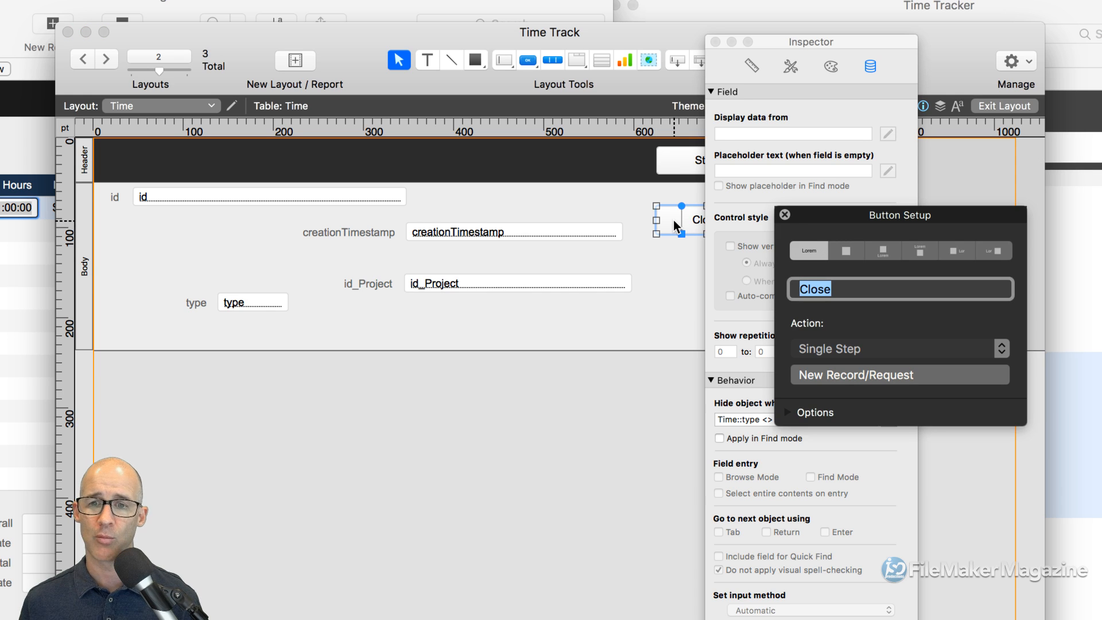
left_click(763, 414)
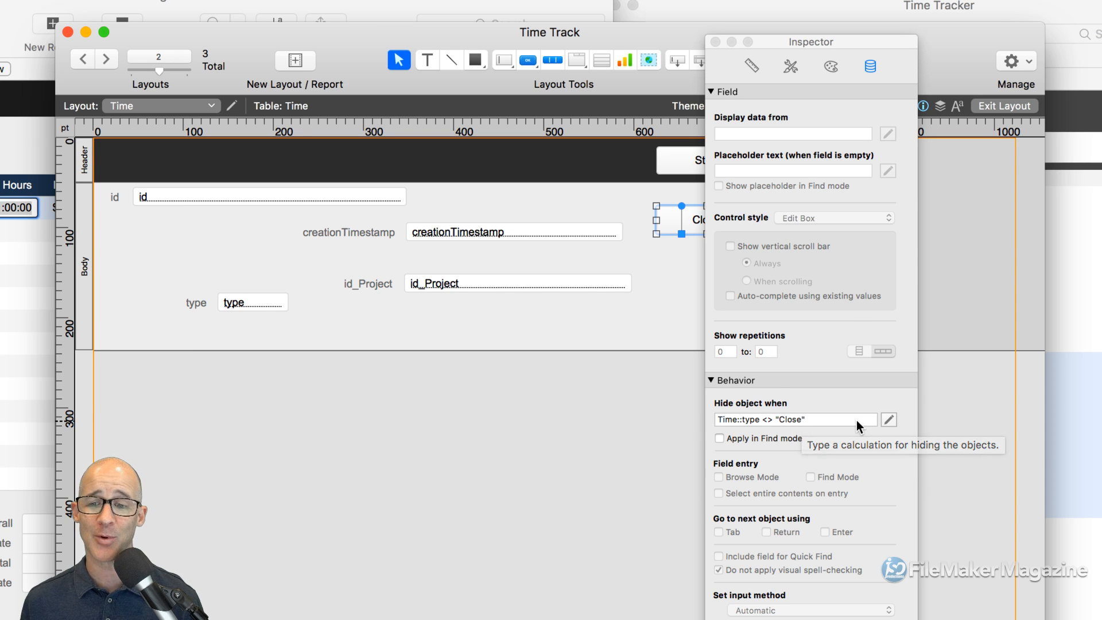
- Change the Close button's hide formula to not Time::type and test it in Browse mode
left_click(887, 420)
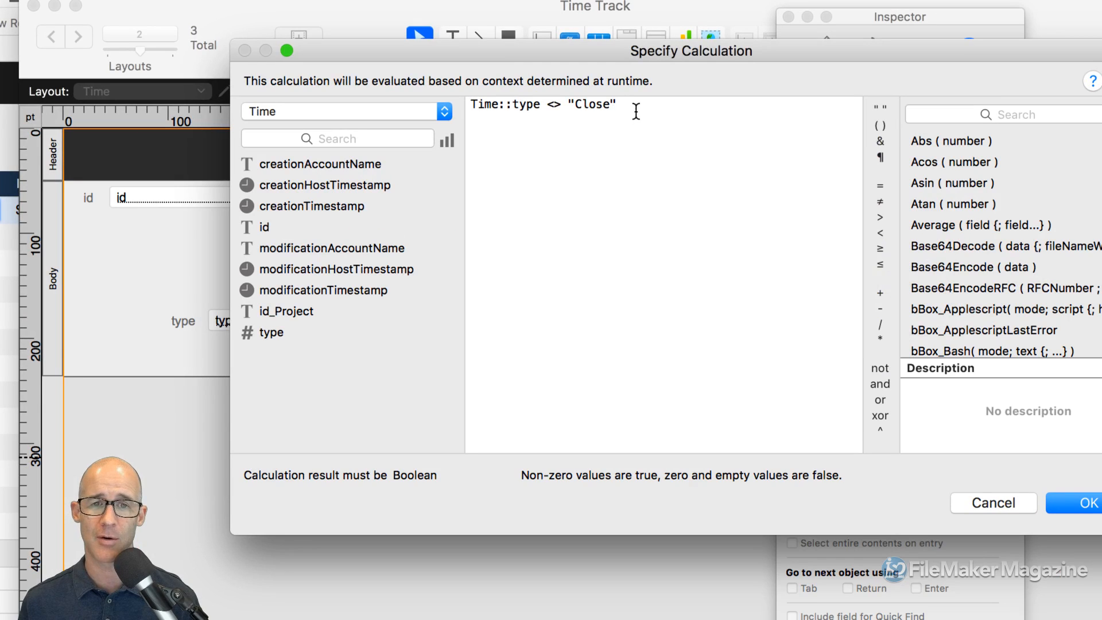
left_click_drag(626, 109, 550, 108)
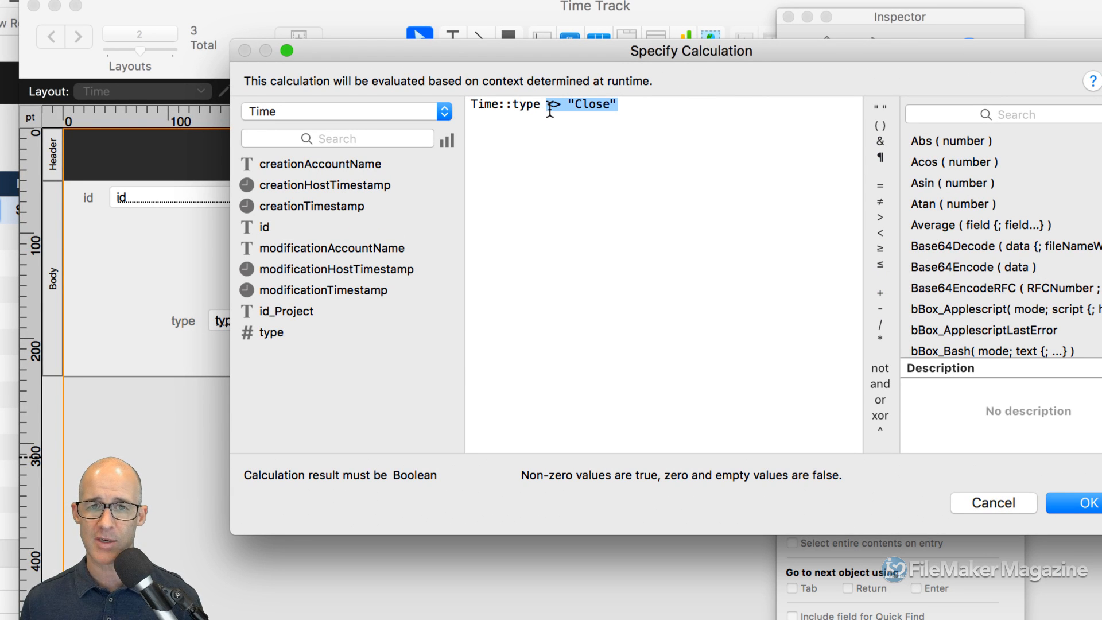
key("BackSpace")
key("BackSpace")
key("BackSpace")
type("e")
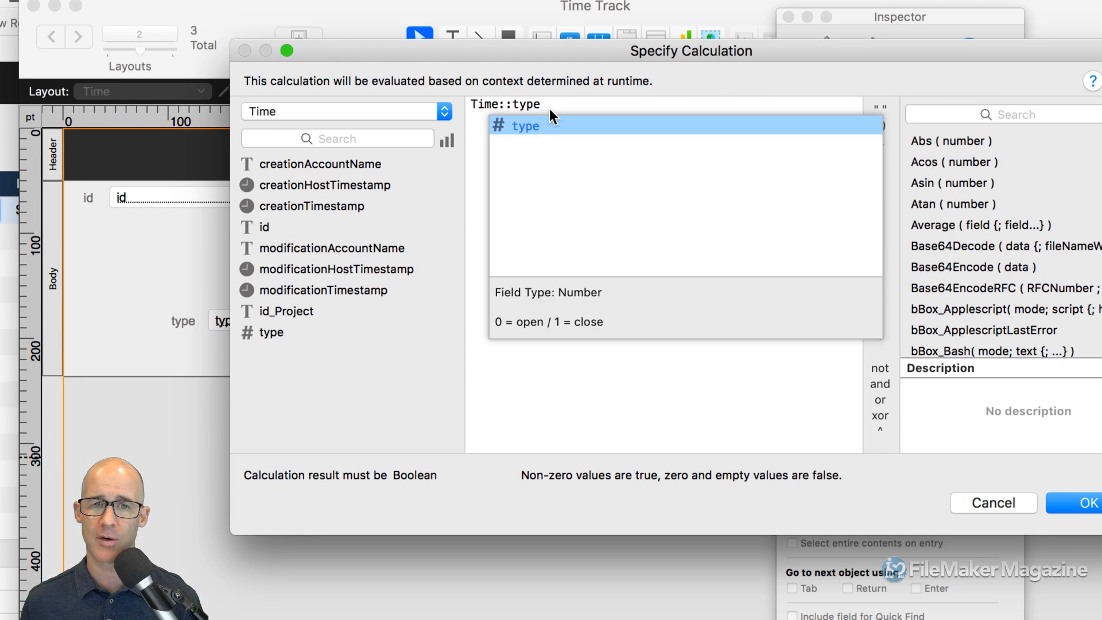
left_click(471, 104)
type("not")
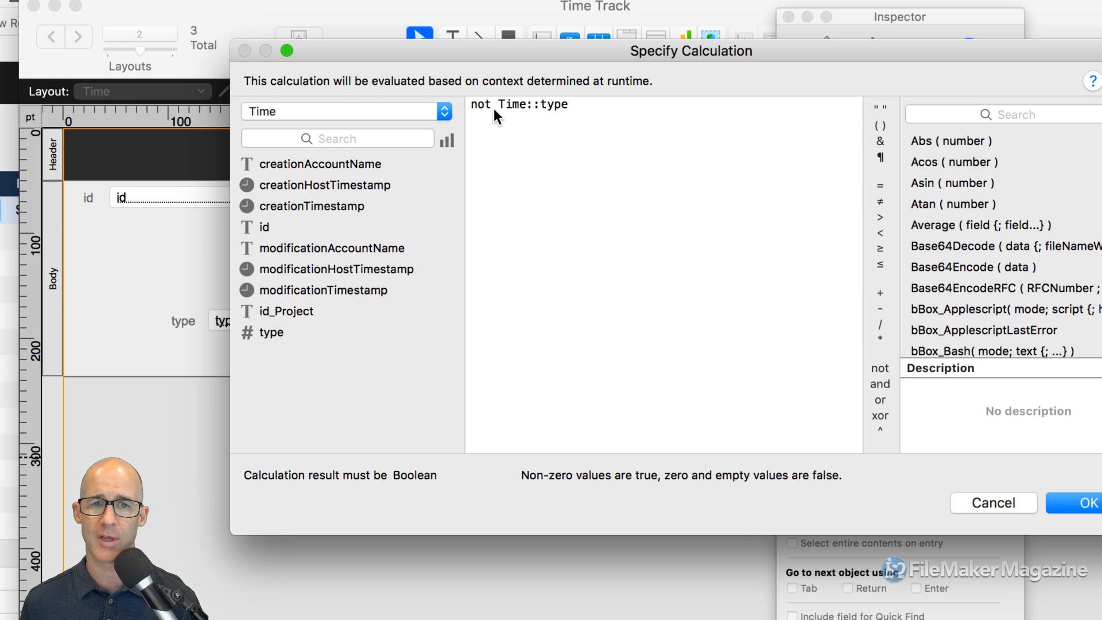
double_click(482, 104)
double_click(515, 106)
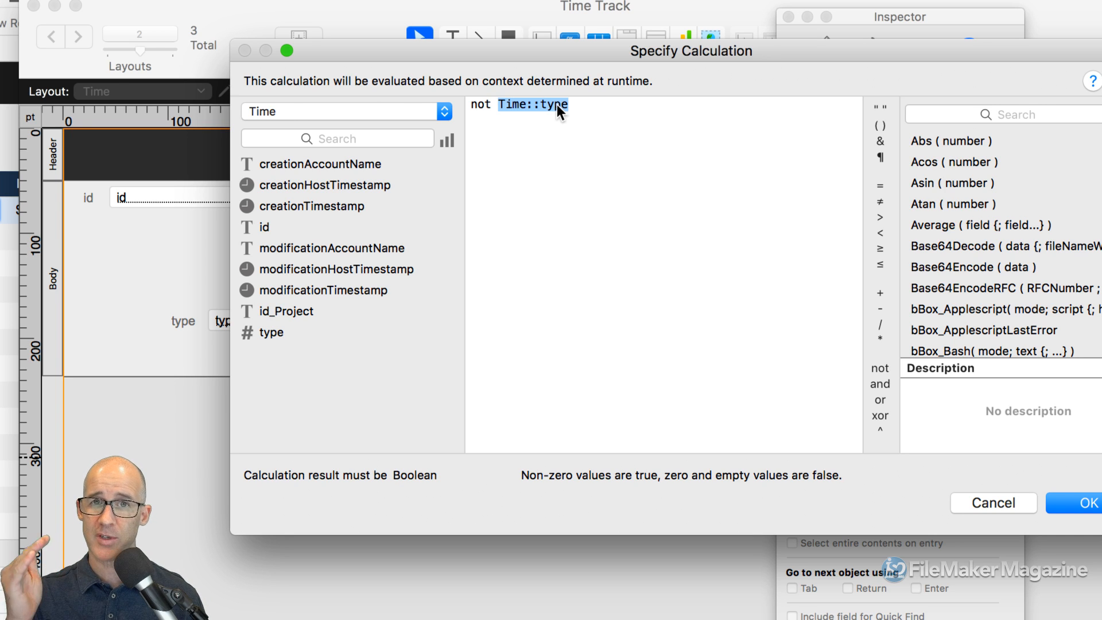
left_click(1084, 504)
key("super+b")
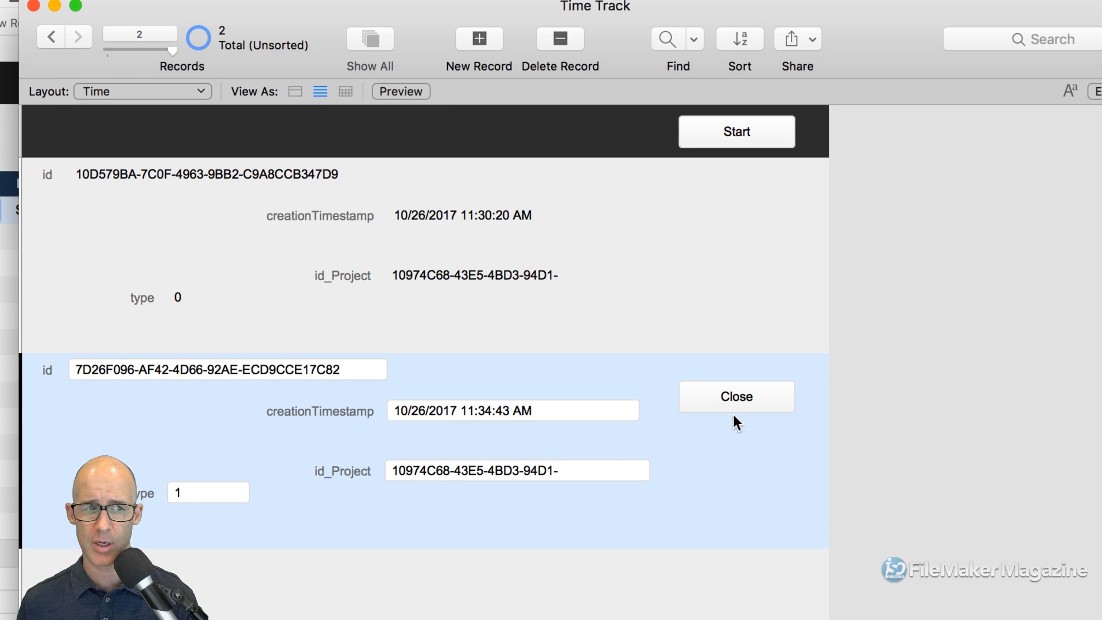
key("super+l")
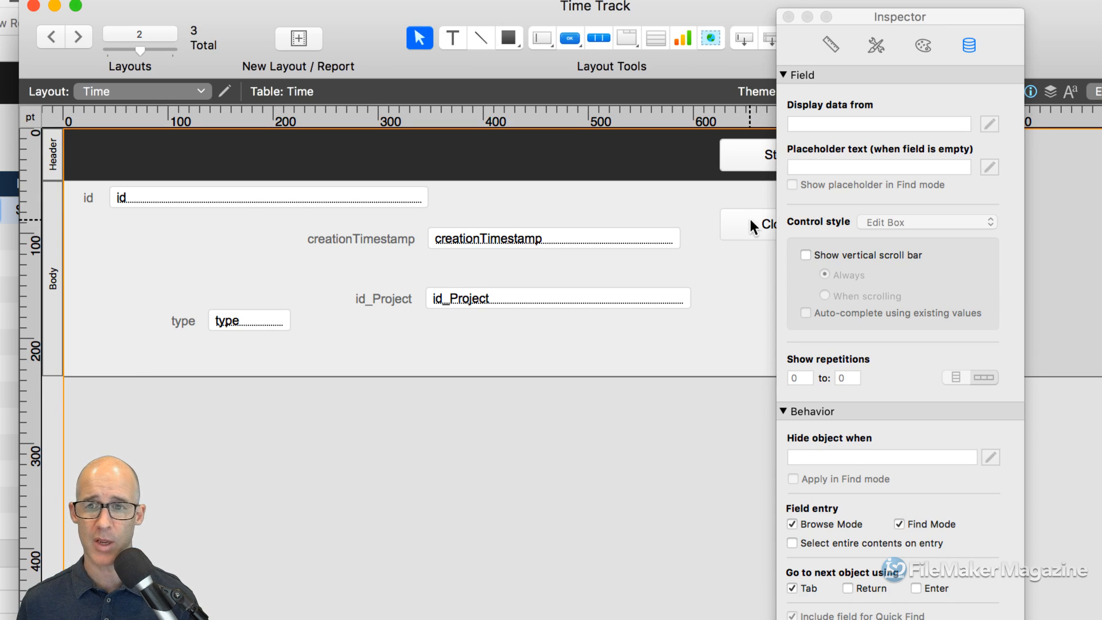
- Delete 'not' so the Close button hides when Time::type, then view the records in Browse mode
left_click(750, 225)
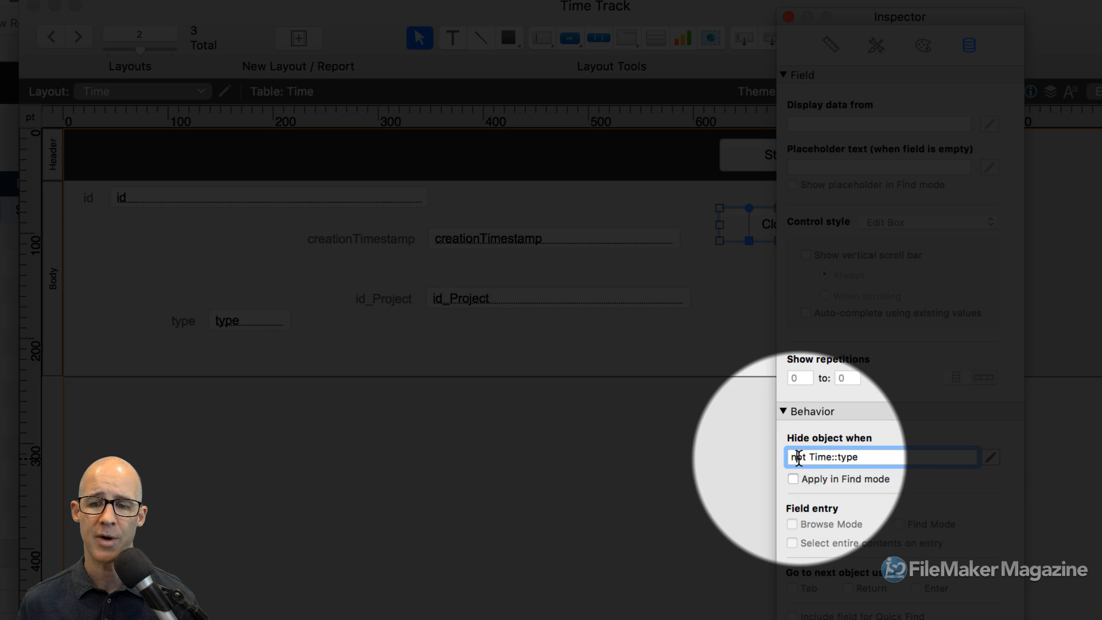
left_click(798, 457)
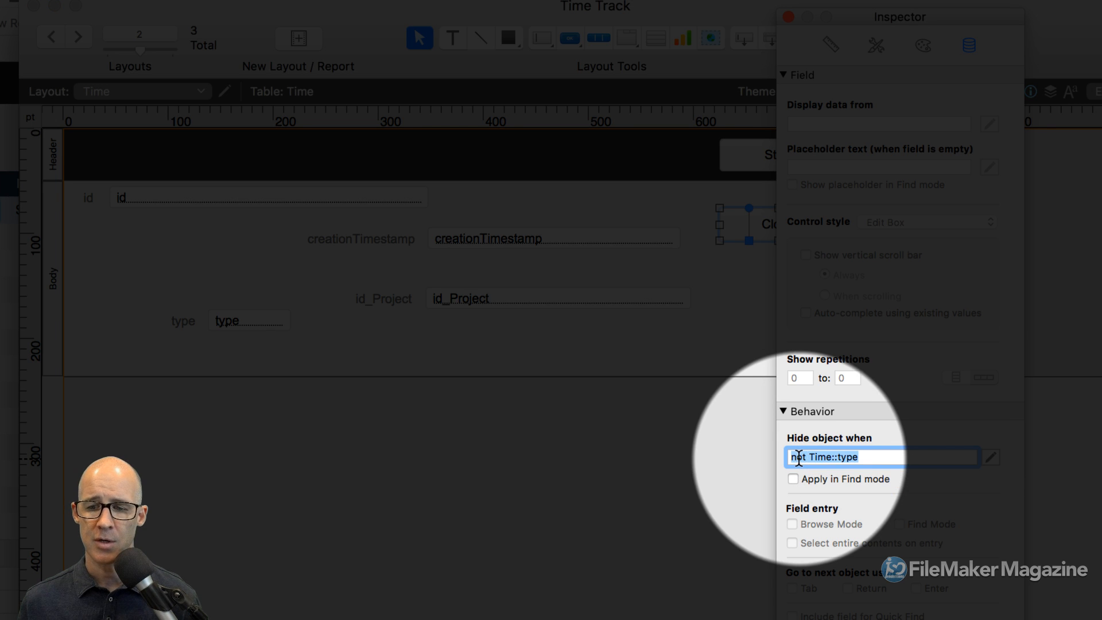
double_click(798, 457)
key("BackSpace")
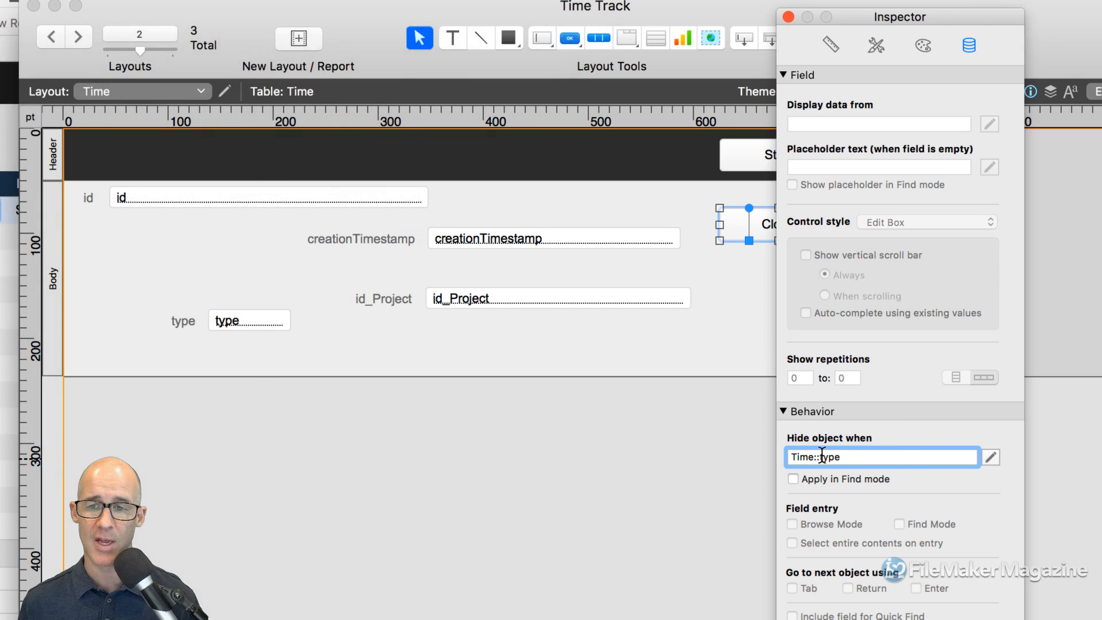
left_click(721, 273)
key("super+b")
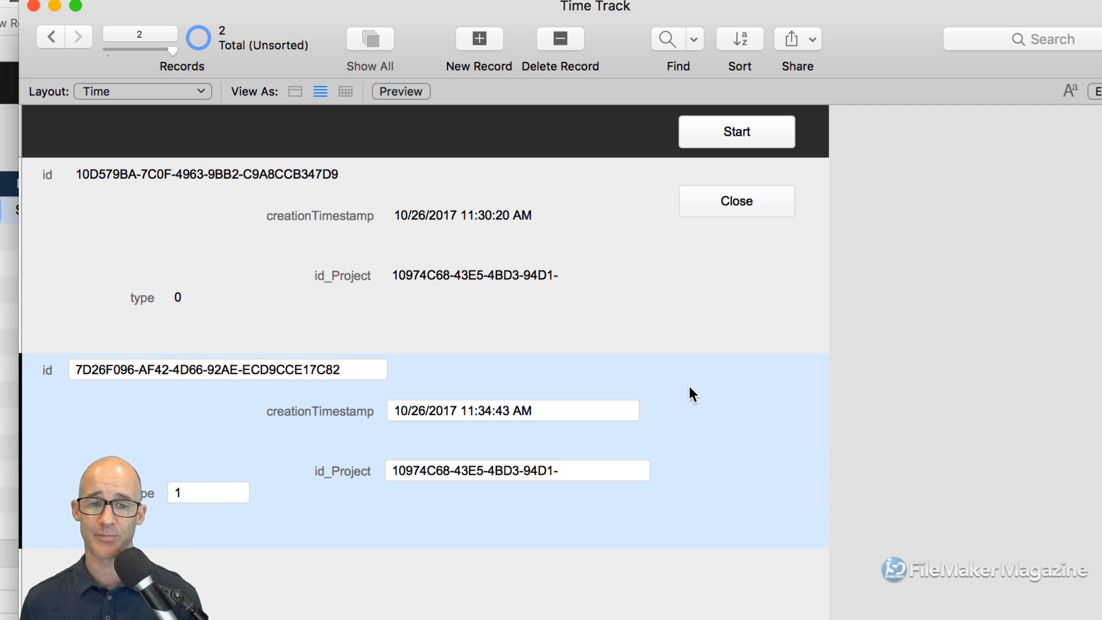
- Create and commit a third Time record with the Start button, then open Manage Database
left_click(745, 132)
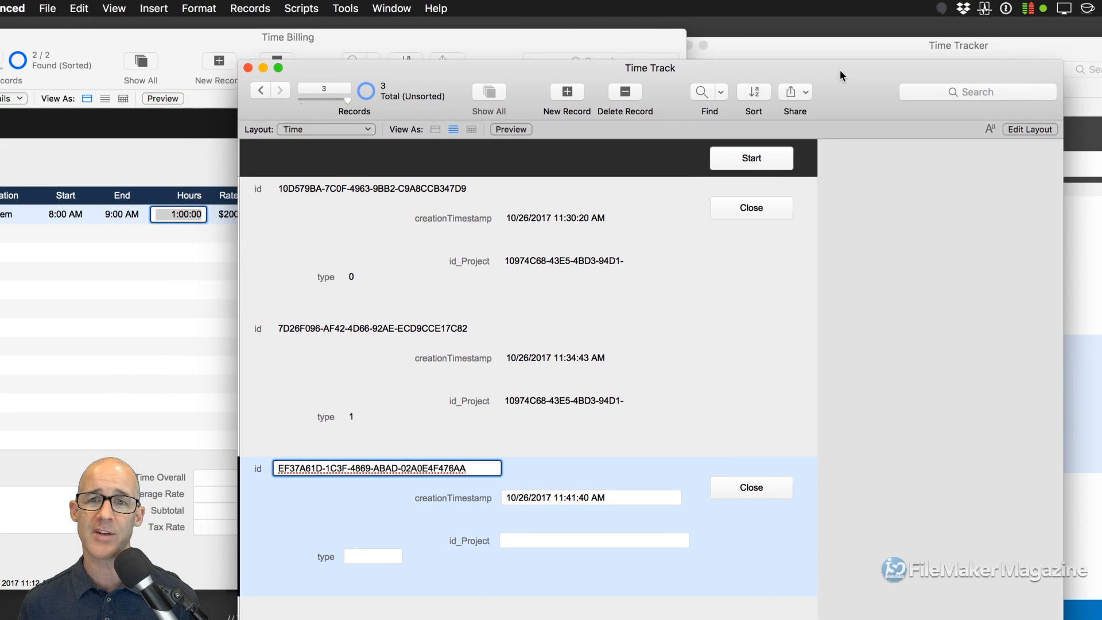
left_click_drag(833, 78, 849, 35)
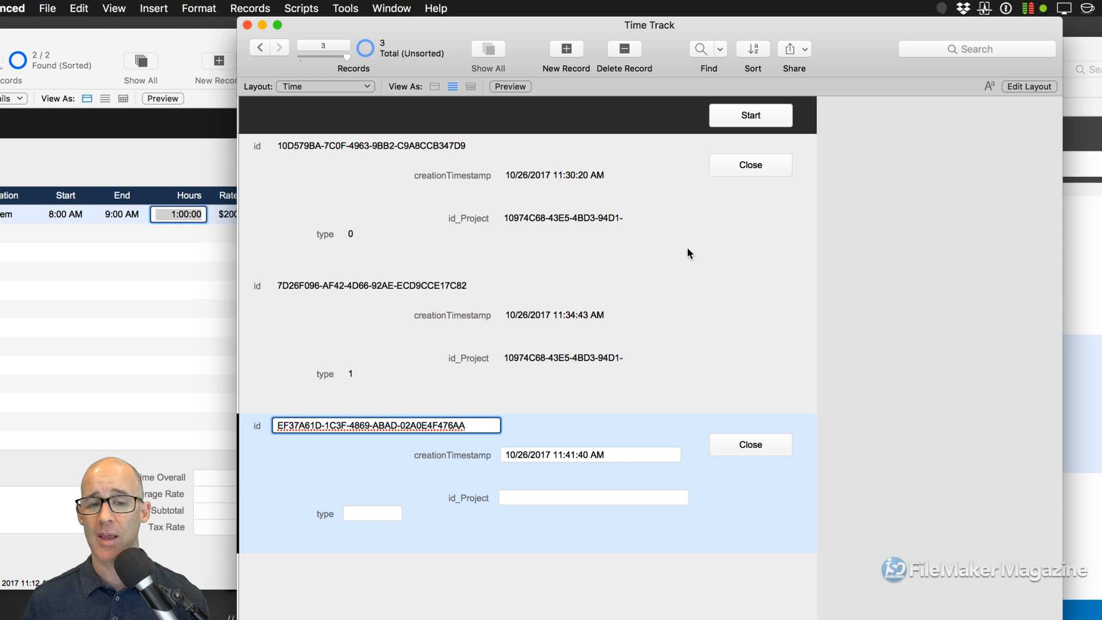
left_click(740, 484)
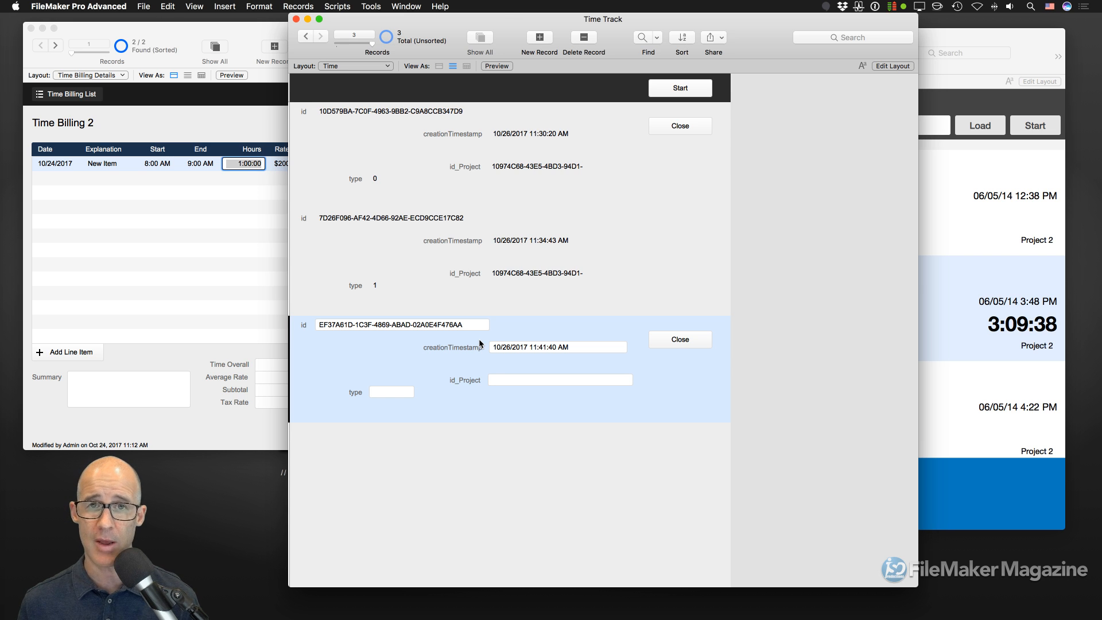
key("super+shift+d")
- Open the Time table type field's options and turn on auto-entering fixed data
left_click_drag(483, 30, 585, 59)
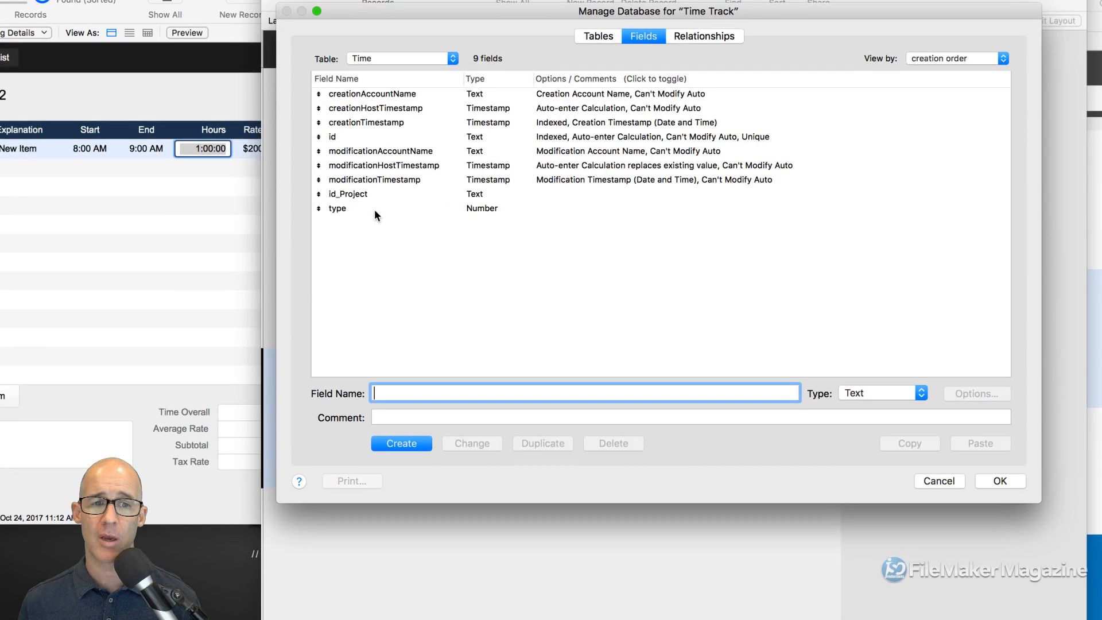
left_click(374, 209)
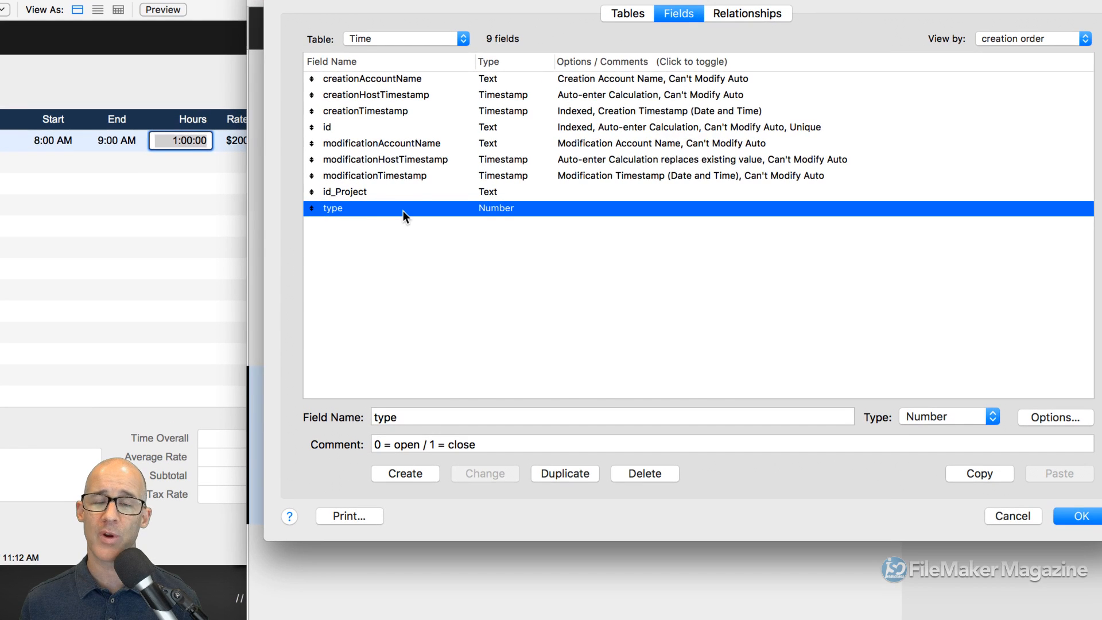
double_click(397, 212)
left_click(481, 273)
- Replace the type field's fixed auto-enter data with a calculated value of 0 and save
type("0")
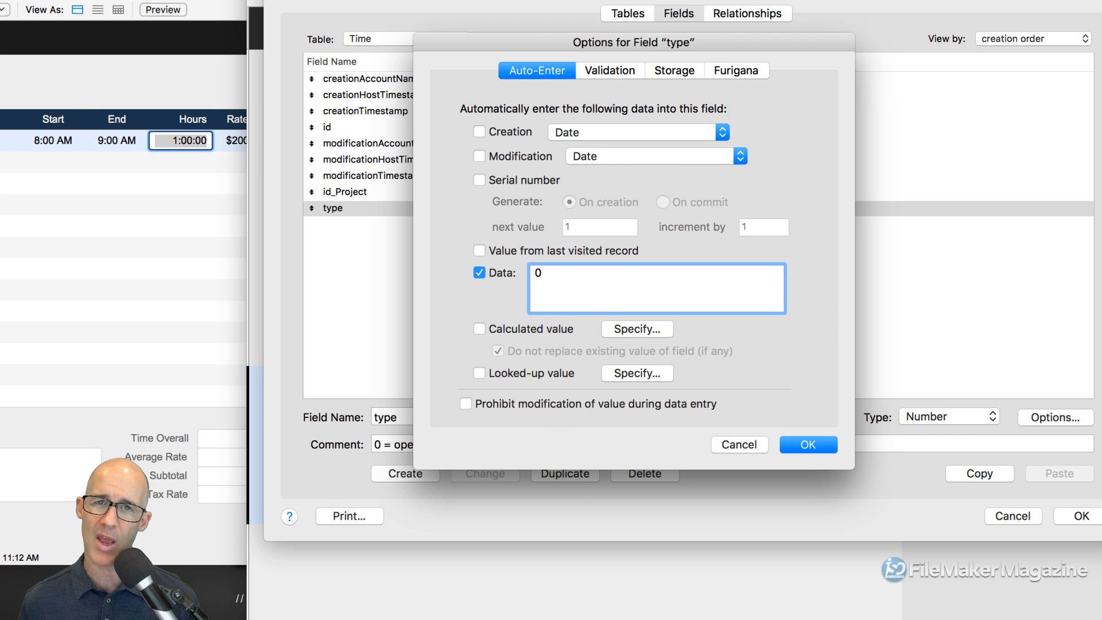
left_click(488, 271)
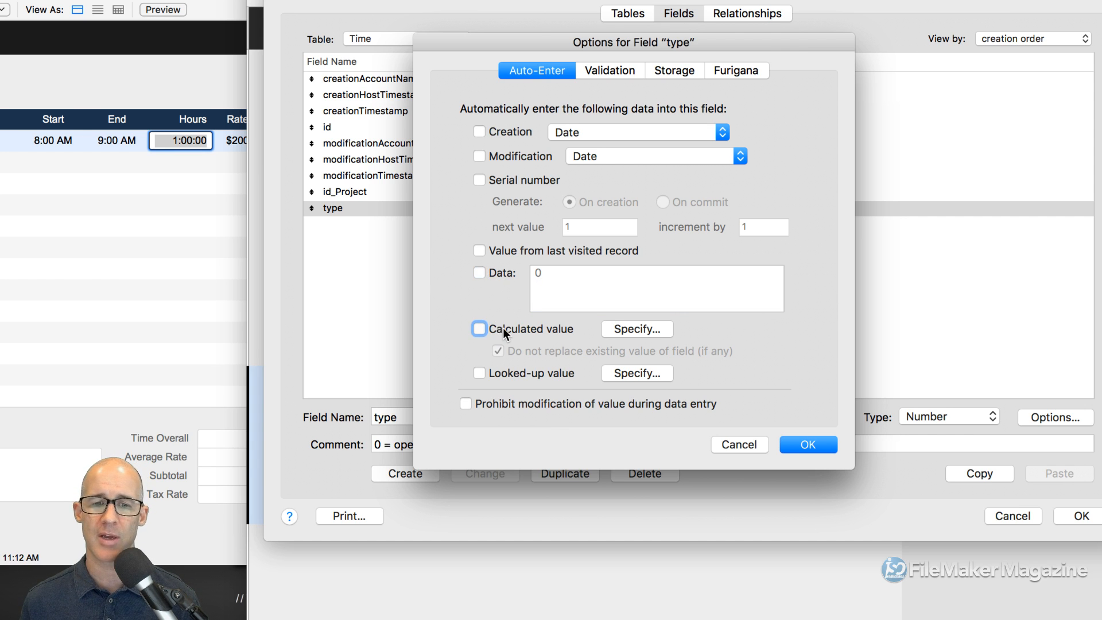
left_click(503, 328)
type("0")
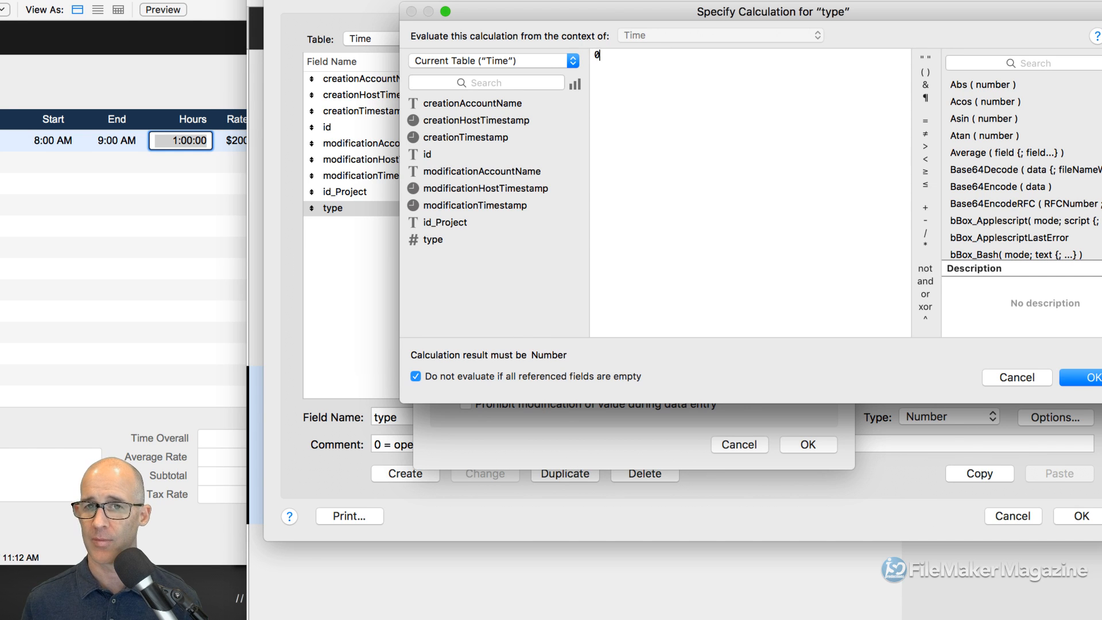
left_click(1086, 378)
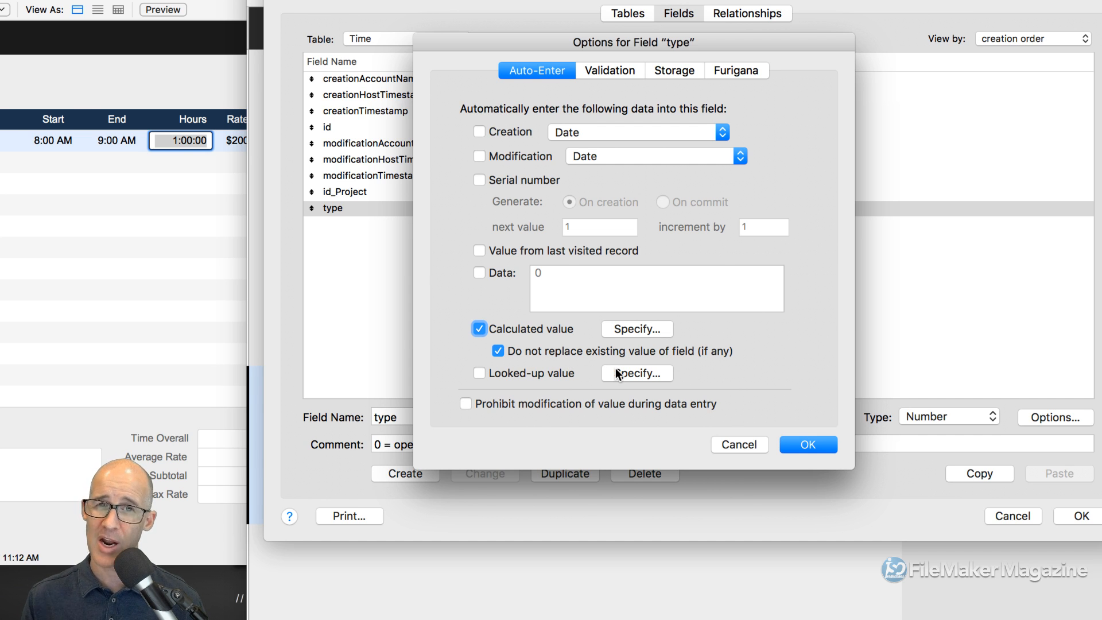
left_click(814, 443)
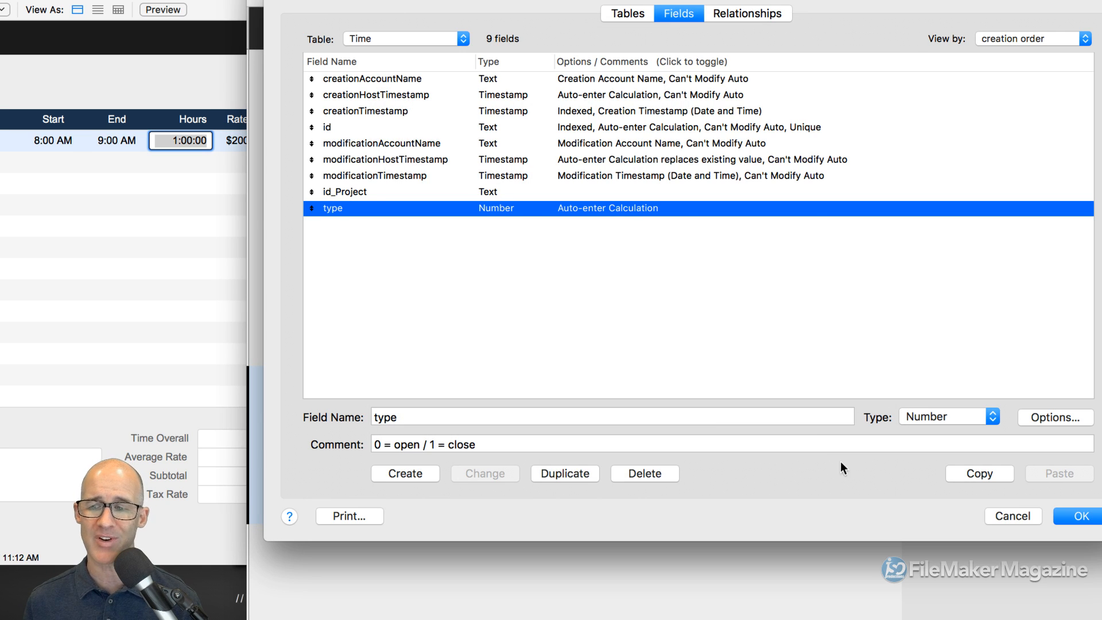
- Close the database definitions and delete the empty third Time Track record
left_click(1078, 518)
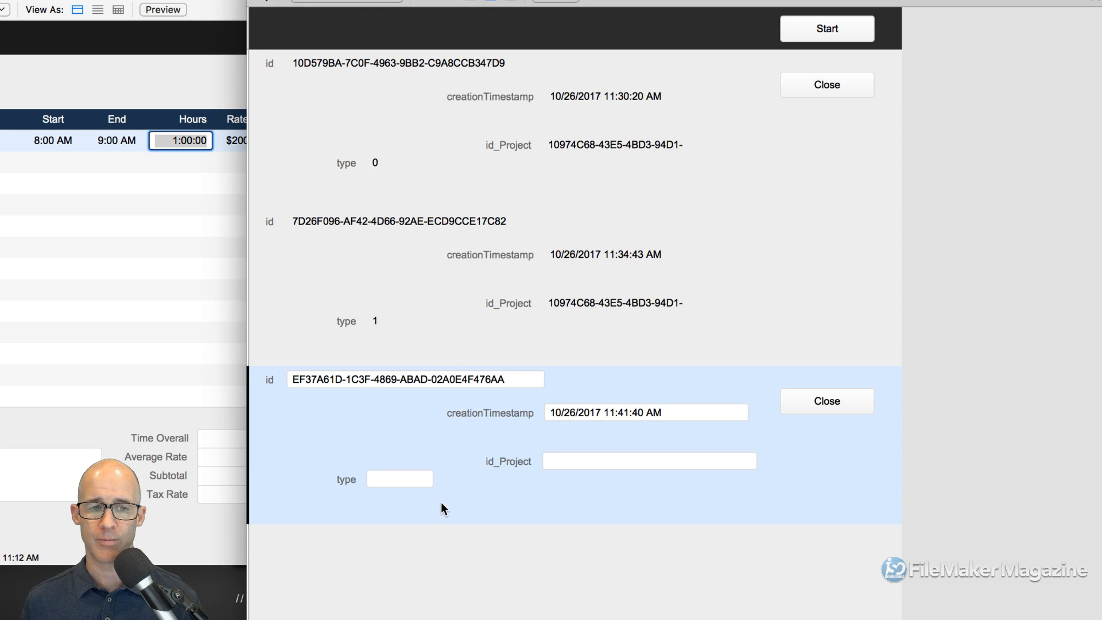
key("super+e")
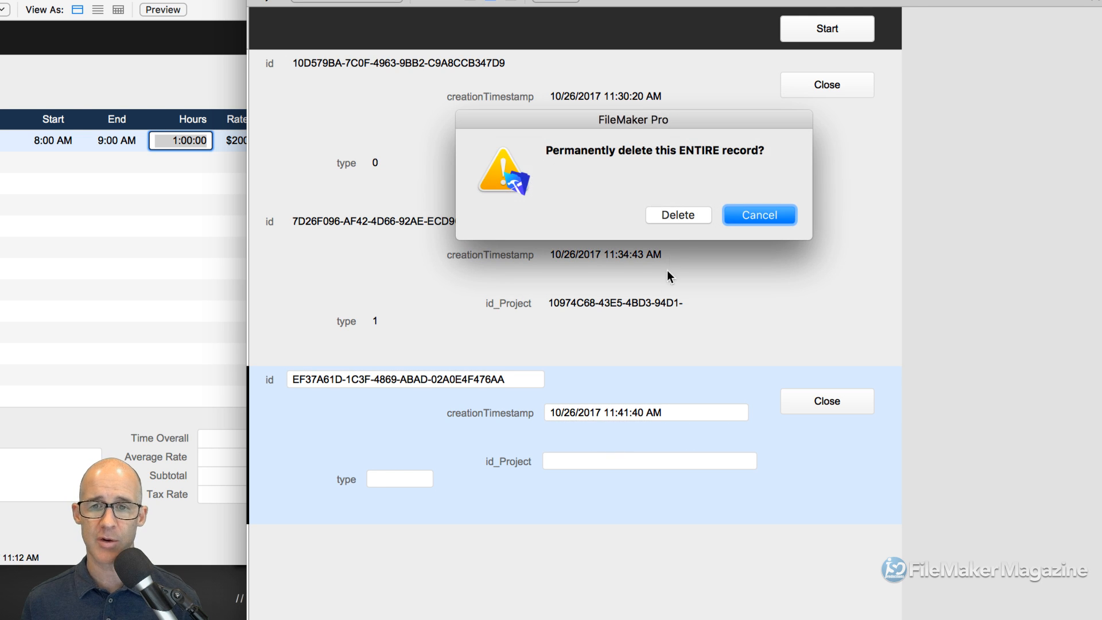
left_click(681, 211)
- Create a new time record showing type 0, enter id_Project, and shrink the Time Track window
left_click(827, 28)
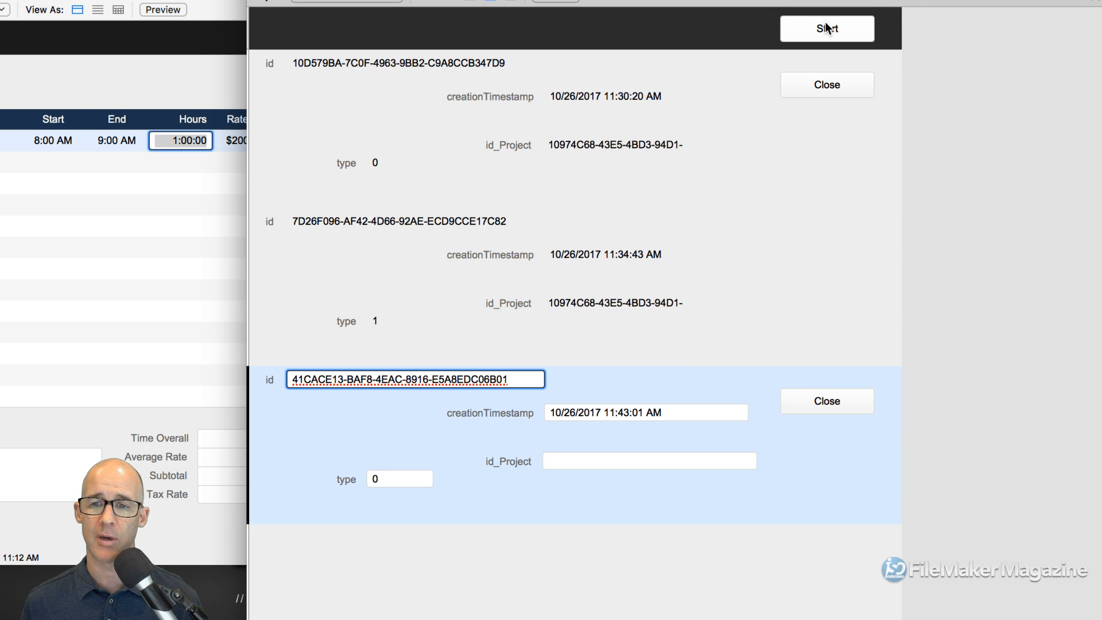
left_click(398, 480)
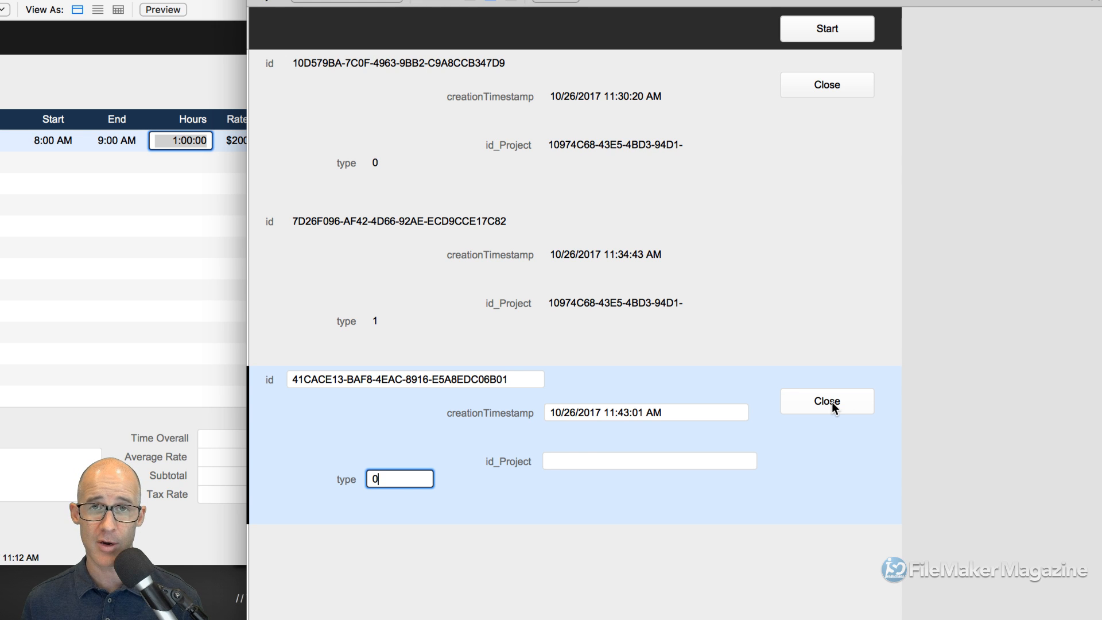
double_click(374, 480)
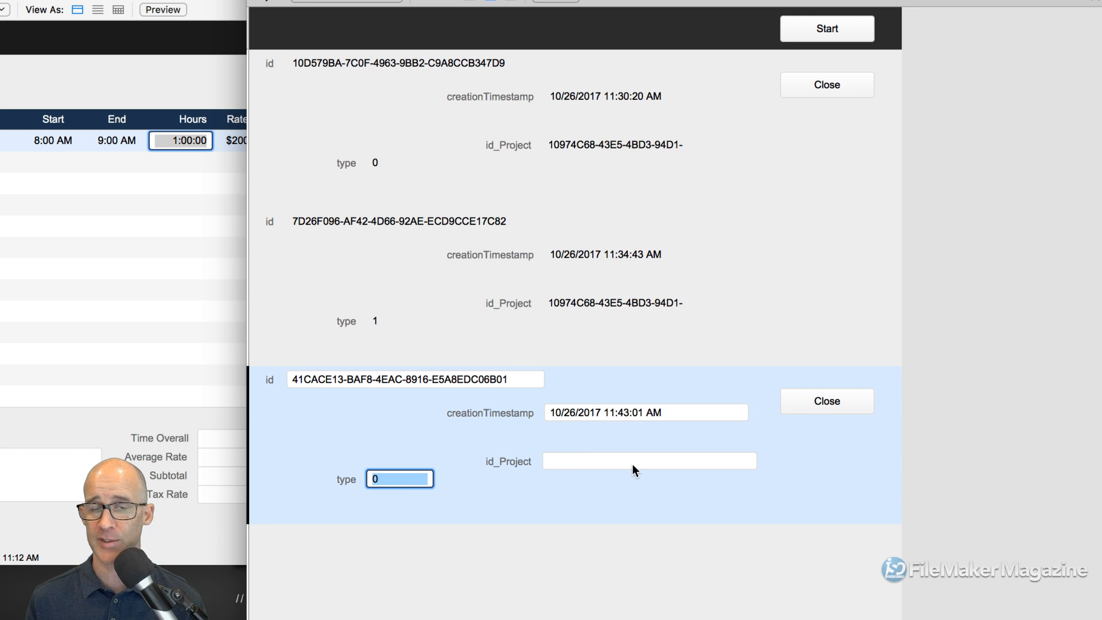
left_click(571, 459)
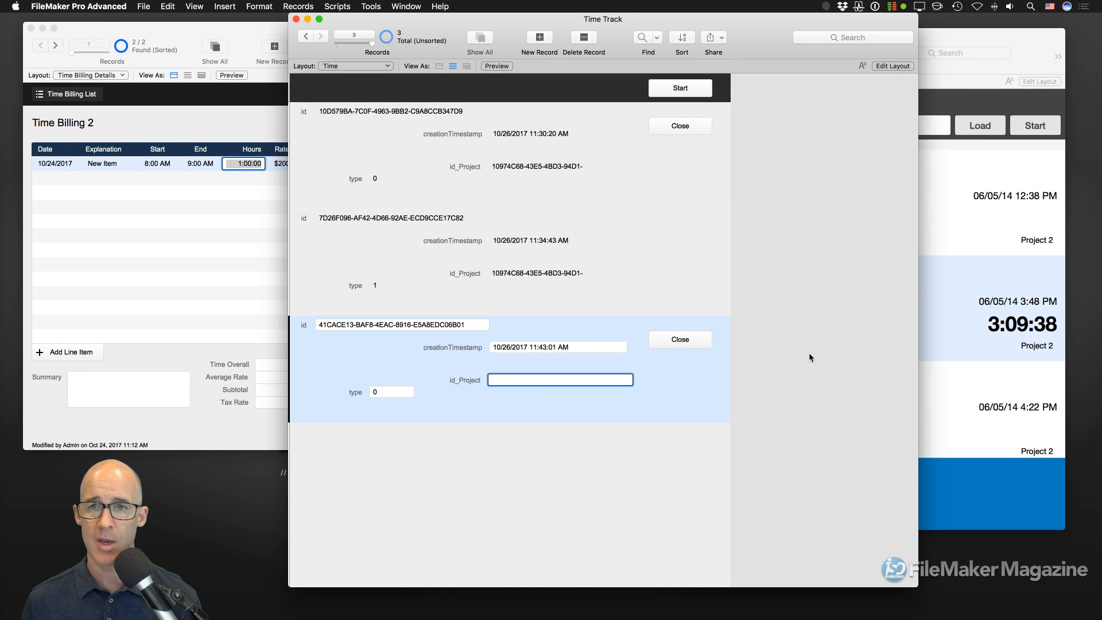
left_click_drag(917, 585, 881, 509)
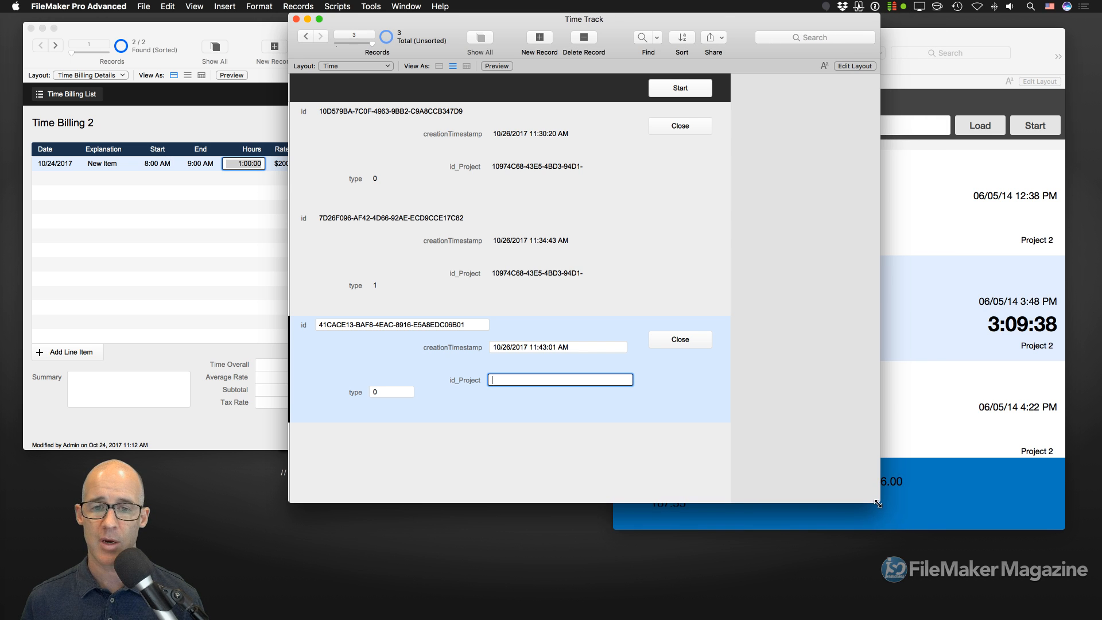
left_click_drag(721, 19, 725, 60)
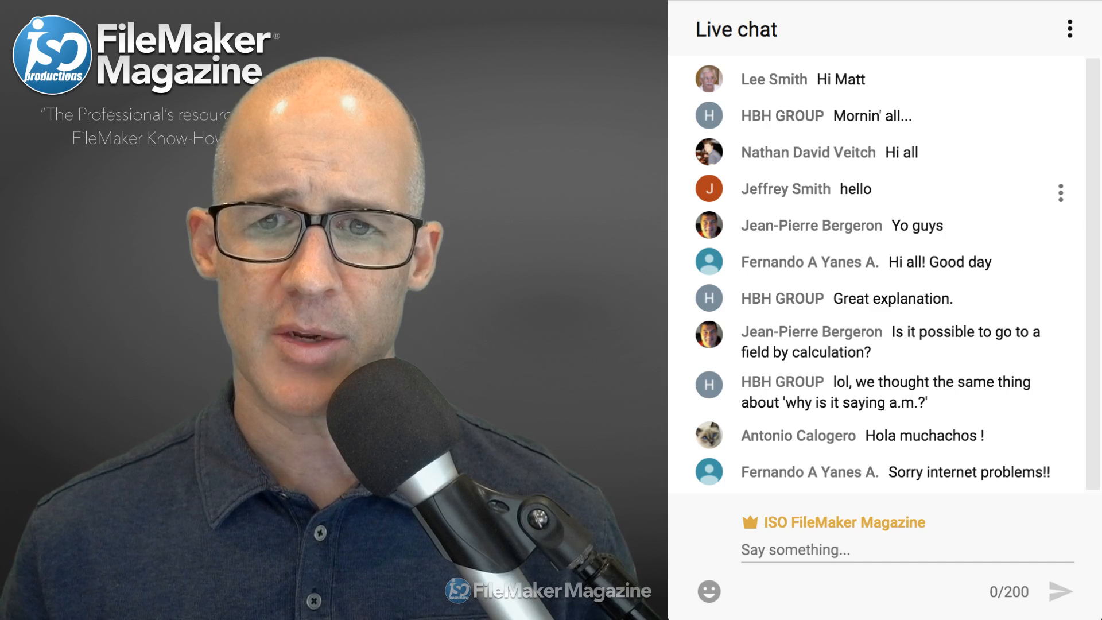
- Highlight the chat question 'Is it possible to go to a field by calculation?'
left_click_drag(916, 333, 892, 332)
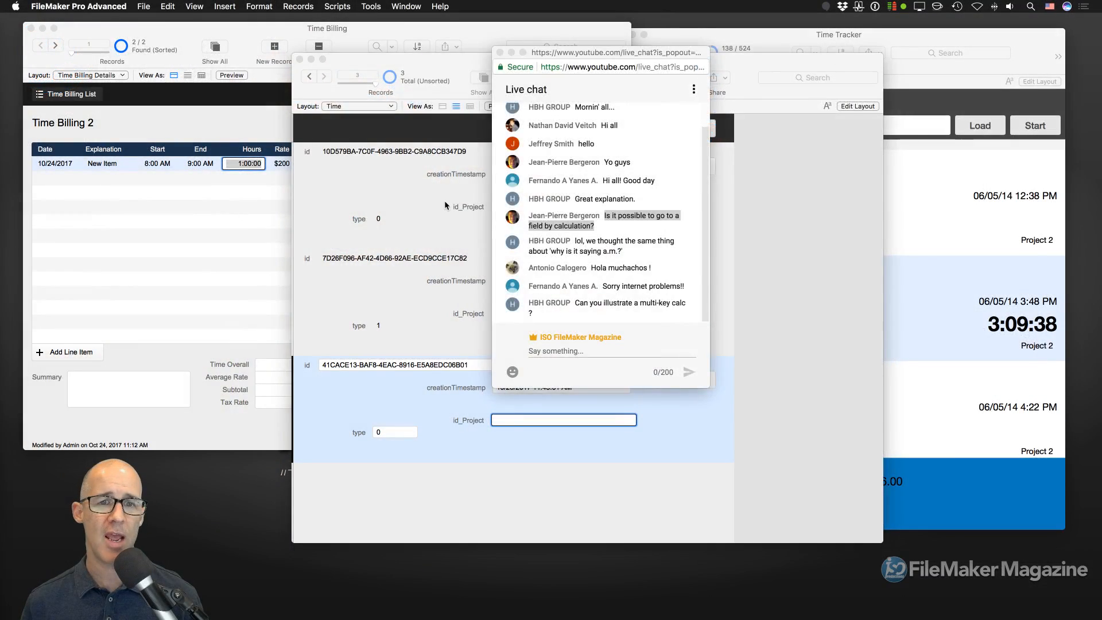
- Put the Time Track layout in Layout mode and inspect the creationTimestamp field and type label
left_click(445, 201)
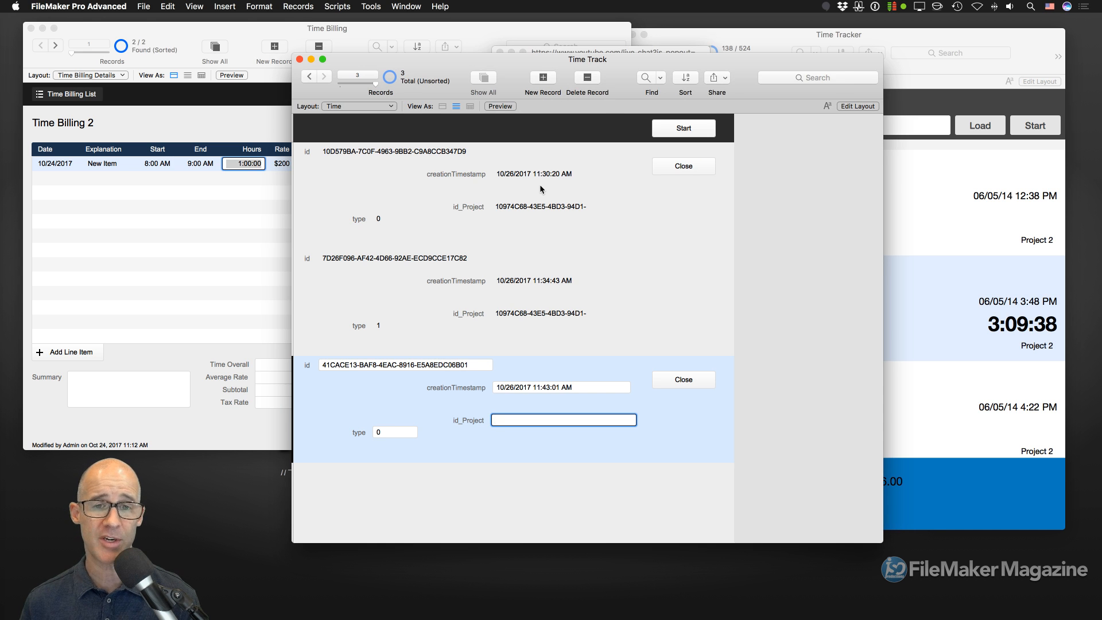
key("super+l")
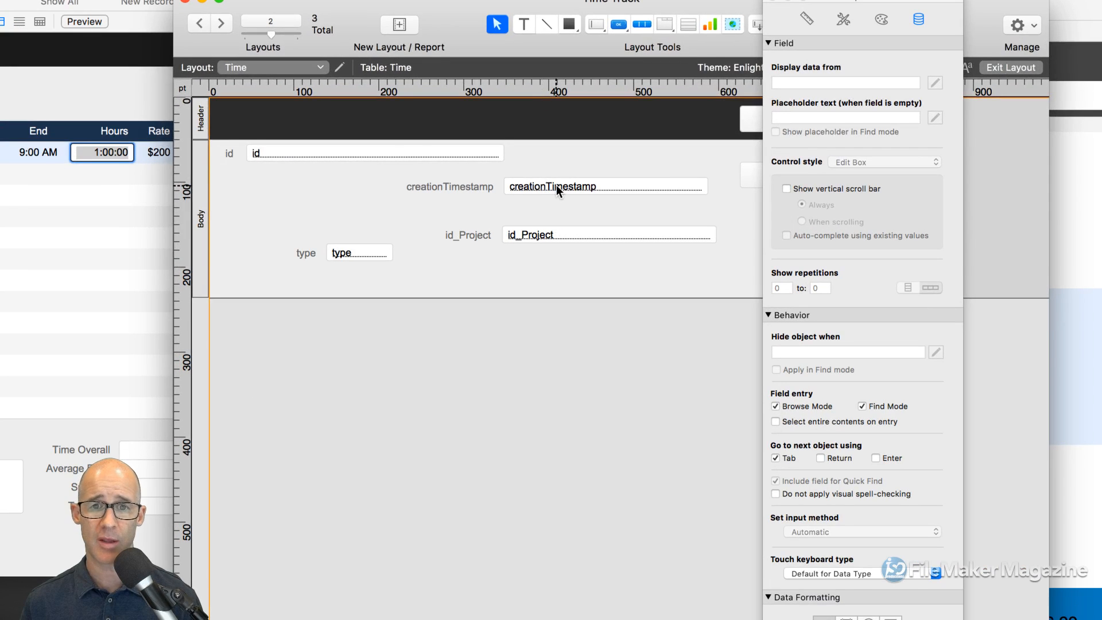
left_click(556, 185)
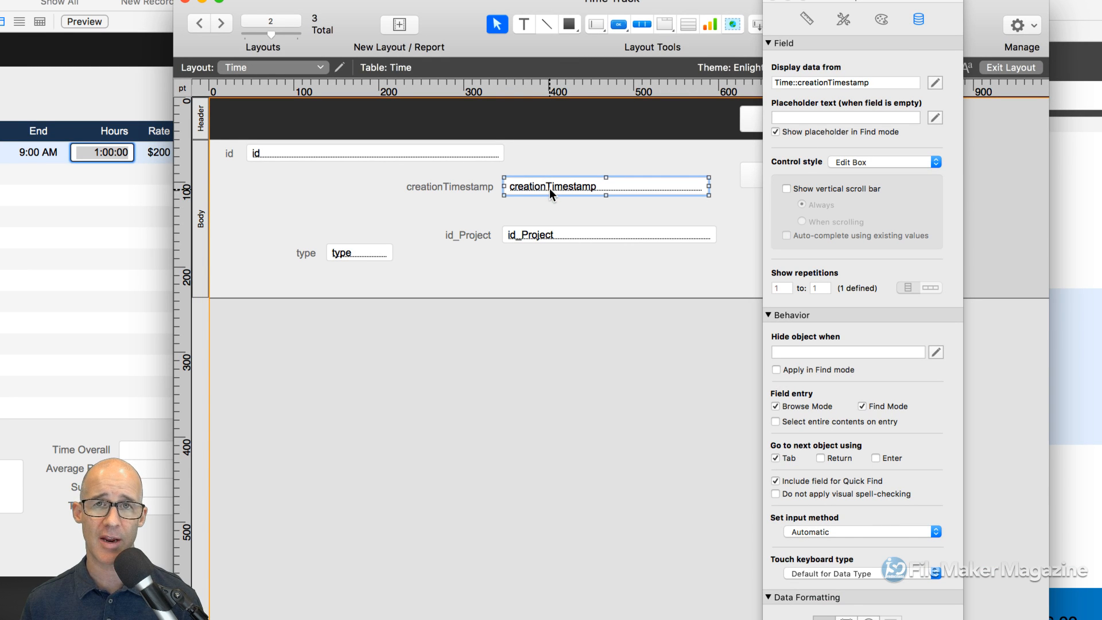
left_click(302, 255)
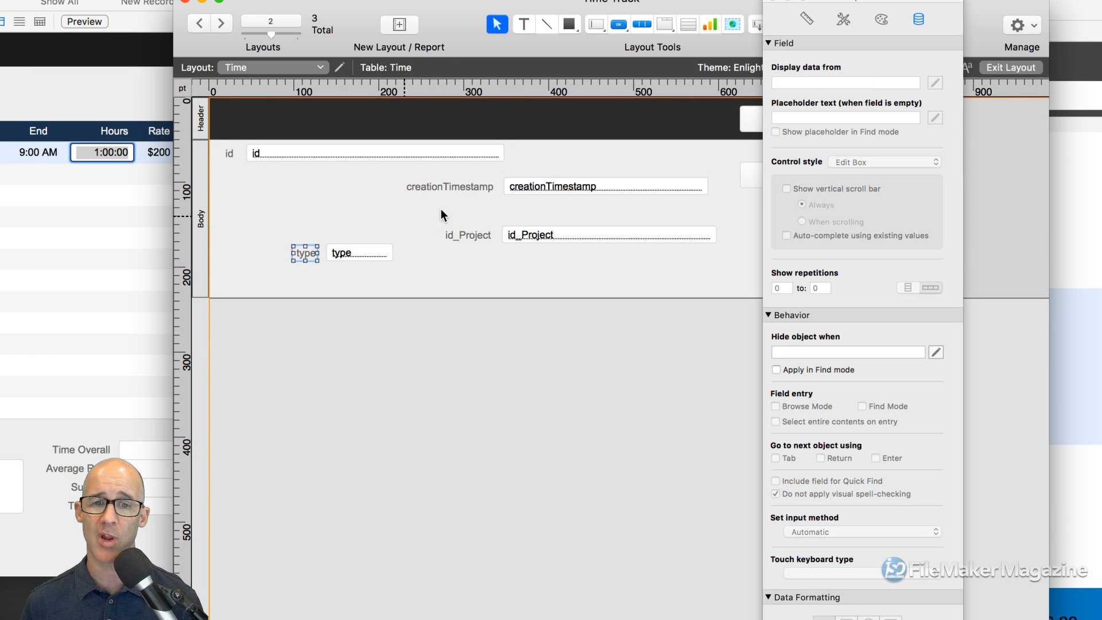
- Draw a small rectangle left of creationTimestamp and compare their positions in the Inspector
left_click(569, 24)
left_click_drag(312, 190, 358, 216)
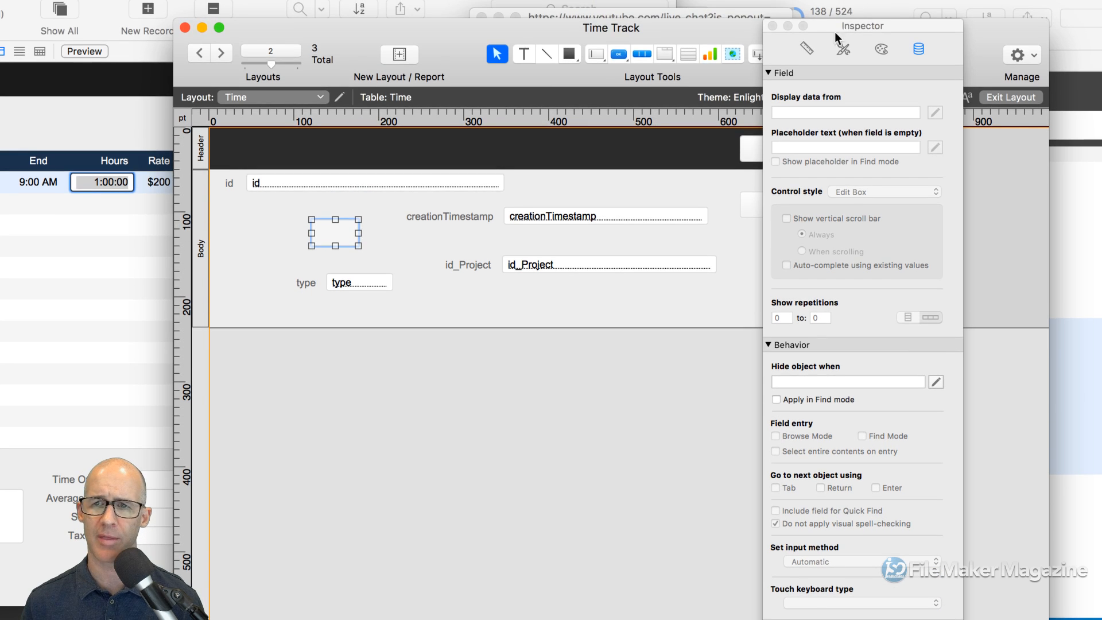
left_click(806, 50)
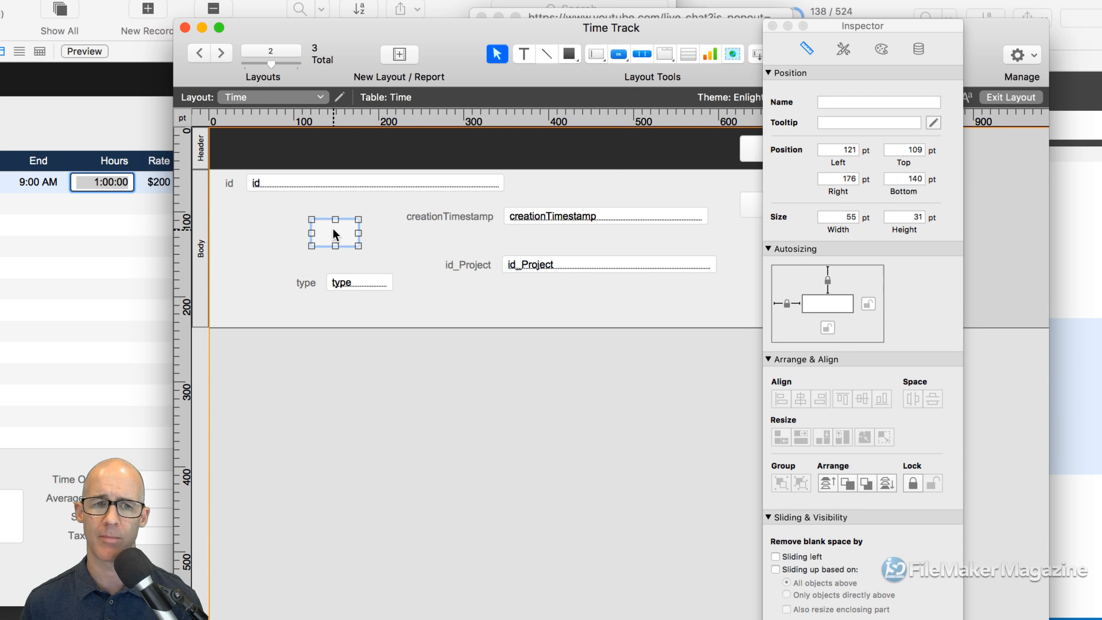
left_click(549, 216)
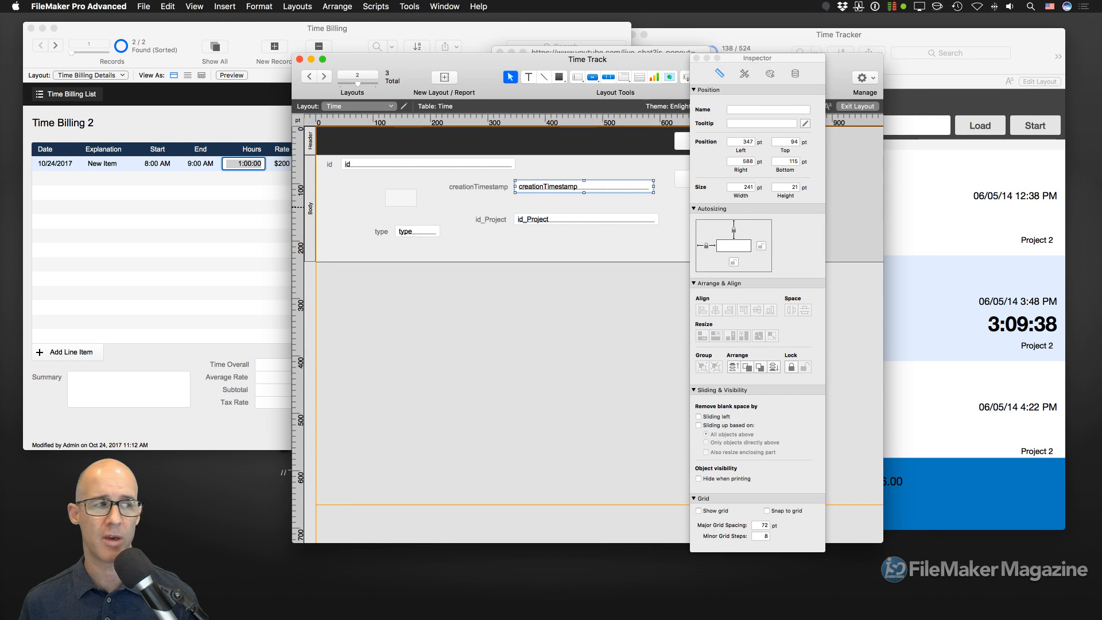
key("super+shift+d")
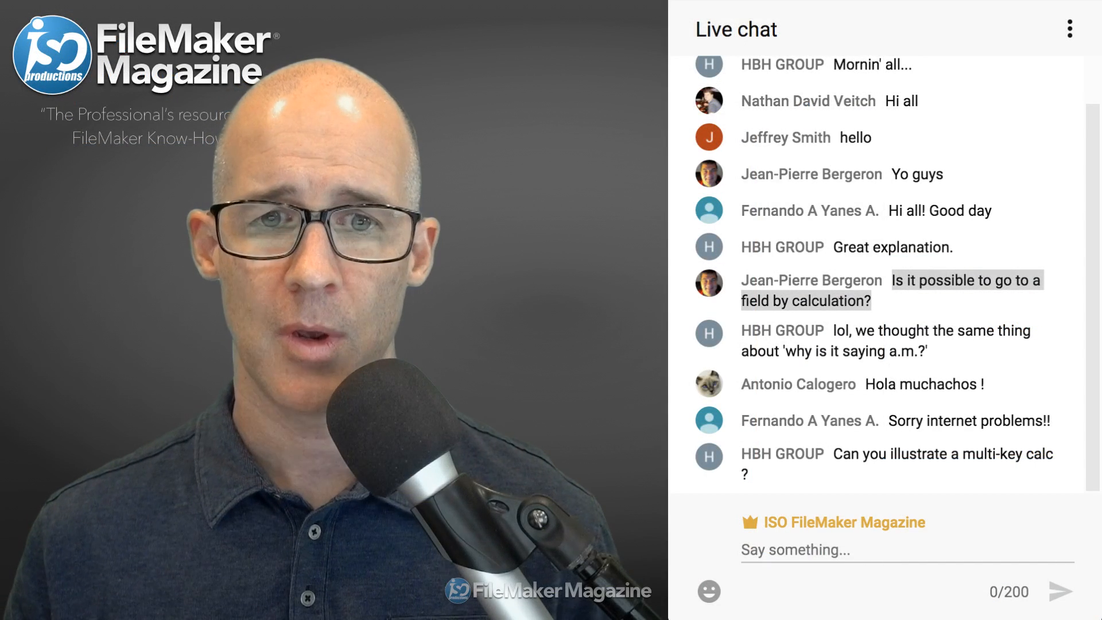
- Highlight the chat replies about a.m., the internet-problems apology, and the multi-key calc request
left_click(941, 384)
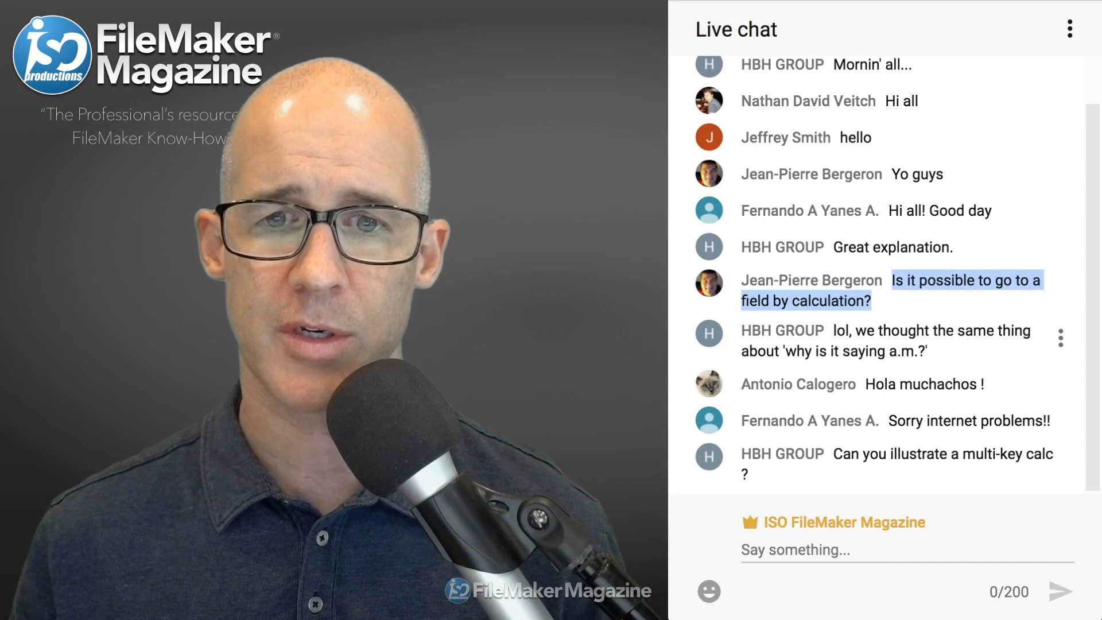
left_click_drag(931, 351, 832, 331)
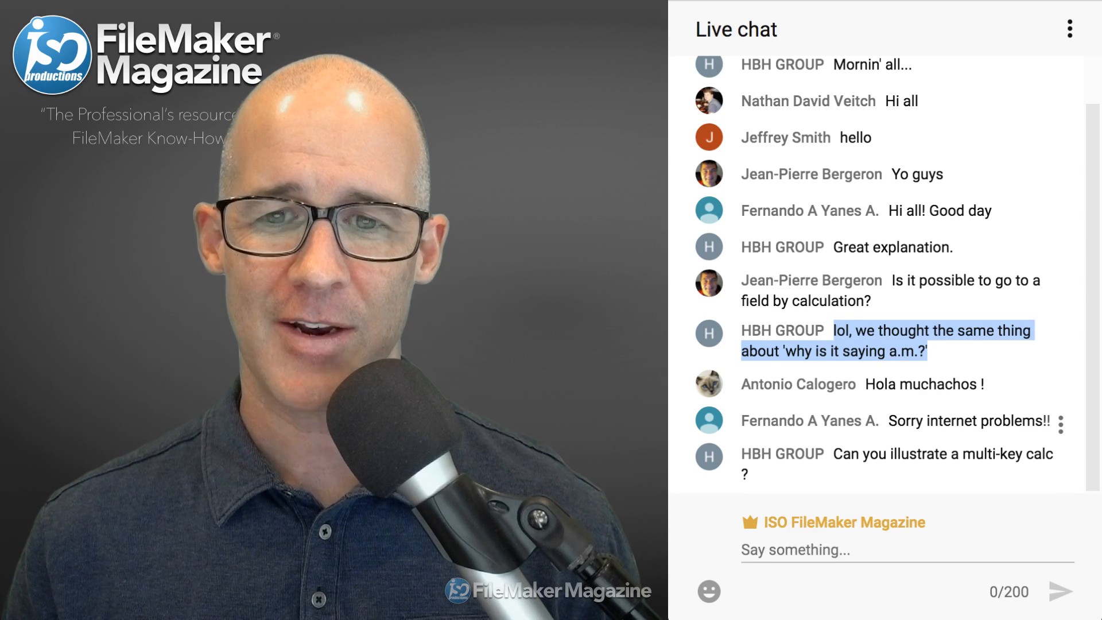
triple_click(971, 421)
left_click_drag(864, 454, 751, 474)
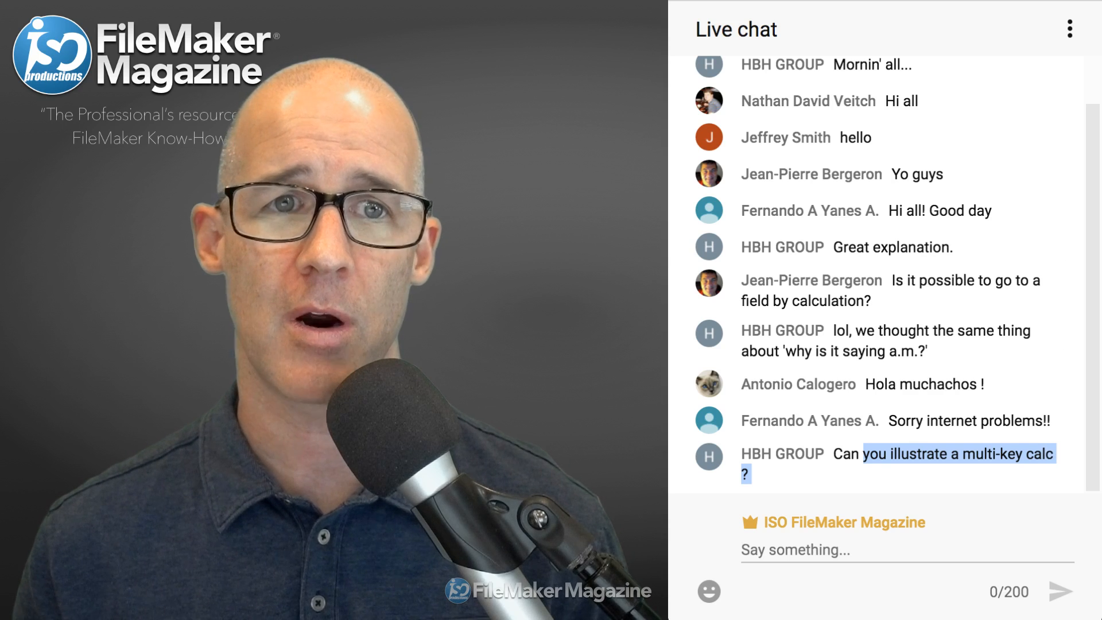
key("super+Tab")
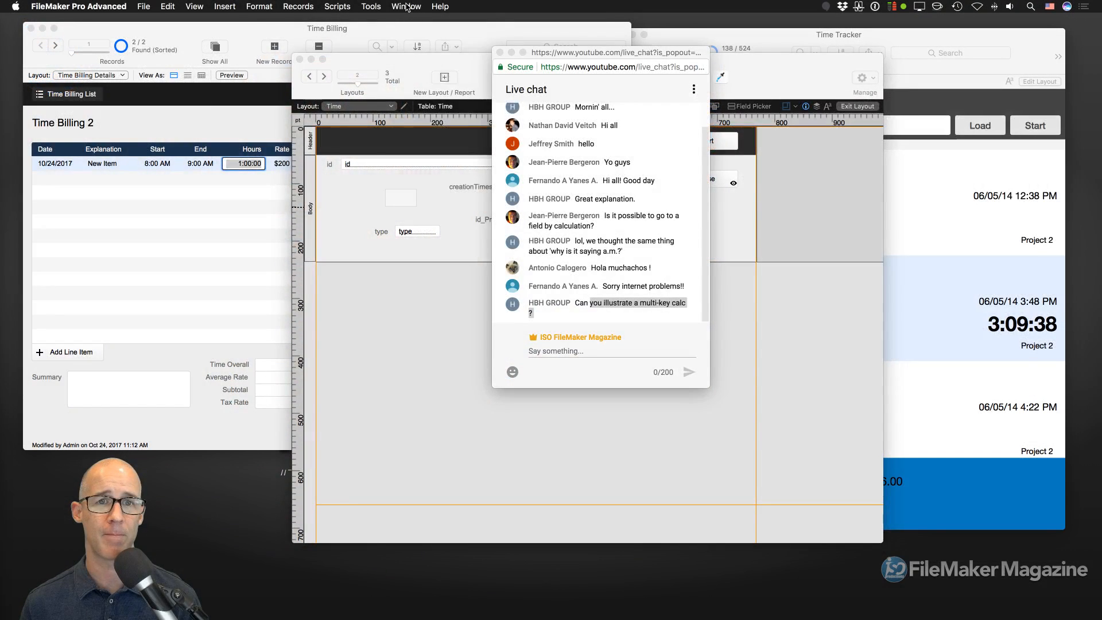
- Bring Relationships 2 forward and select both ID lines in the multi-key field
left_click(407, 7)
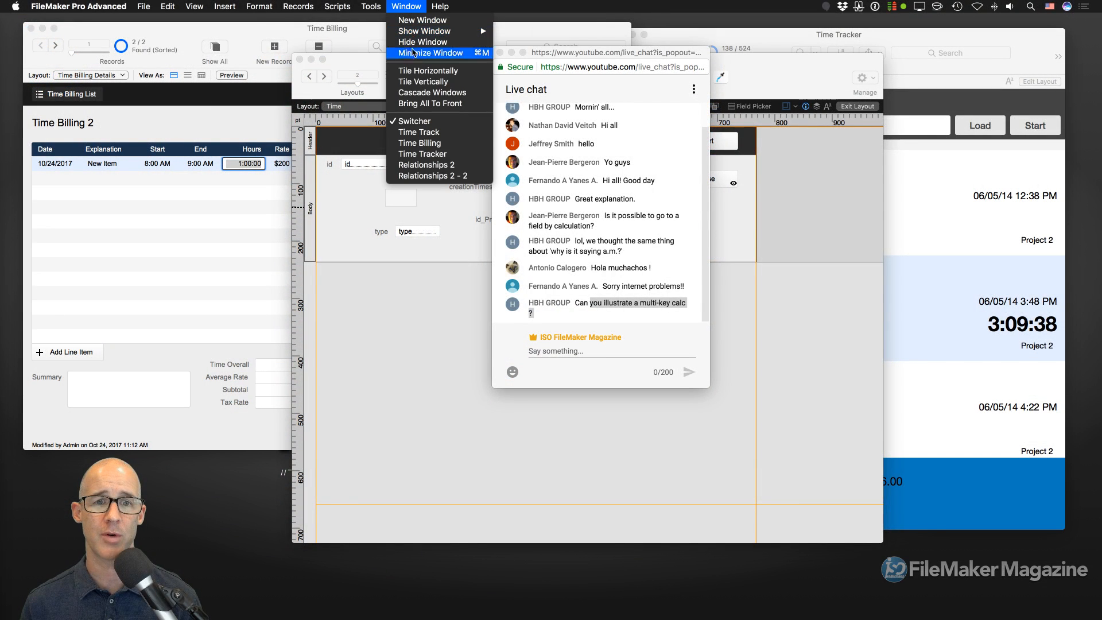
left_click(432, 165)
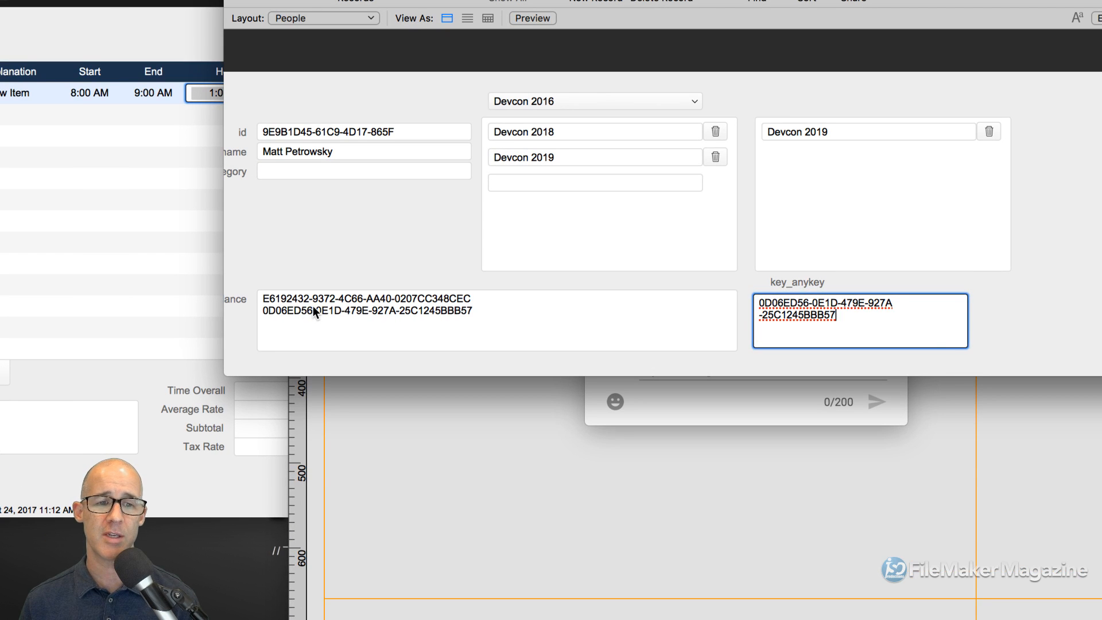
left_click(312, 305)
key("super+a")
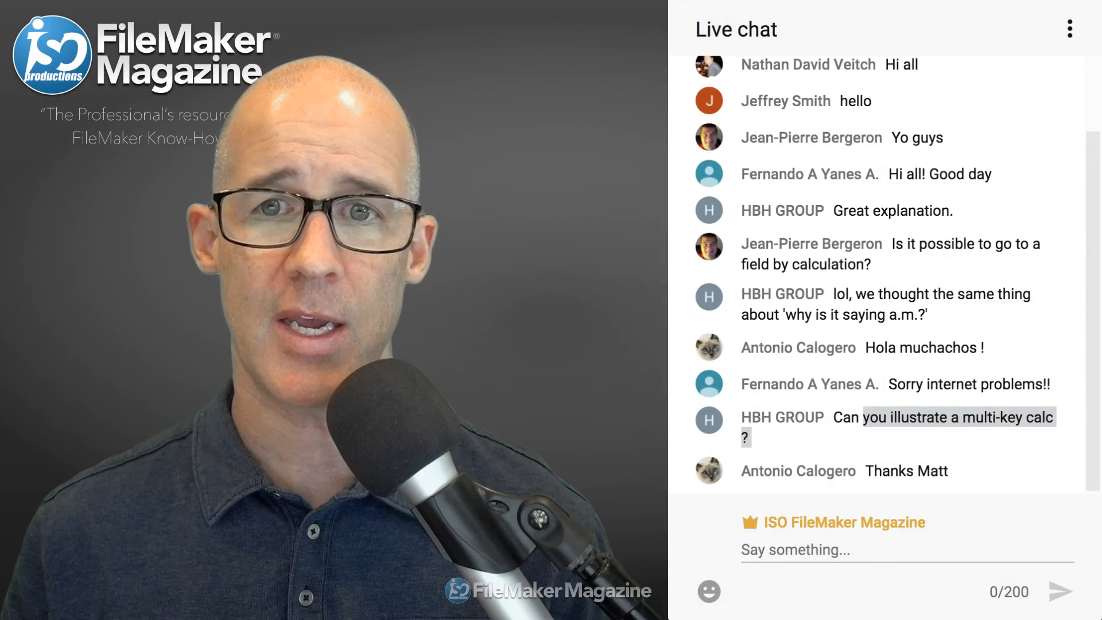
left_click(942, 426)
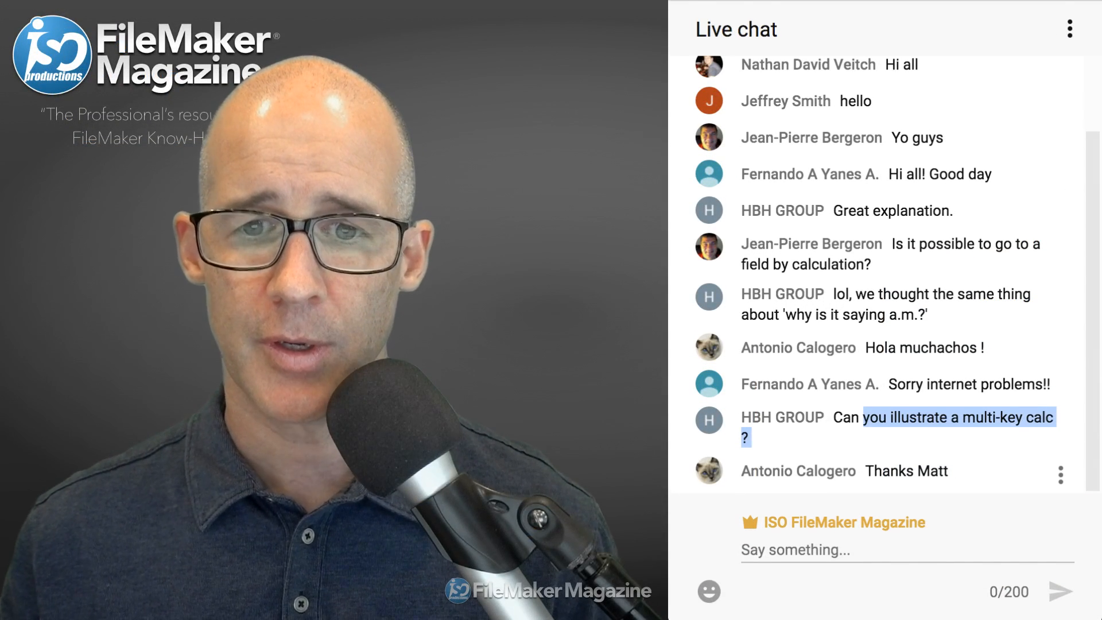
scroll(918, 192, "up", 2)
scroll(878, 276, "down", 3)
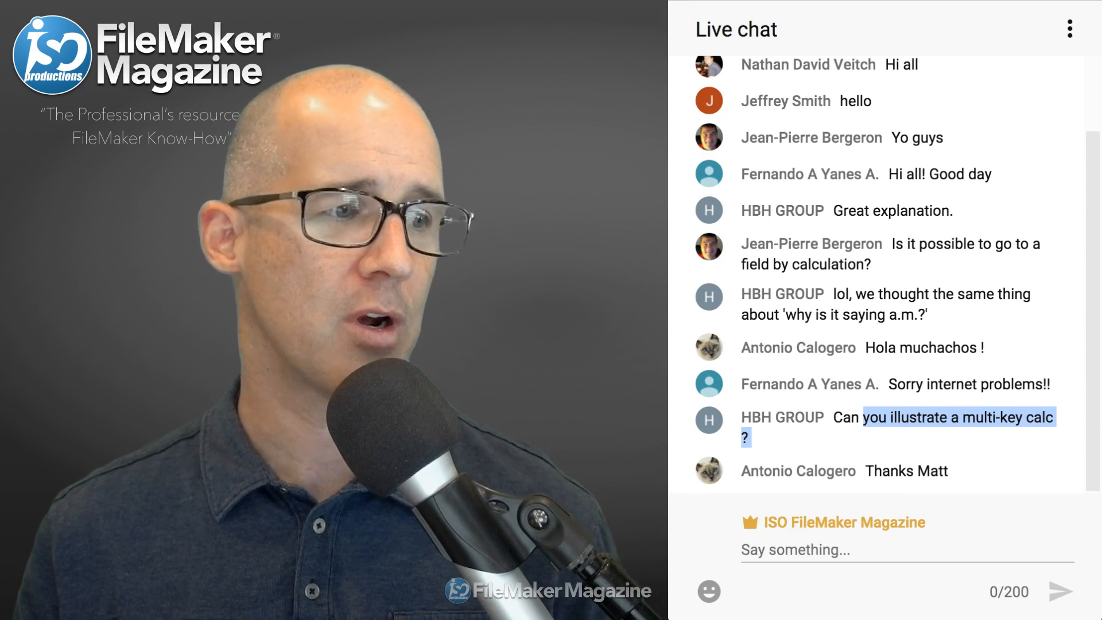
key("super+Tab")
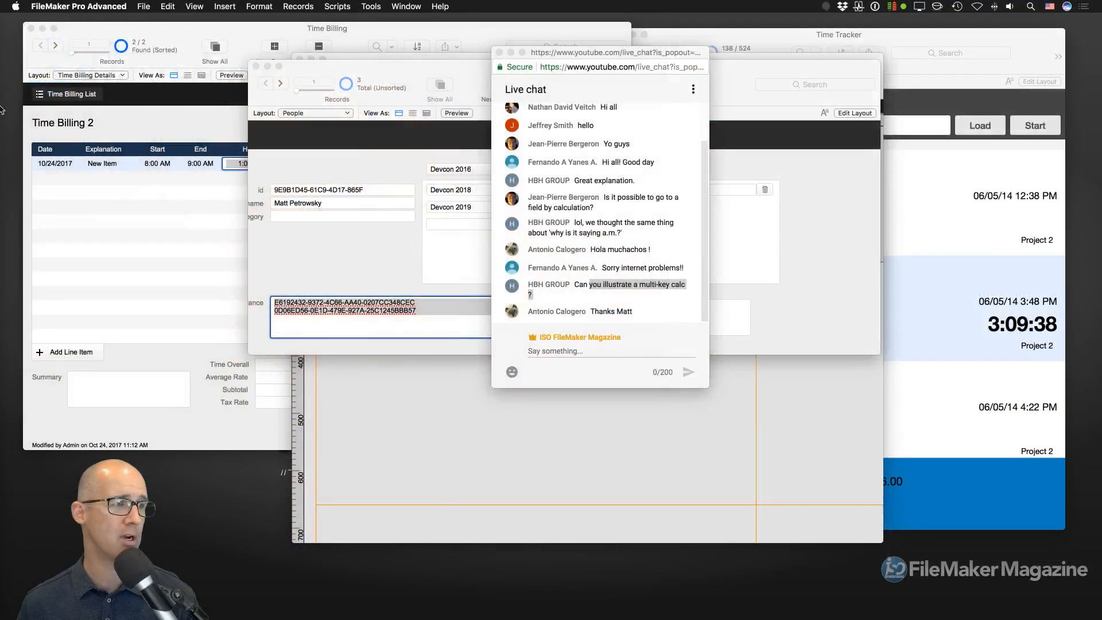
- Bring the Technique Shell File forward and assign dates to Big Company A's 8790 related records
left_click(744, 78)
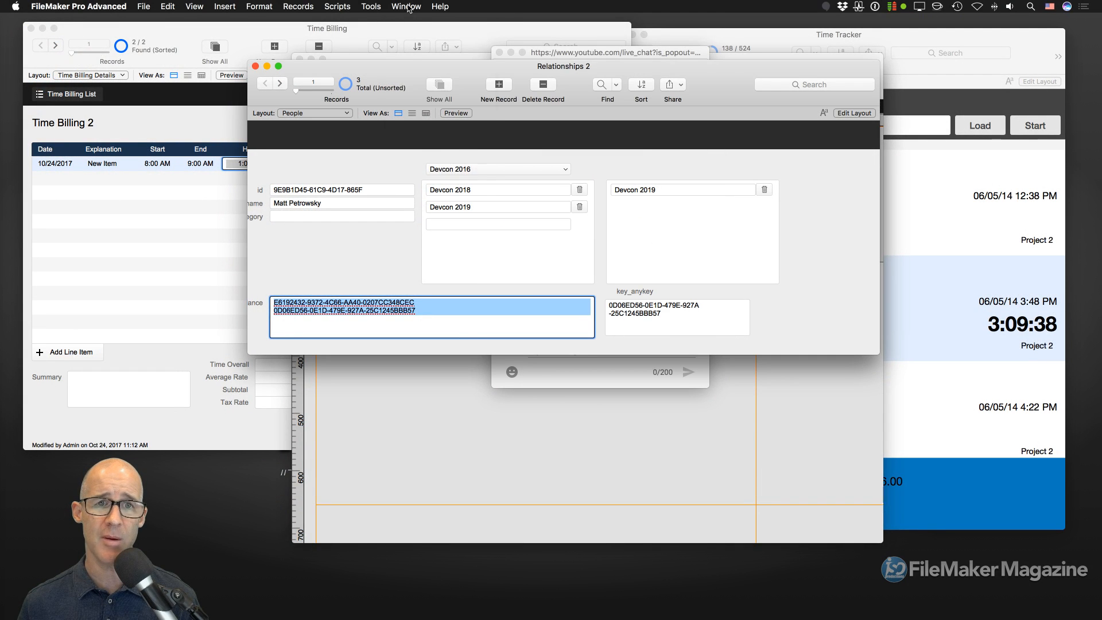
left_click(407, 7)
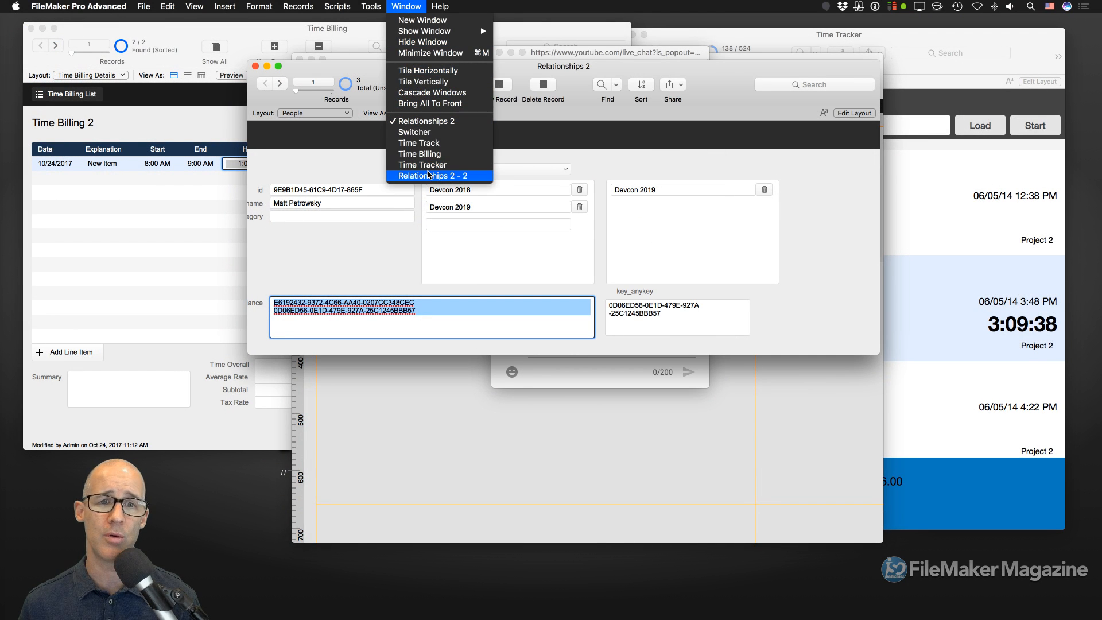
mouse_move(417, 32)
left_click(509, 32)
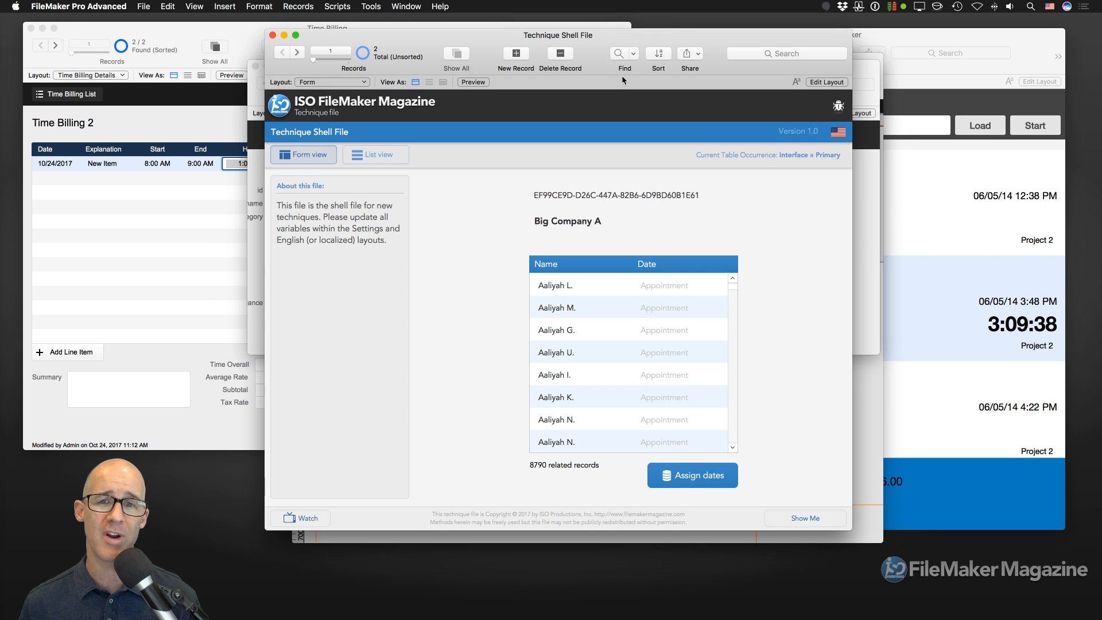
left_click_drag(599, 32, 620, 22)
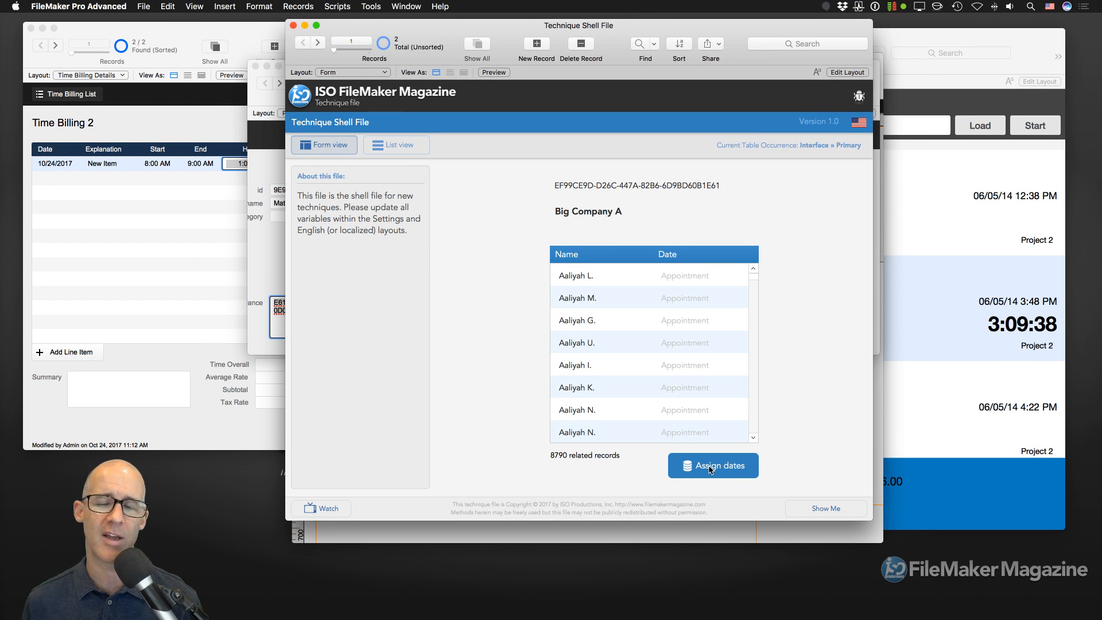
left_click(710, 468)
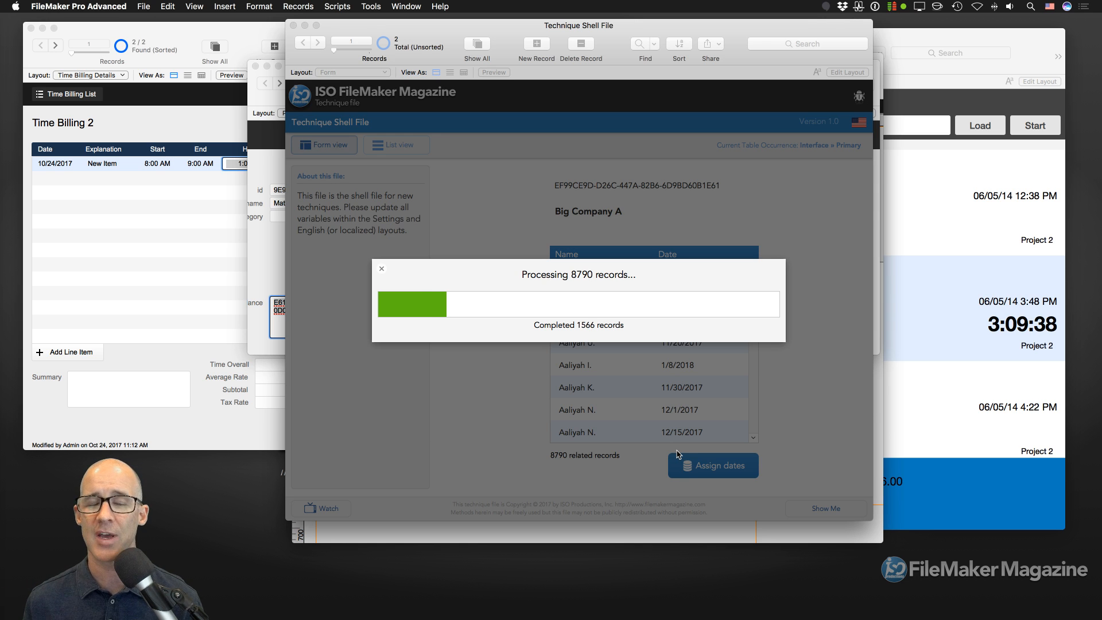
left_click(381, 269)
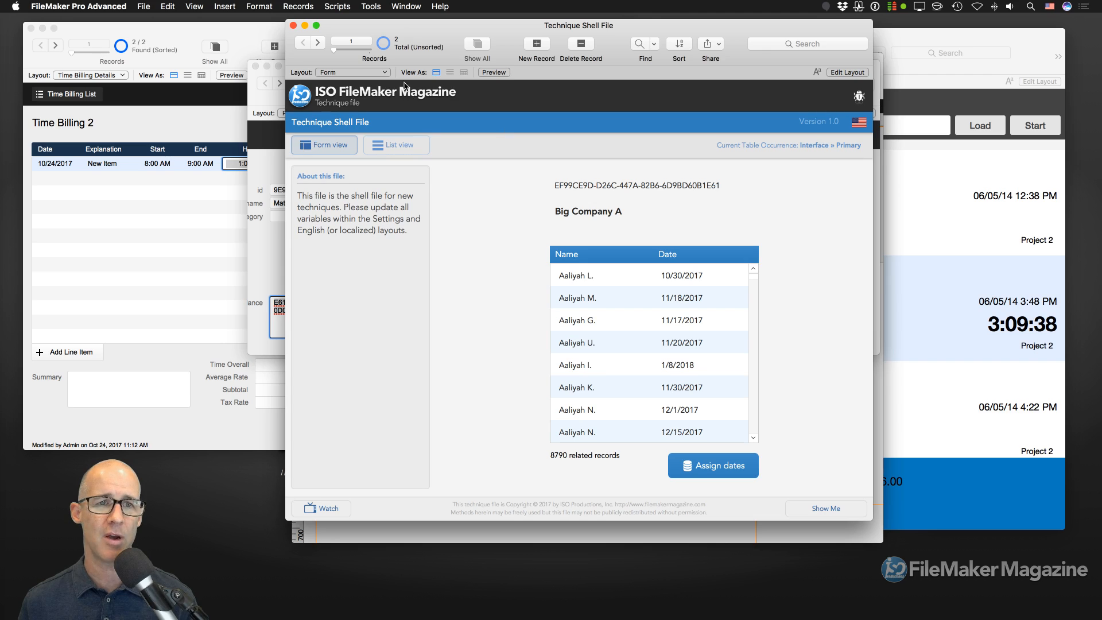